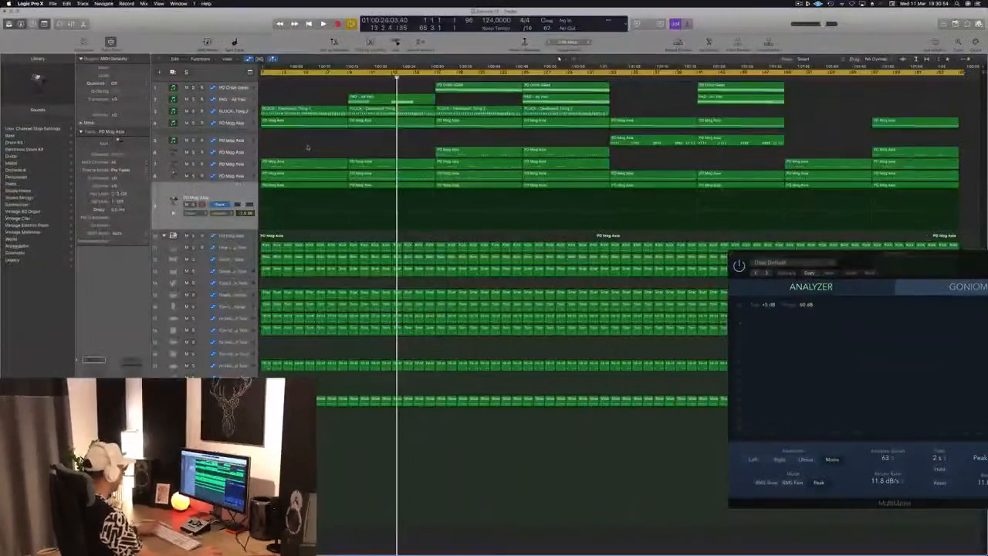
# - Play the arrangement while checking the Stereo Out MultiMeter analyzer, with its window moved fully into view, and close the analyzer
pyautogui.press('space')
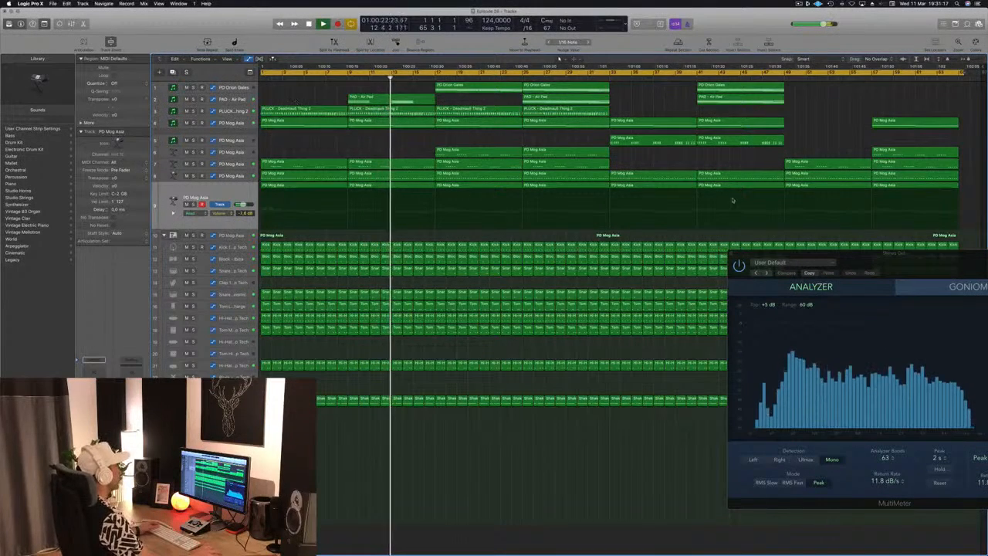
pyautogui.moveTo(899, 256); pyautogui.dragTo(757, 247)
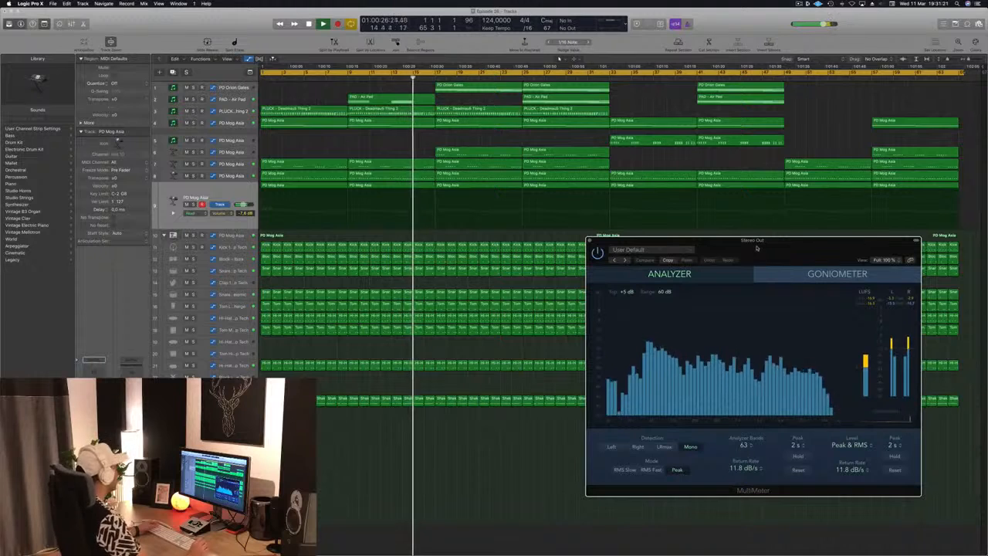
pyautogui.moveTo(771, 246); pyautogui.dragTo(808, 275)
pyautogui.press('space')
pyautogui.click(555, 275)
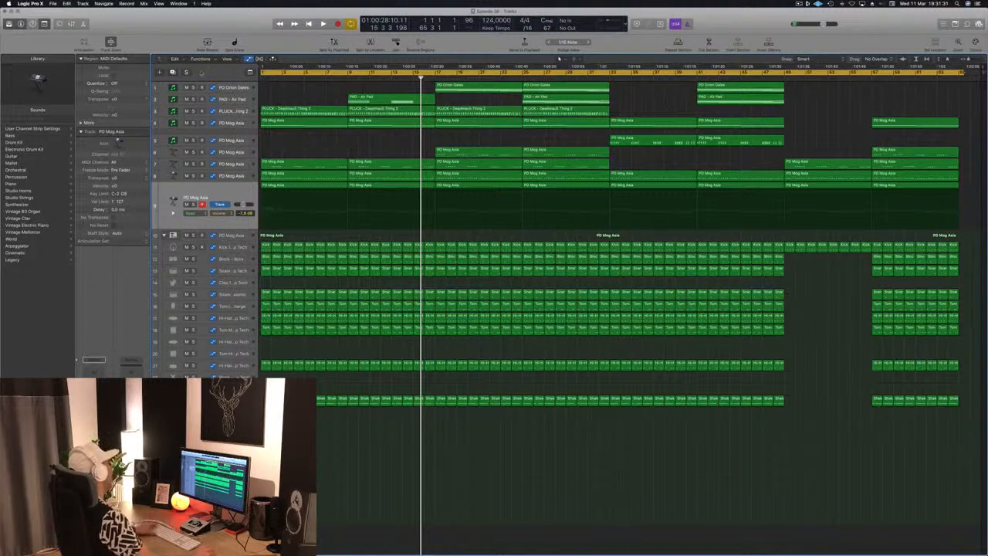
# - Set the cycle range to bars 1–9 and repeat that section three times across all tracks
pyautogui.press('Return')
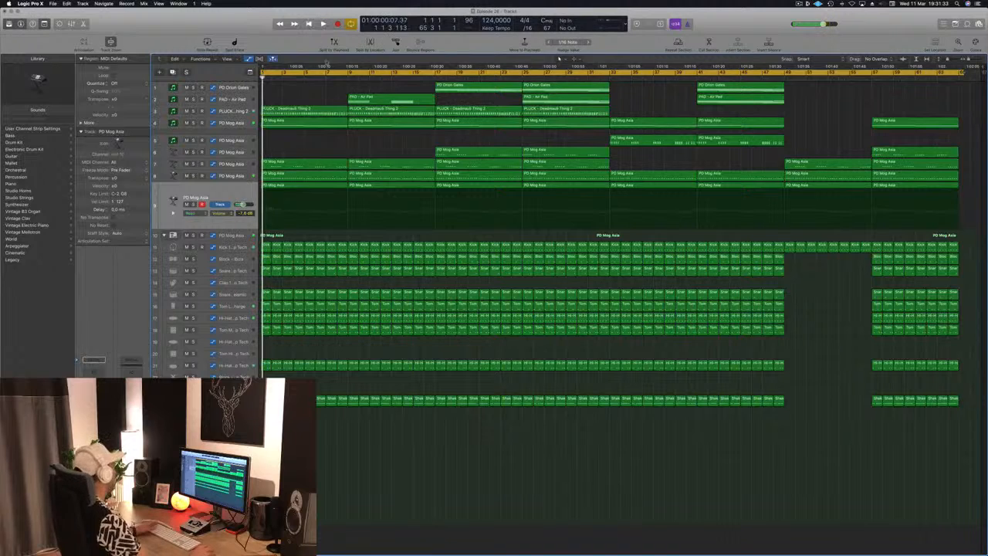
pyautogui.press('c')
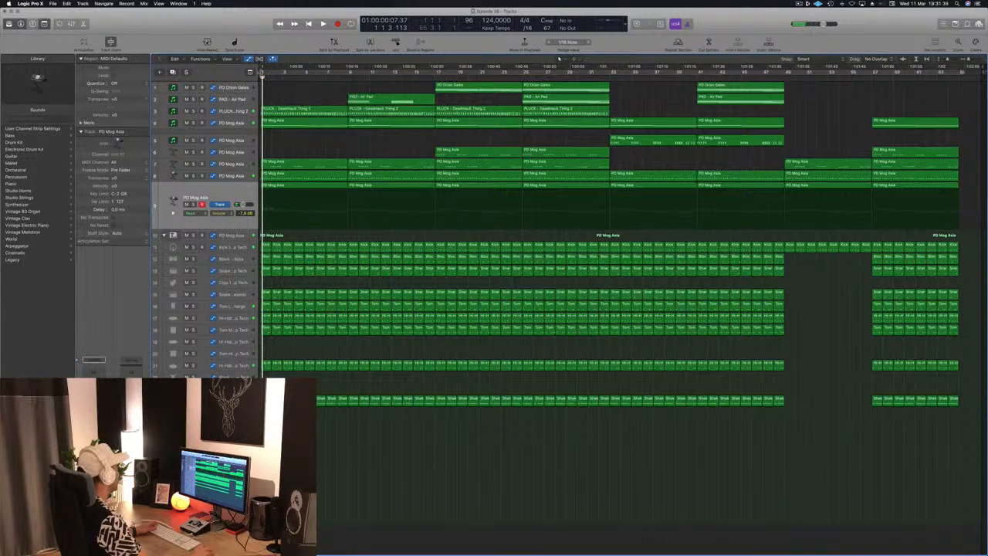
pyautogui.moveTo(263, 72); pyautogui.dragTo(349, 75)
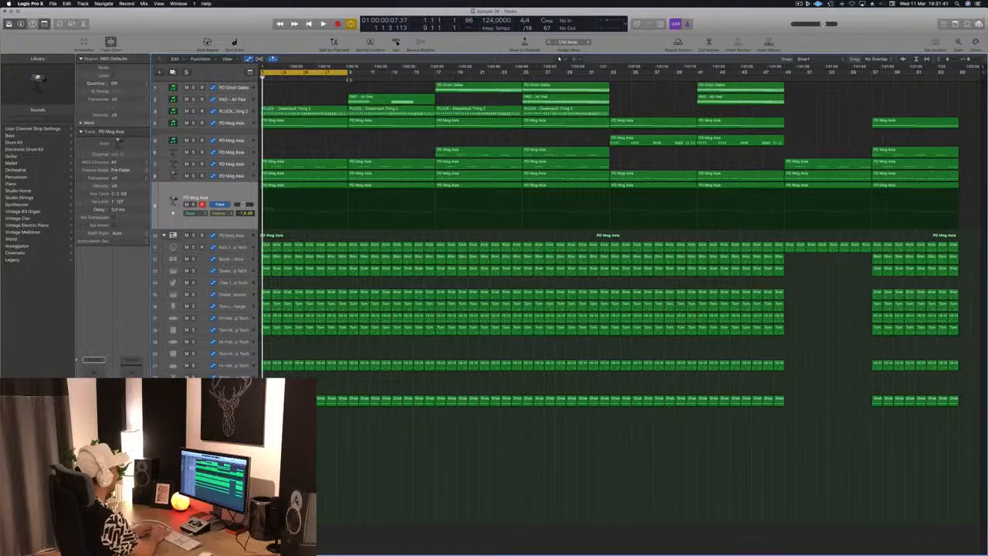
pyautogui.press('super+r')
pyautogui.press('super+r')
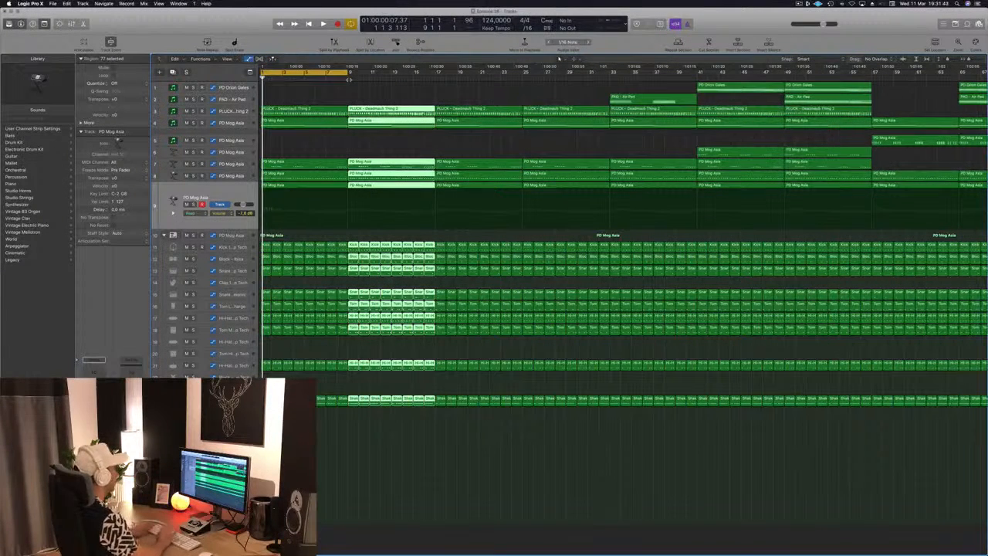
pyautogui.click(334, 98)
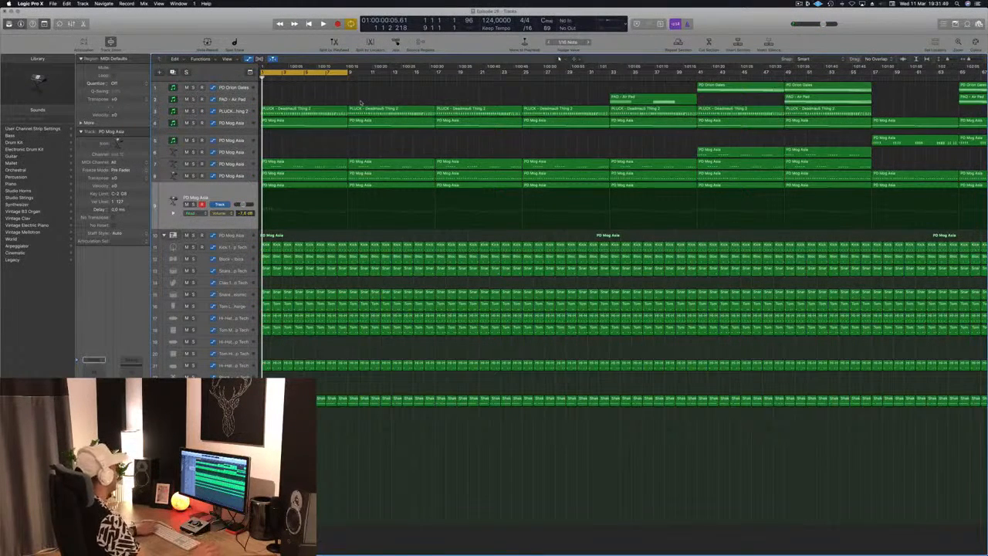
# - Select the PLUCK track and solo it while playing the looped section from bar 1
pyautogui.press('space')
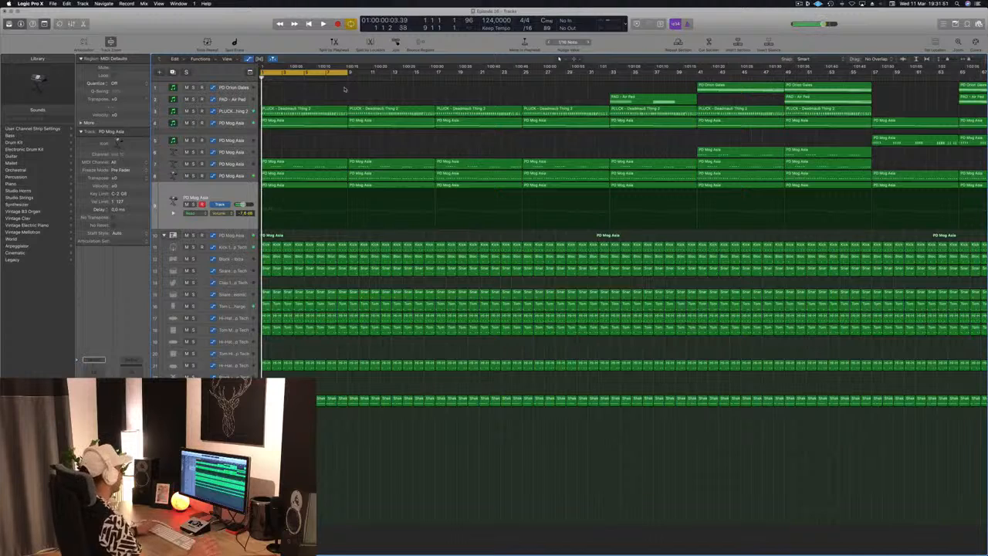
pyautogui.click(241, 110)
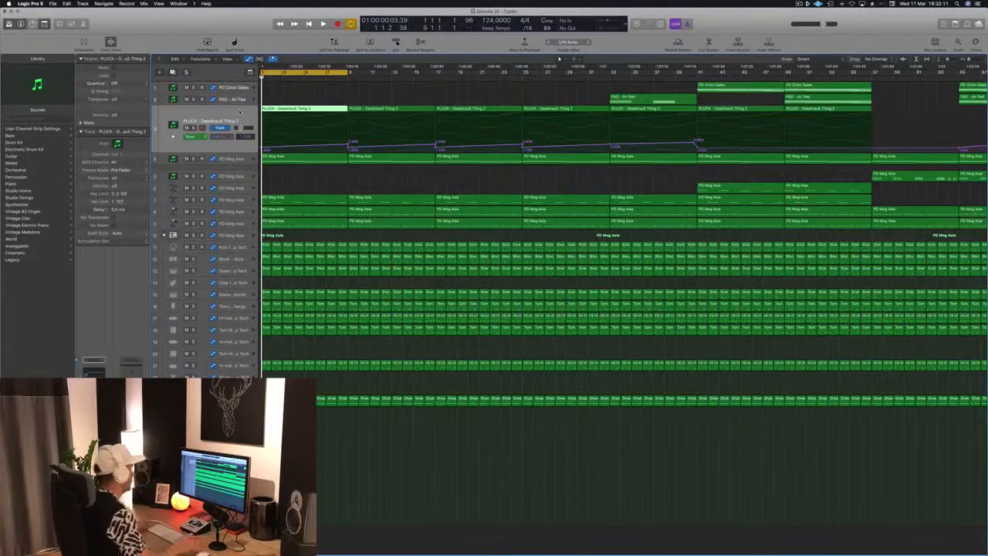
pyautogui.click(326, 176)
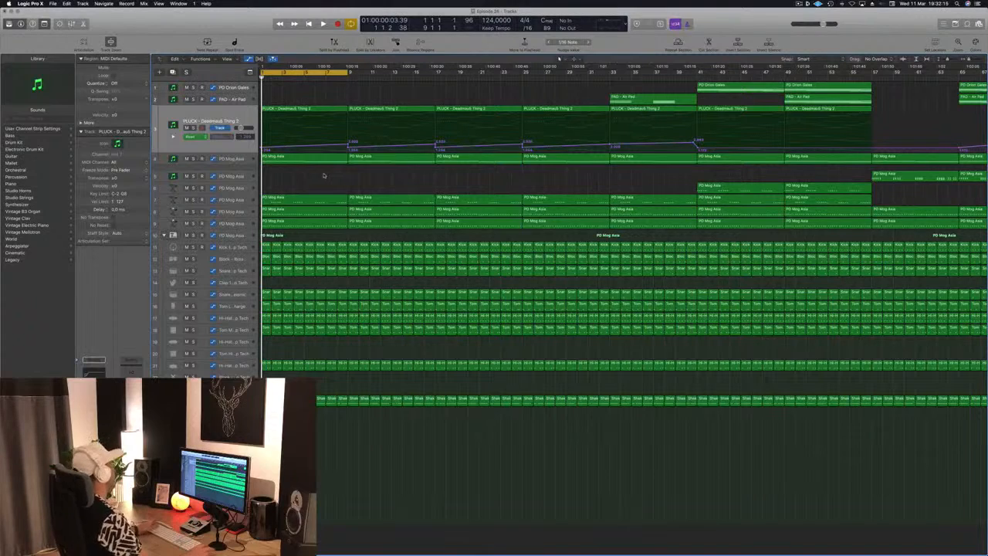
pyautogui.click(242, 118)
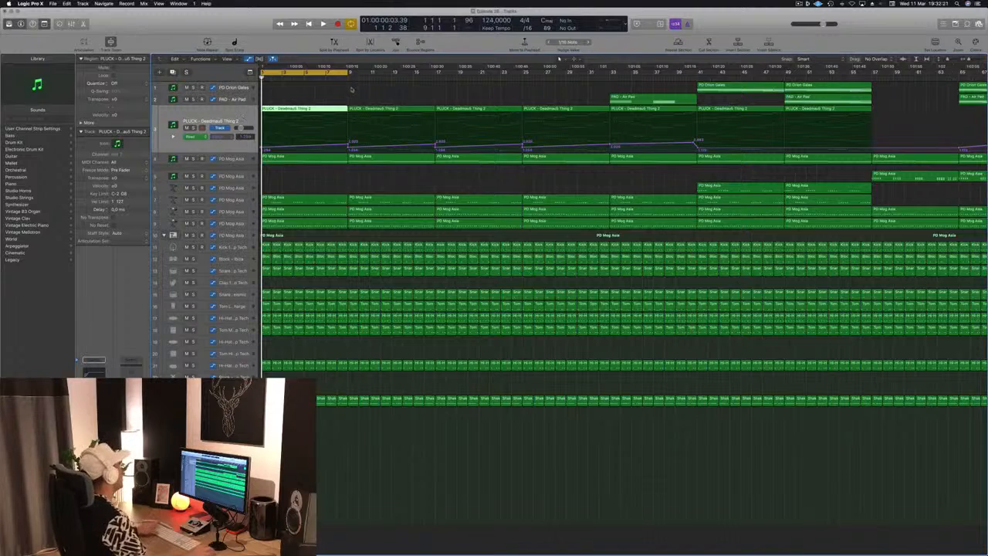
pyautogui.press('space')
pyautogui.press('space')
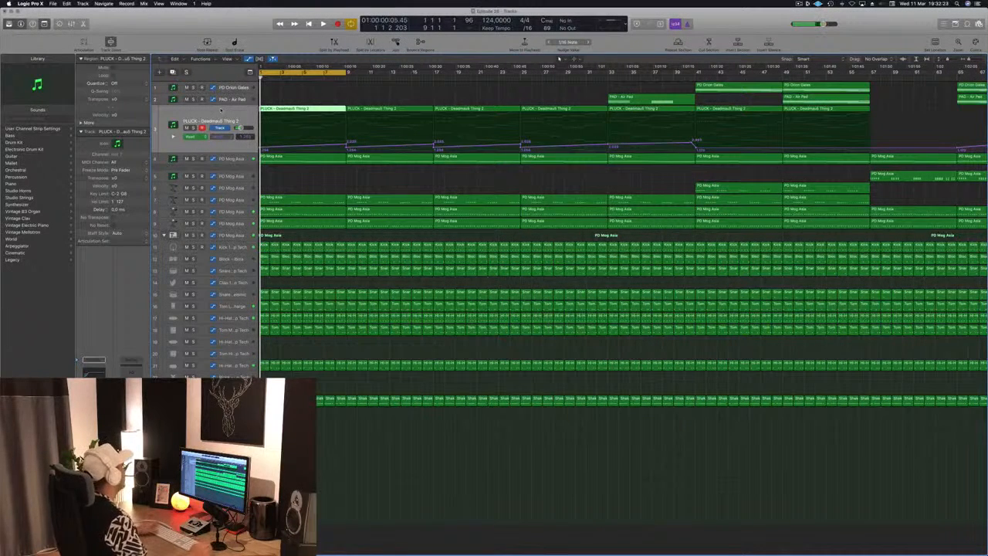
pyautogui.press('space')
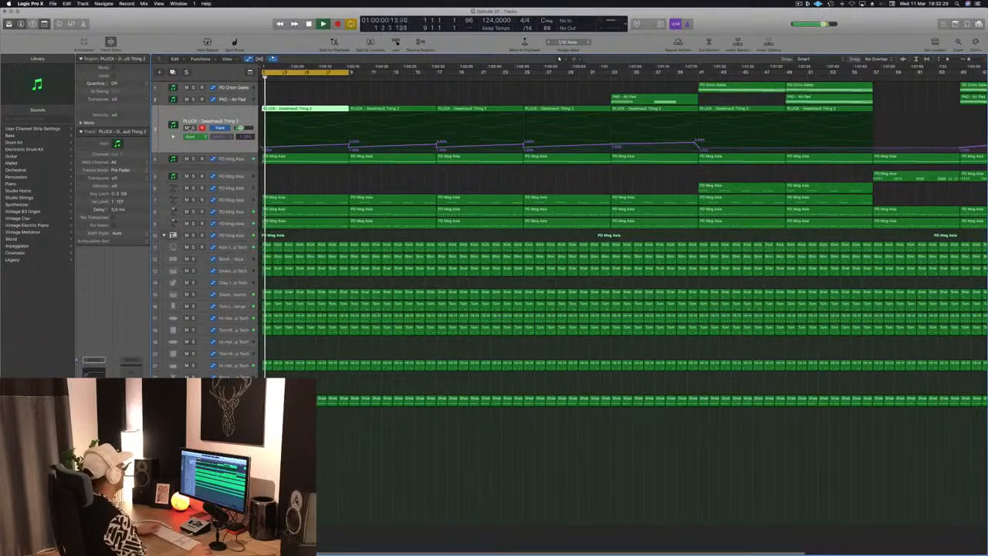
pyautogui.hotkey('ctrl', 's')
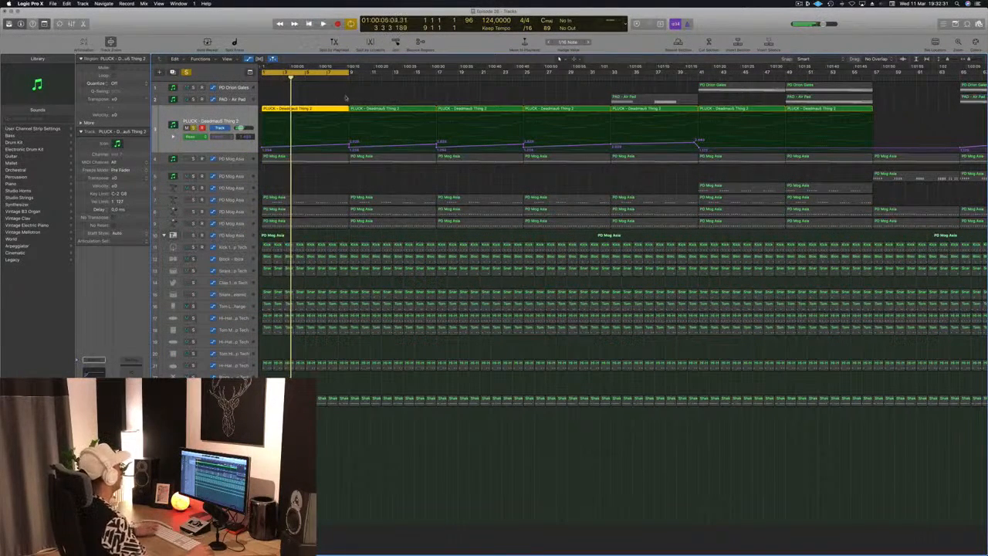
# - Split the first pluck region at bar 3 and delete the part from bar 3 to bar 9
pyautogui.keyDown('super'); pyautogui.doubleClick(283, 142); pyautogui.keyUp('super')
pyautogui.click(288, 108)
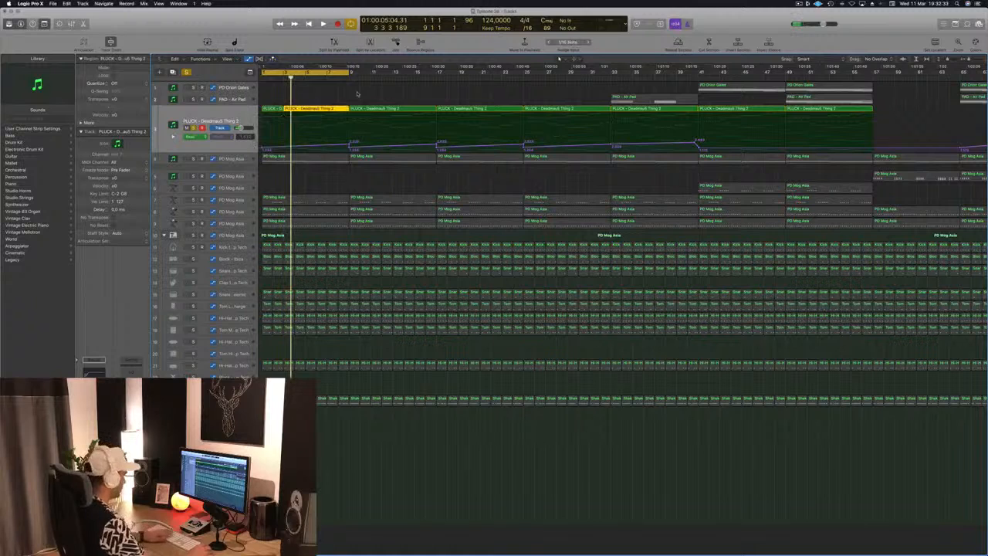
pyautogui.press('BackSpace')
pyautogui.press('Return')
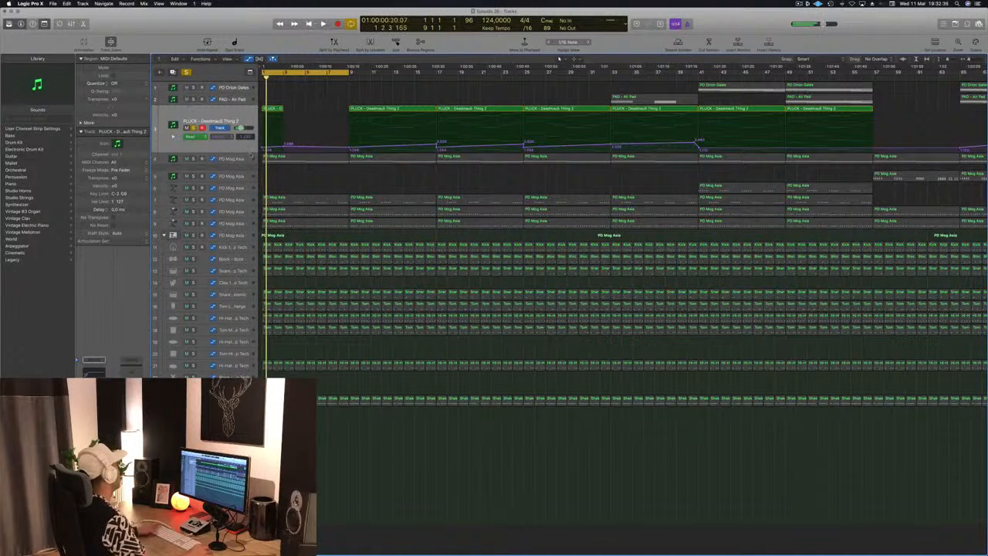
# - Select the first region on track 4, below the pluck, and solo that track during playback
pyautogui.click(288, 158)
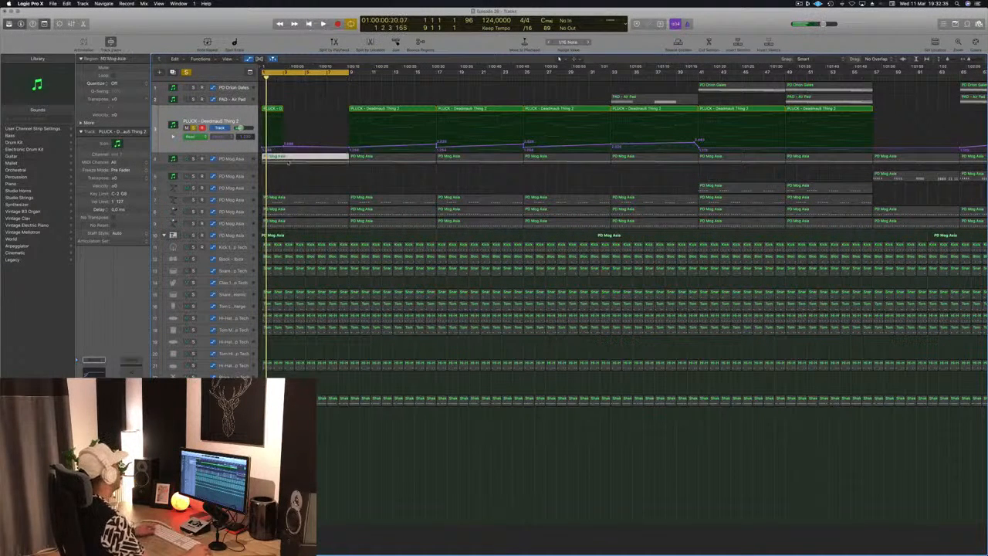
pyautogui.click(190, 159)
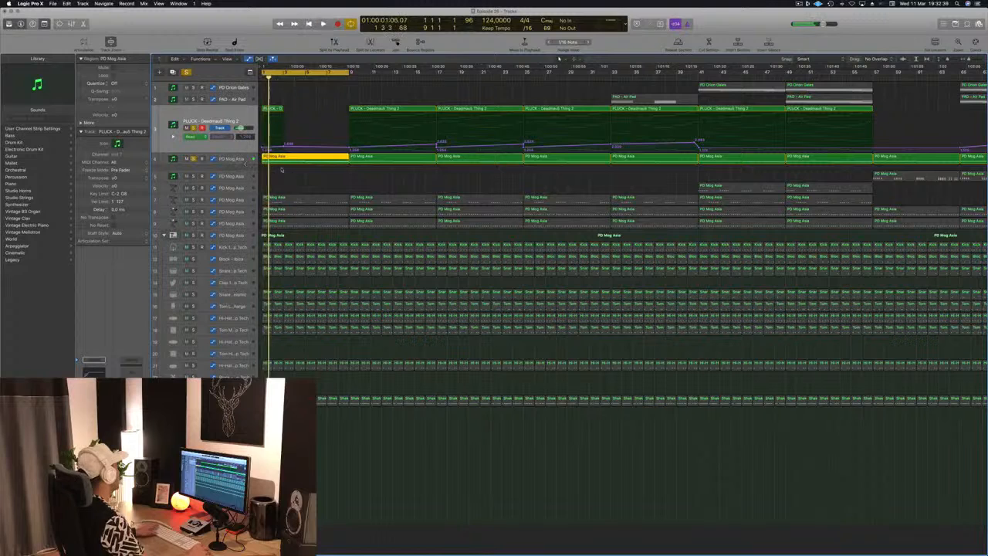
pyautogui.press('space')
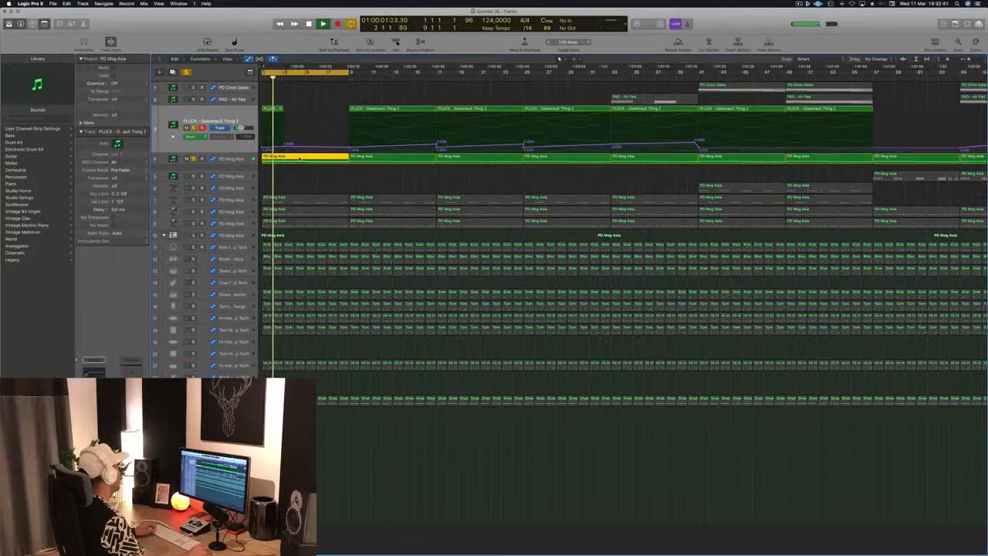
# - Review the notes of track 4's first region in the Piano Roll, split the region at bar 3 and delete its remainder up to bar 9
pyautogui.doubleClick(299, 158)
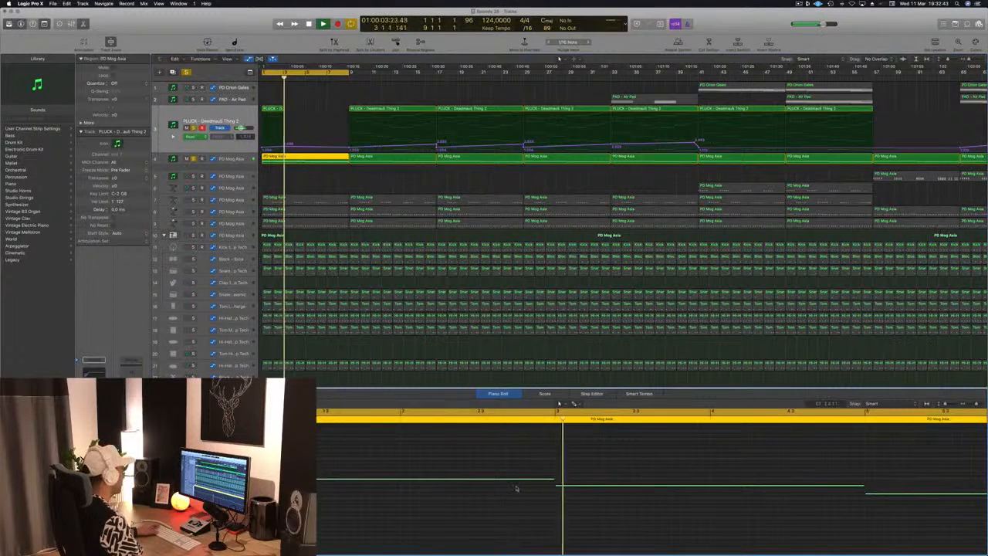
pyautogui.press('super+Left')
pyautogui.press('super+Left')
pyautogui.press('super+Left')
pyautogui.press('super+Left')
pyautogui.press('super+Left')
pyautogui.press('super+Right')
pyautogui.press('super+Right')
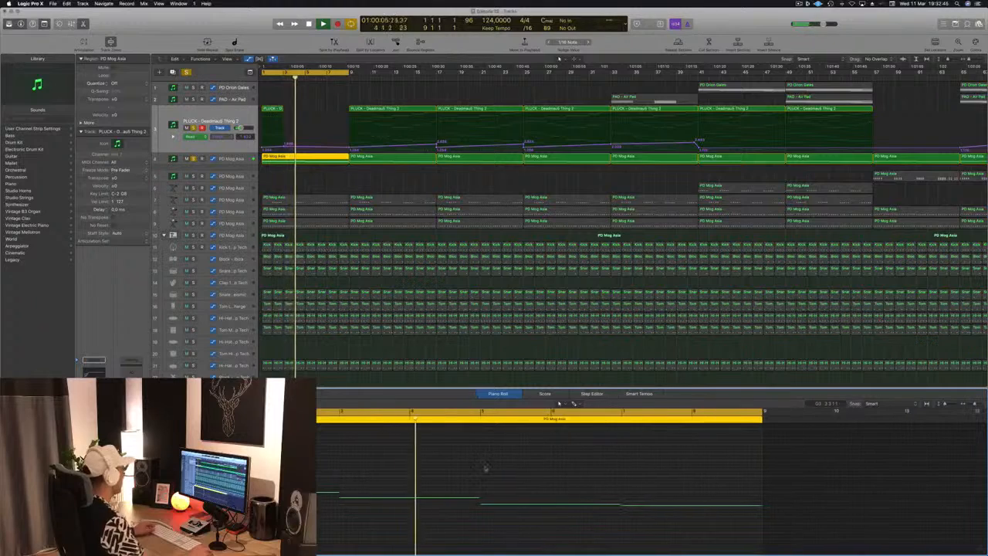
pyautogui.press('space')
pyautogui.press('space')
pyautogui.click(284, 158)
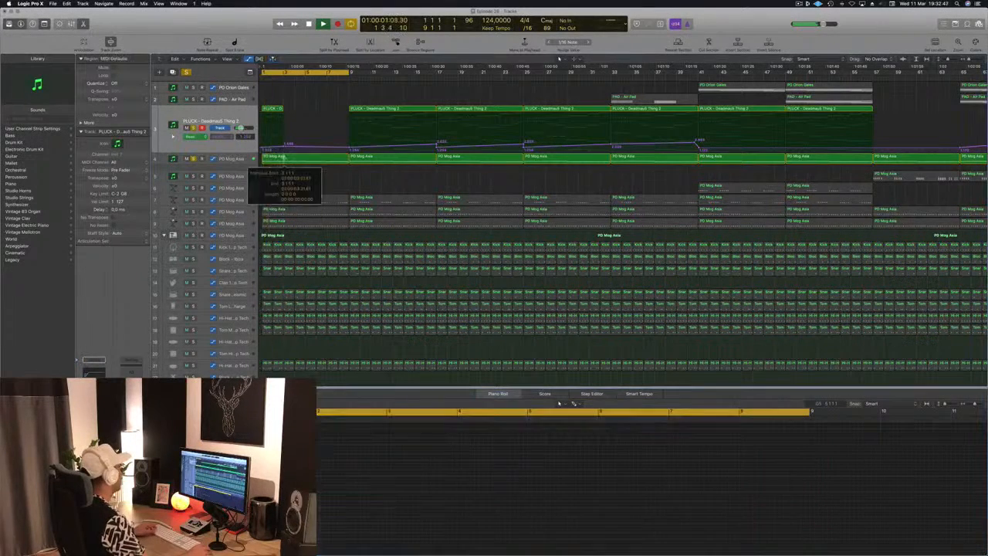
pyautogui.press('Delete')
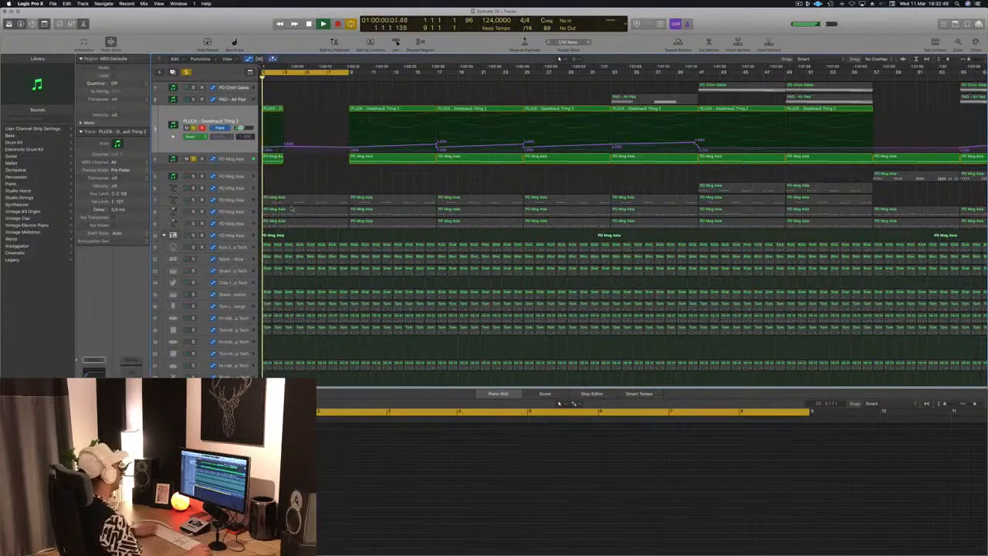
# - Solo track 7, delete its first region in bars 1–9 and restart playback
pyautogui.click(315, 198)
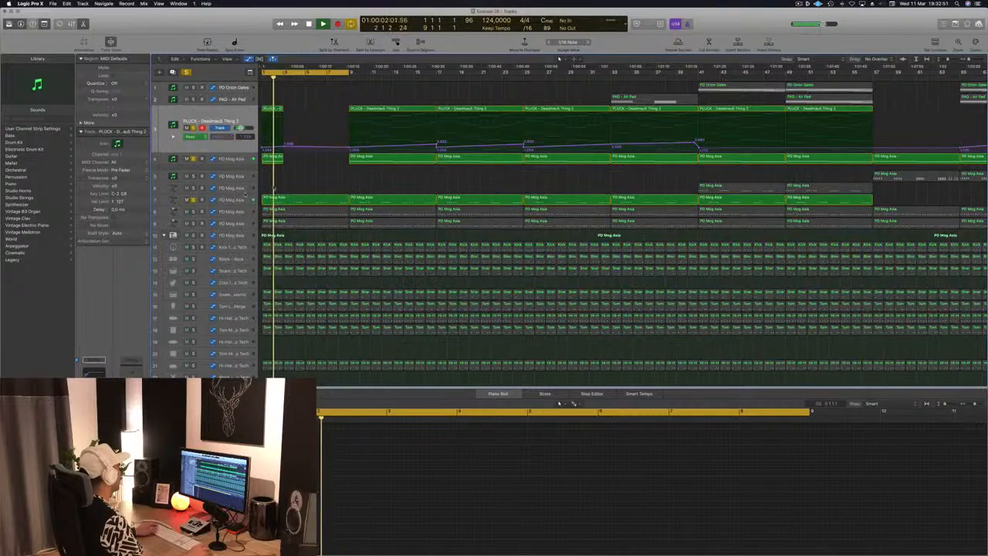
pyautogui.press('Delete')
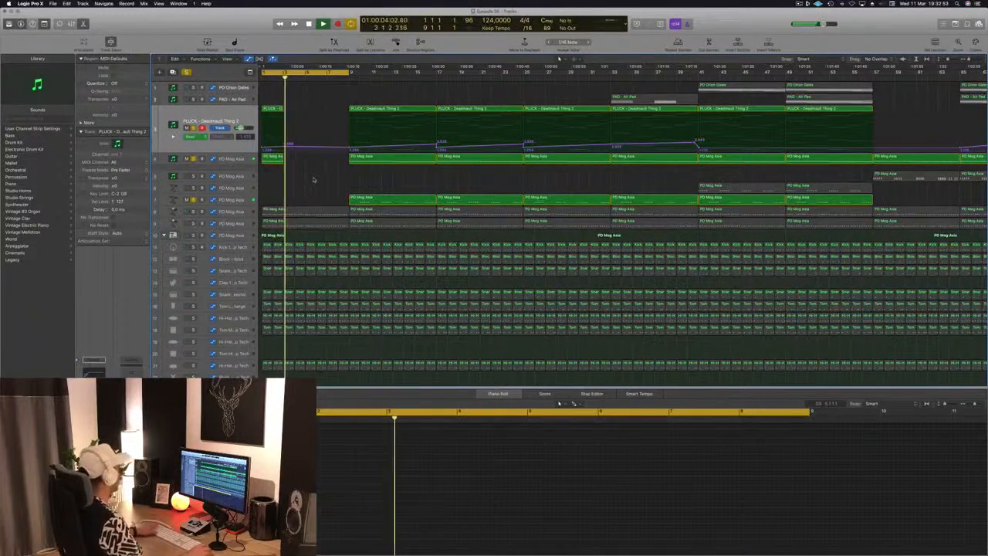
pyautogui.press('space')
pyautogui.press('space')
# - Solo track 8 and delete its first region in bars 1–9
pyautogui.click(230, 212)
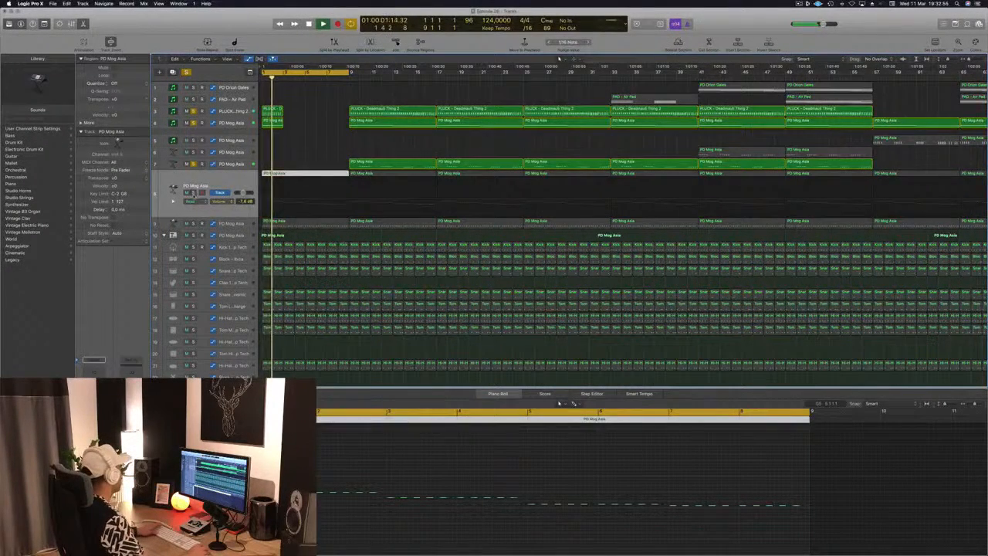
pyautogui.click(197, 186)
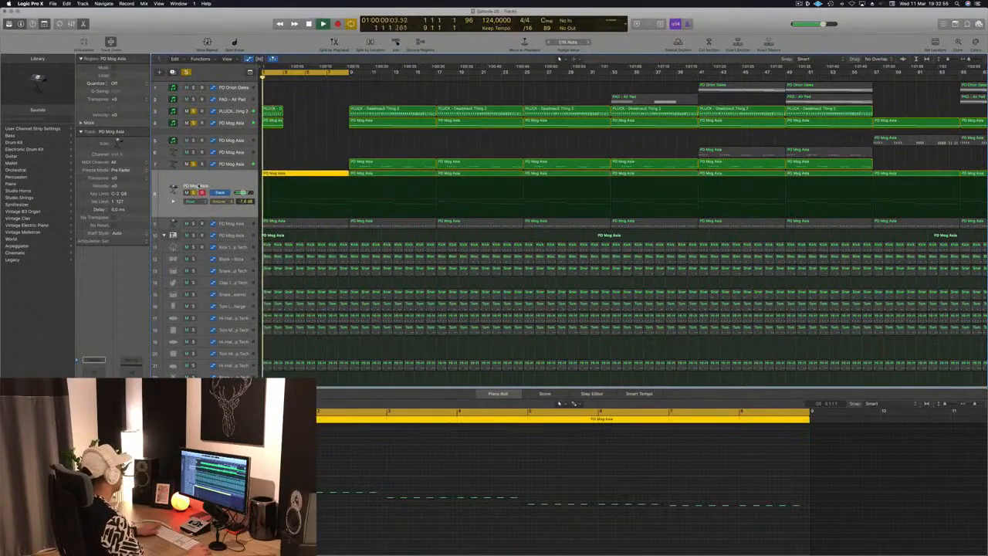
pyautogui.click(319, 173)
pyautogui.press('Delete')
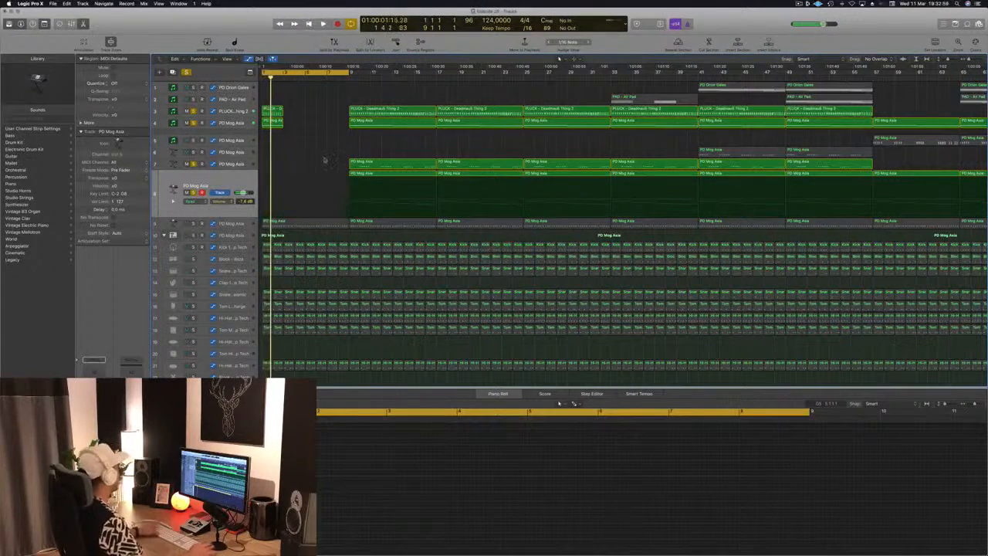
# - Solo track 9 during playback and delete its first region in bars 1–9
pyautogui.scroll(-2, 323, 162)
pyautogui.press('space')
pyautogui.press('space')
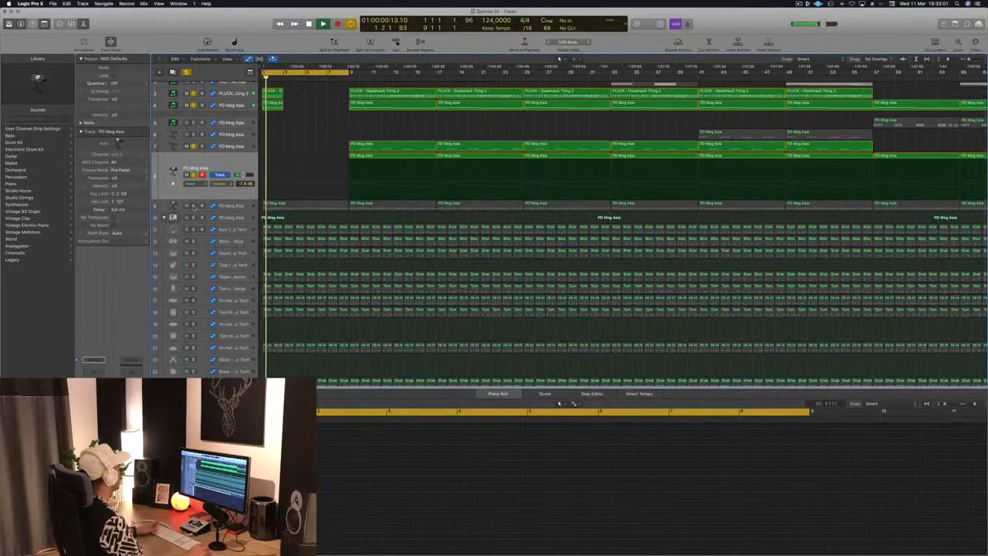
pyautogui.click(193, 206)
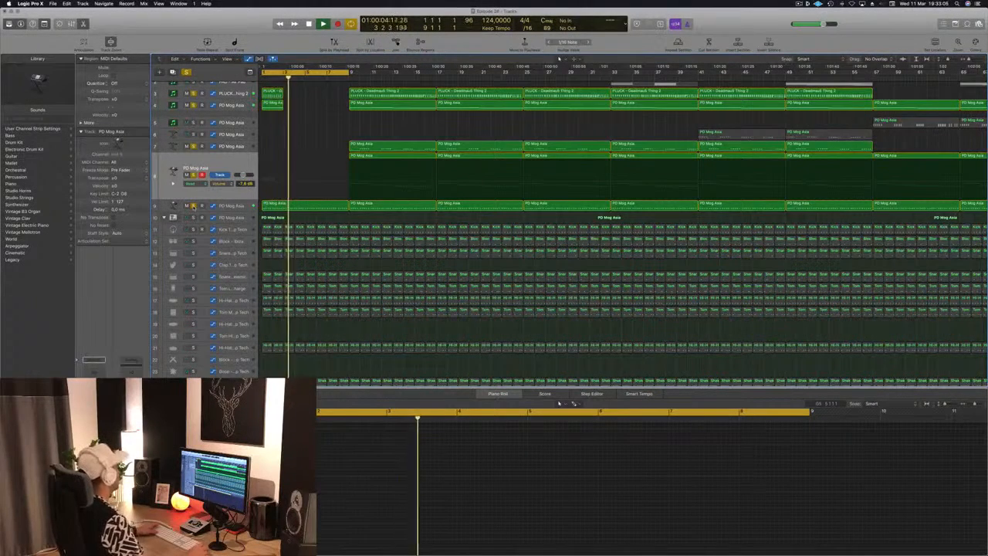
pyautogui.press('space')
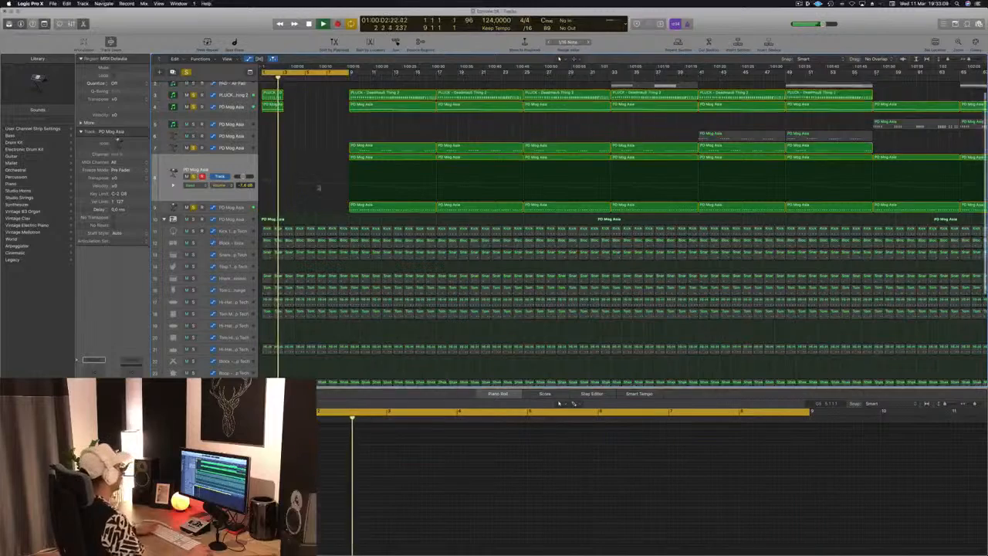
# - Fill bars 3–9 on the pluck track and track 4 with copies of their two-bar opening regions
pyautogui.scroll(2, 317, 154)
pyautogui.press('Return')
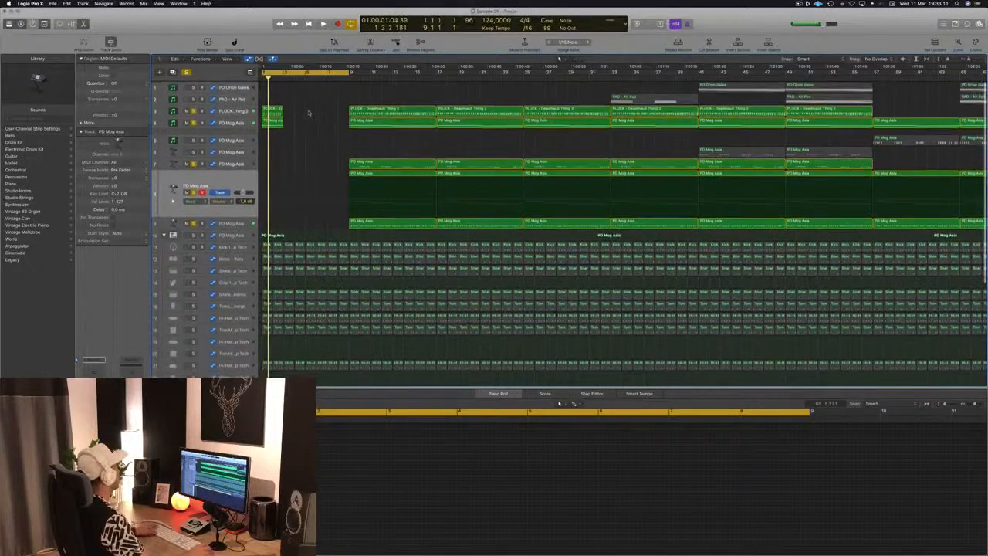
pyautogui.moveTo(272, 110); pyautogui.dragTo(323, 113)
# - Turn off all track solos and play the full mix from the start
pyautogui.press('Return')
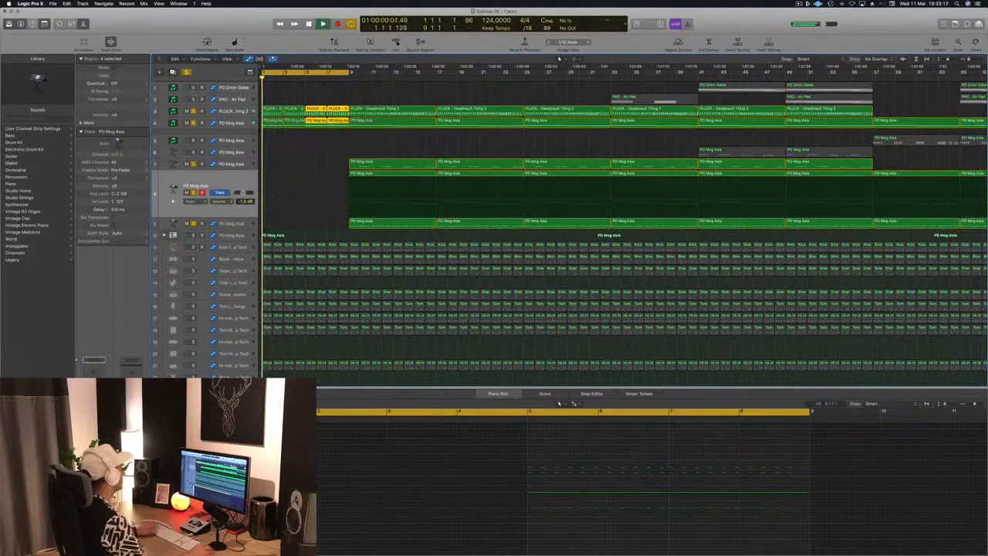
pyautogui.press('space')
pyautogui.click(186, 71)
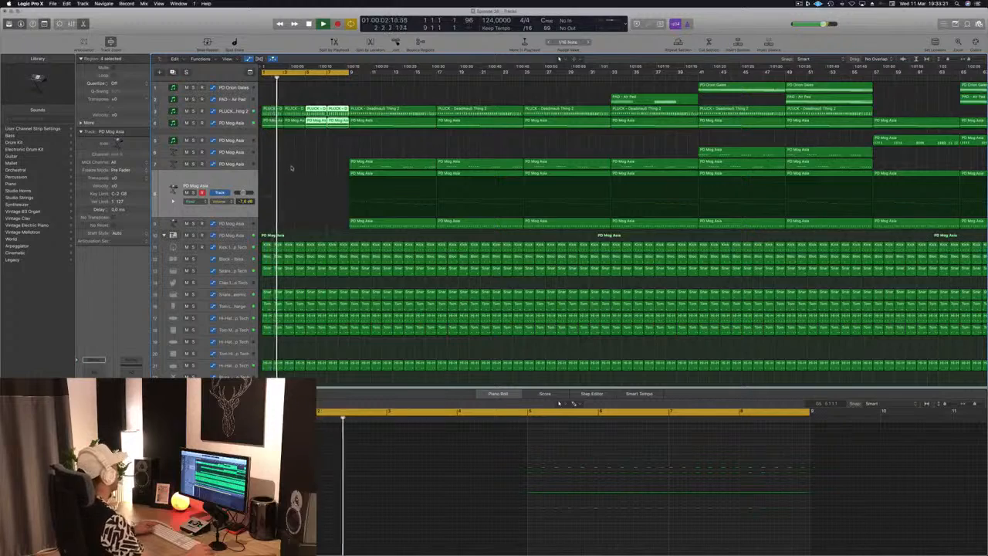
# - Stop playback, check the Kick 1 track, and select the parent drum machine track of the kit
pyautogui.hscroll(-2, 286, 157)
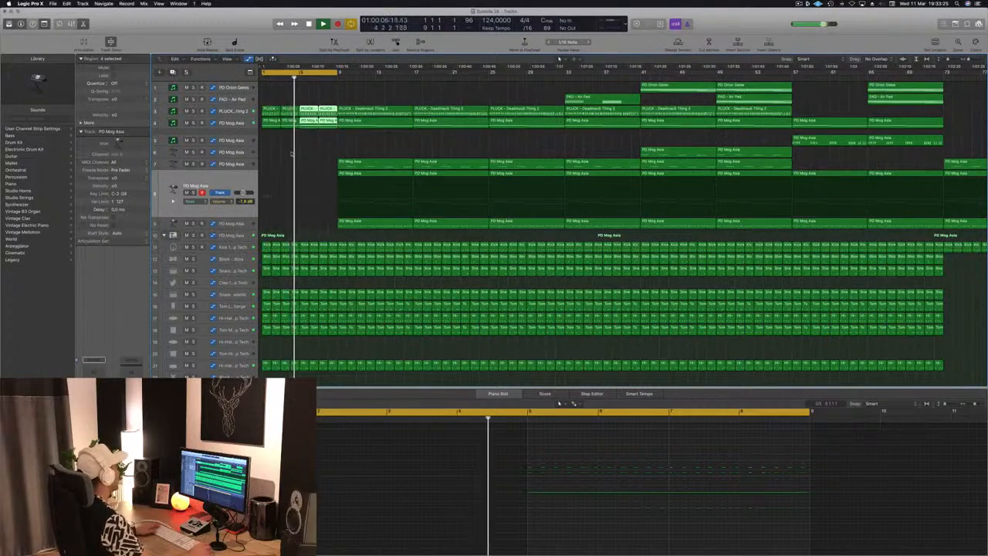
pyautogui.click(297, 151)
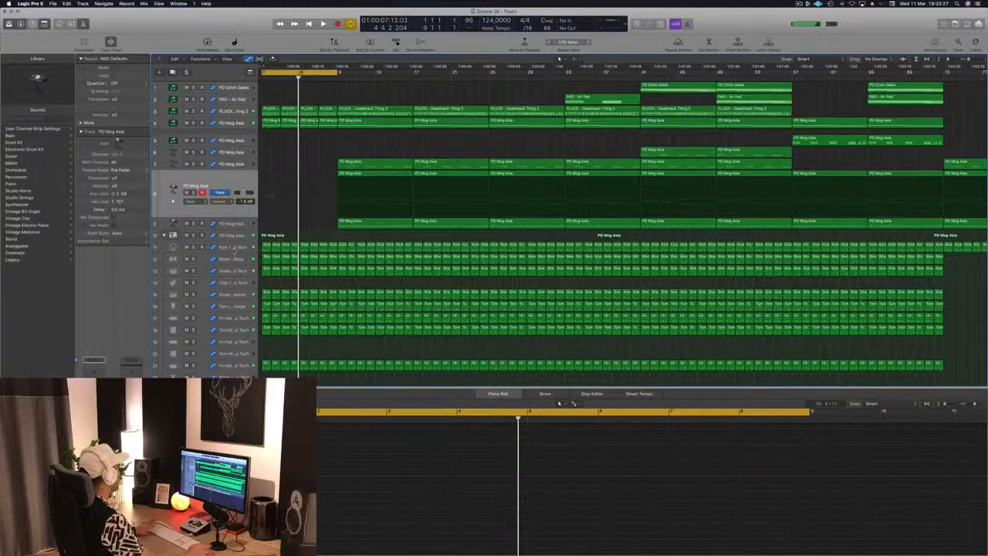
pyautogui.click(234, 249)
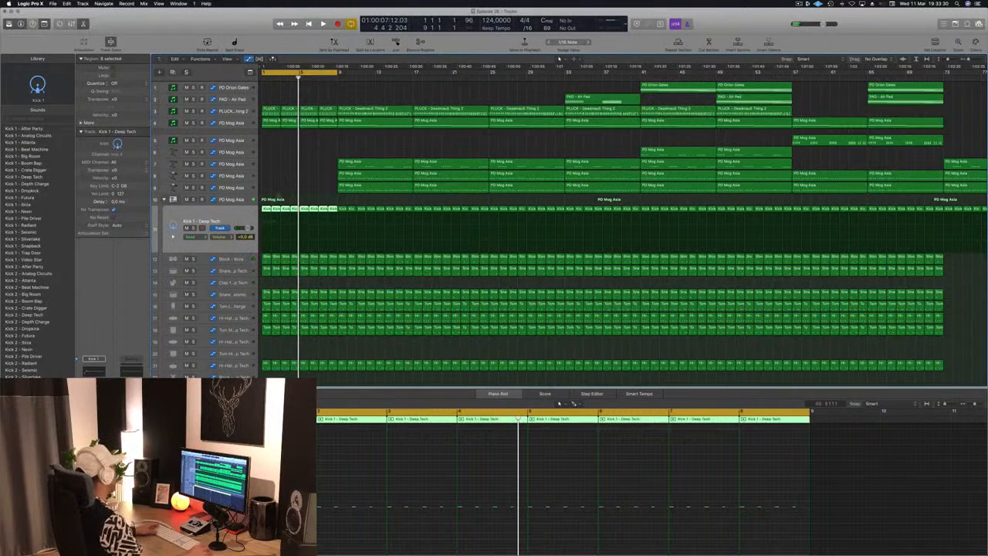
pyautogui.click(244, 201)
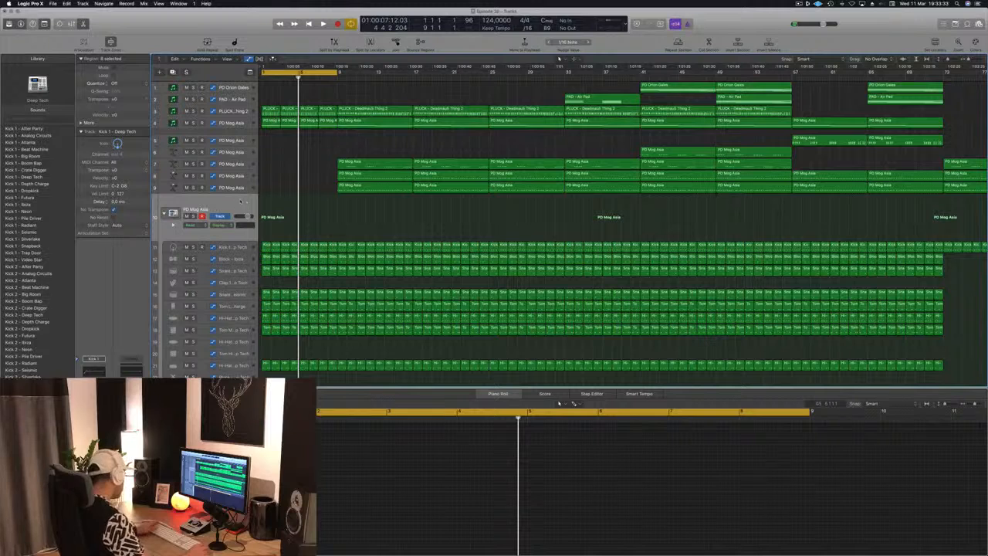
pyautogui.press('space')
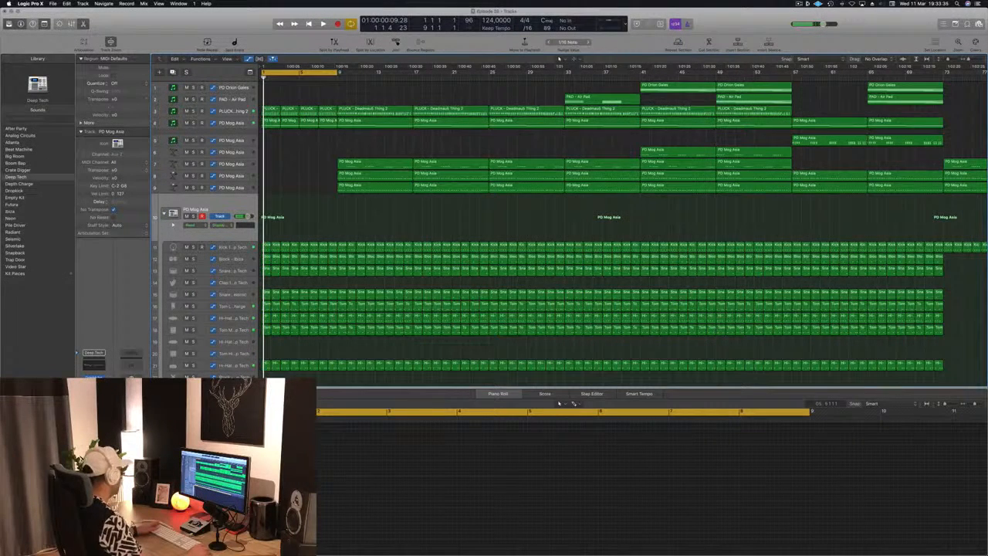
# - Show the drum kit's Smart Controls and audition its Low Cut Filter during playback
pyautogui.click(94, 378)
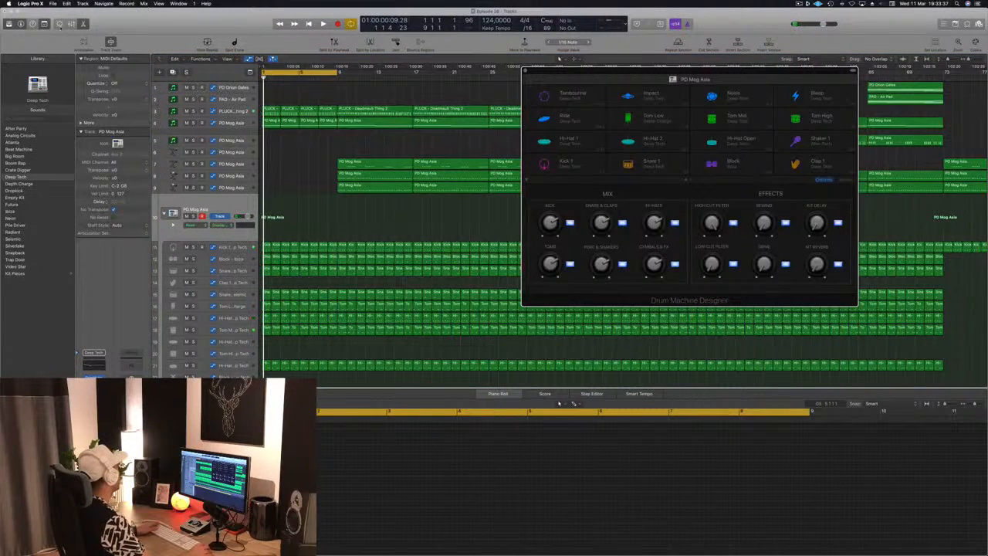
pyautogui.click(61, 26)
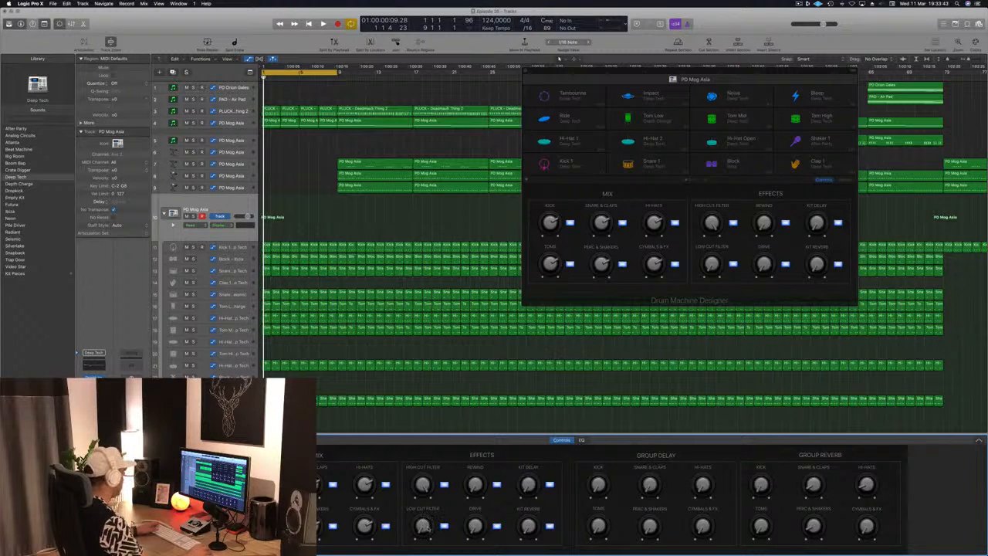
pyautogui.press('space')
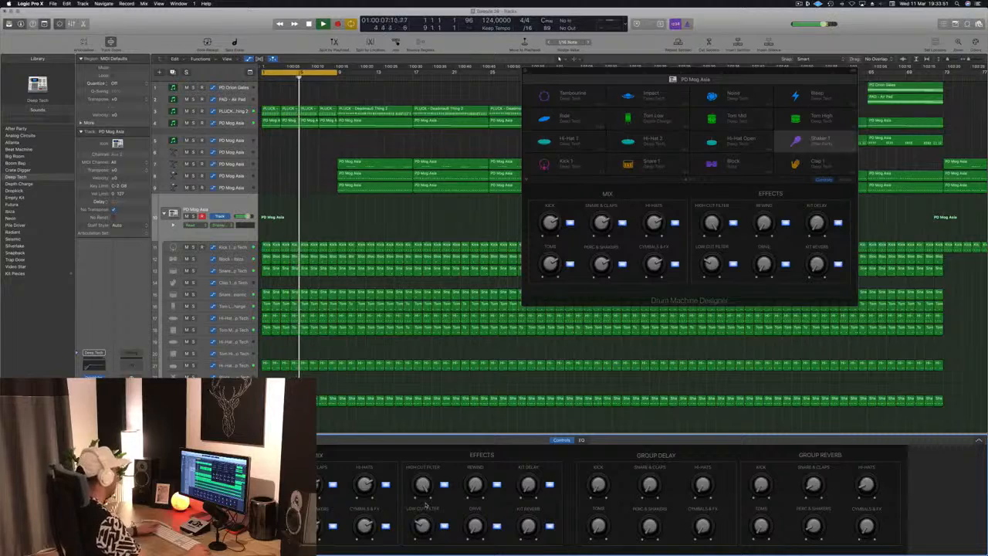
pyautogui.press('space')
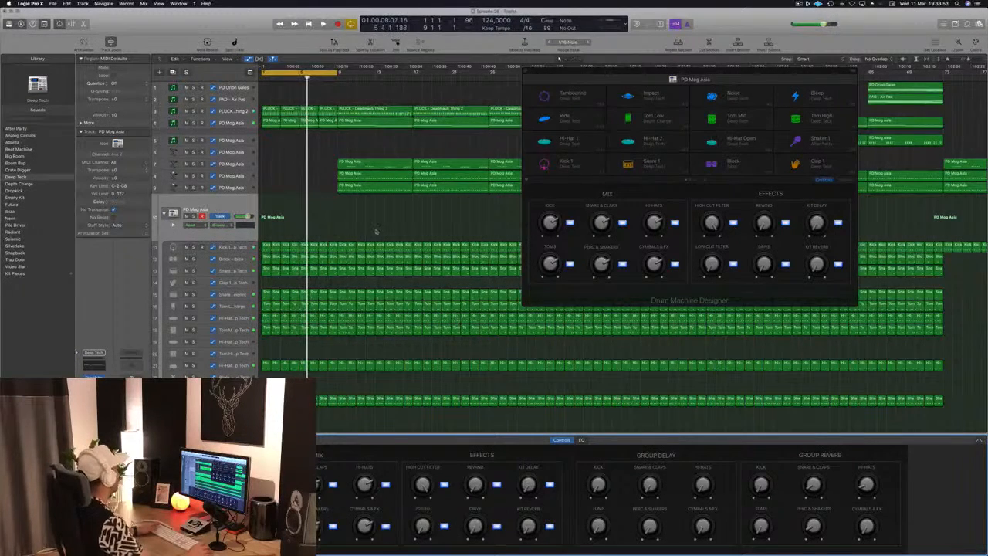
# - Play the arrangement with the Kick 1 track selected and close the Drum Machine Designer window
pyautogui.click(240, 247)
pyautogui.press('space')
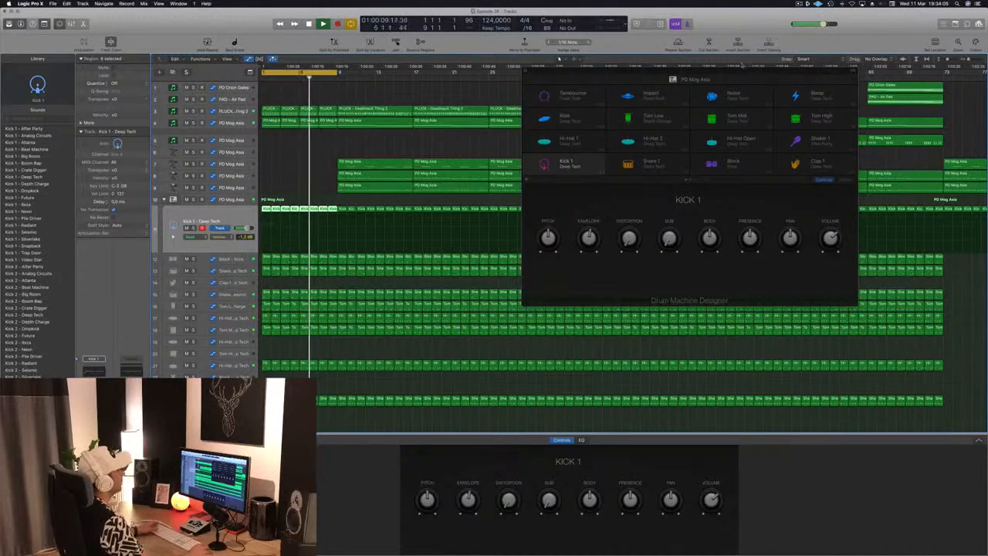
pyautogui.moveTo(743, 66); pyautogui.dragTo(721, 68)
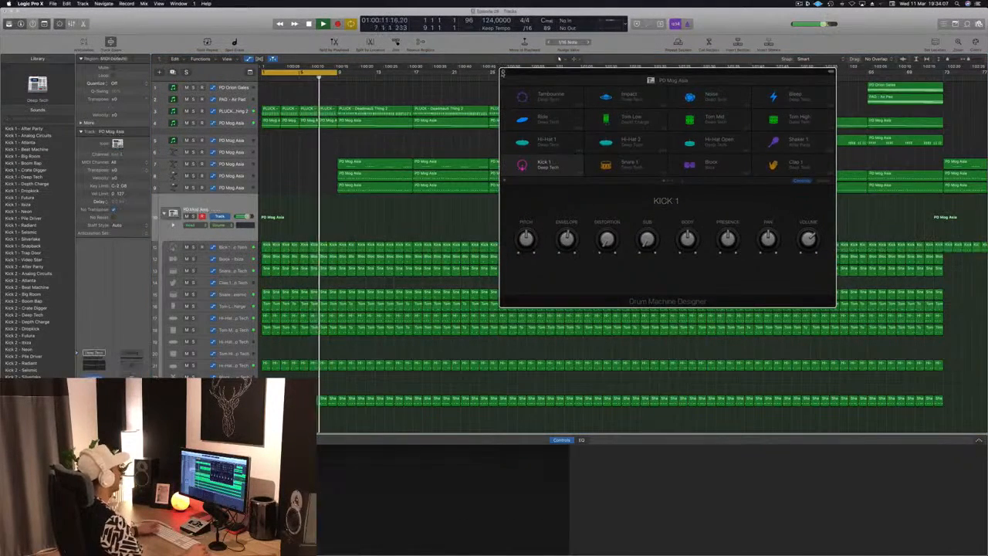
pyautogui.click(503, 72)
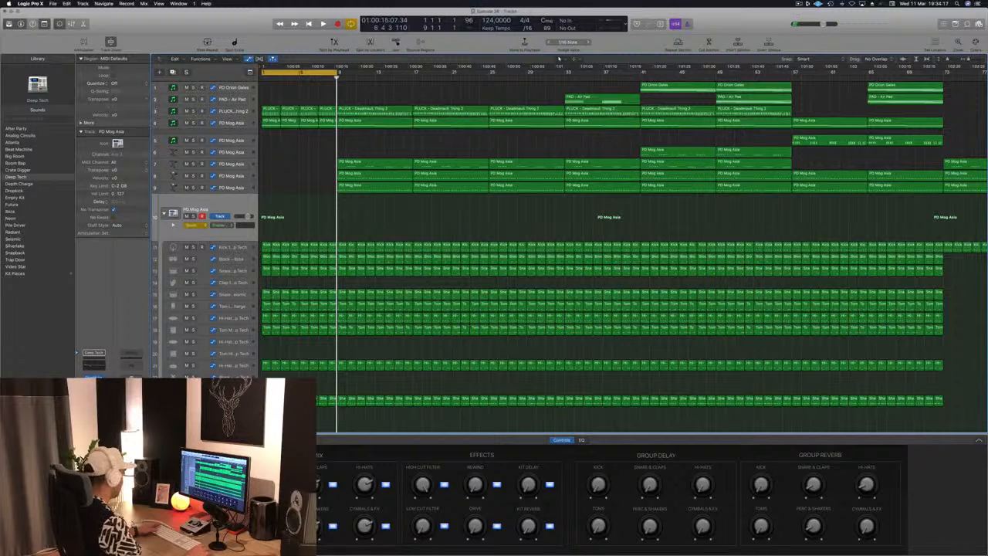
# - Automate the drum kit's Low Cut Filter in Touch mode and raise its starting point at bar 1 to 148 Hz
pyautogui.press('Return')
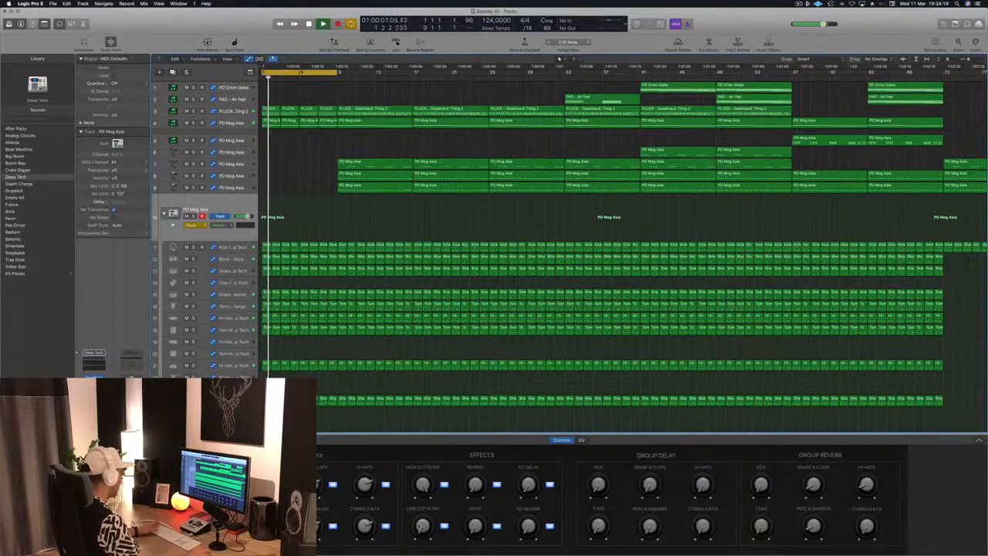
pyautogui.press('space')
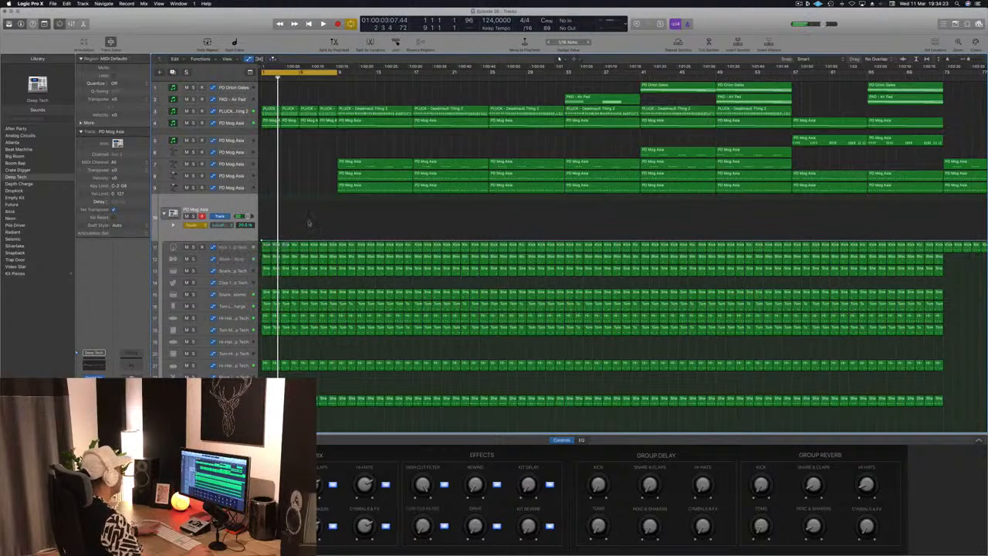
pyautogui.moveTo(261, 241); pyautogui.dragTo(266, 229)
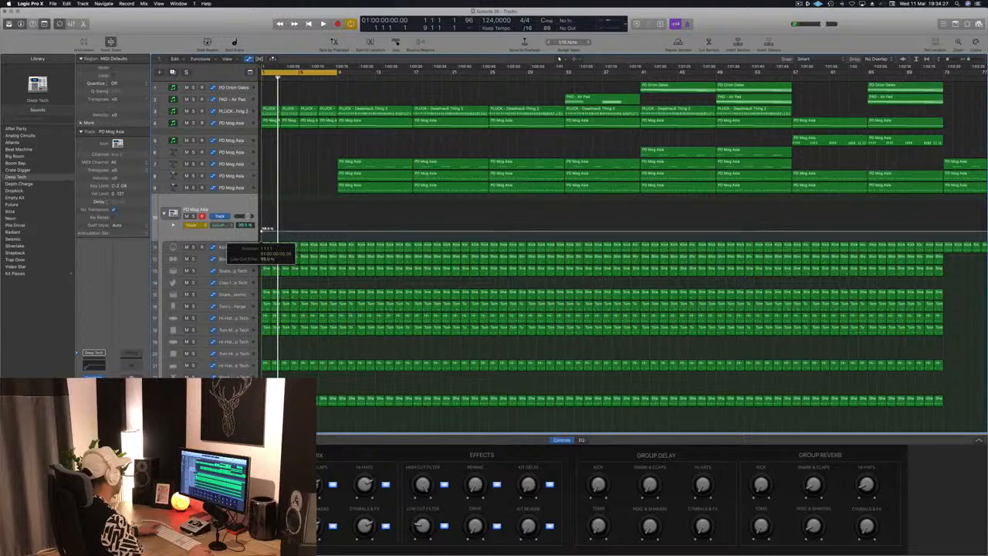
pyautogui.press('space')
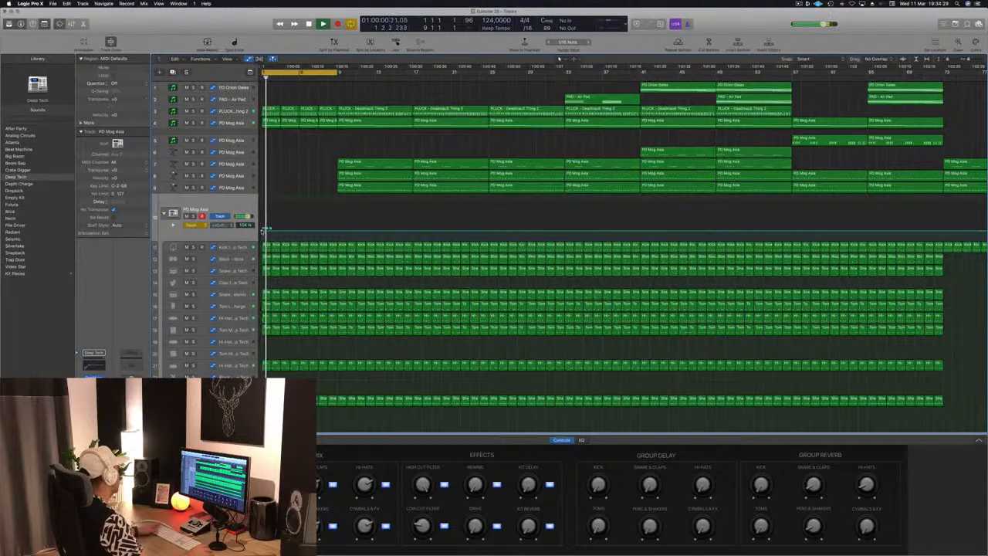
pyautogui.moveTo(263, 231); pyautogui.dragTo(262, 229)
pyautogui.press('space')
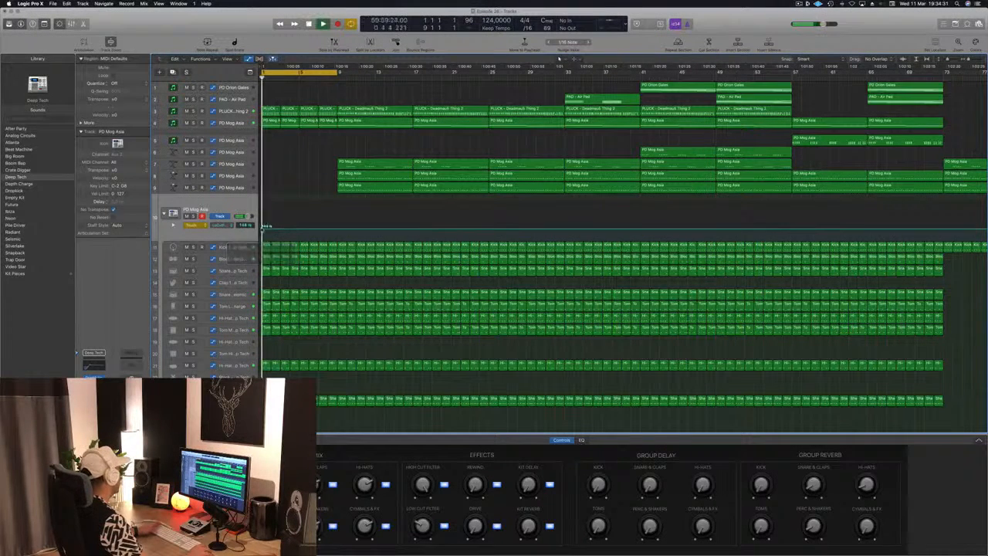
# - Set the drum kit's automation to Read and drop the Low Cut Filter from 148 Hz to 20 Hz just before bar 9
pyautogui.click(191, 225)
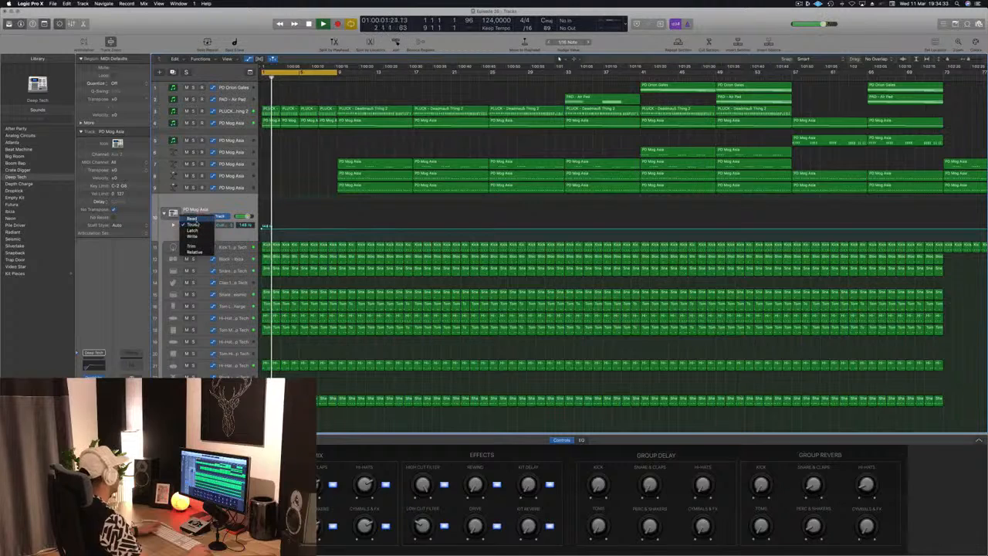
pyautogui.click(194, 219)
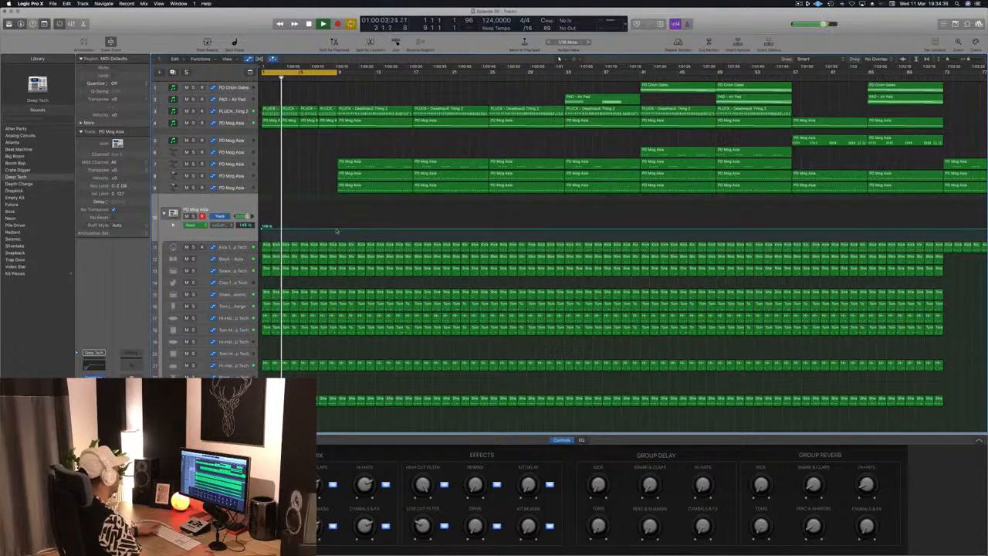
pyautogui.click(336, 229)
pyautogui.click(336, 230)
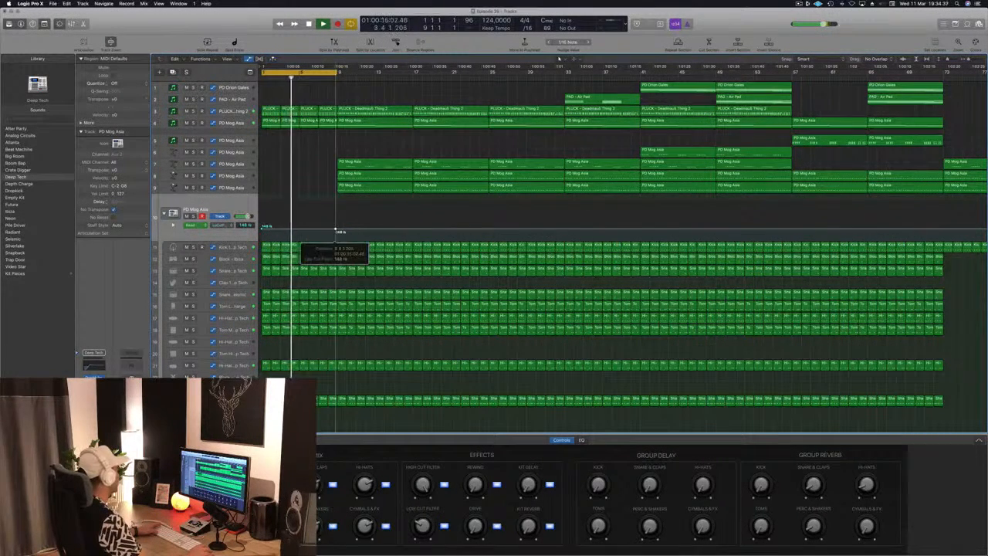
pyautogui.press('space')
pyautogui.press('space')
pyautogui.moveTo(337, 230); pyautogui.dragTo(336, 231)
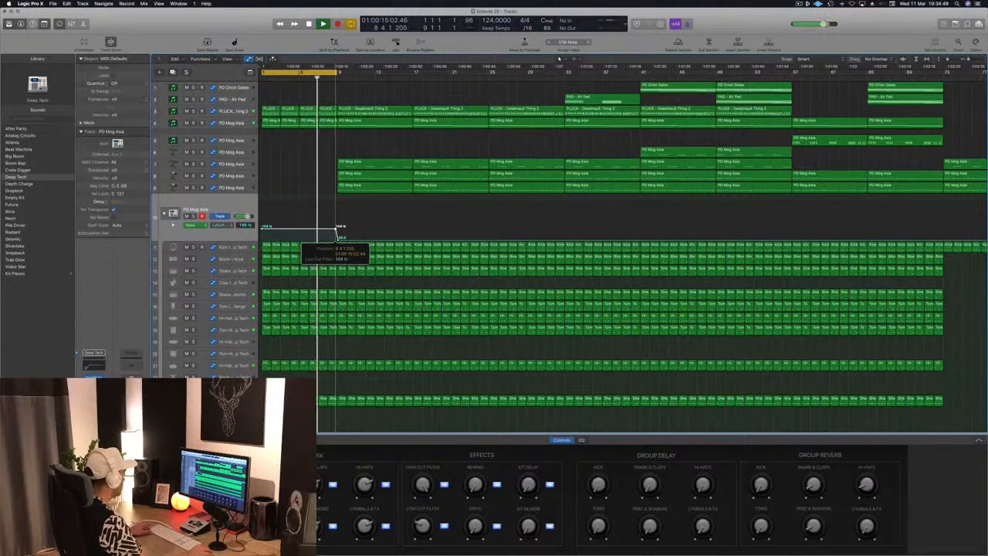
pyautogui.moveTo(336, 229); pyautogui.dragTo(335, 229)
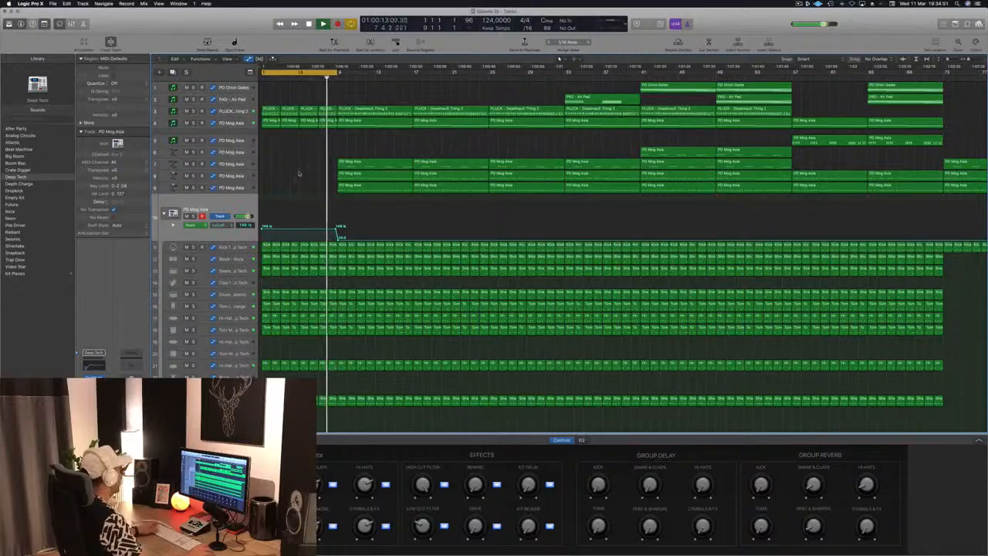
# - Delete the regions on the pluck track and tracks 4, 7, 8 and 9 in bars 9–17
pyautogui.press('super+Right')
pyautogui.press('super+Right')
pyautogui.press('super+Right')
pyautogui.press('super+Right')
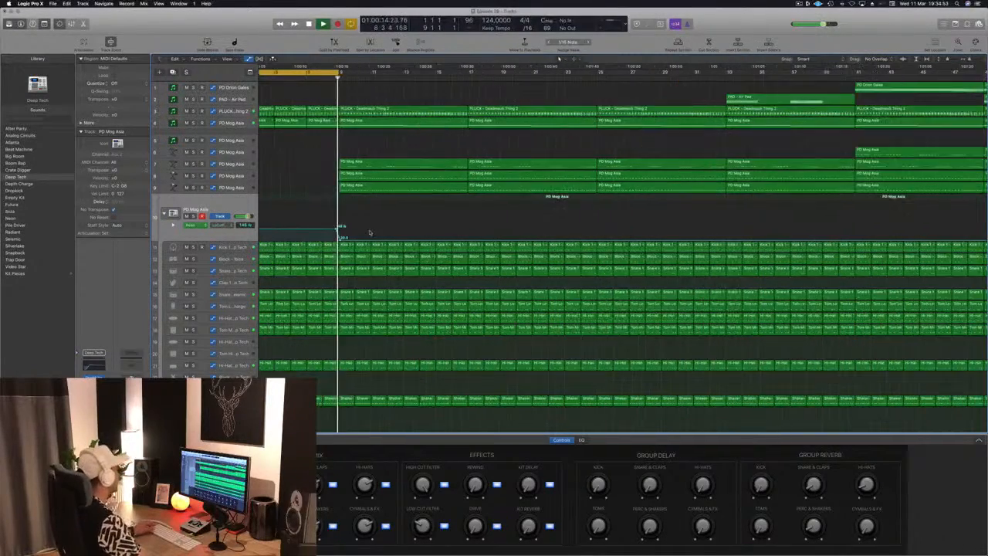
pyautogui.press('super+Left')
pyautogui.press('super+Left')
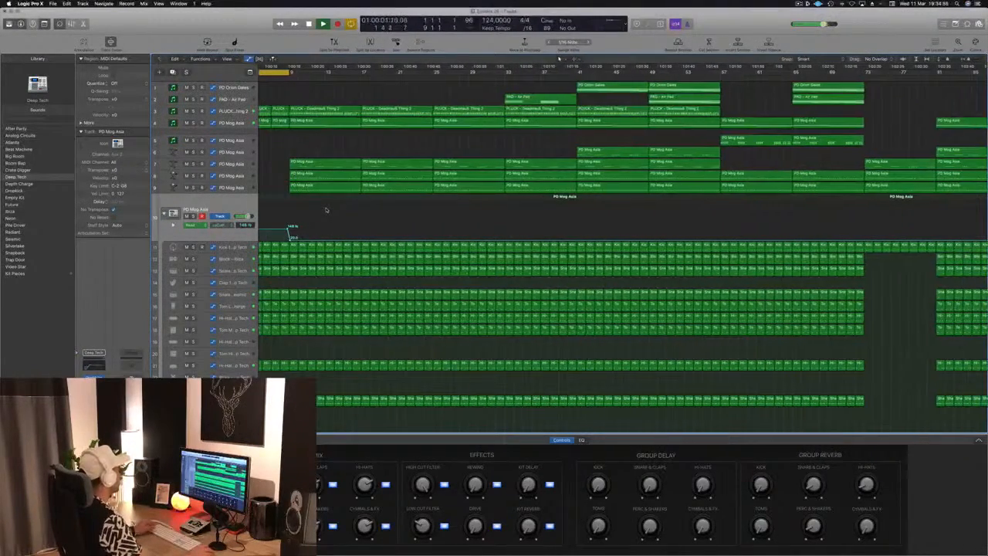
pyautogui.hscroll(-5, 310, 179)
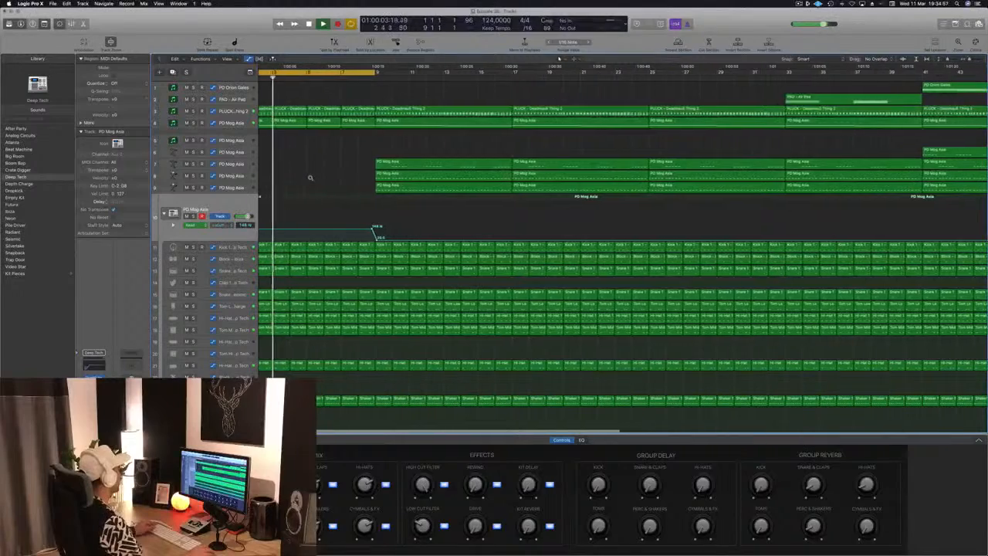
pyautogui.press('super+Left')
pyautogui.moveTo(402, 102); pyautogui.dragTo(447, 192)
pyautogui.press('Delete')
# - Fill bars 9–17 on the pluck track and track 4 with copies of their two-bar regions and play from the start
pyautogui.moveTo(403, 106)
pyautogui.mouseDown()
pyautogui.moveTo(257, 128)
pyautogui.moveTo(394, 118)
pyautogui.mouseUp()
pyautogui.press('Return')
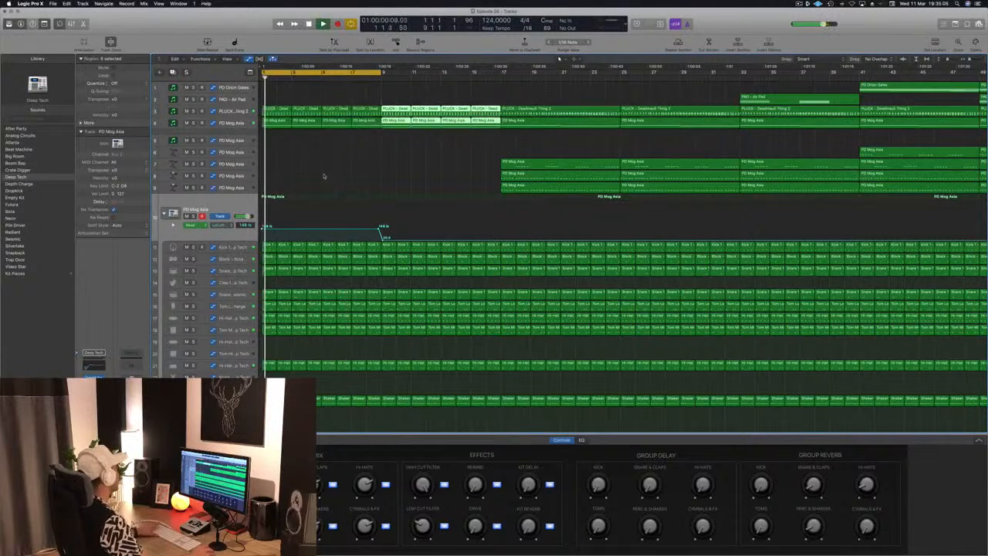
pyautogui.press('Return')
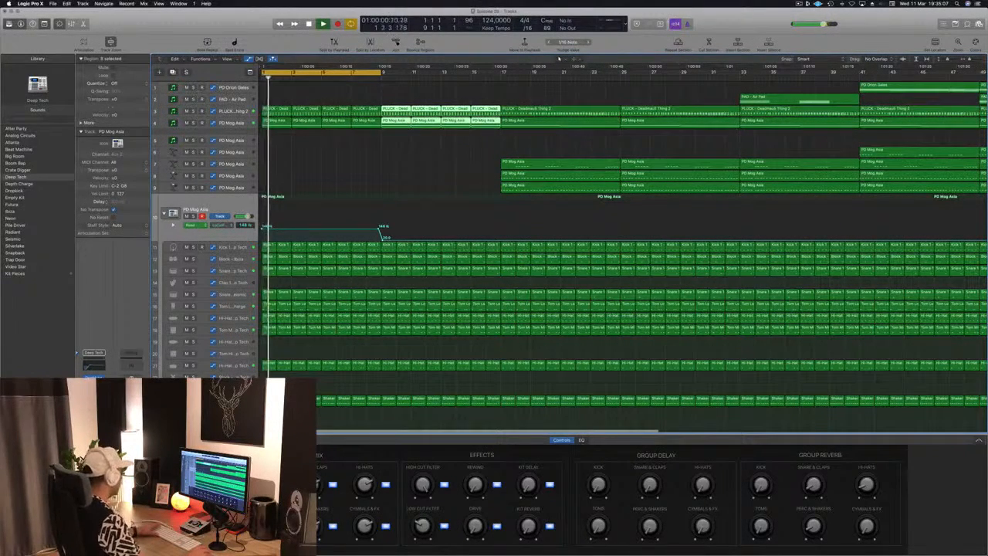
# - Compare the mix without the shaker, solo the hi-hat on track 21 briefly, and delete that hi-hat's regions in bars 1–9
pyautogui.click(187, 400)
pyautogui.click(187, 401)
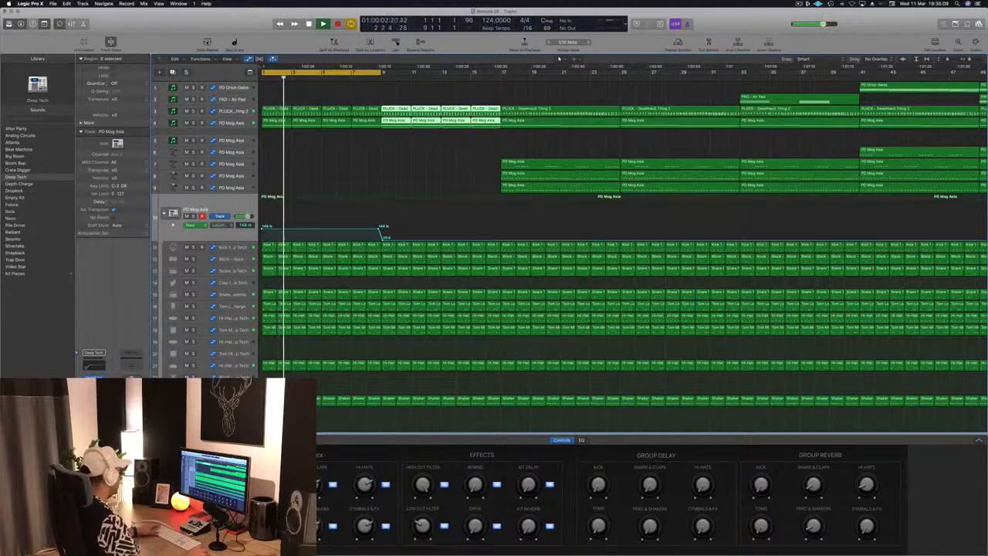
pyautogui.click(193, 365)
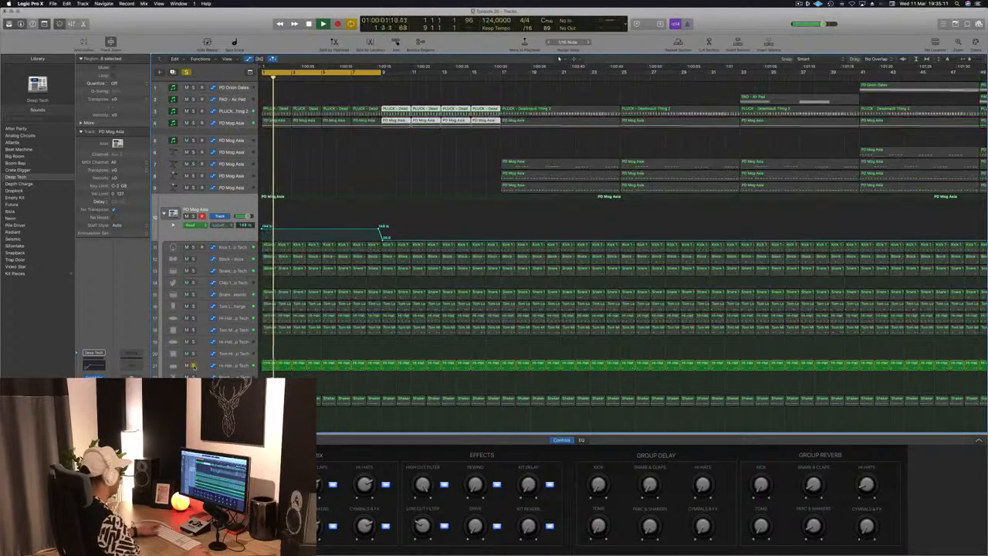
pyautogui.click(193, 366)
pyautogui.moveTo(271, 359); pyautogui.dragTo(328, 369)
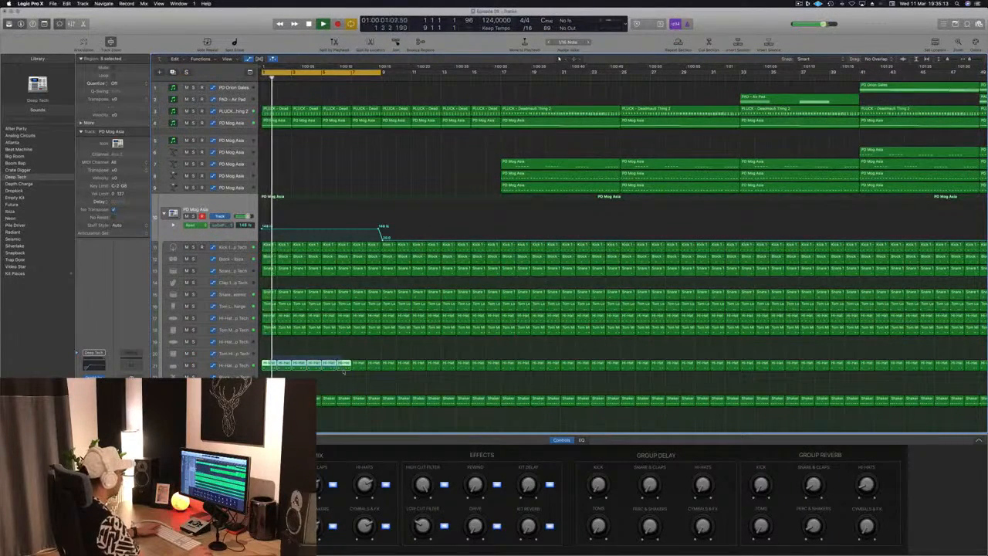
pyautogui.press('Delete')
# - Delete the snare regions on track 15 in bars 1–9 while listening to the intro
pyautogui.press('space')
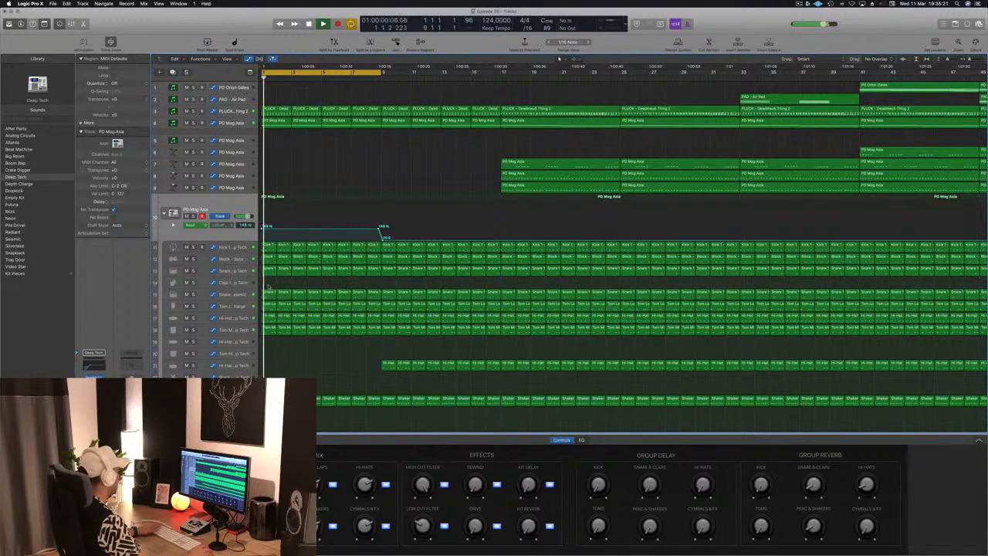
pyautogui.press('Delete')
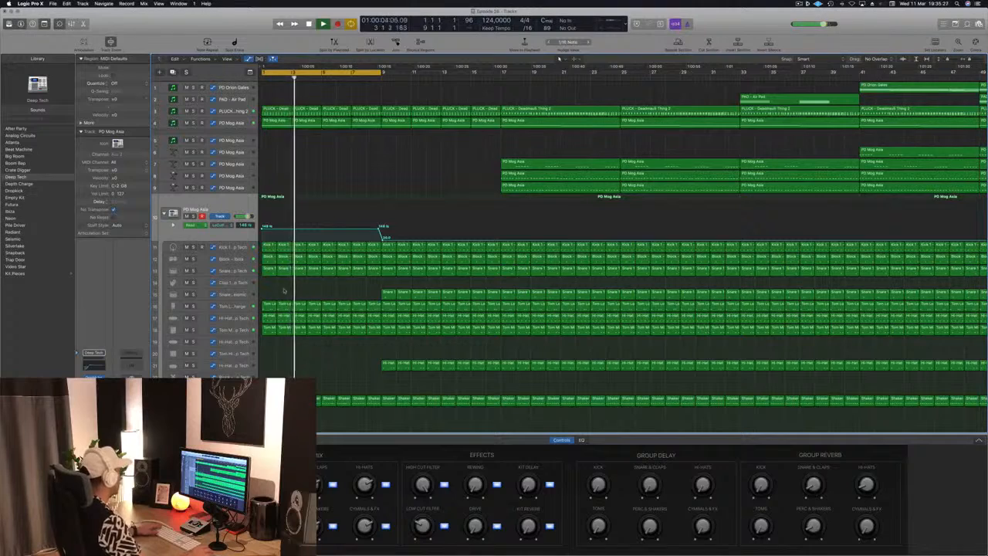
# - Select the Snare 1 track, clear the region selection, and play the stripped-down intro from the start
pyautogui.click(232, 272)
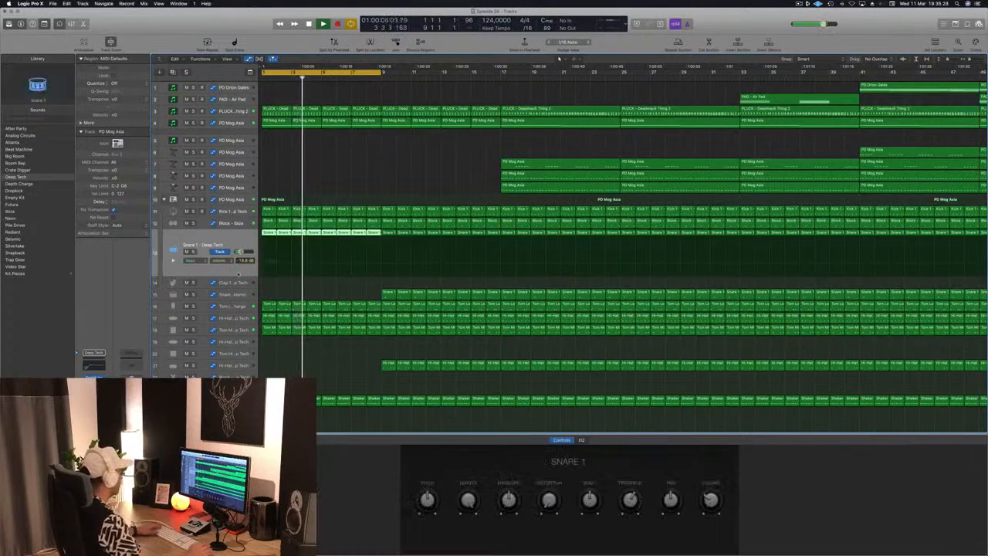
pyautogui.click(298, 287)
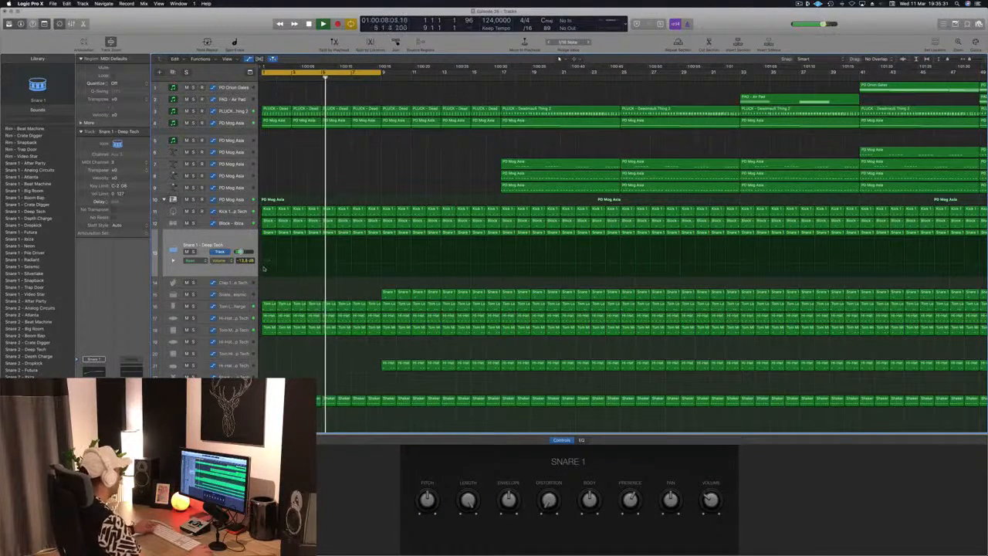
pyautogui.press('super+Left')
pyautogui.press('Return')
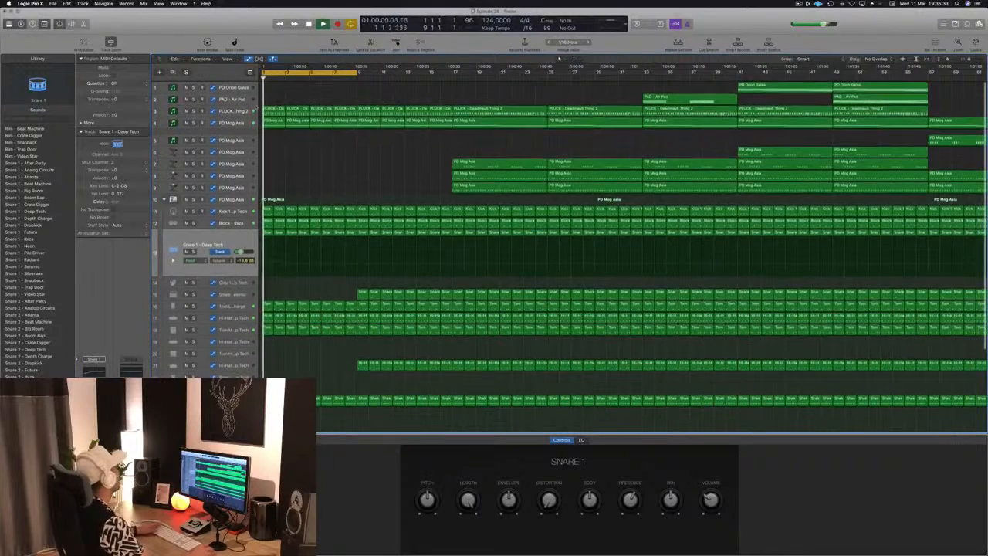
# - Smooth the pluck's intro filter cutoff automation by removing the stepped points before bar 17 and moving the bar 3 point to bar 9; save
pyautogui.click(220, 125)
pyautogui.press('Return')
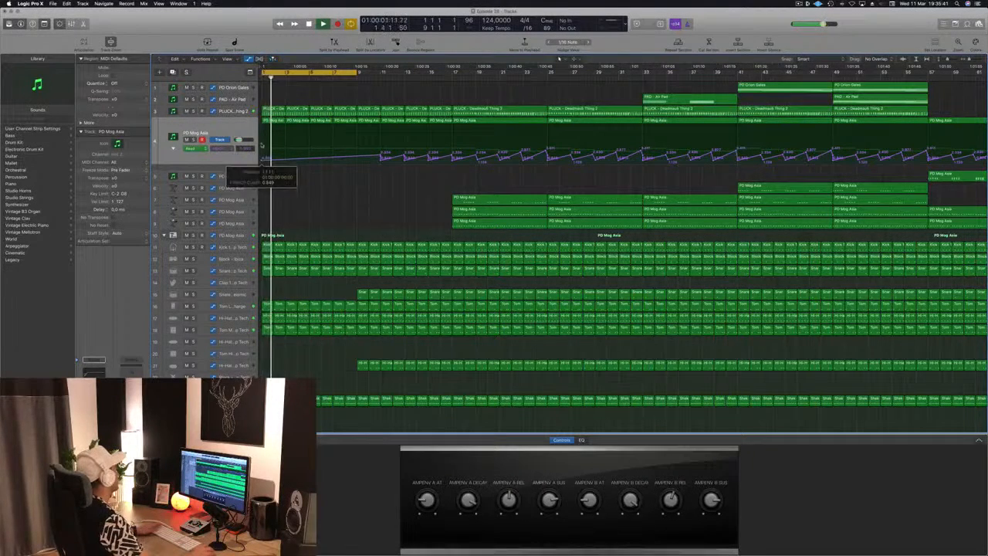
pyautogui.press('Up')
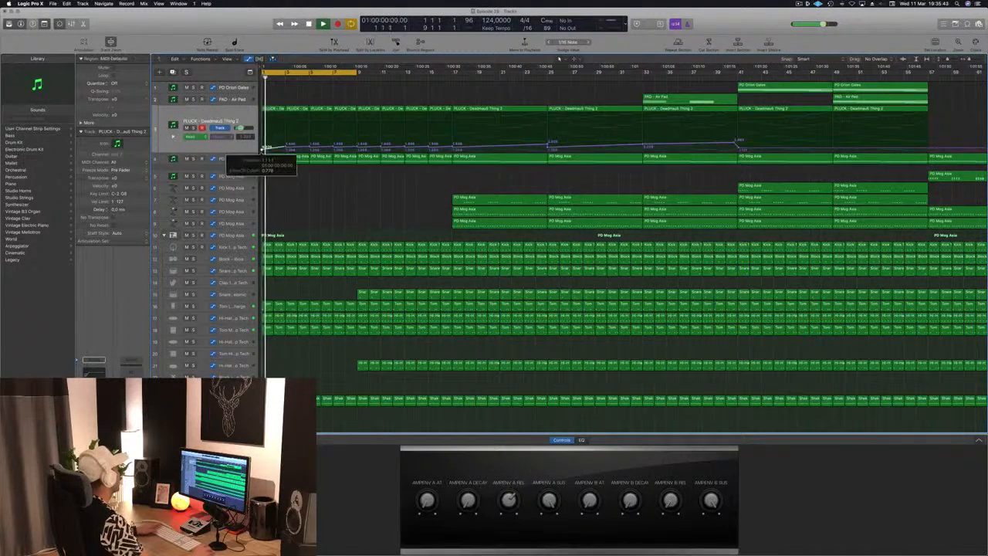
pyautogui.moveTo(437, 150); pyautogui.dragTo(226, 159)
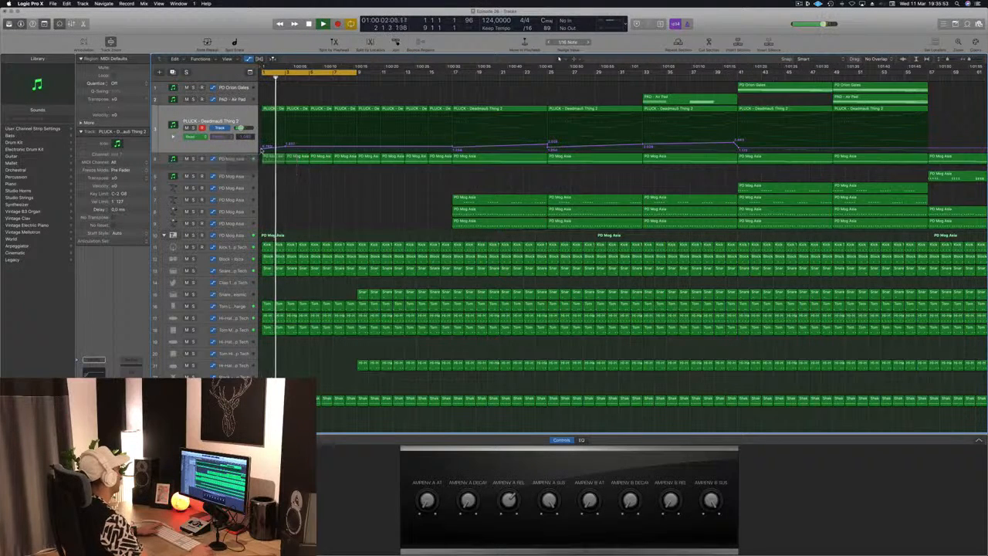
pyautogui.moveTo(287, 146); pyautogui.dragTo(357, 145)
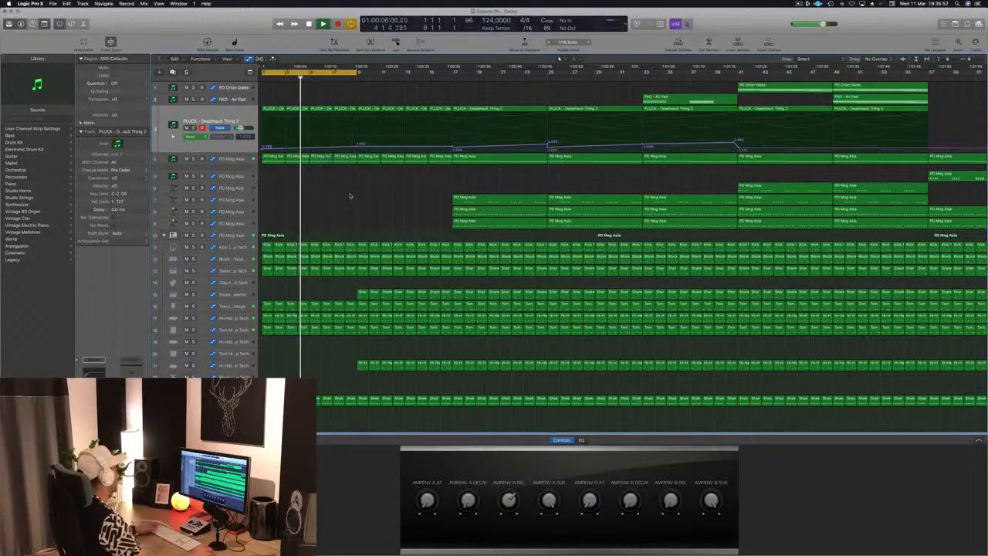
pyautogui.press('super+s')
pyautogui.press('super+Left')
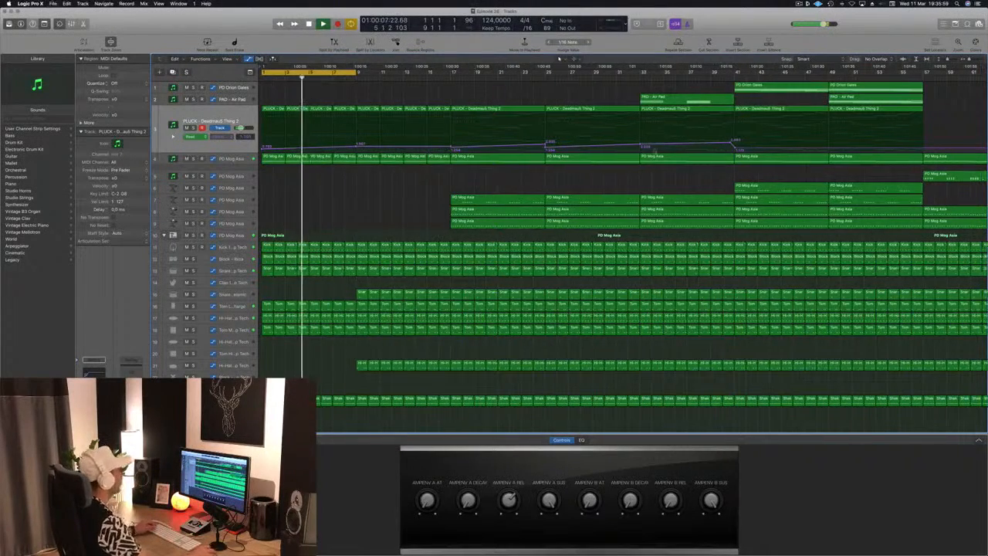
# - Copy the PD Orion Gates region from bar 41 to bar 1 and play it from the start
pyautogui.click(683, 90)
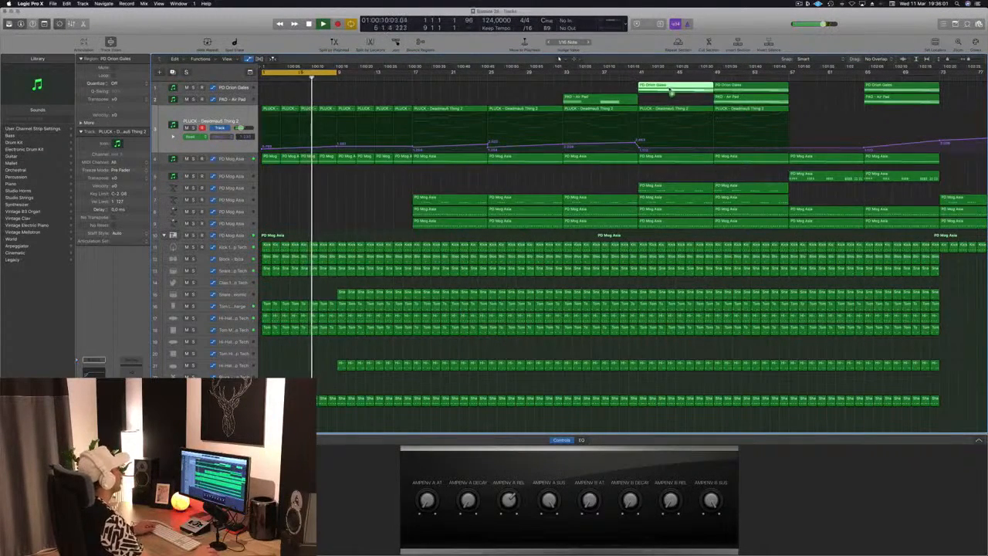
pyautogui.moveTo(670, 90); pyautogui.dragTo(284, 90)
pyautogui.press('super+Left')
pyautogui.press('Return')
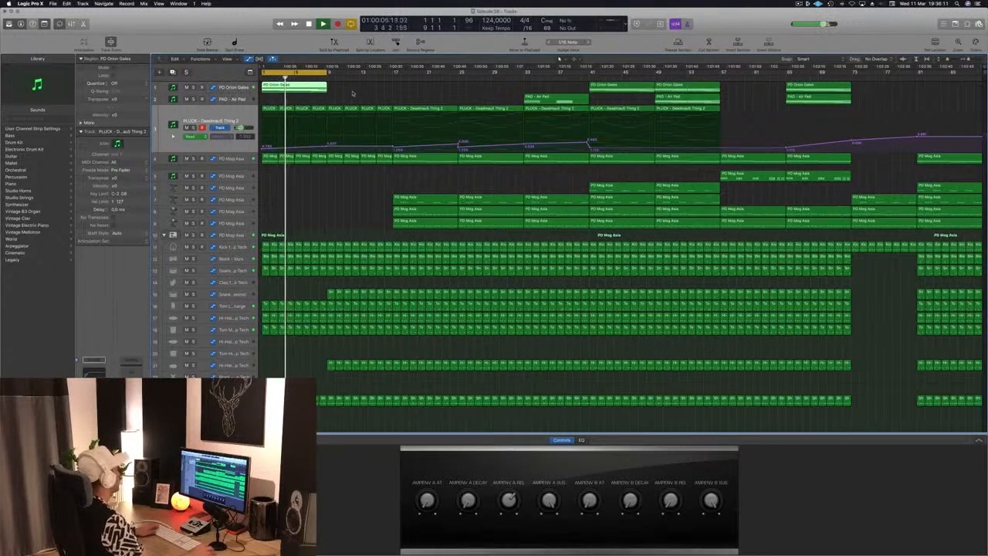
pyautogui.press('space')
pyautogui.press('space')
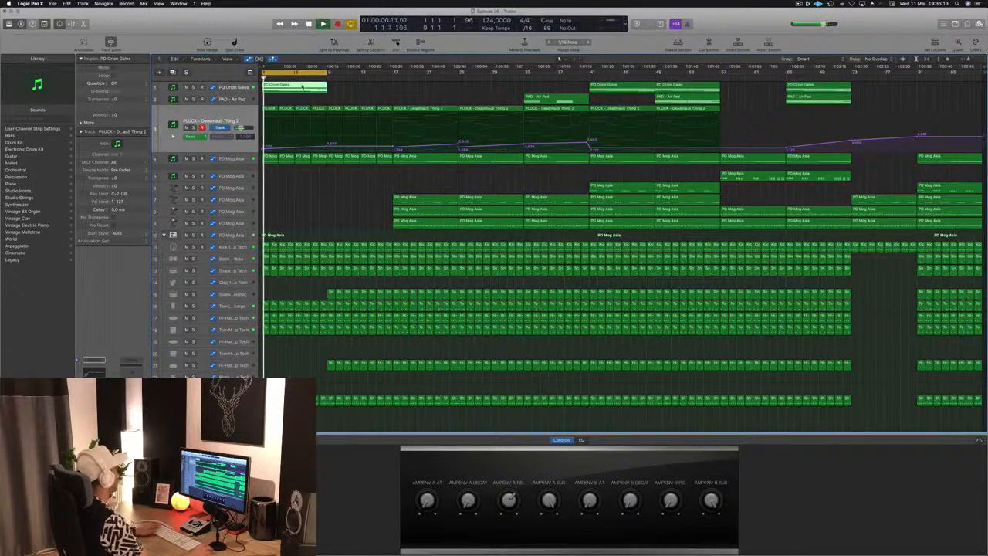
# - Delete the notes after bar 3 in the copied Orion Gates region and extend its first chord to bar 9
pyautogui.doubleClick(308, 88)
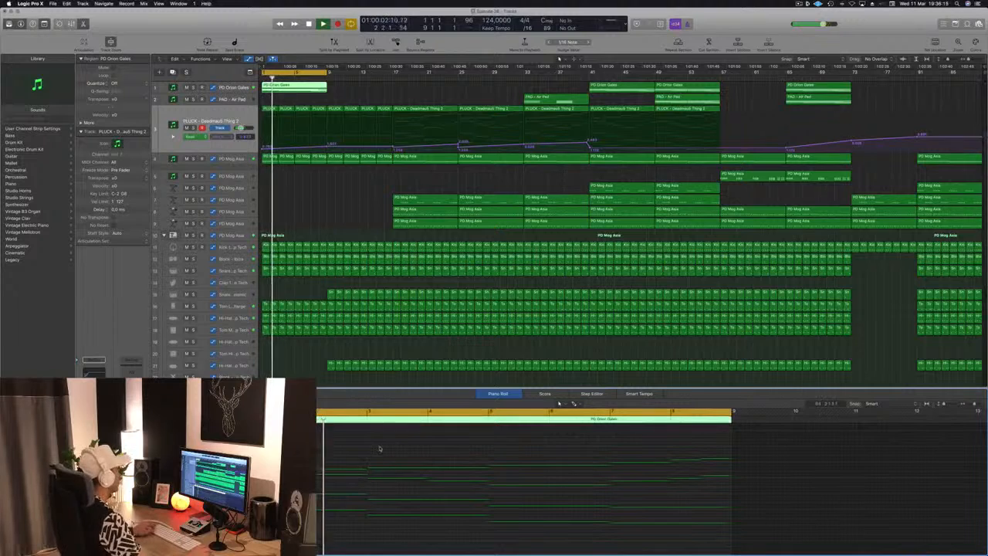
pyautogui.press('Return')
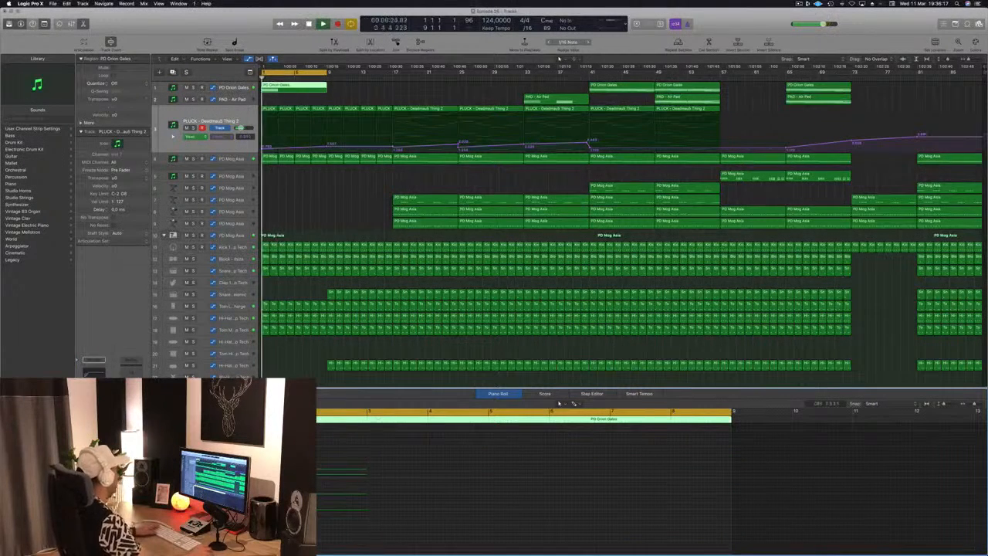
pyautogui.moveTo(407, 446); pyautogui.dragTo(359, 551)
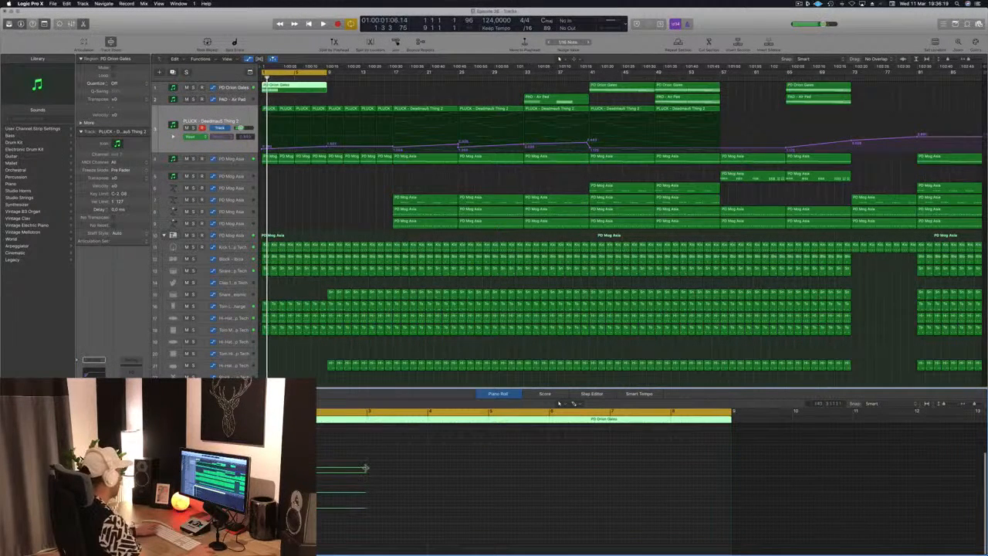
pyautogui.moveTo(366, 468); pyautogui.dragTo(727, 481)
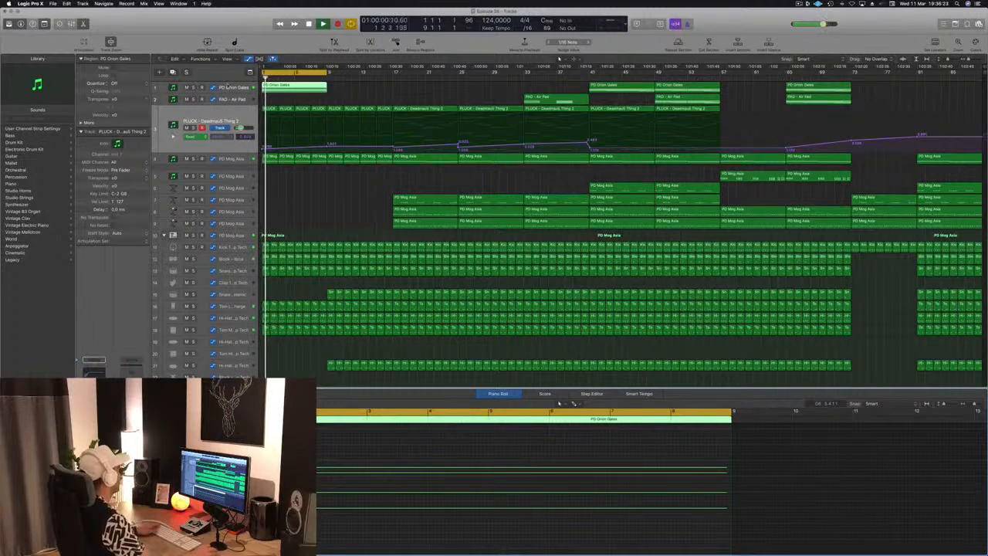
# - Move the held-chord Orion Gates region to bars 9–17 and extend the cycle range to bar 17
pyautogui.click(228, 86)
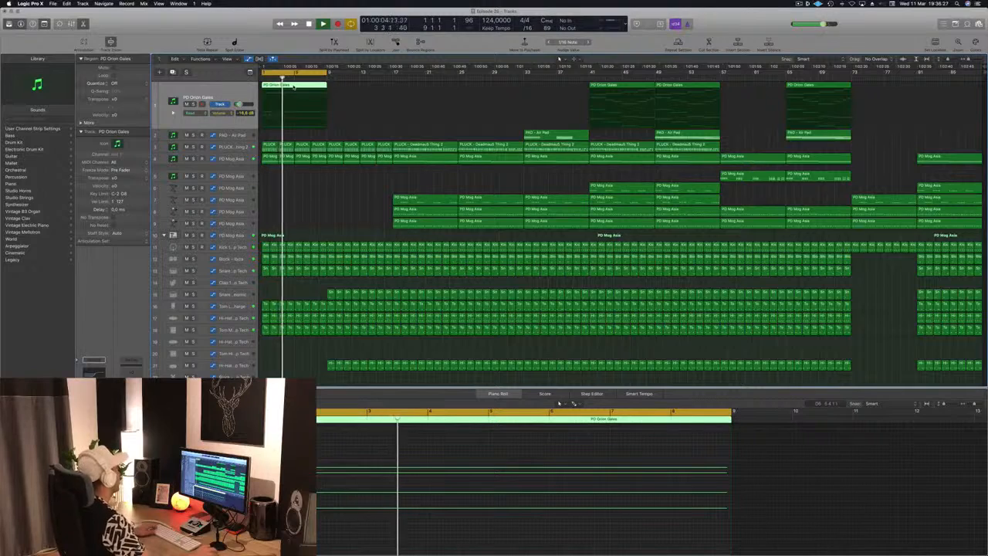
pyautogui.moveTo(294, 86); pyautogui.dragTo(393, 75)
pyautogui.press('space')
# - Delete the open hi-hat regions on track 21 and the snare regions on track 15 in bars 9–17
pyautogui.scroll(-5, 348, 217)
pyautogui.scroll(-4, 347, 217)
pyautogui.moveTo(319, 280); pyautogui.dragTo(386, 300)
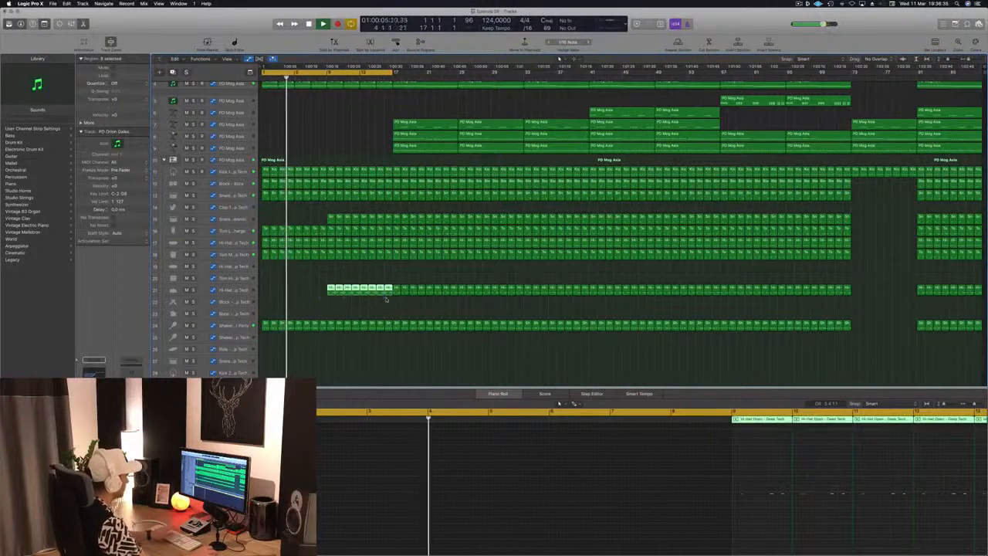
pyautogui.press('Delete')
pyautogui.moveTo(327, 217); pyautogui.dragTo(377, 223)
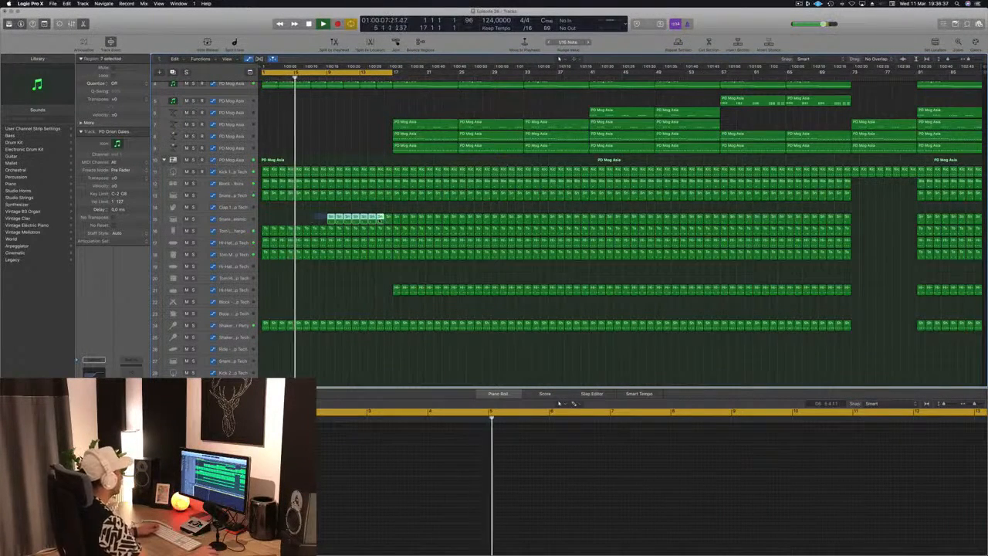
pyautogui.press('Delete')
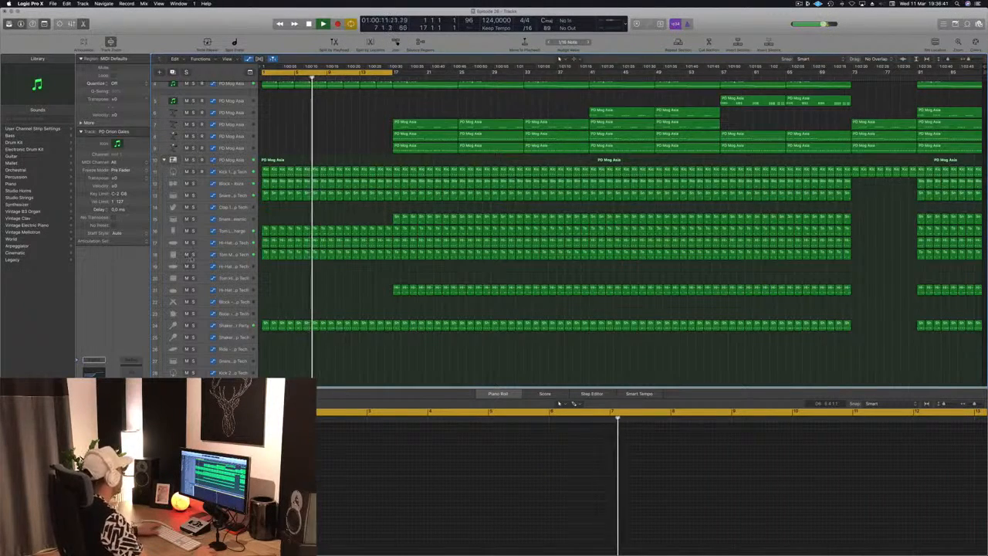
# - Solo the tom on track 18 briefly, then delete its regions in bars 1–17
pyautogui.click(193, 254)
pyautogui.click(193, 254)
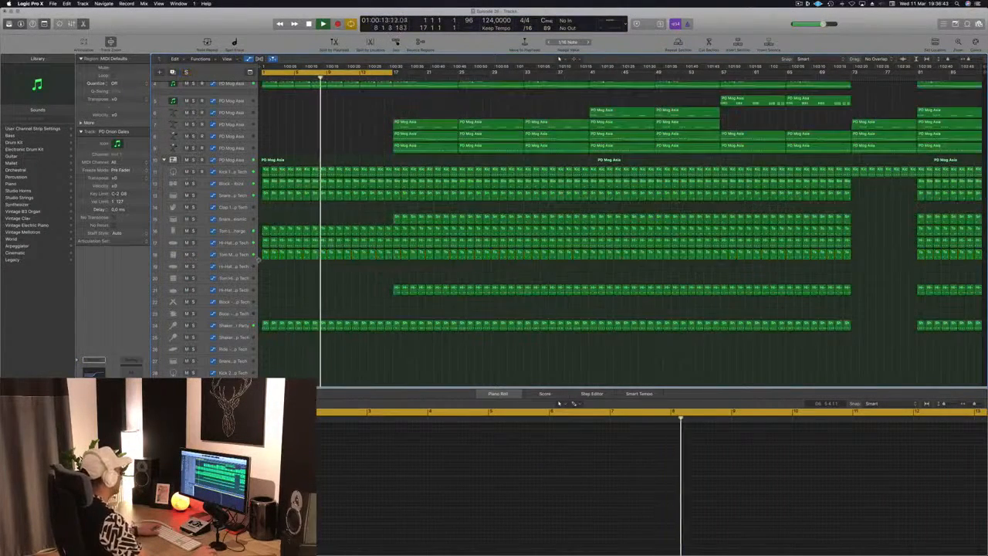
pyautogui.moveTo(384, 261); pyautogui.dragTo(390, 261)
pyautogui.press('Delete')
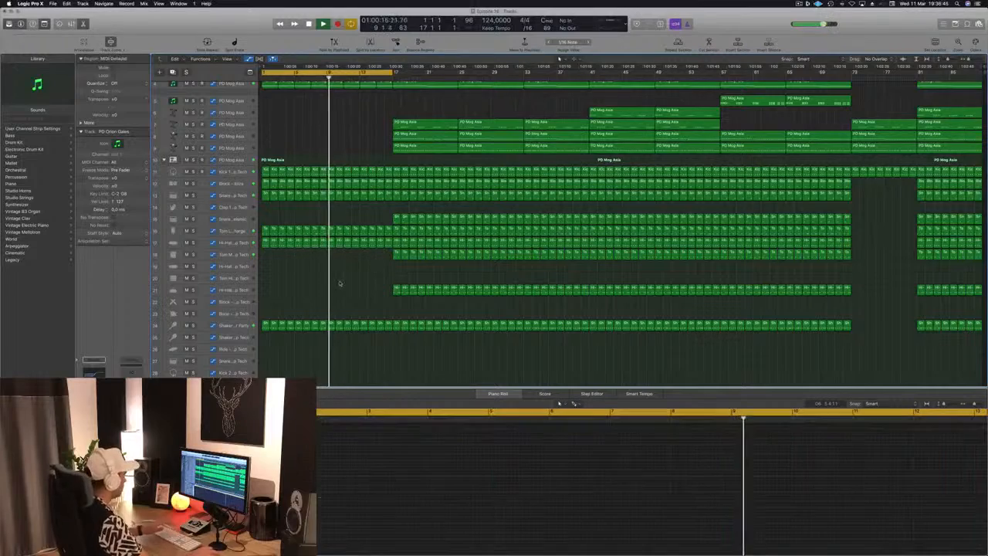
# - Play the thinned intro from the start and review the drum tracks for what bar 9 needs
pyautogui.scroll(5, 364, 150)
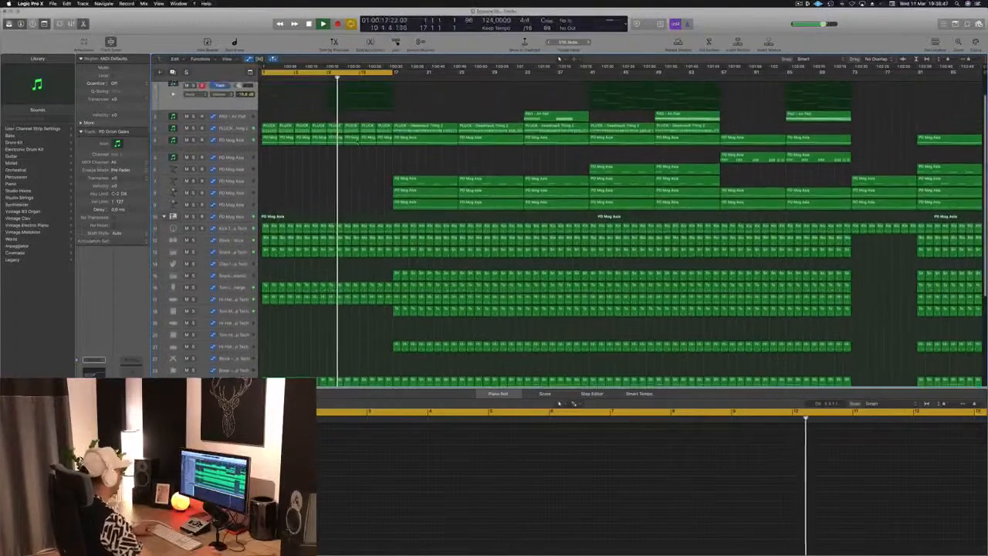
pyautogui.press('Return')
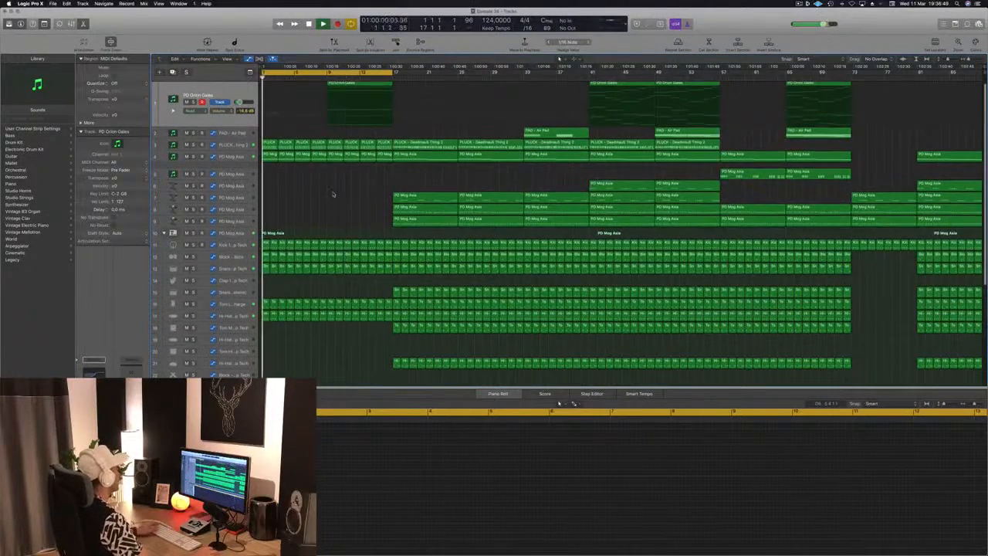
pyautogui.scroll(-1, 335, 232)
pyautogui.scroll(-5, 335, 231)
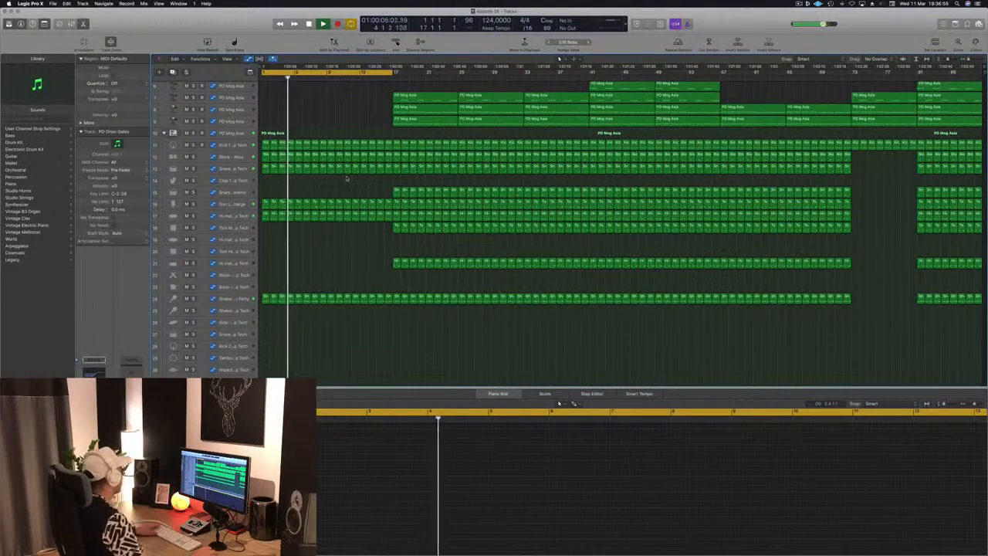
pyautogui.scroll(-5, 338, 257)
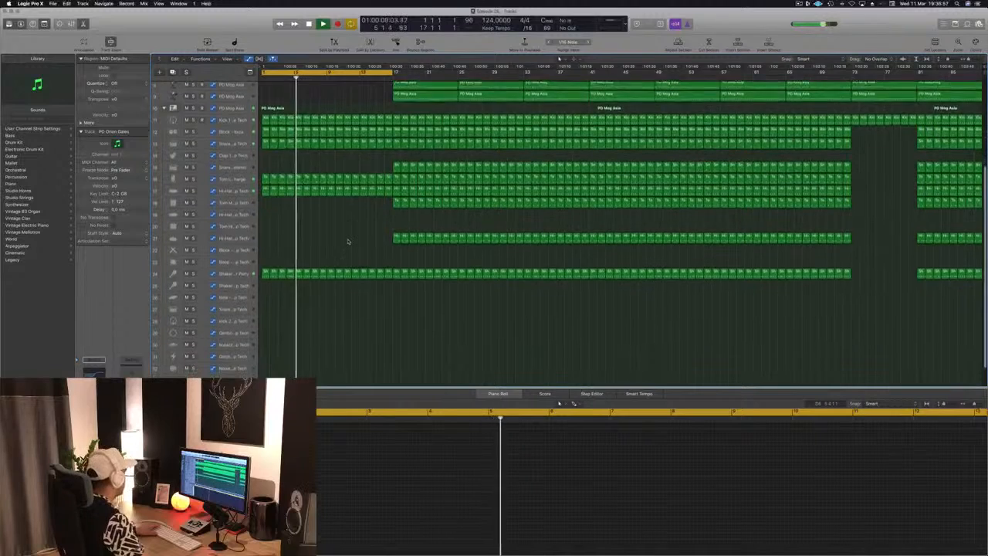
pyautogui.scroll(-1, 316, 363)
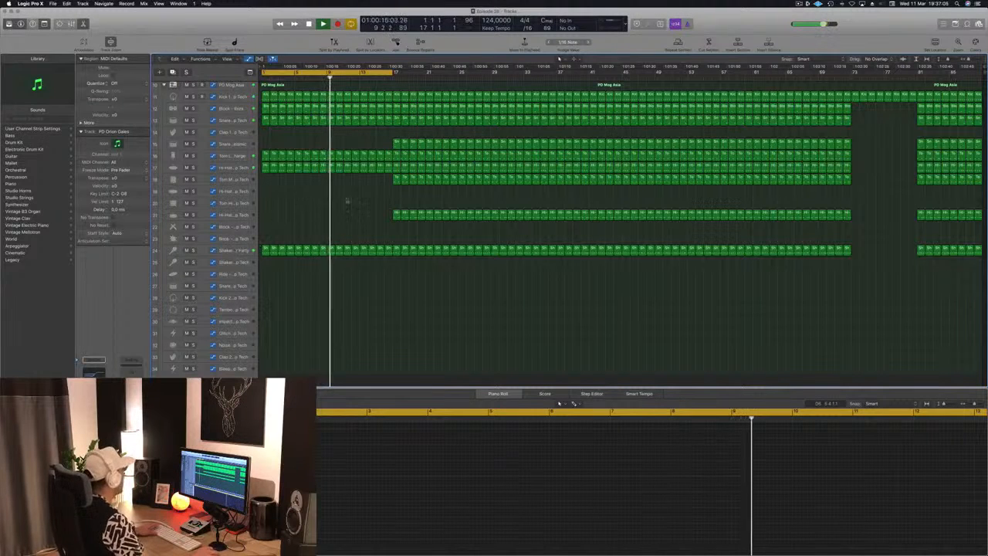
# - Copy the shaker region at bar 9 onto the Impact track
pyautogui.click(330, 250)
pyautogui.moveTo(330, 249); pyautogui.dragTo(331, 269)
pyautogui.click(330, 249)
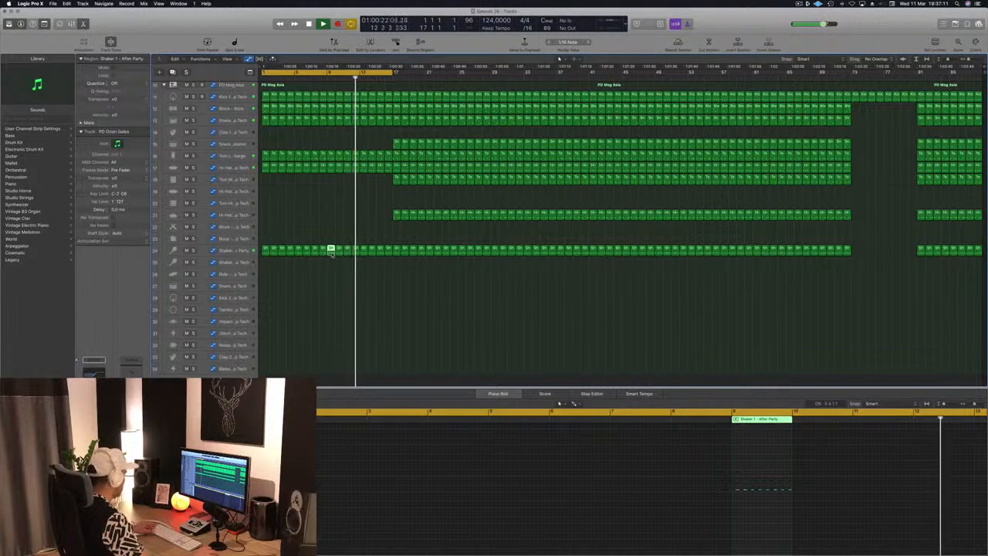
pyautogui.moveTo(331, 250); pyautogui.dragTo(332, 322)
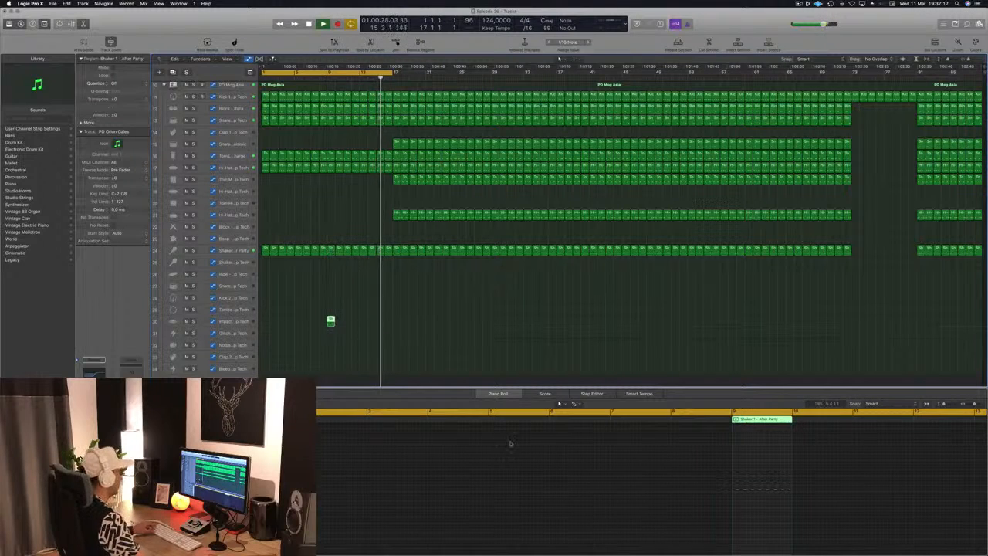
# - Clear the shaker notes from the copied region, leaving a single note at the start of bar 9
pyautogui.moveTo(740, 485); pyautogui.dragTo(792, 500)
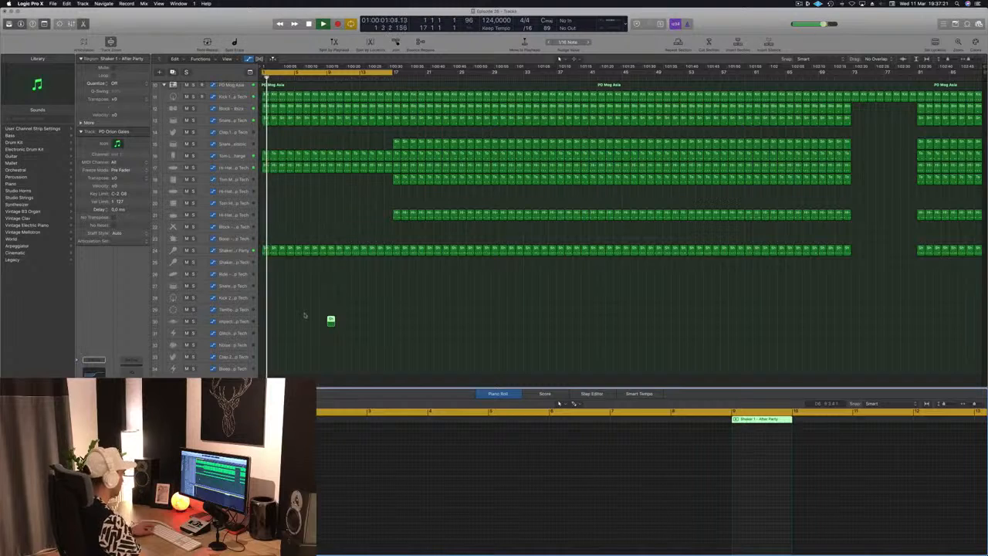
pyautogui.click(360, 321)
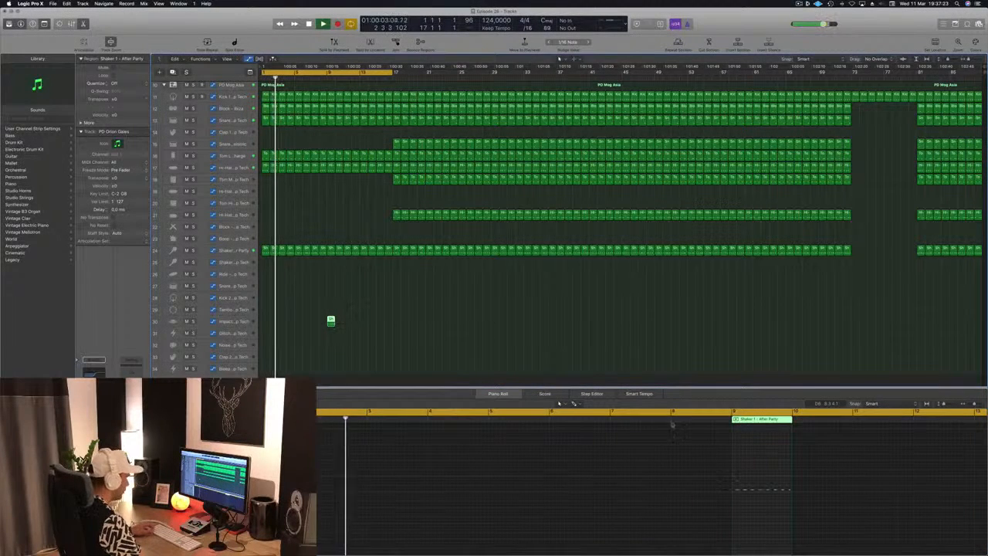
pyautogui.click(751, 485)
pyautogui.moveTo(746, 484); pyautogui.dragTo(794, 498)
pyautogui.press('BackSpace')
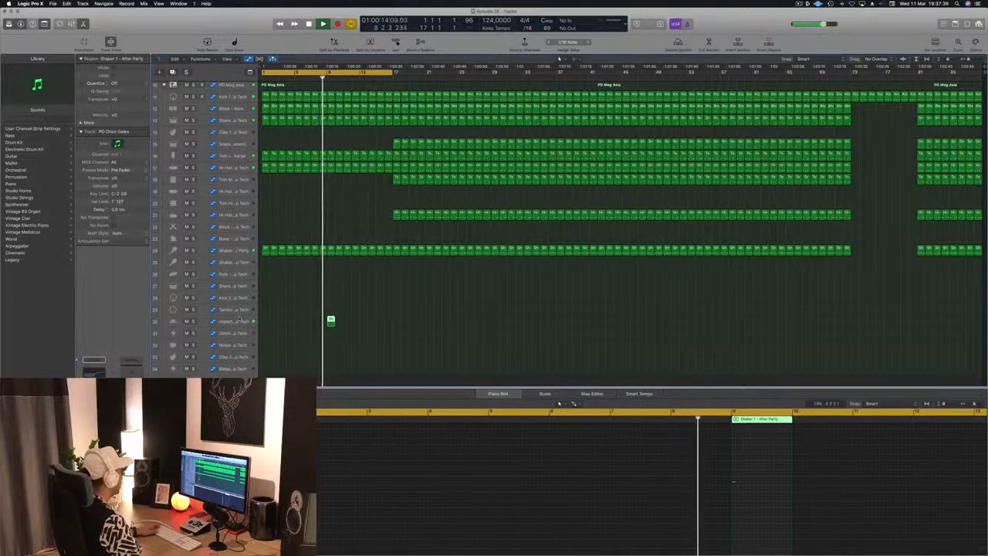
# - Audition Noise Hit - Depth Charge on the Impact track, then replace it with Noise Impact - Depth Charge
pyautogui.click(241, 319)
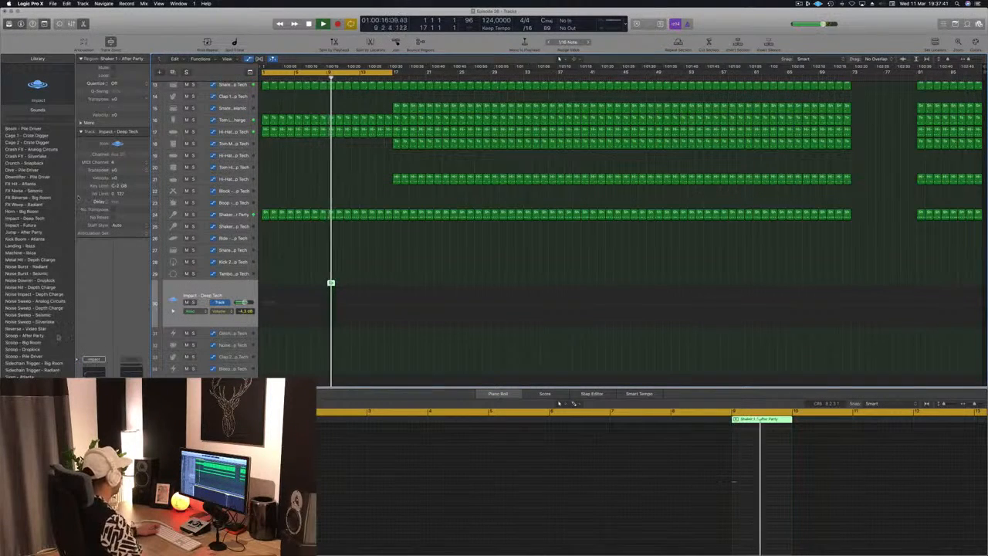
pyautogui.click(15, 287)
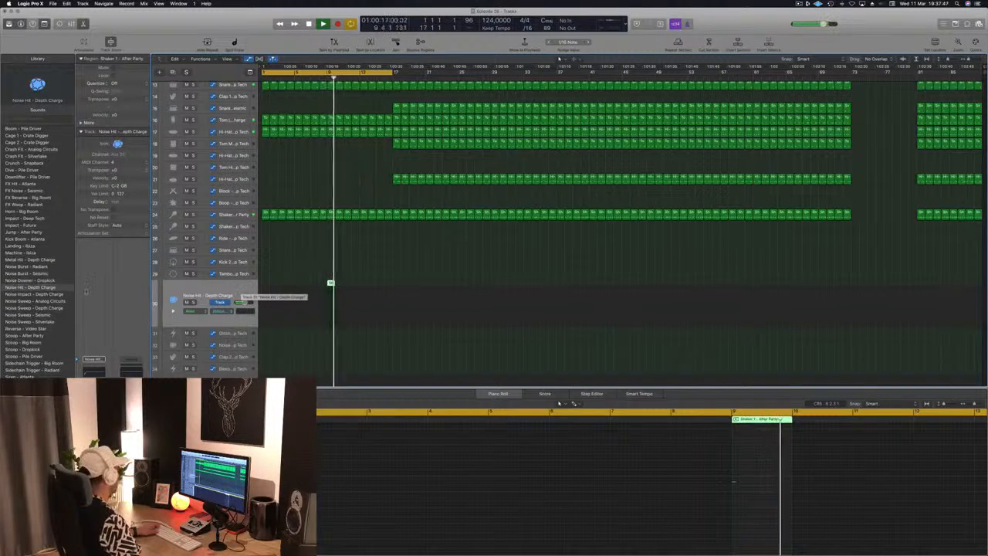
pyautogui.press('Down')
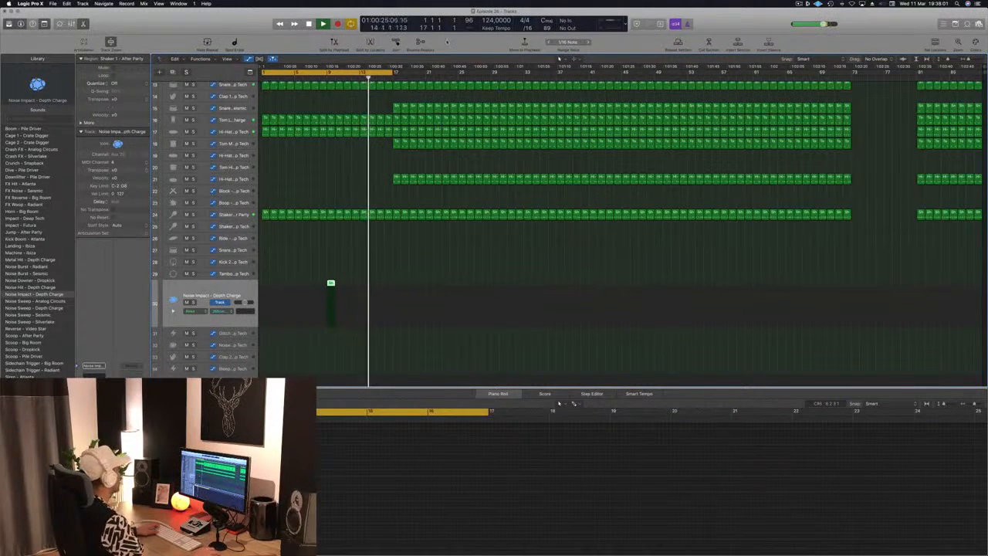
# - Solo the noise impact track, replaying it from just before bar 9, and open its Channel EQ
pyautogui.click(327, 78)
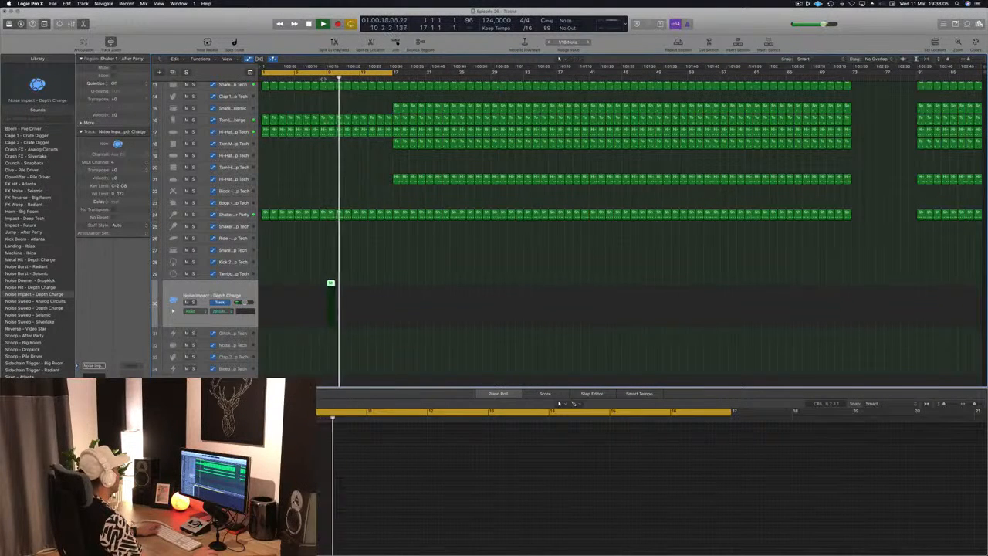
pyautogui.click(193, 302)
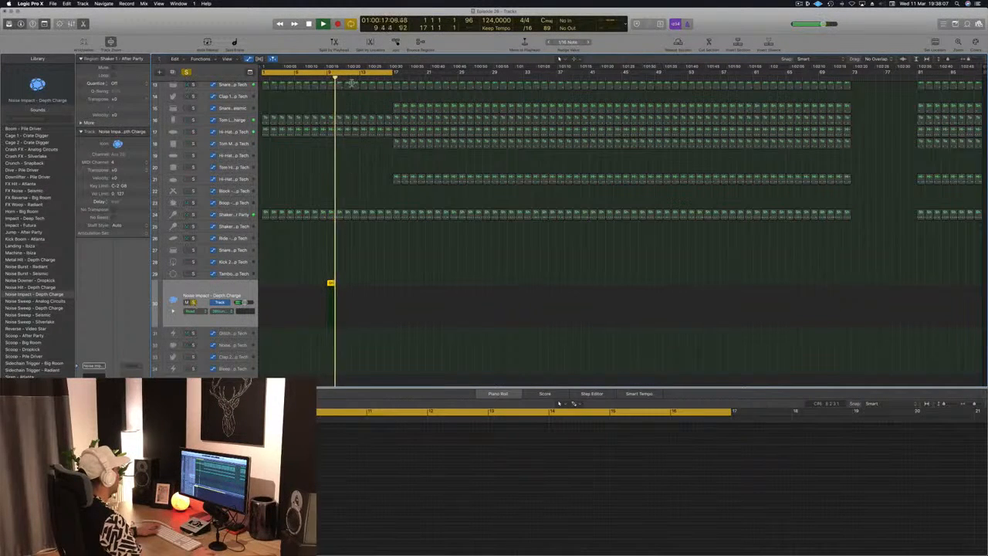
pyautogui.click(320, 78)
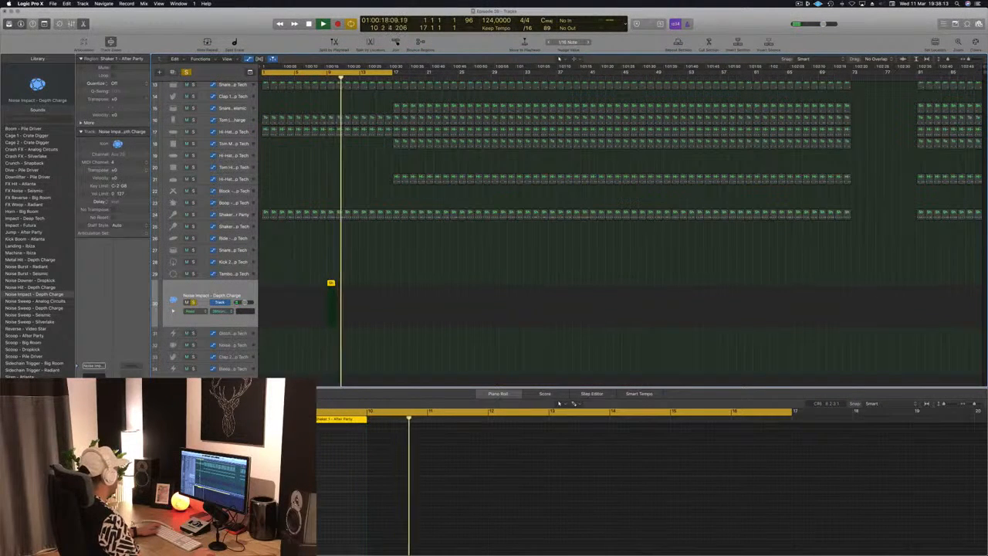
pyautogui.click(93, 378)
pyautogui.moveTo(88, 133); pyautogui.dragTo(986, 26)
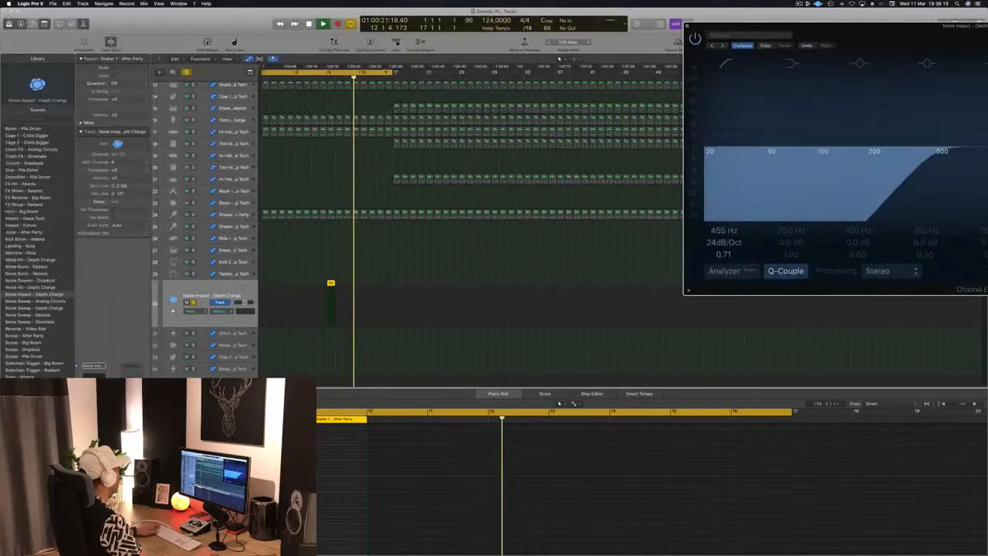
# - Unsolo the noise impact track, close its Channel EQ, and listen to the impact at bar 9 in the full mix
pyautogui.click(322, 78)
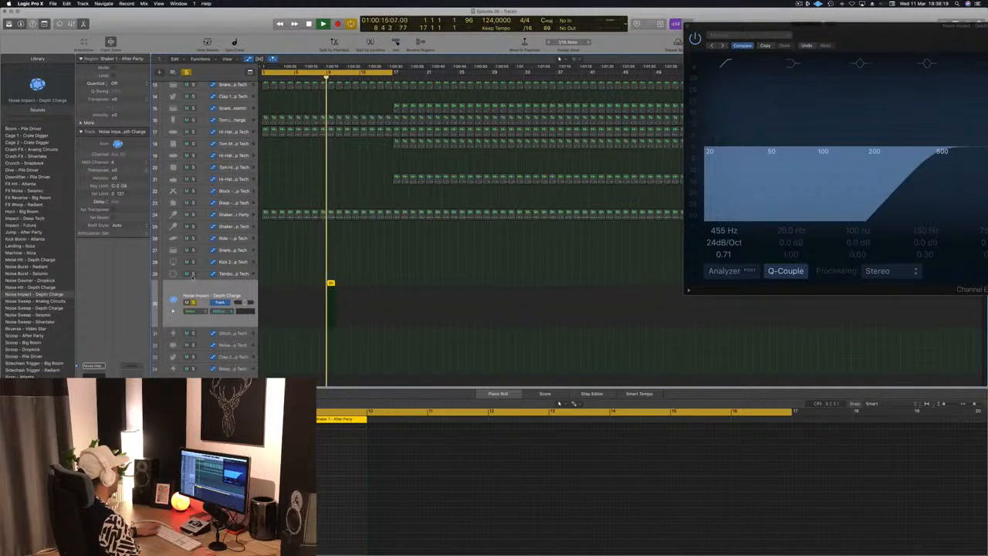
pyautogui.click(192, 302)
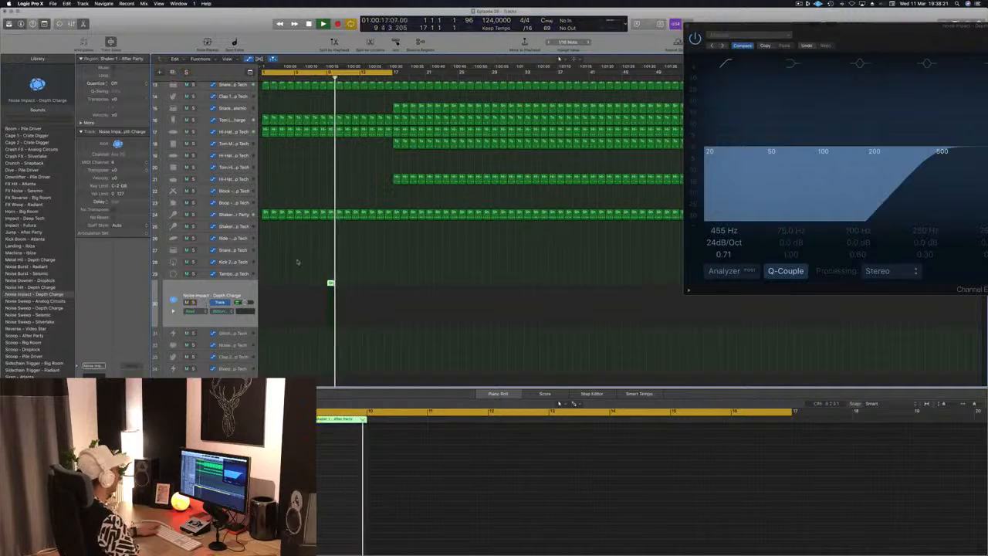
pyautogui.moveTo(826, 37); pyautogui.dragTo(489, 92)
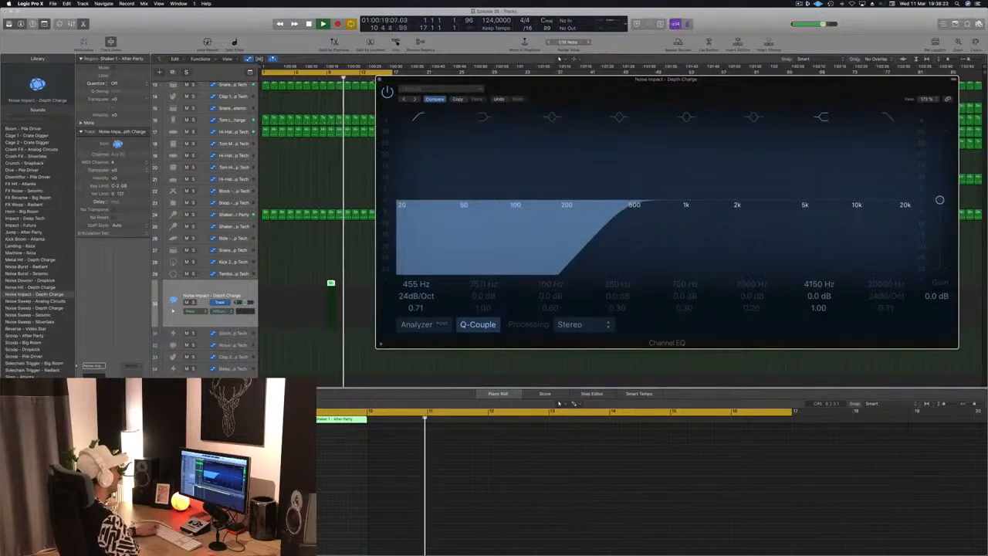
pyautogui.click(380, 79)
pyautogui.scroll(2, 339, 151)
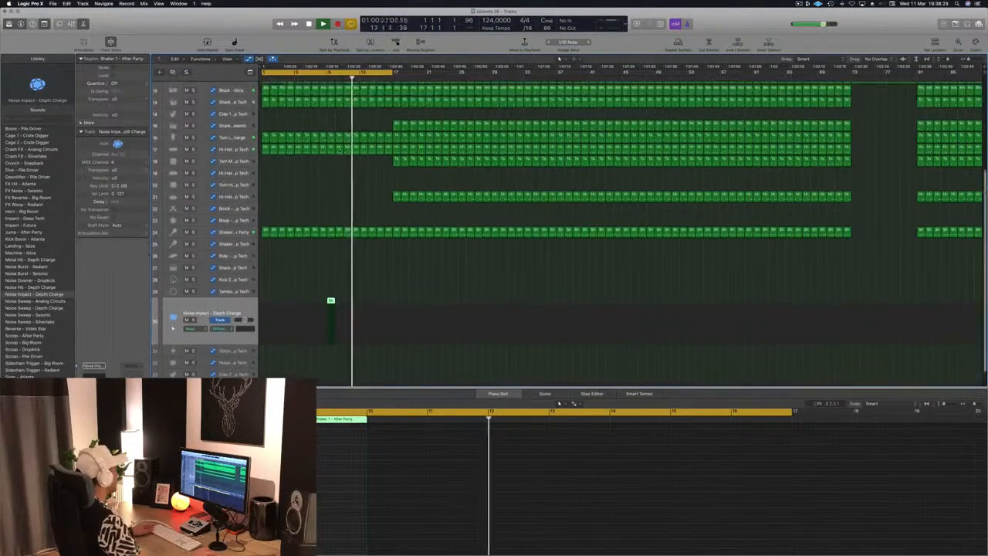
pyautogui.scroll(5, 340, 151)
pyautogui.scroll(-3, 340, 150)
pyautogui.scroll(-5, 346, 142)
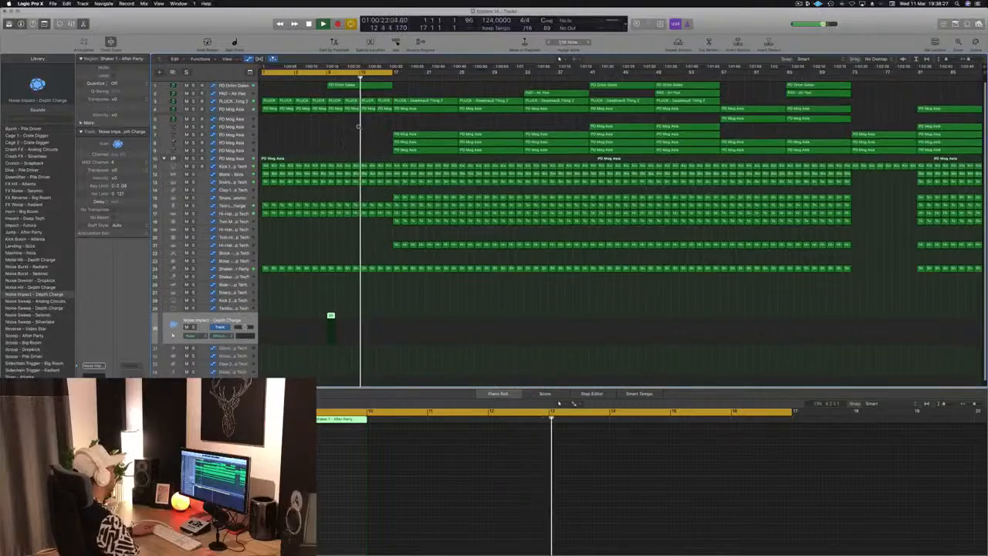
pyautogui.scroll(-3, 352, 131)
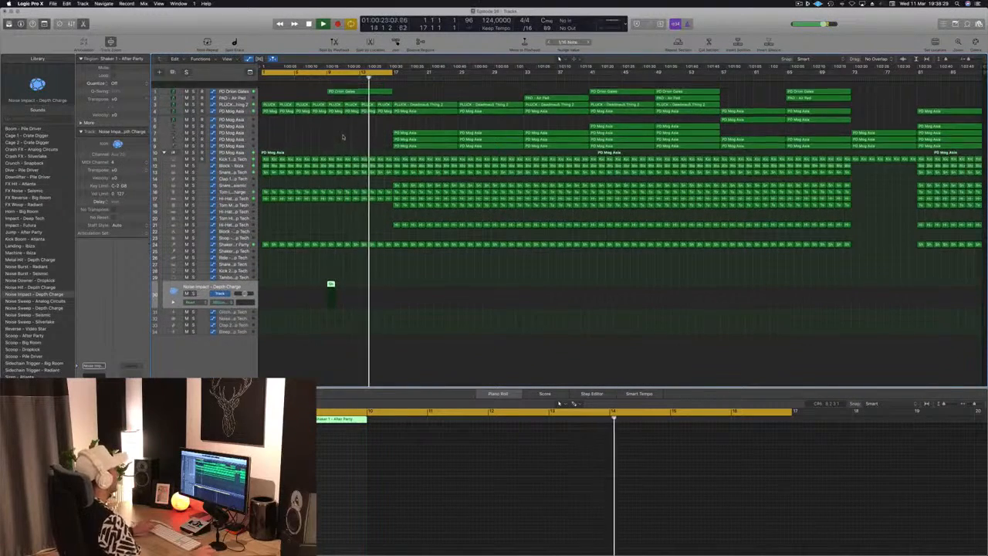
pyautogui.scroll(-2, 349, 124)
pyautogui.press('space')
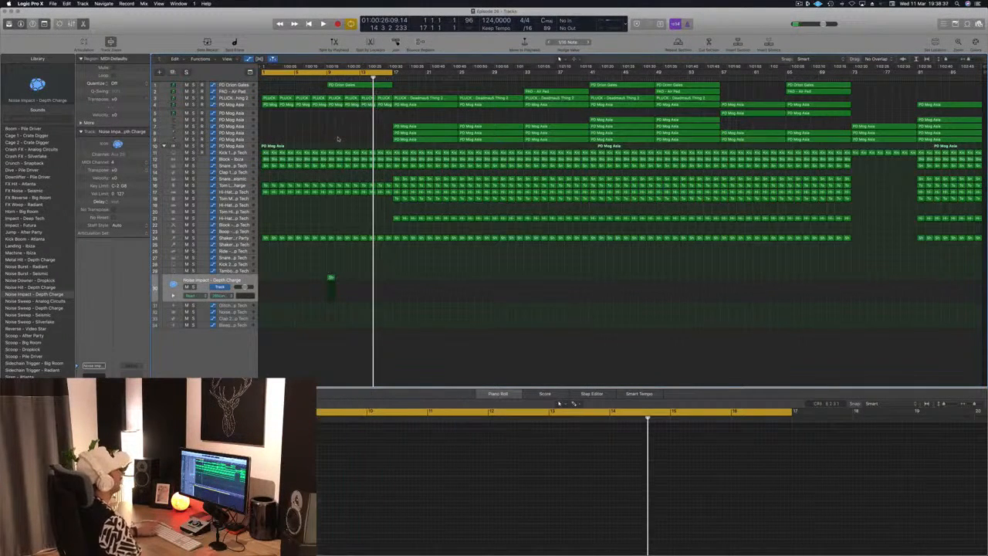
# - Set the cycle range to bars 9 to 17 and restart playback from bar 9
pyautogui.press('Return')
pyautogui.press('space')
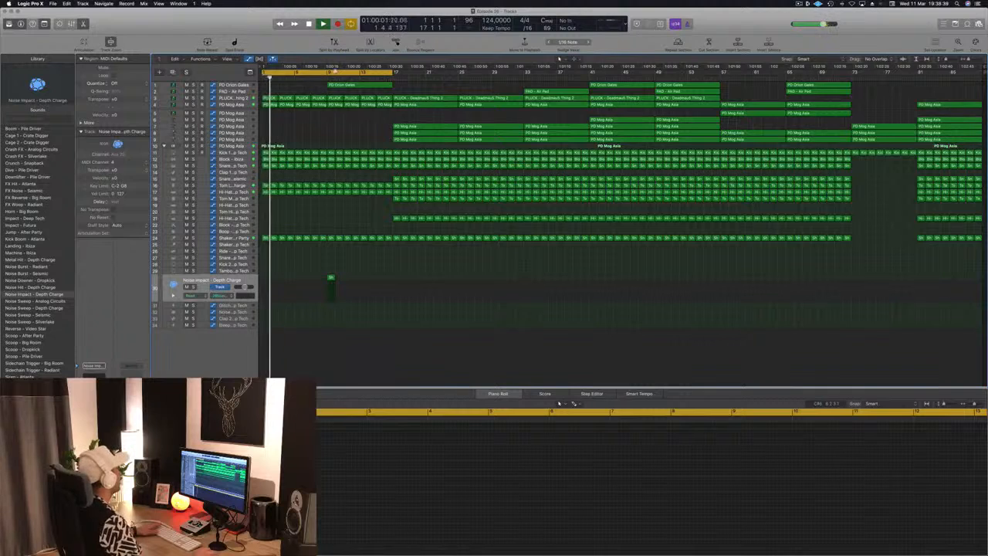
pyautogui.moveTo(332, 71); pyautogui.dragTo(392, 77)
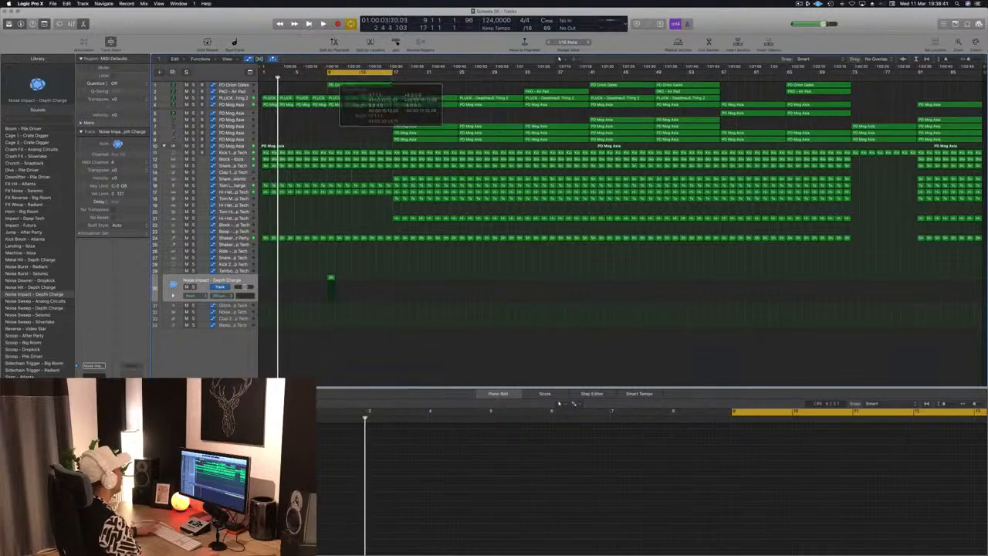
pyautogui.press('space')
pyautogui.press('space')
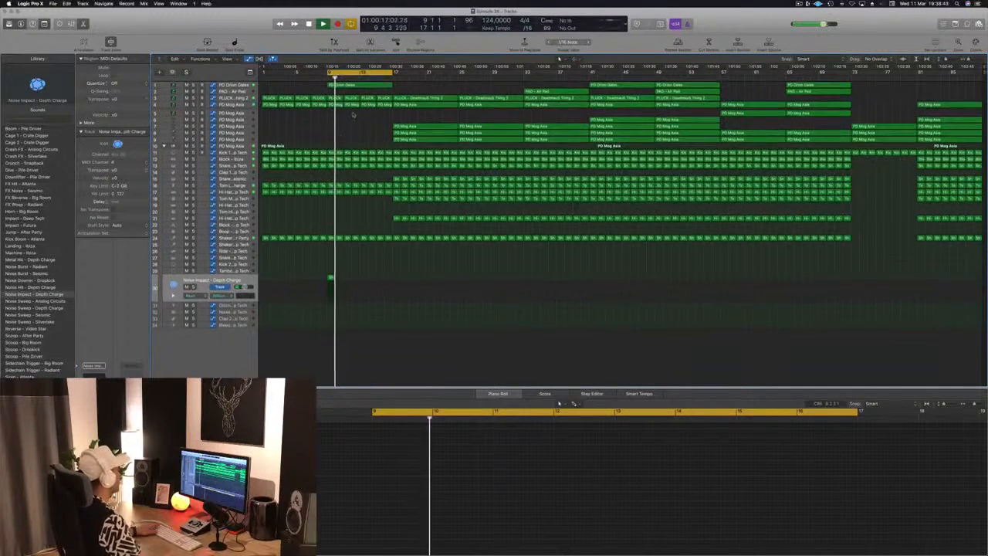
# - Check the volume automation on the Orion Gates track while replaying the loop from bar 9
pyautogui.click(247, 85)
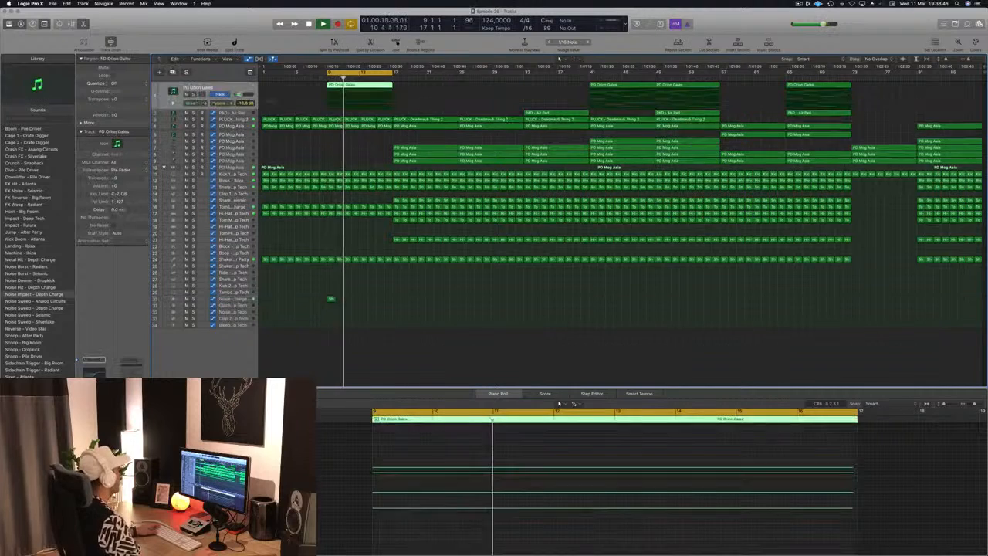
pyautogui.click(226, 104)
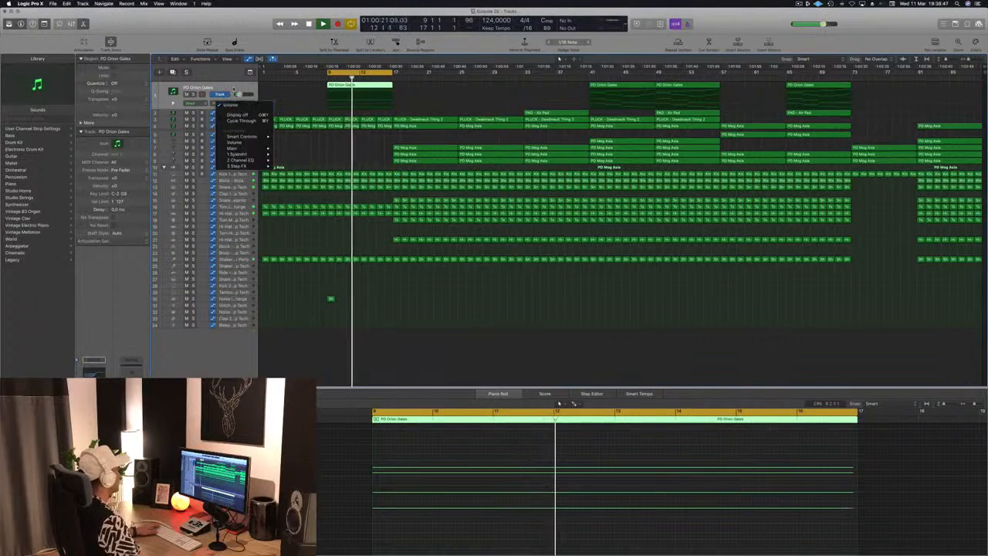
pyautogui.click(230, 104)
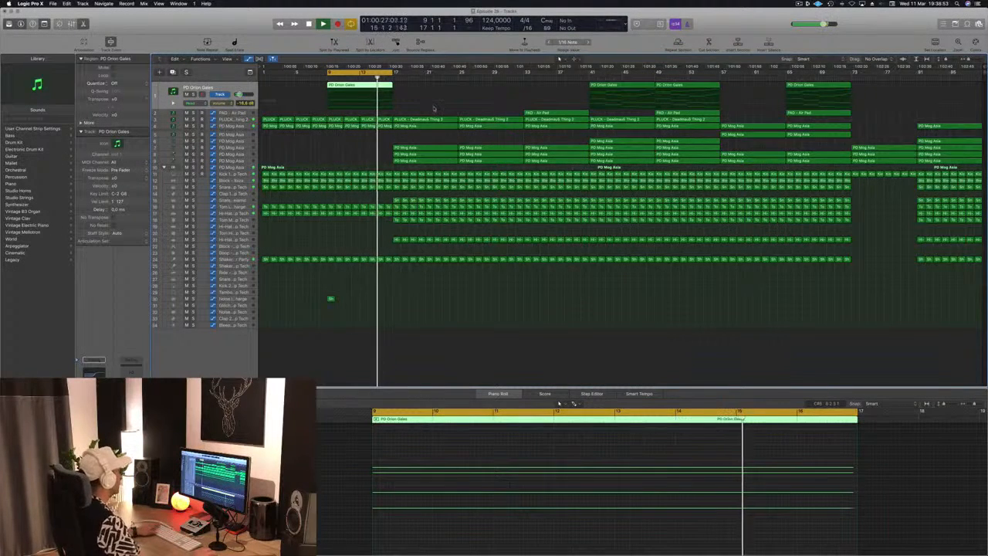
pyautogui.press('space')
pyautogui.press('space')
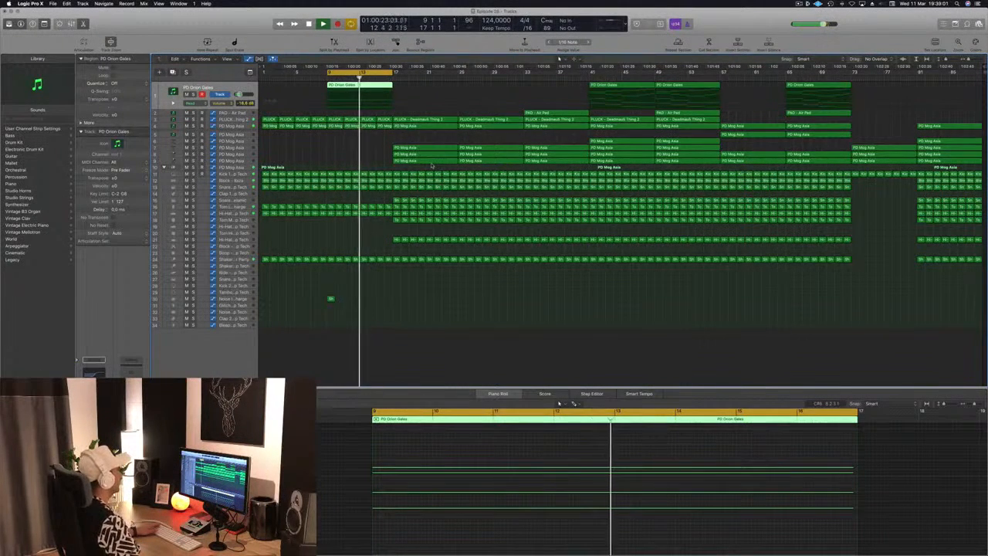
# - Replace the pluck and PD Mog Asia regions between bars 17 and 33 with copies of the short pluck and Mog regions from bars 1 to 17
pyautogui.moveTo(430, 165); pyautogui.dragTo(494, 119)
pyautogui.press('Delete')
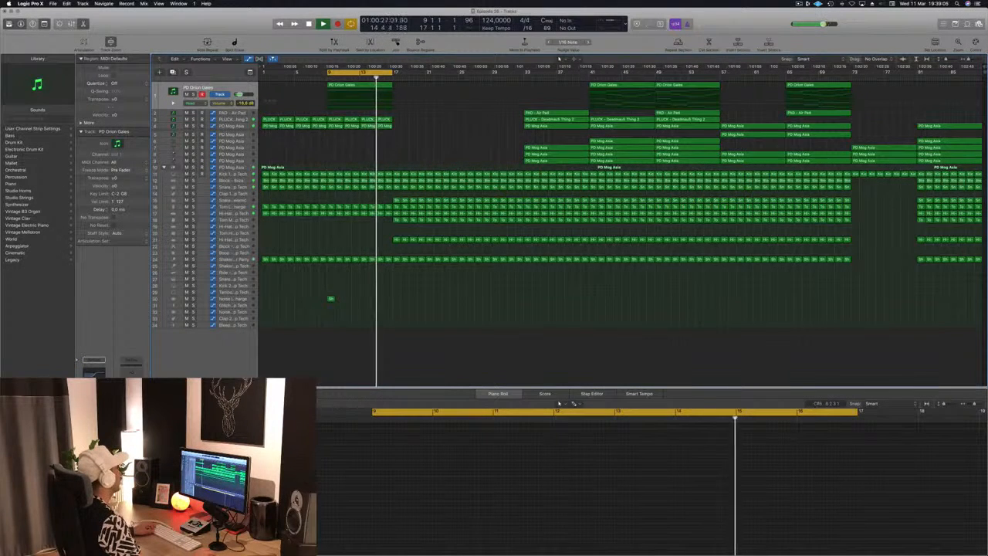
pyautogui.moveTo(262, 139); pyautogui.dragTo(419, 121)
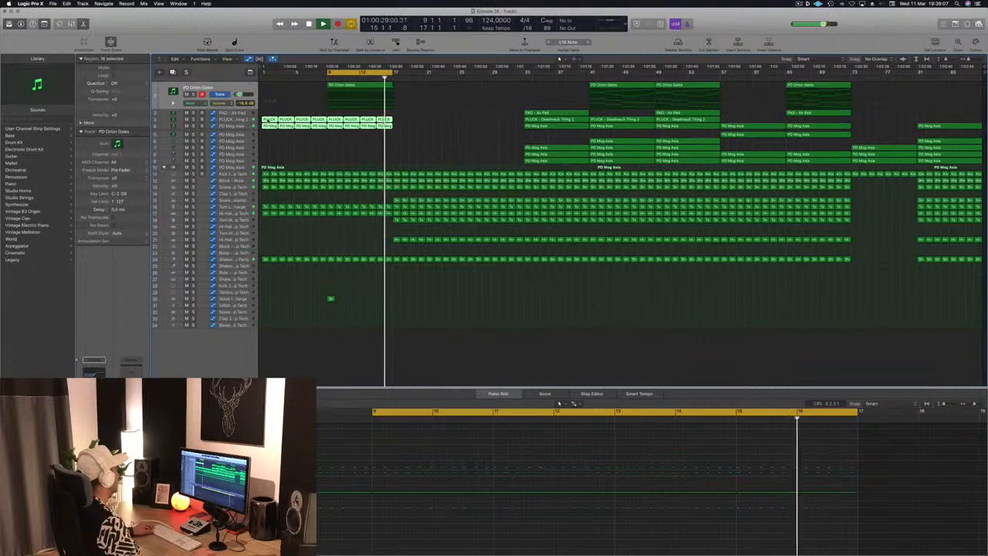
pyautogui.moveTo(271, 122); pyautogui.dragTo(401, 127)
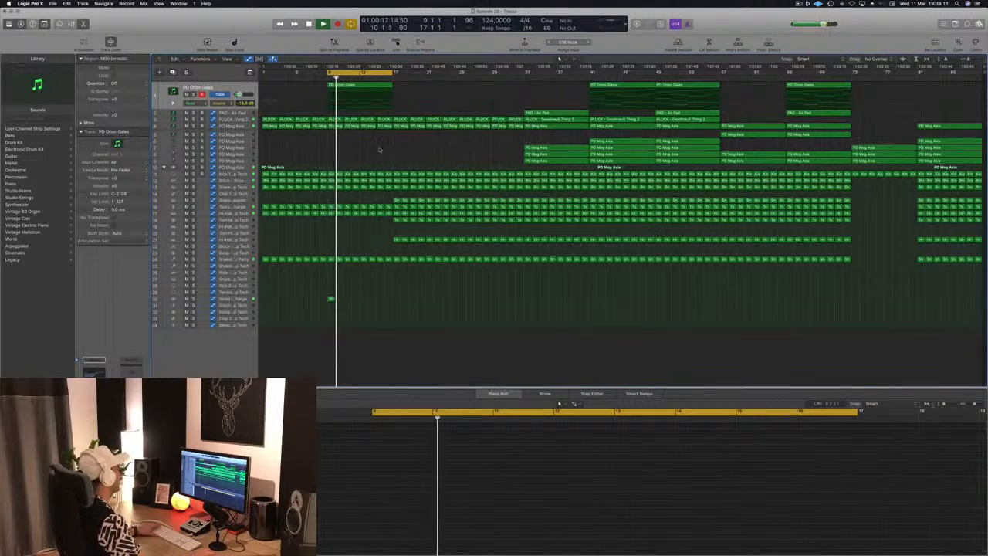
# - Add a slightly raised automation point at bar 13 on the pluck track, raise the point at bar 17, and save the project
pyautogui.click(242, 120)
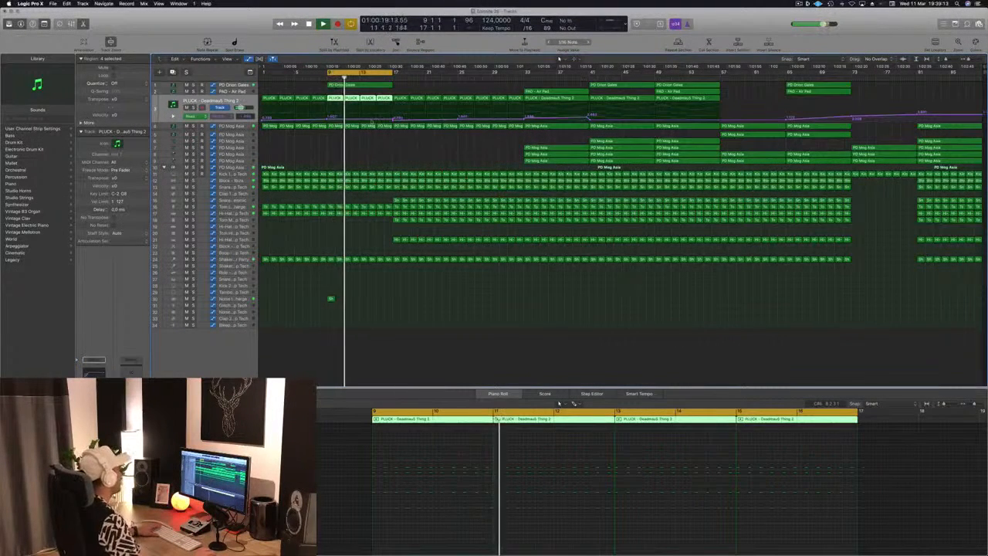
pyautogui.click(359, 120)
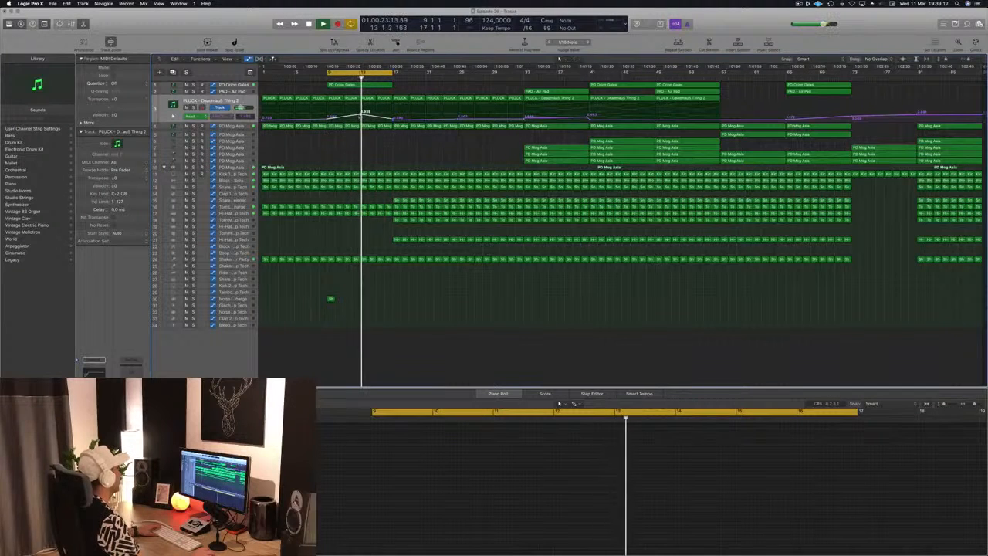
pyautogui.moveTo(361, 115); pyautogui.dragTo(361, 117)
pyautogui.press('space')
pyautogui.press('space')
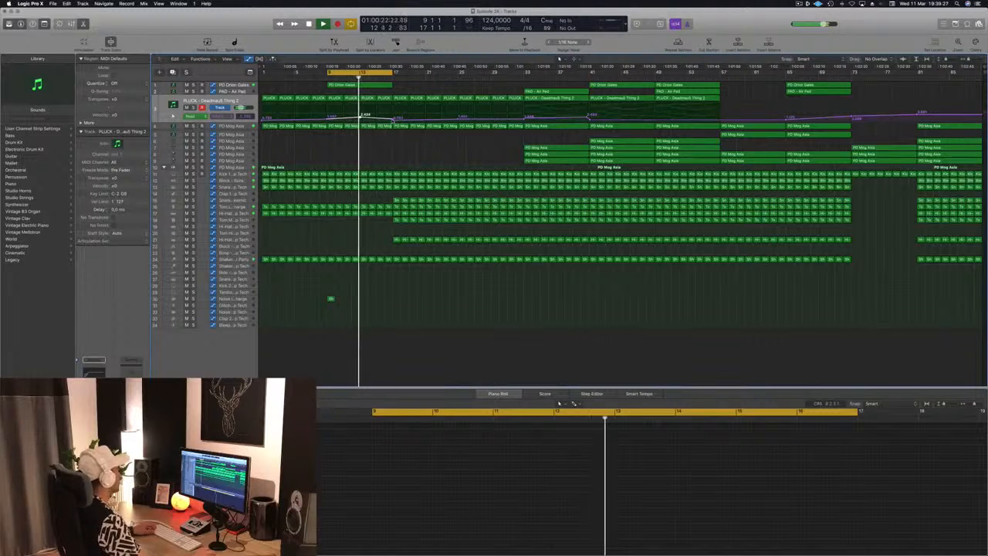
pyautogui.moveTo(393, 120); pyautogui.dragTo(394, 117)
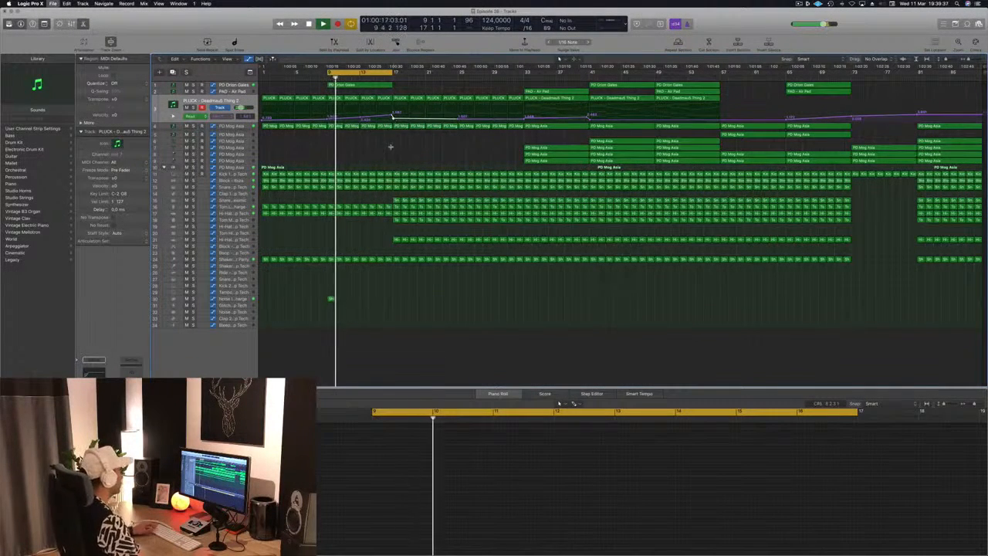
pyautogui.press('super+s')
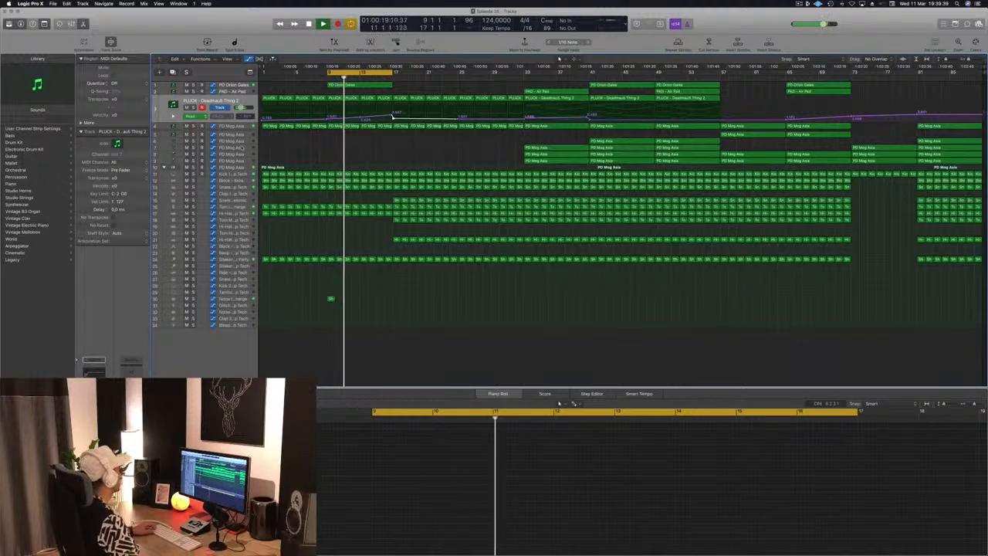
# - Copy the PD Mog Asia region at bar 41 on track 6 to bar 17 and trim the copy to its first two bars
pyautogui.click(410, 136)
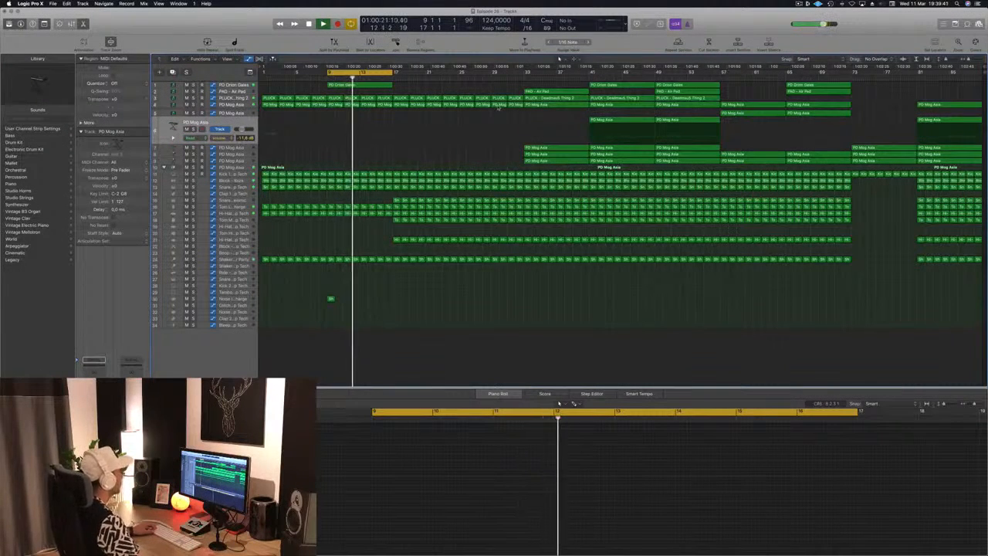
pyautogui.click(626, 121)
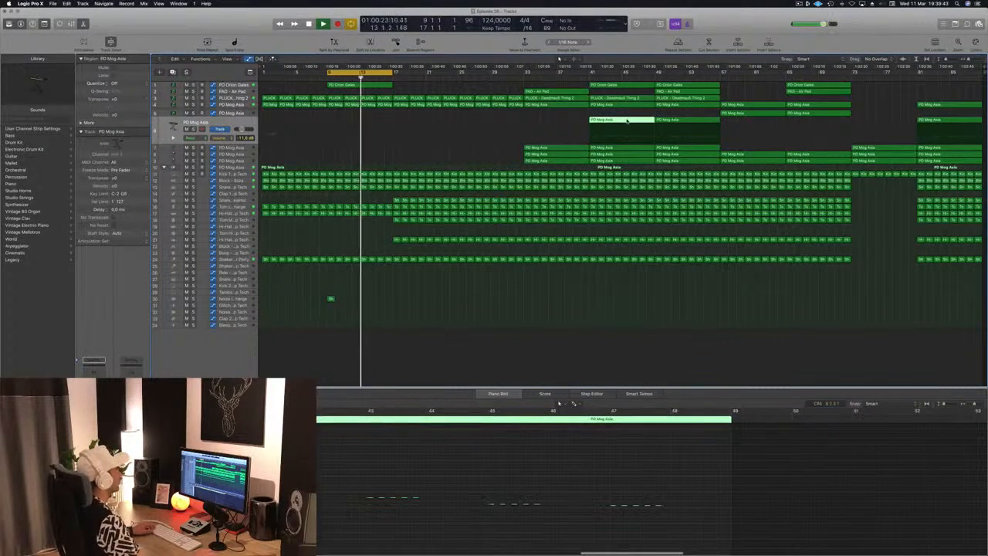
pyautogui.moveTo(617, 122); pyautogui.dragTo(434, 123)
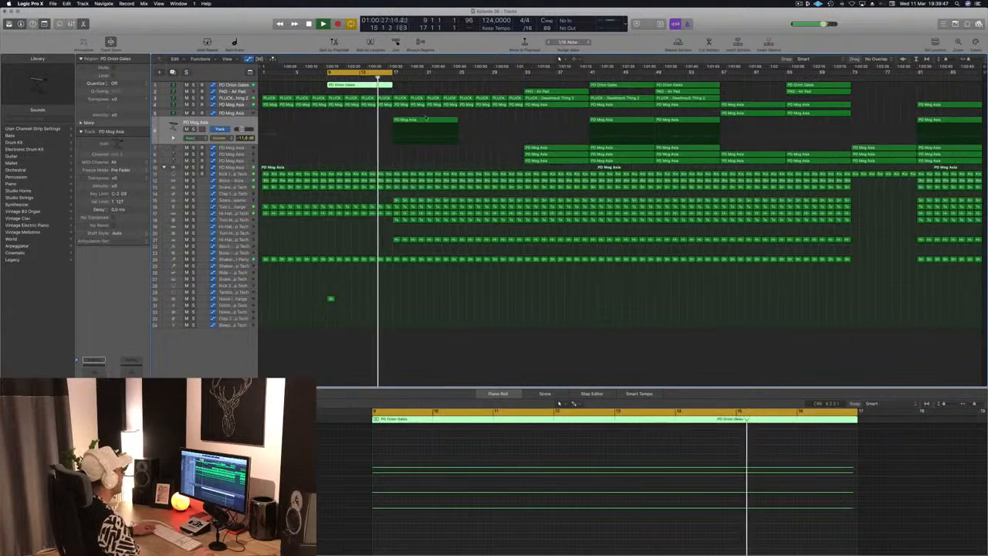
pyautogui.keyDown('super'); pyautogui.doubleClick(408, 120); pyautogui.keyUp('super')
pyautogui.press('Delete')
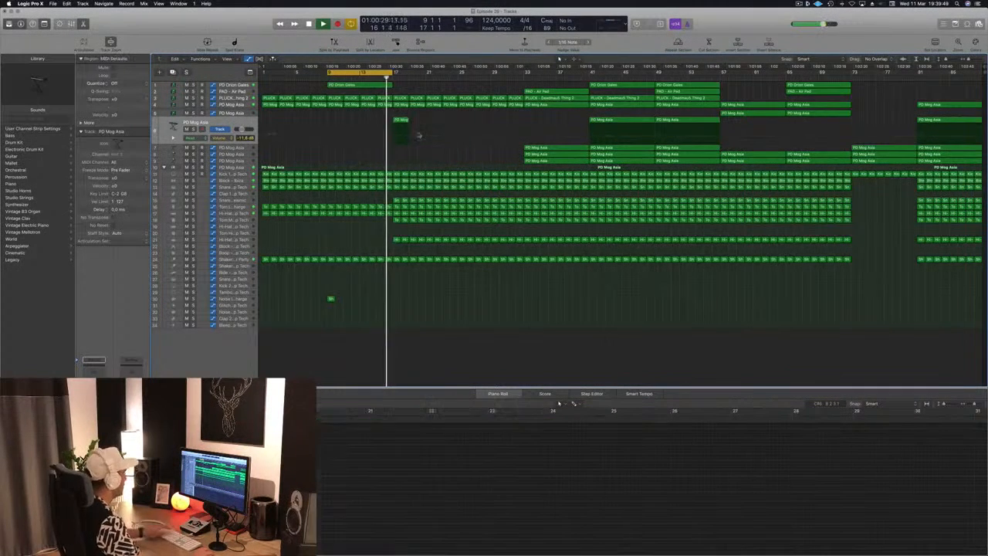
# - Loop playback from bar 17 to about bar 29 and copy the noise impact region from bar 9 to bar 17
pyautogui.moveTo(395, 72); pyautogui.dragTo(482, 73)
pyautogui.press('space')
pyautogui.press('space')
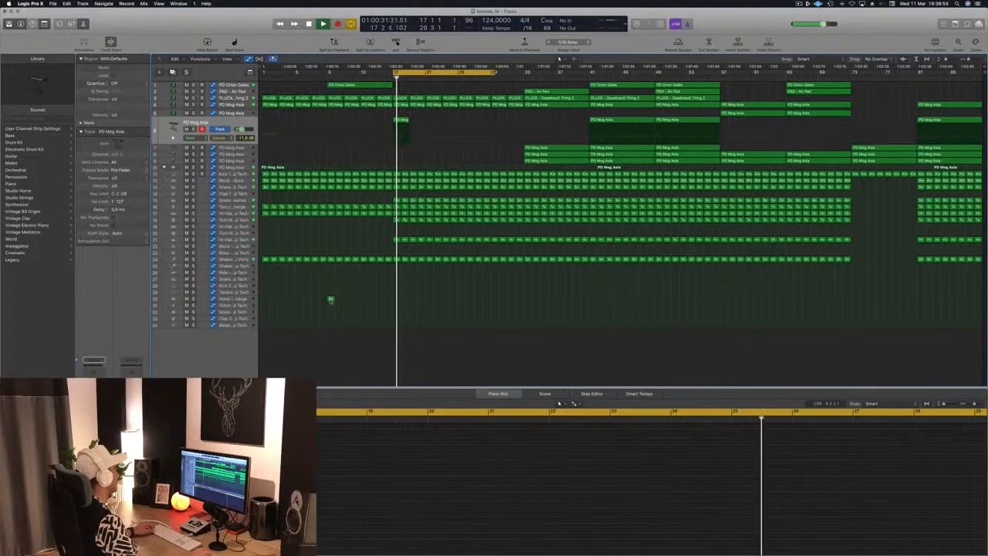
pyautogui.moveTo(332, 300); pyautogui.dragTo(397, 306)
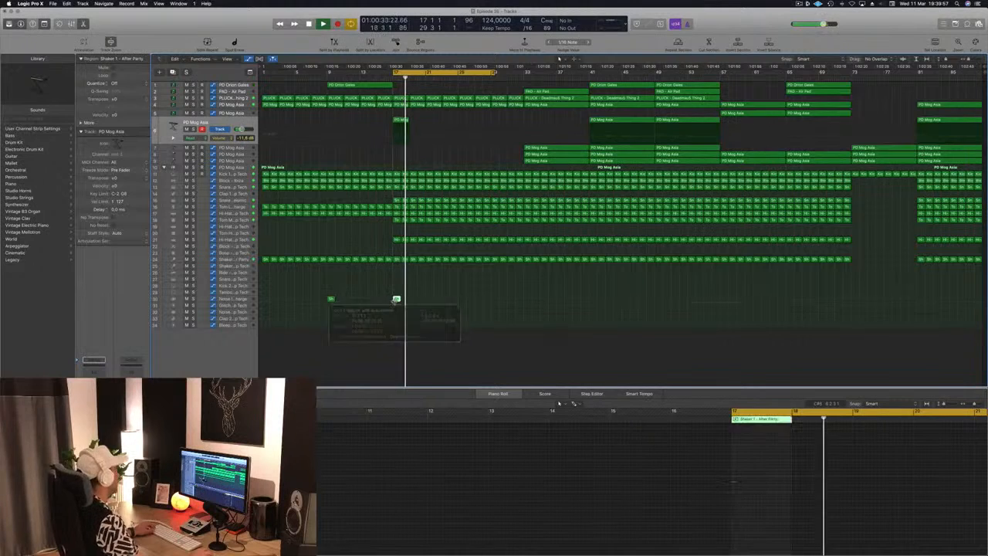
# - Review the PD Mog Asia regions around bars 33 and 41, then move the bar 33 region on track 7 to bar 17
pyautogui.click(401, 120)
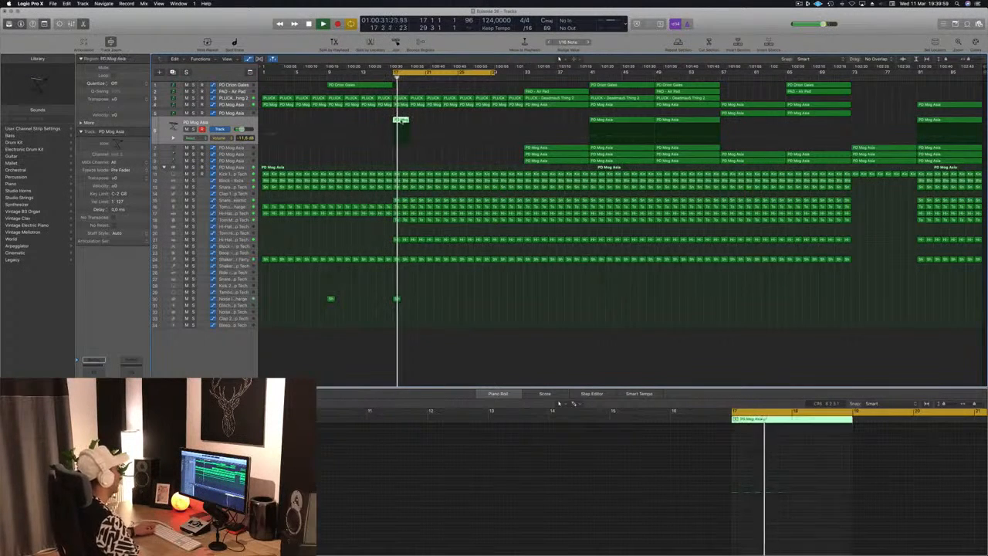
pyautogui.click(570, 147)
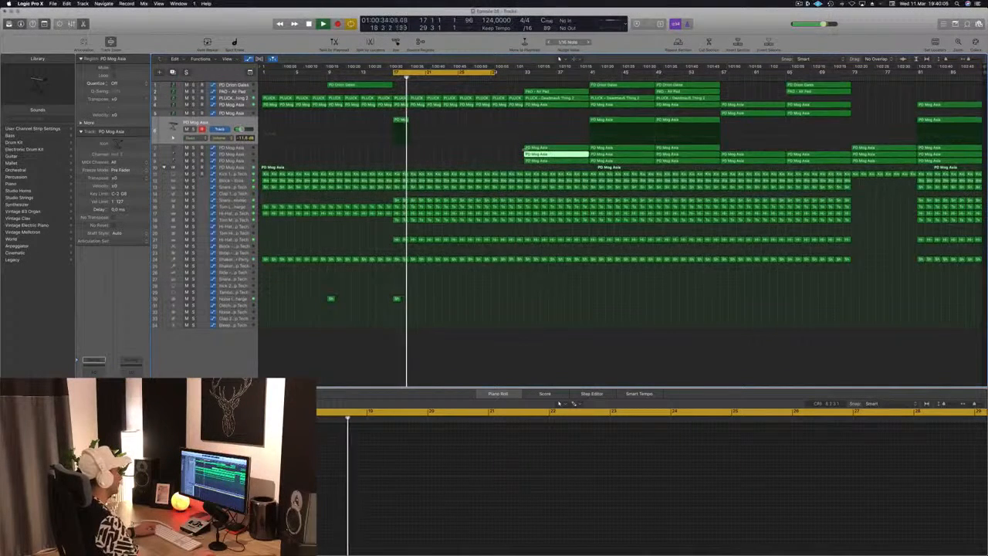
pyautogui.click(587, 78)
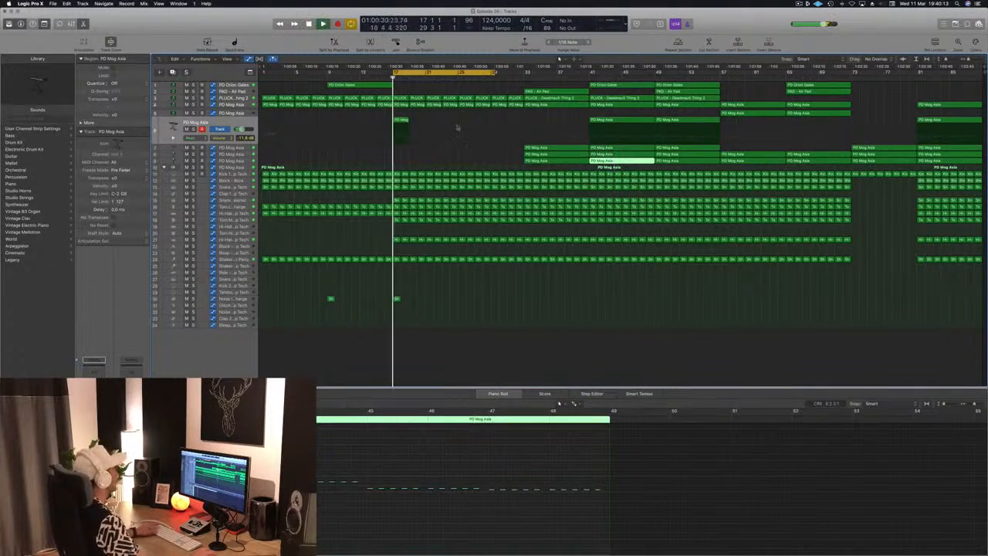
pyautogui.click(561, 148)
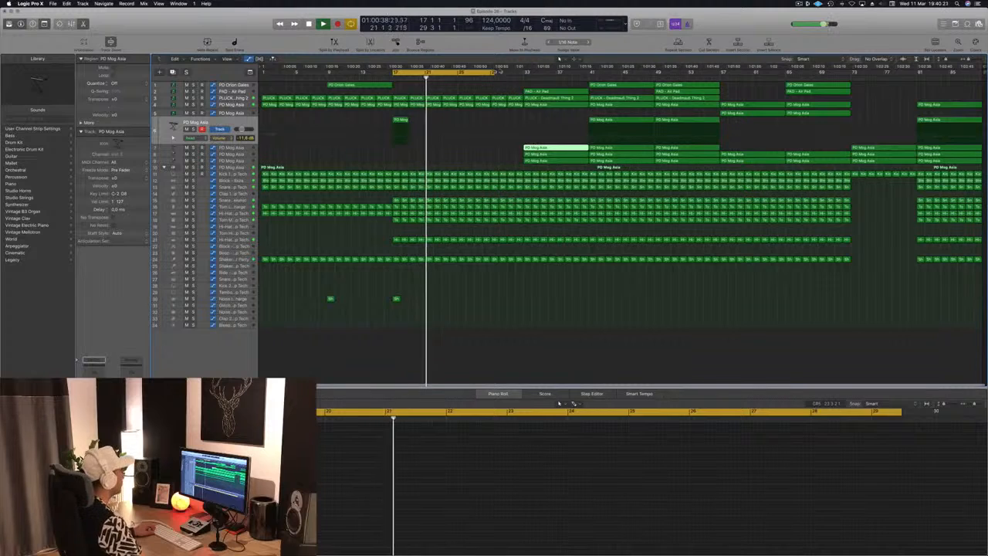
pyautogui.moveTo(549, 147); pyautogui.dragTo(419, 148)
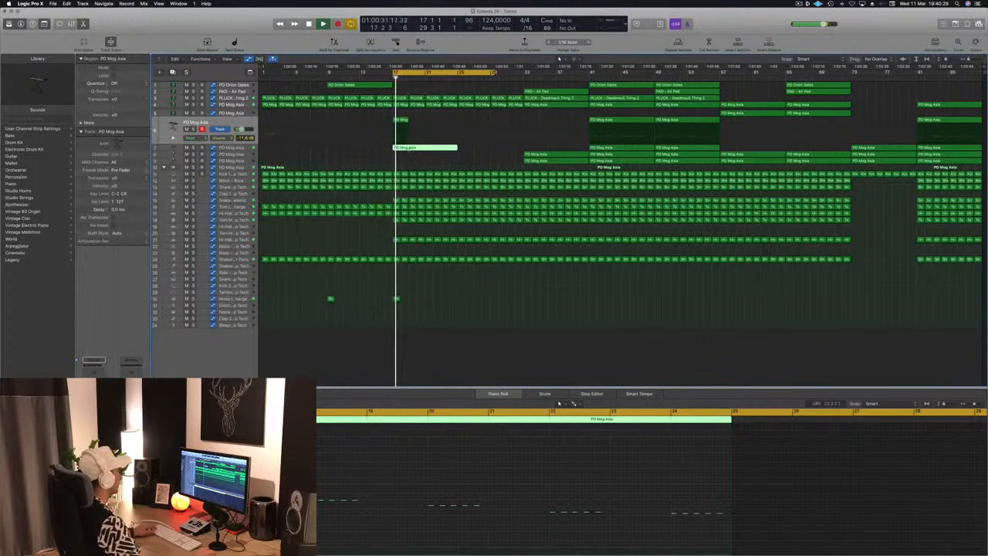
# - Trim the track 7 region at bar 17 to two bars and copy both two-bar PD Mog Asia regions to bar 21
pyautogui.keyDown('super'); pyautogui.doubleClick(410, 148); pyautogui.keyUp('super')
pyautogui.press('Delete')
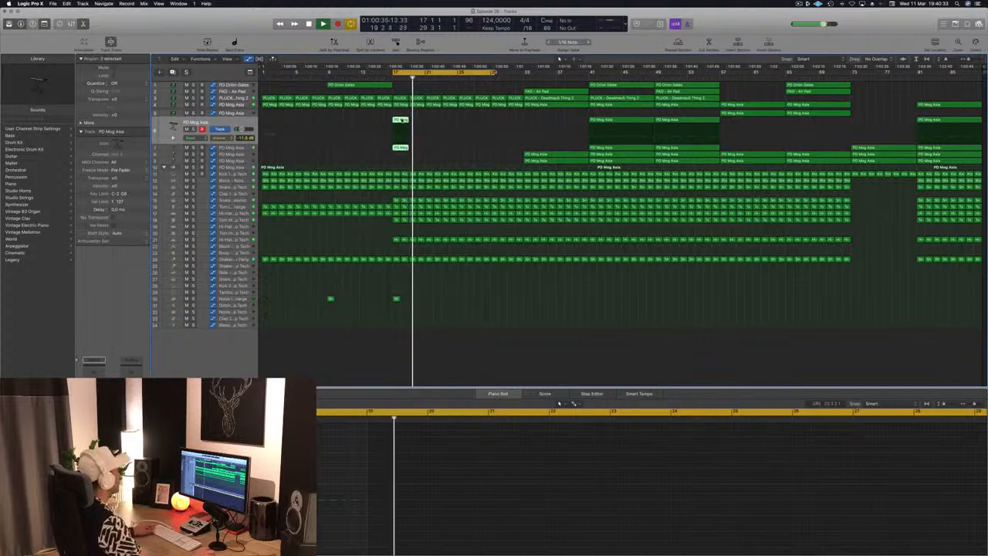
pyautogui.moveTo(402, 120); pyautogui.dragTo(434, 127)
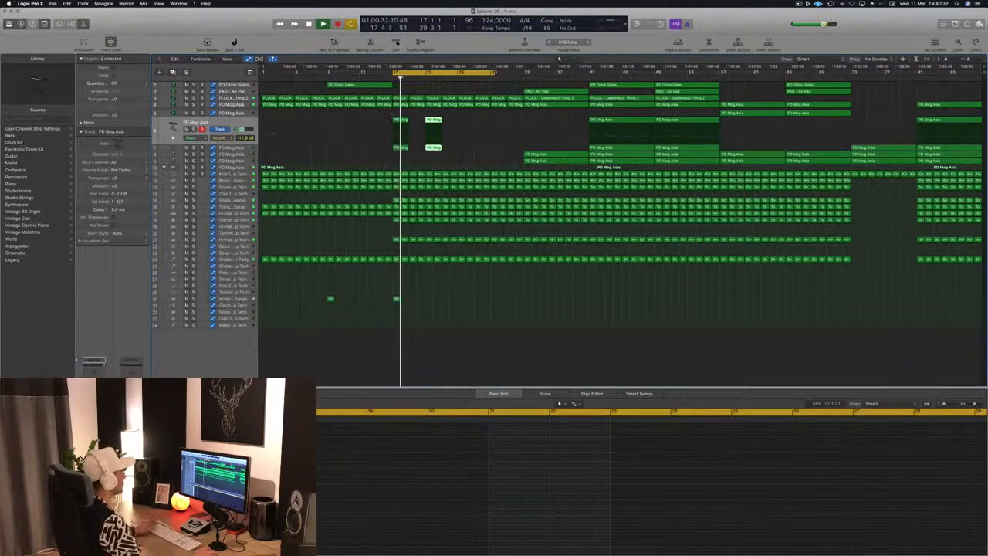
# - Copy the Air Pad region from bar 33 to bar 17 and delete the copy's notes from bar 21 onward
pyautogui.moveTo(549, 93); pyautogui.dragTo(423, 91)
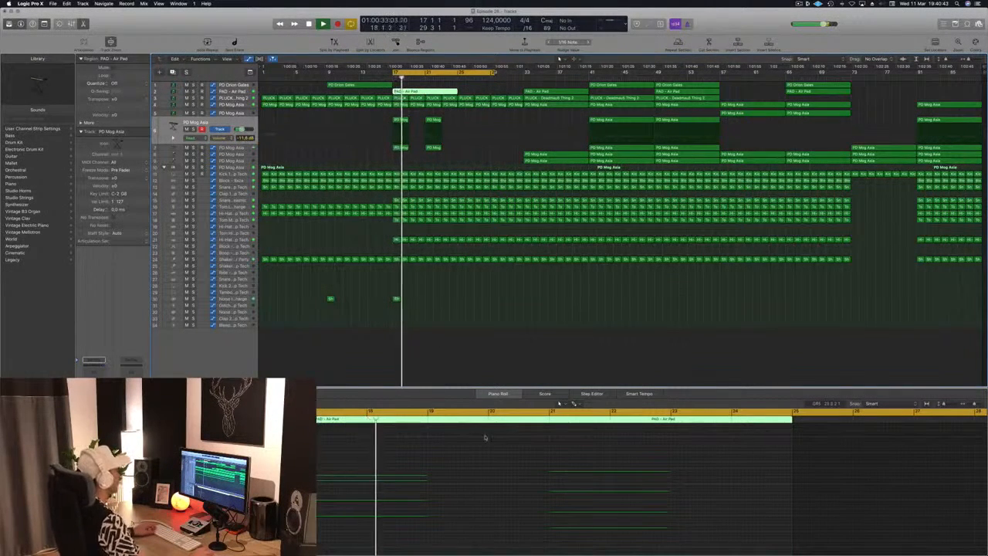
pyautogui.moveTo(530, 456); pyautogui.dragTo(669, 545)
pyautogui.press('Delete')
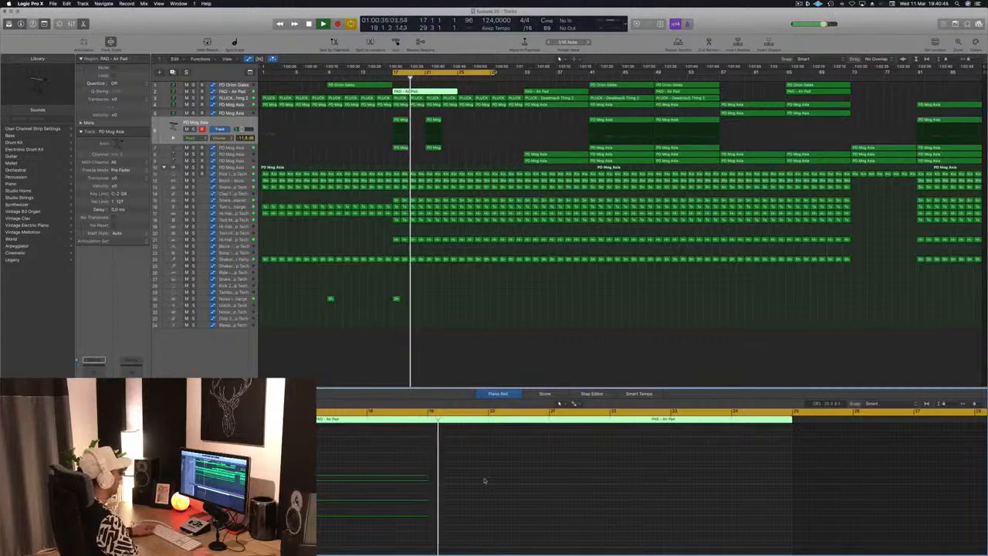
pyautogui.scroll(-1, 484, 481)
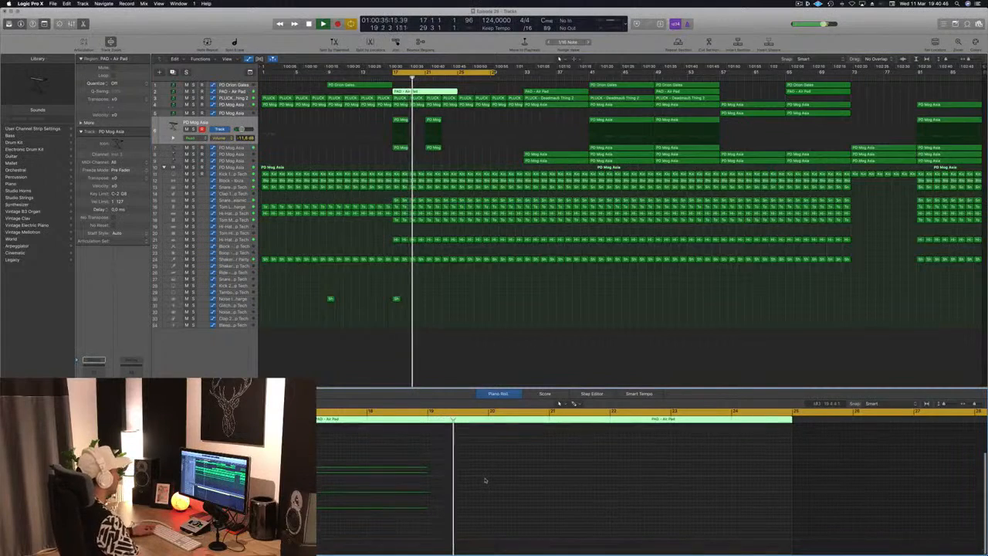
# - Cut the Air Pad region at bar 21, replace its second half with a copy of the first four bars, and save
pyautogui.click(430, 92)
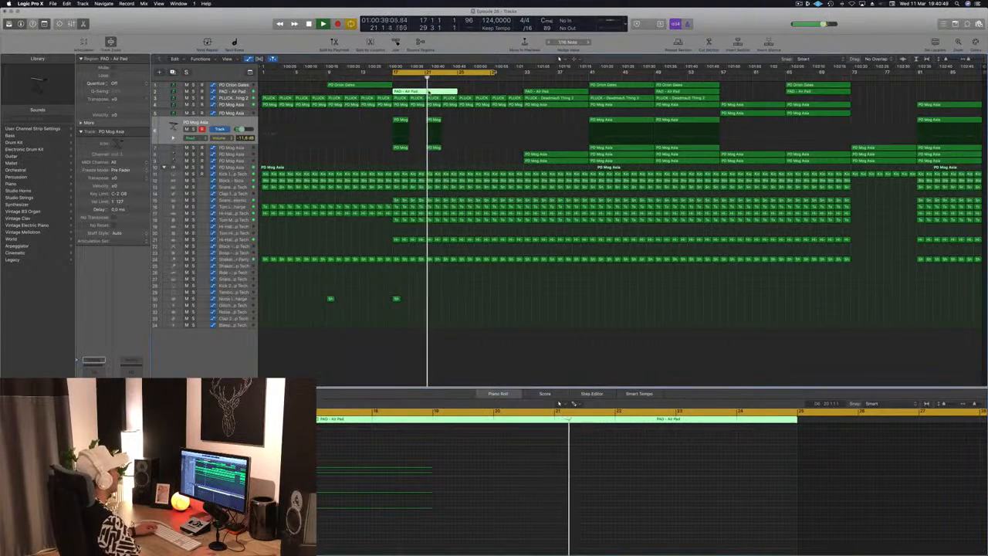
pyautogui.press('x')
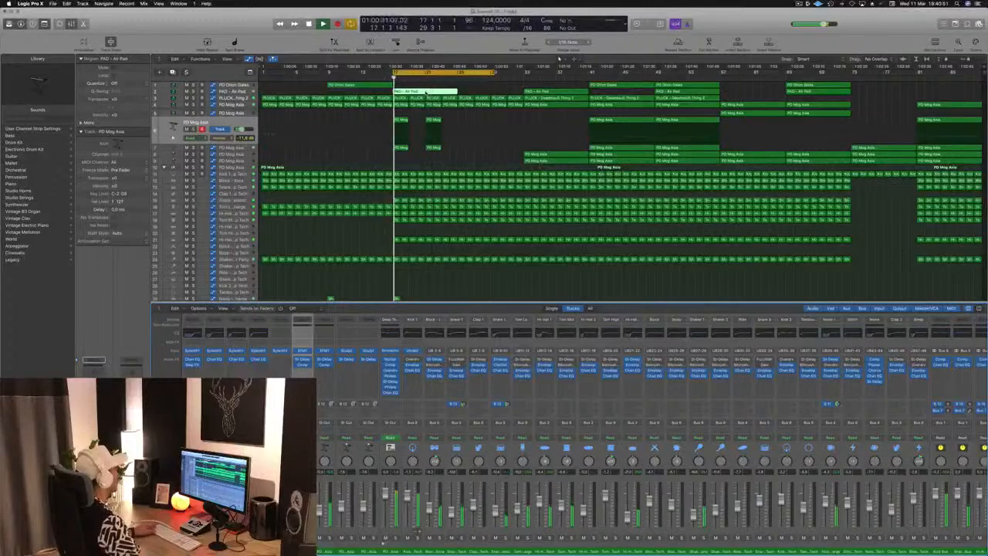
pyautogui.keyDown('super'); pyautogui.click(424, 91); pyautogui.keyUp('super')
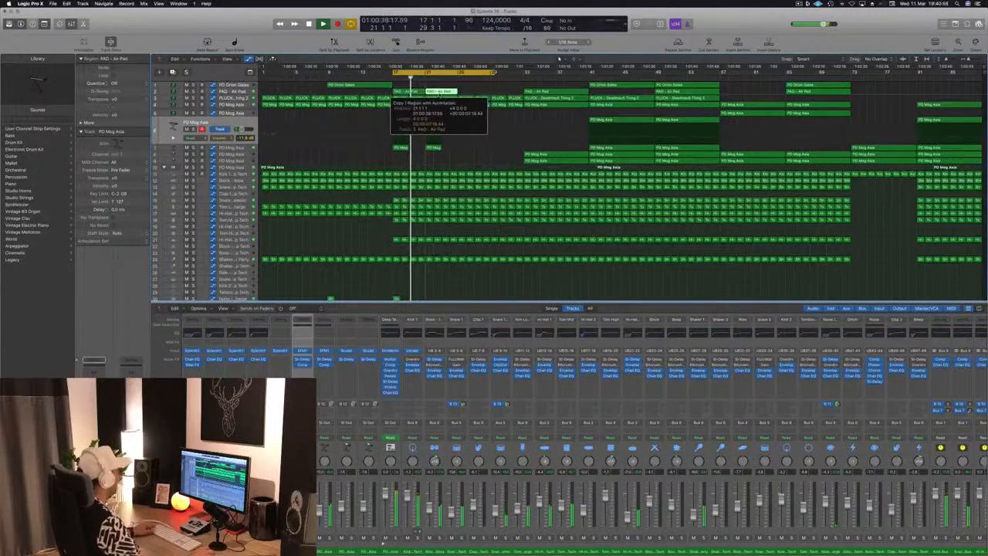
pyautogui.moveTo(440, 94); pyautogui.dragTo(440, 93)
pyautogui.press('super+s')
pyautogui.press('x')
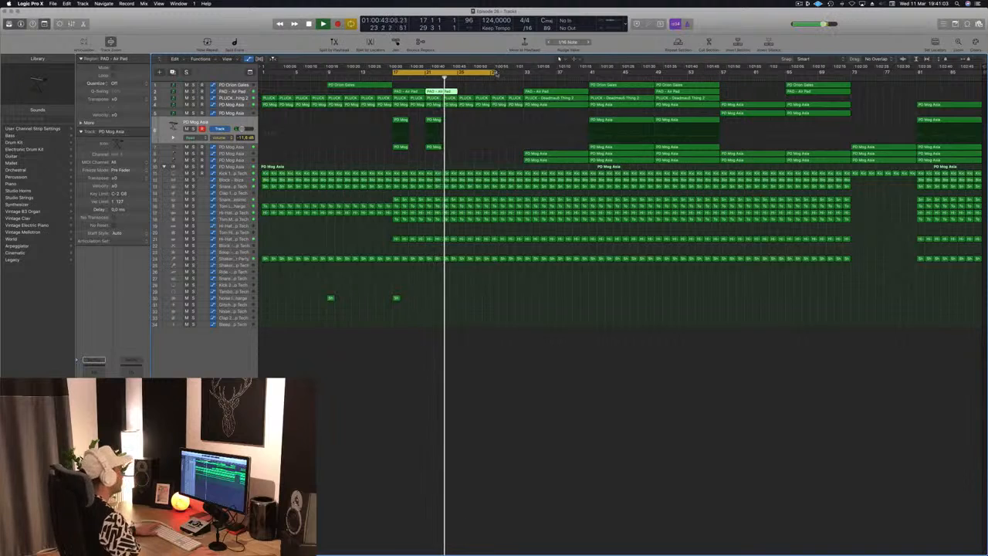
# - Extend the playback loop's end to bar 33 and restart playback from bar 17
pyautogui.moveTo(498, 73); pyautogui.dragTo(524, 74)
pyautogui.press('space')
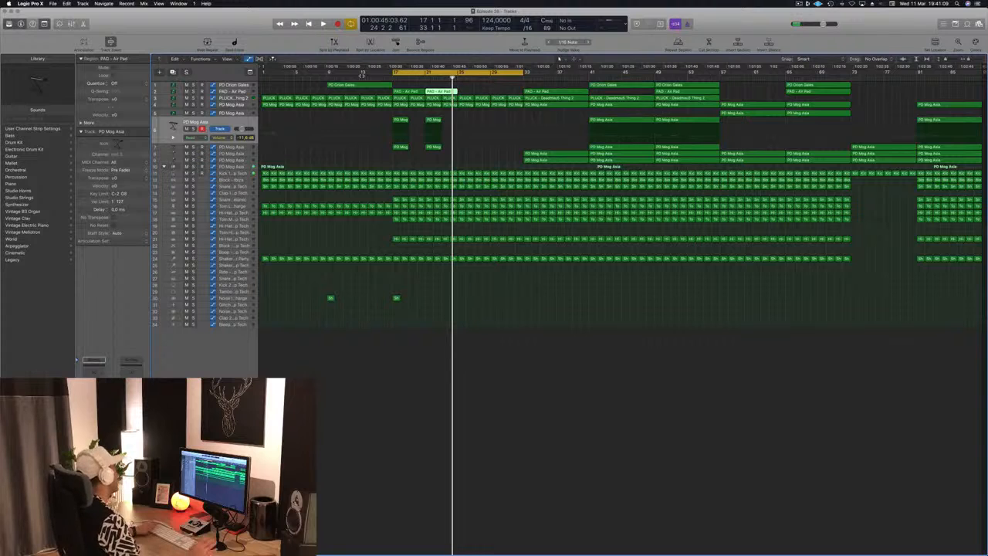
pyautogui.press('space')
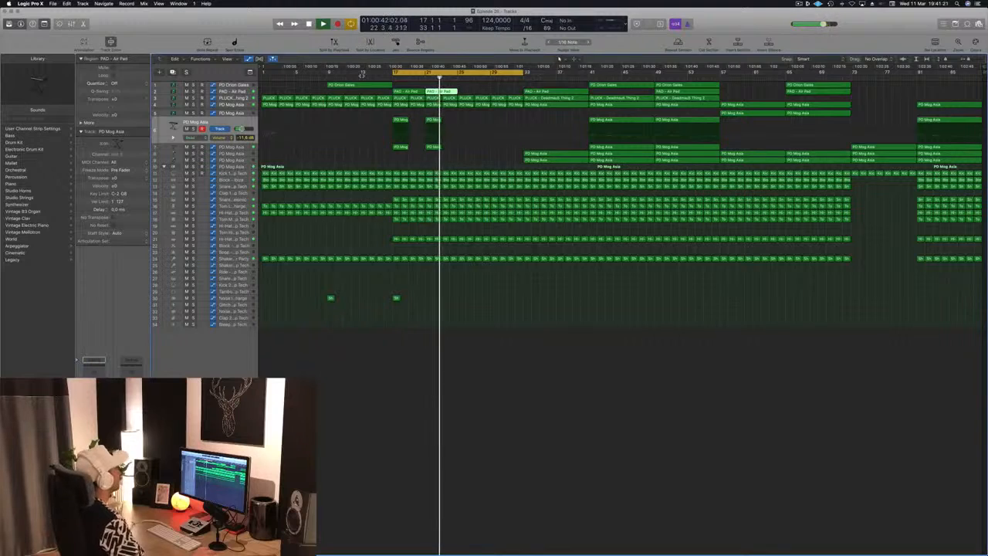
# - Try out a copy of the track 5 PD Mog Asia region from bar 57 at bar 25
pyautogui.click(480, 93)
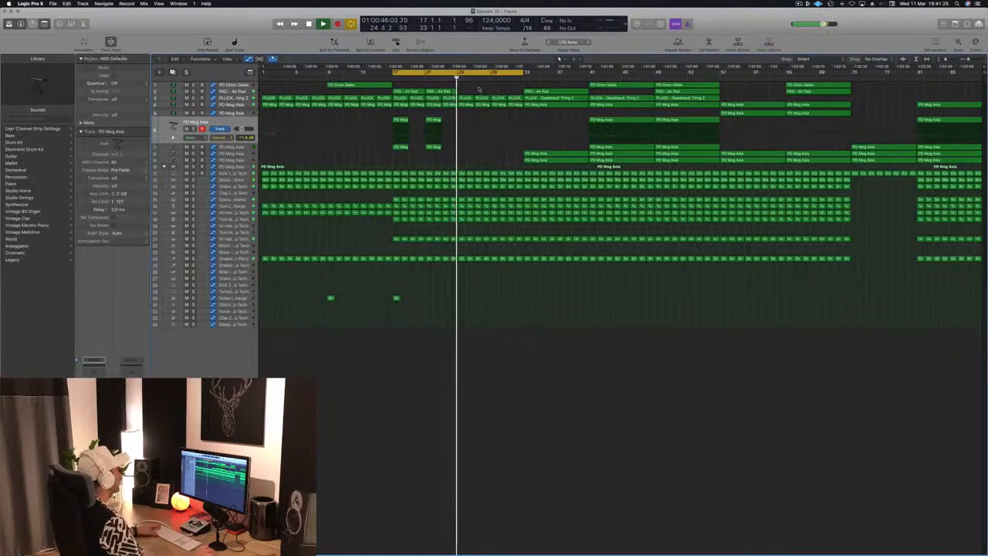
pyautogui.click(749, 113)
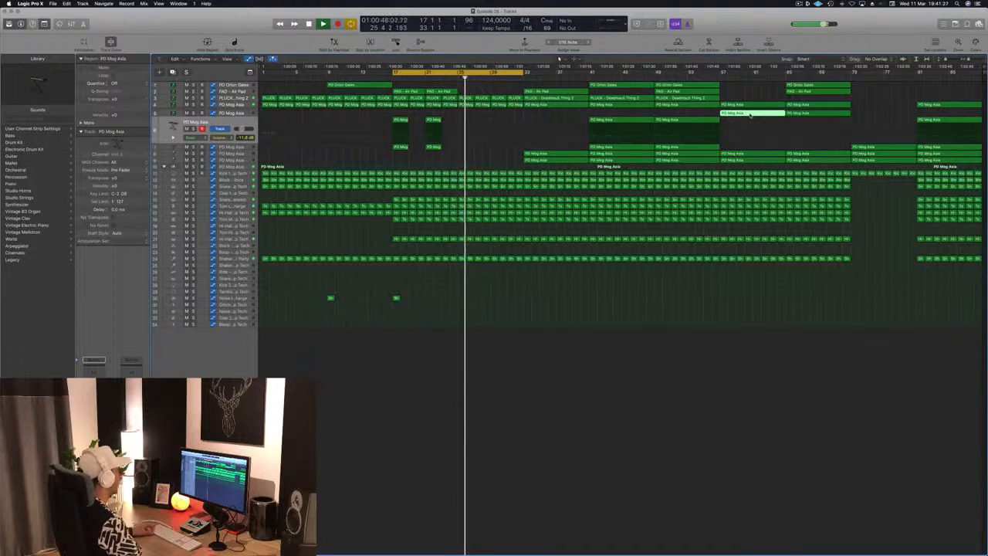
pyautogui.moveTo(749, 113); pyautogui.dragTo(493, 118)
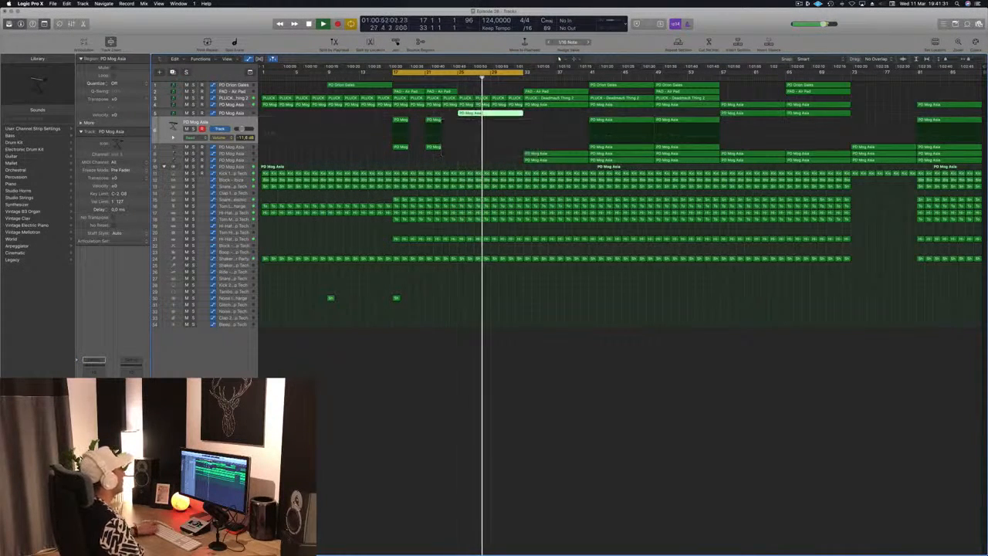
pyautogui.click(230, 113)
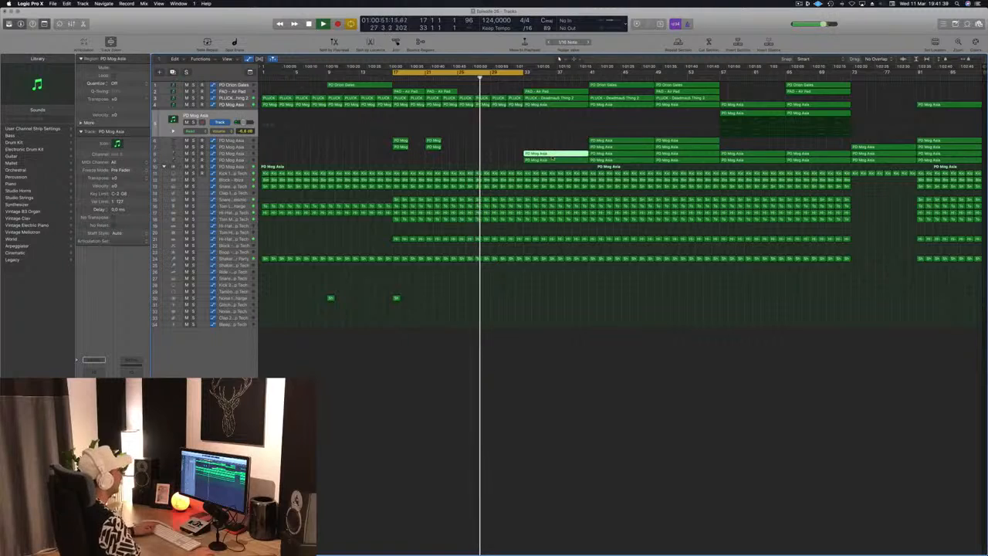
# - Move the track 9 PD Mog Asia region from bar 33 to bar 25 and turn it into four repeating two-bar regions
pyautogui.moveTo(552, 160); pyautogui.dragTo(488, 161)
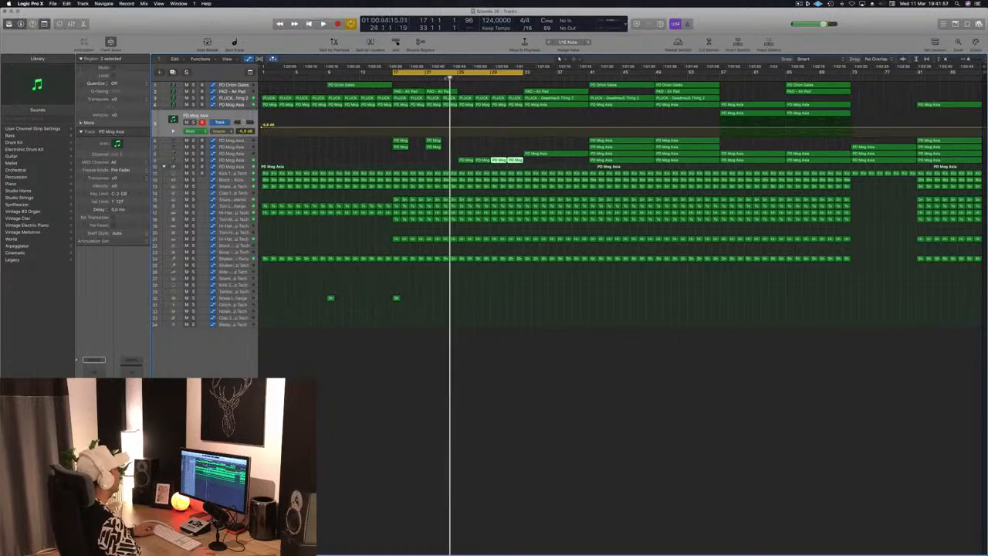
pyautogui.click(243, 160)
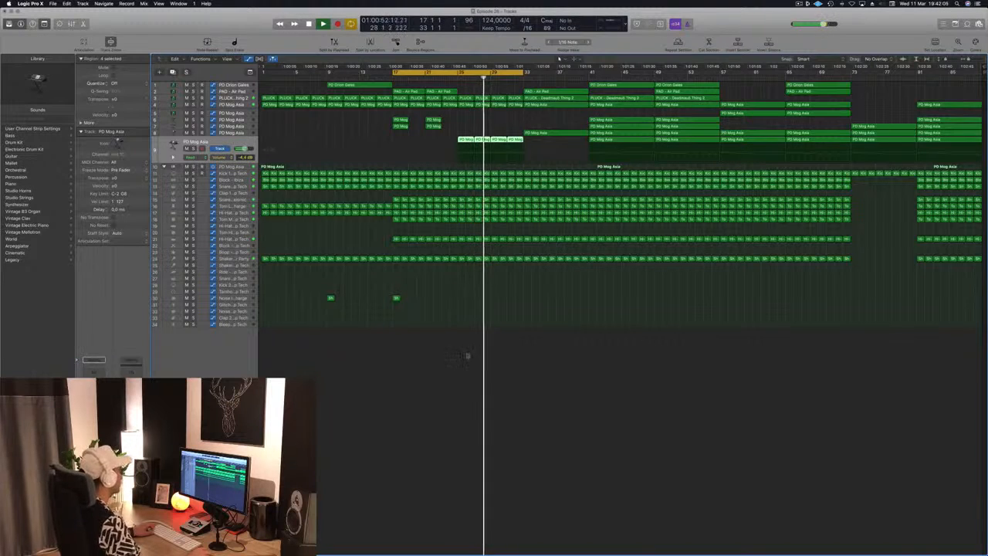
pyautogui.click(432, 395)
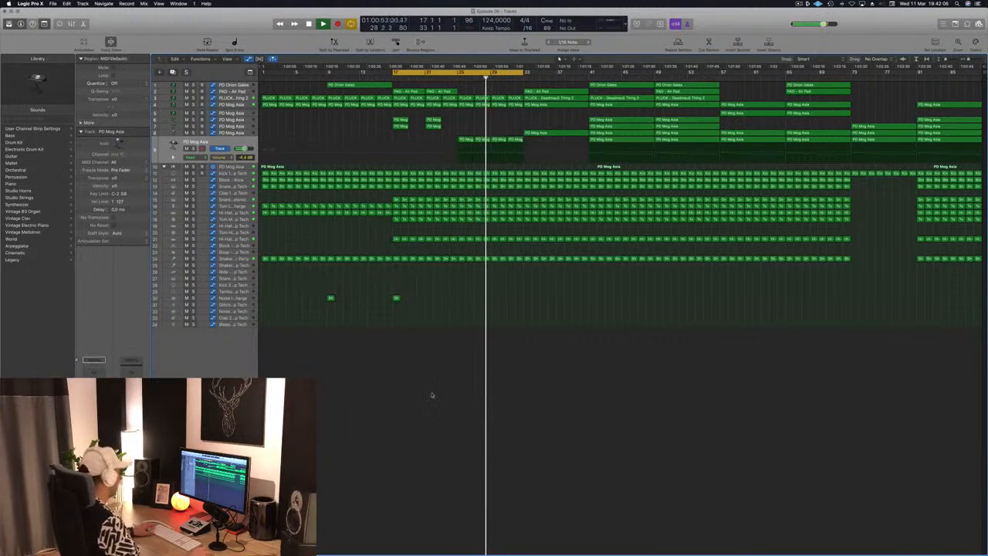
# - Copy the noise impact region from bar 17 to bar 25 and save the project
pyautogui.click(396, 298)
pyautogui.moveTo(396, 298); pyautogui.dragTo(462, 304)
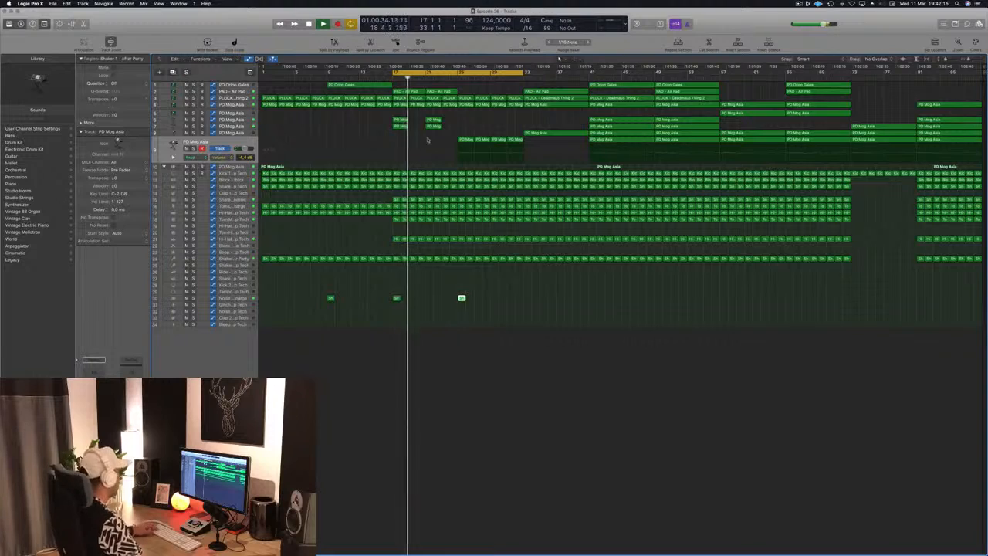
pyautogui.press('super+s')
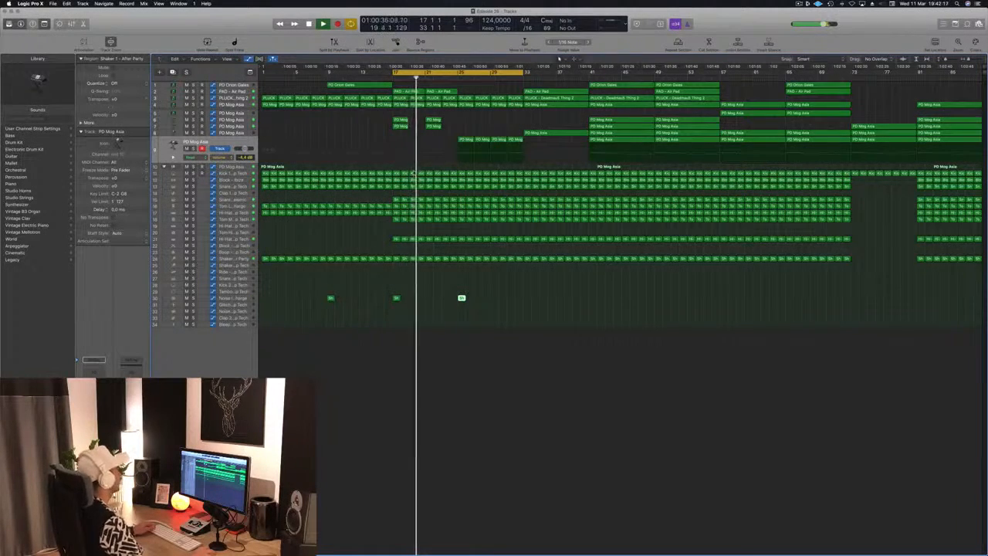
# - Make the pluck track's filter automation rise from bar 25 by adding a raised point at bar 29 and lifting the bar 33 point, then save
pyautogui.press('super+Down')
pyautogui.press('super+Down')
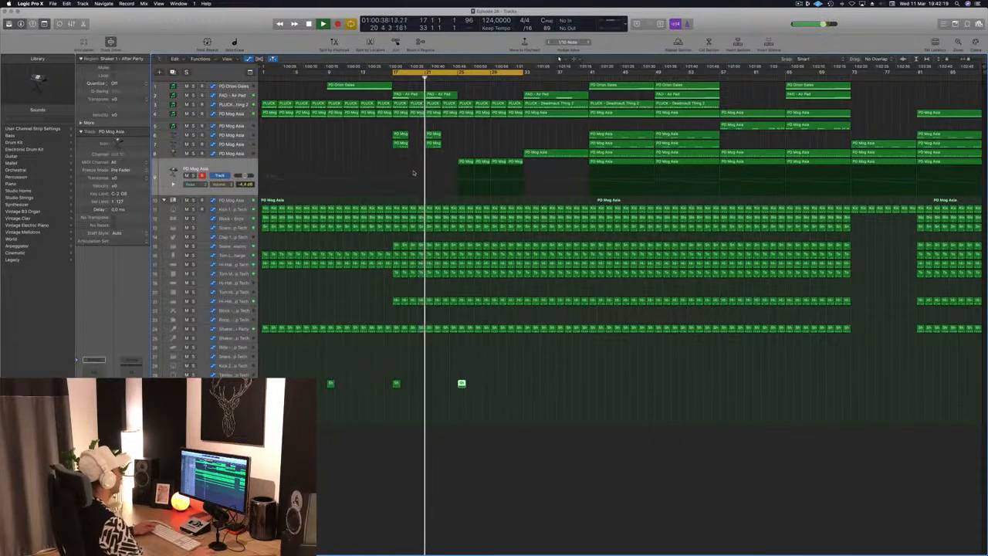
pyautogui.click(504, 141)
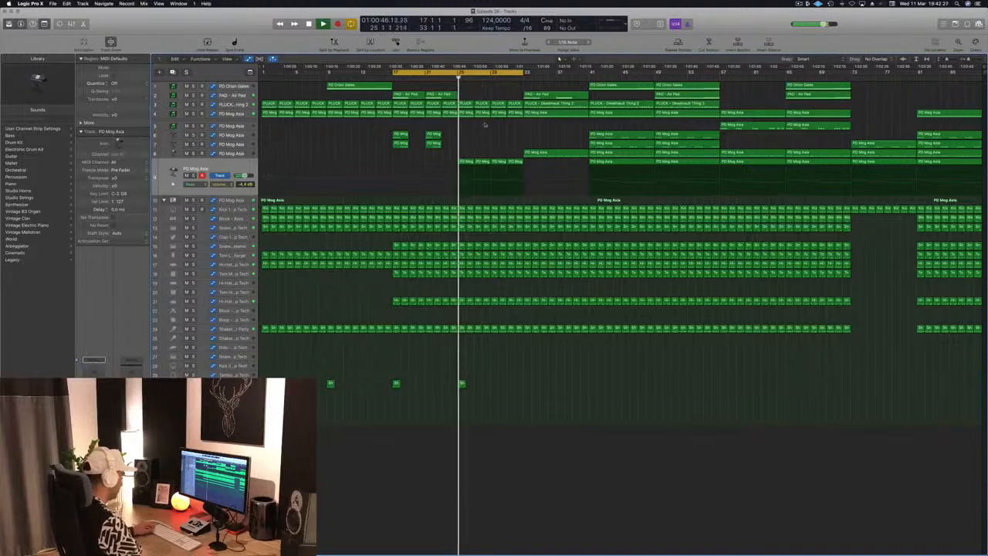
pyautogui.click(240, 106)
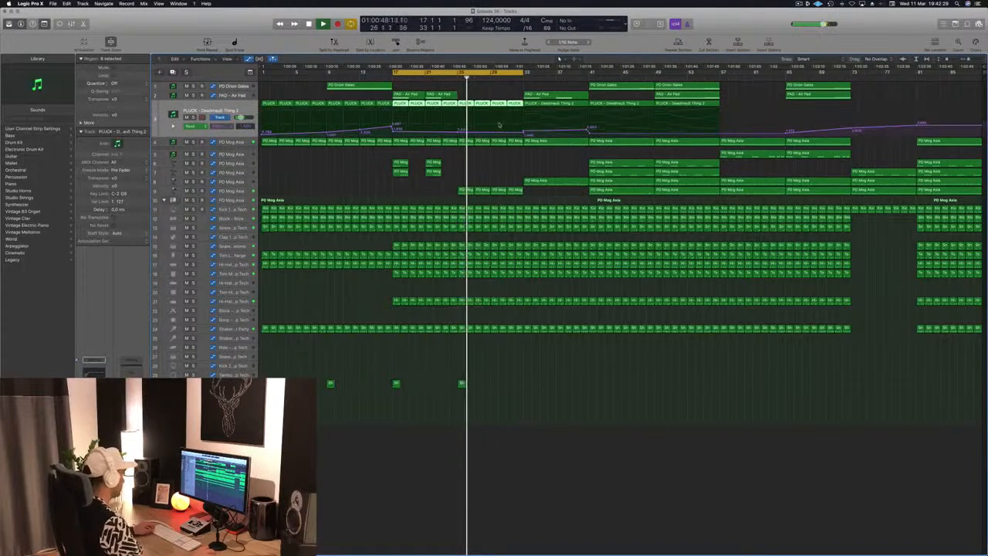
pyautogui.click(491, 133)
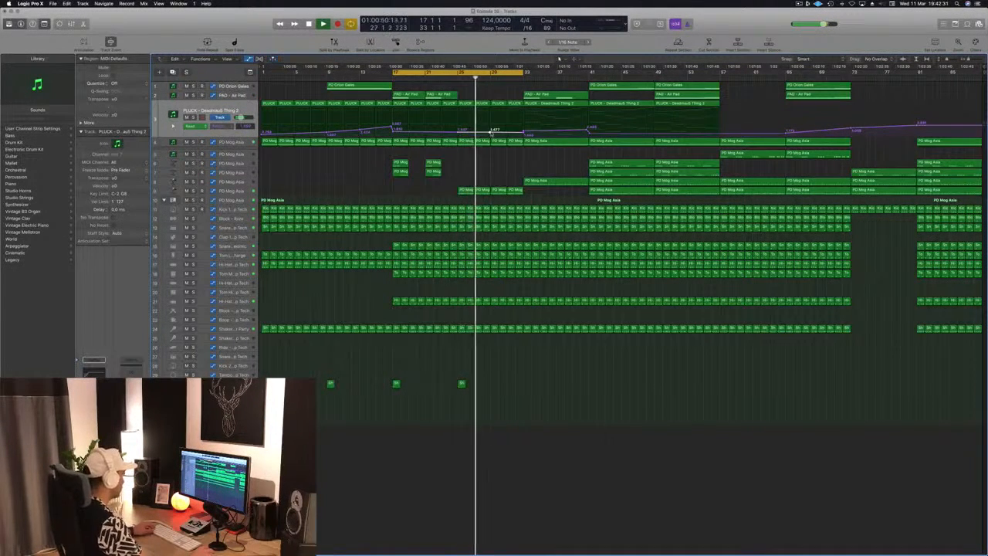
pyautogui.moveTo(491, 133); pyautogui.dragTo(490, 129)
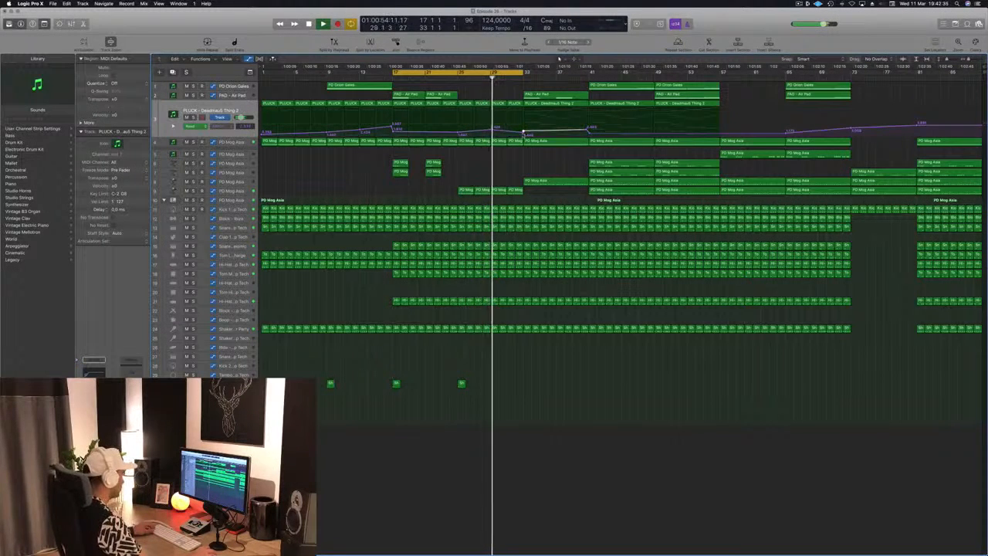
pyautogui.click(525, 134)
pyautogui.moveTo(525, 134); pyautogui.dragTo(524, 128)
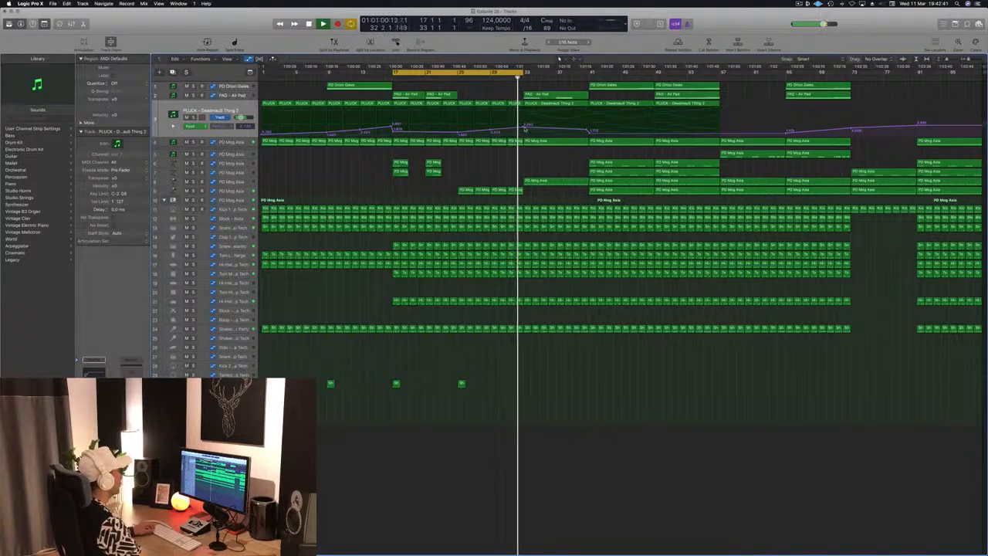
pyautogui.press('super+s')
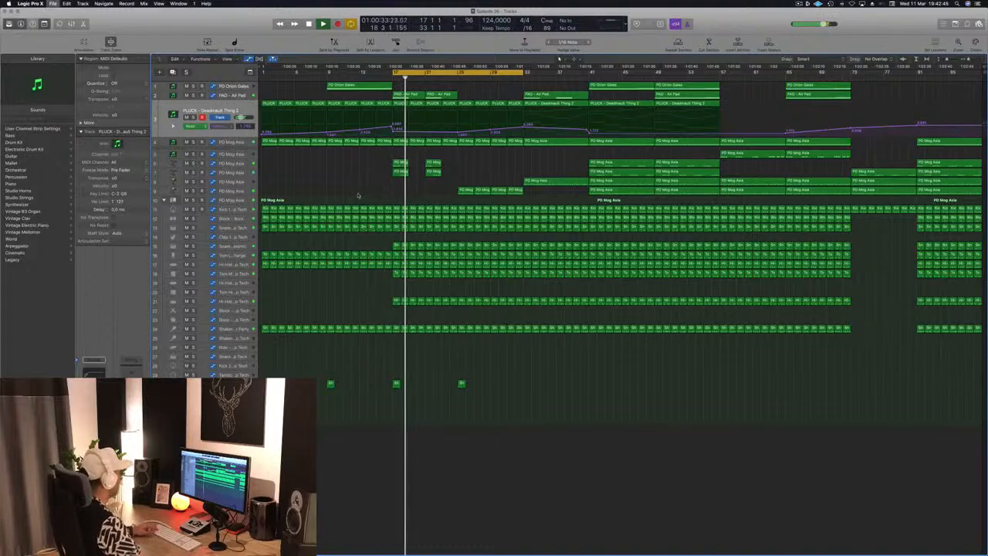
# - Copy the track 8 PD Mog Asia region from bar 33 to bar 25 and cut the copy down to its first two bars
pyautogui.hscroll(1, 545, 201)
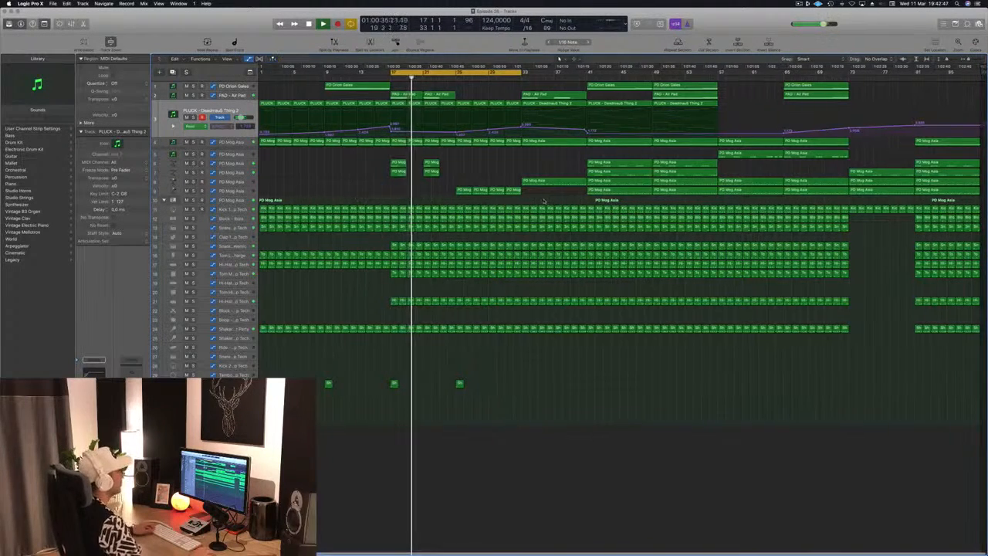
pyautogui.hscroll(-1, 545, 201)
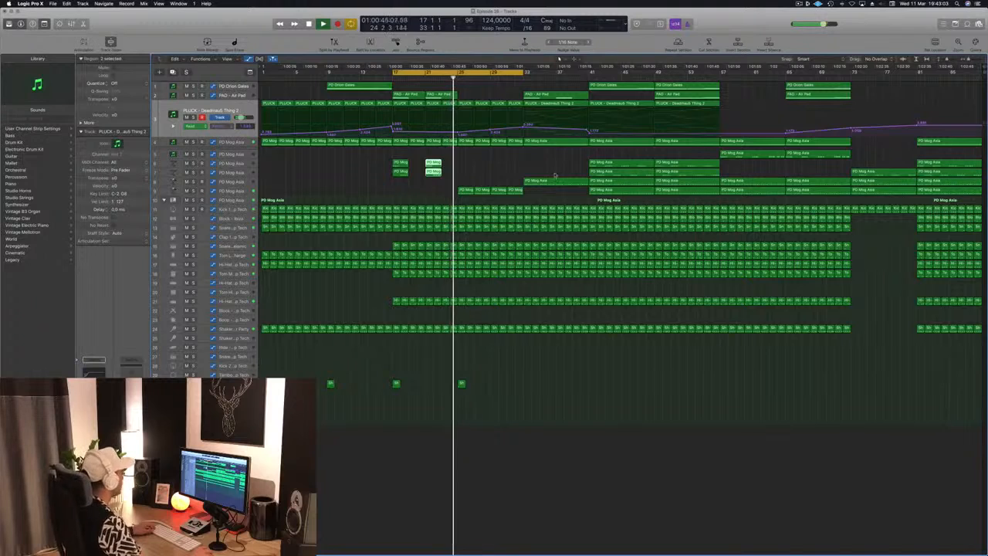
pyautogui.moveTo(567, 183); pyautogui.dragTo(527, 184)
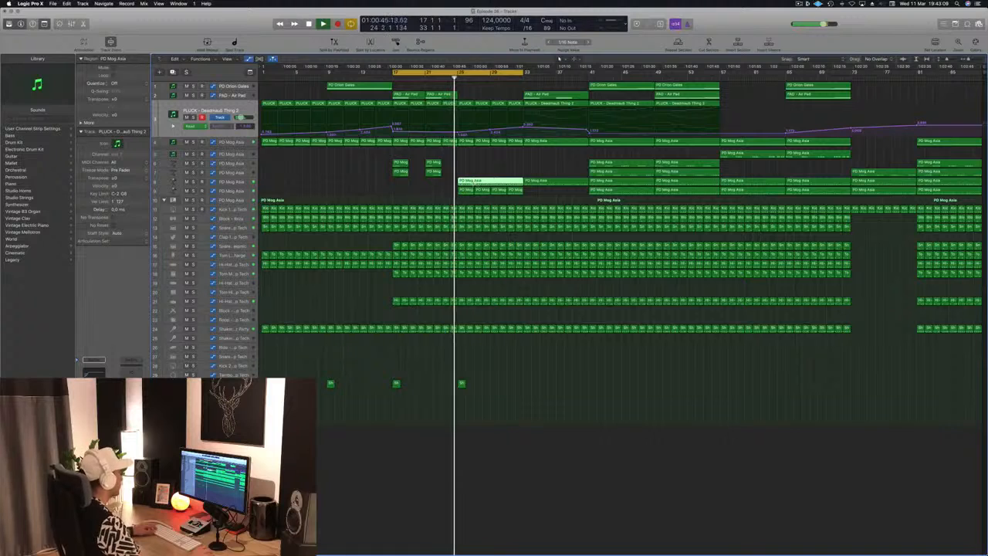
pyautogui.keyDown('super'); pyautogui.doubleClick(475, 183); pyautogui.keyUp('super')
pyautogui.press('Delete')
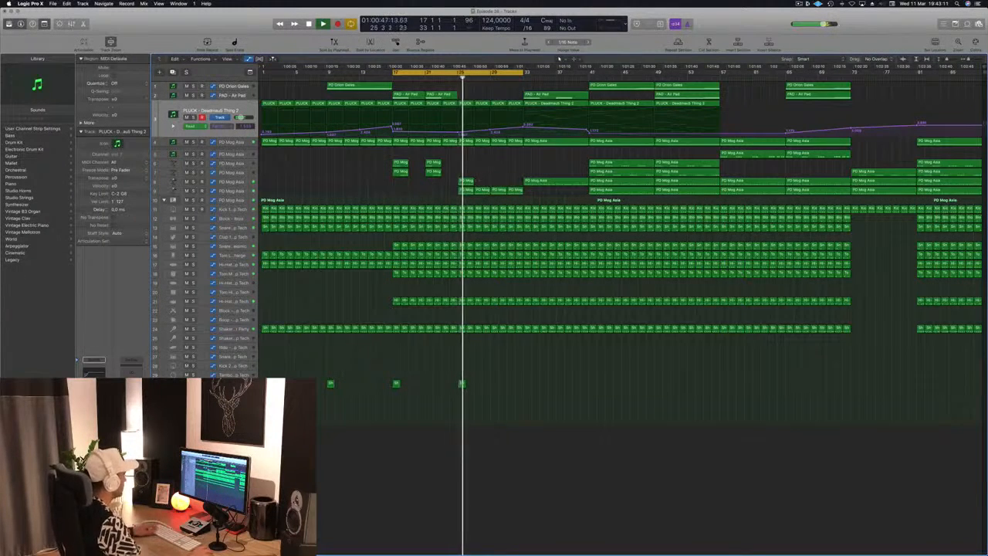
# - Repeat the two-bar PD Mog Asia region on track 8 until it fills bars 25 to 33
pyautogui.moveTo(466, 182); pyautogui.dragTo(501, 183)
pyautogui.keyDown('shift'); pyautogui.click(468, 183); pyautogui.keyUp('shift')
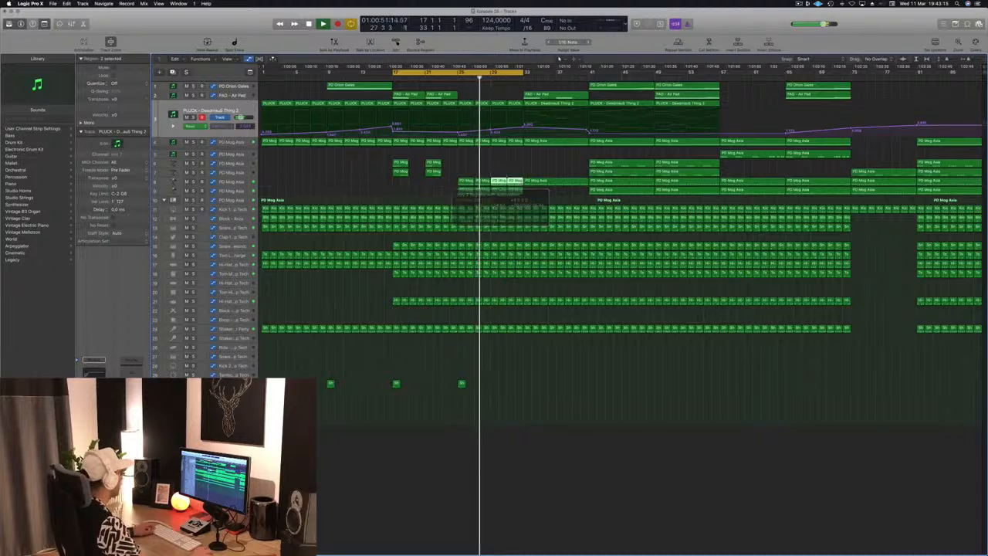
pyautogui.click(502, 170)
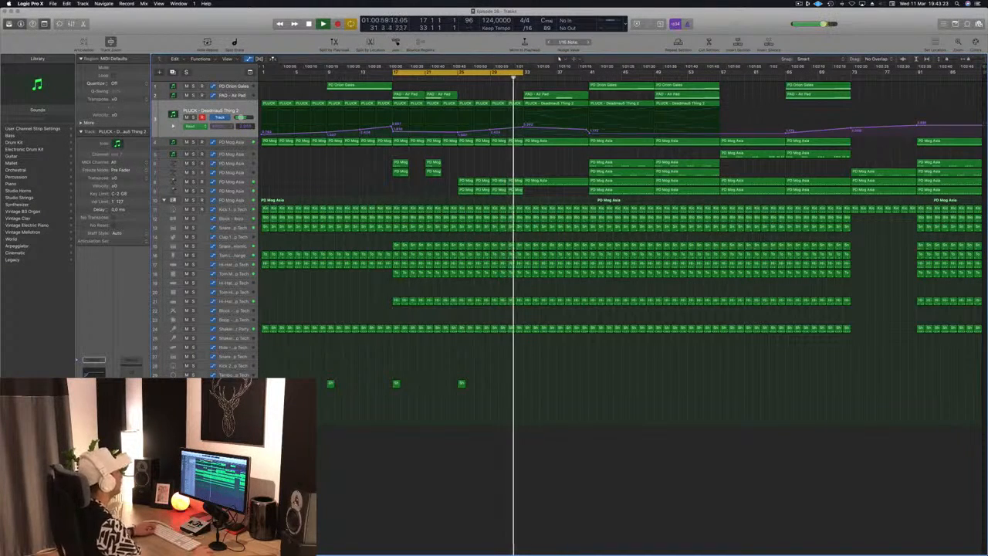
# - Copy the bar 21 Air Pad region and the two PD Mog Asia regions on tracks 6 and 7 to bar 29, saving the project
pyautogui.click(382, 85)
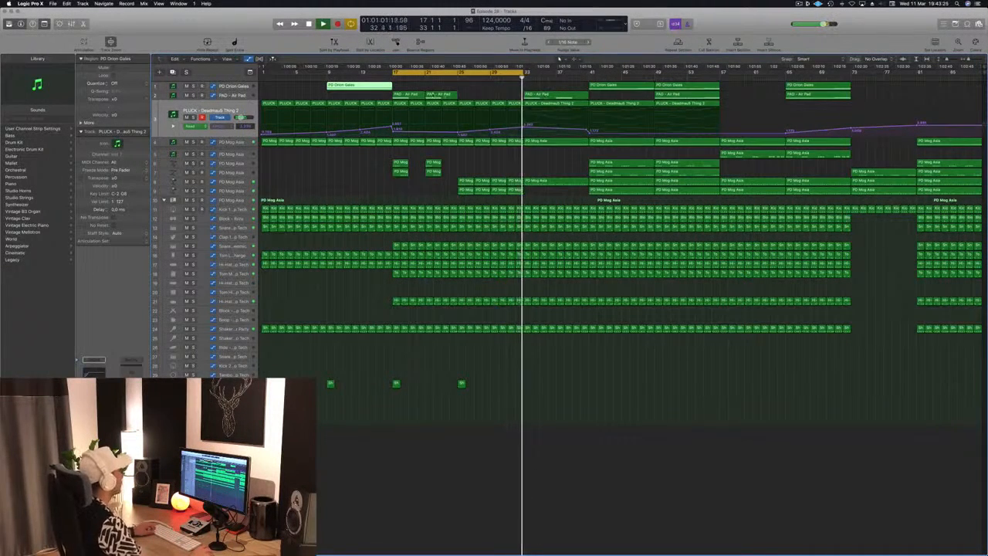
pyautogui.moveTo(430, 95); pyautogui.dragTo(503, 95)
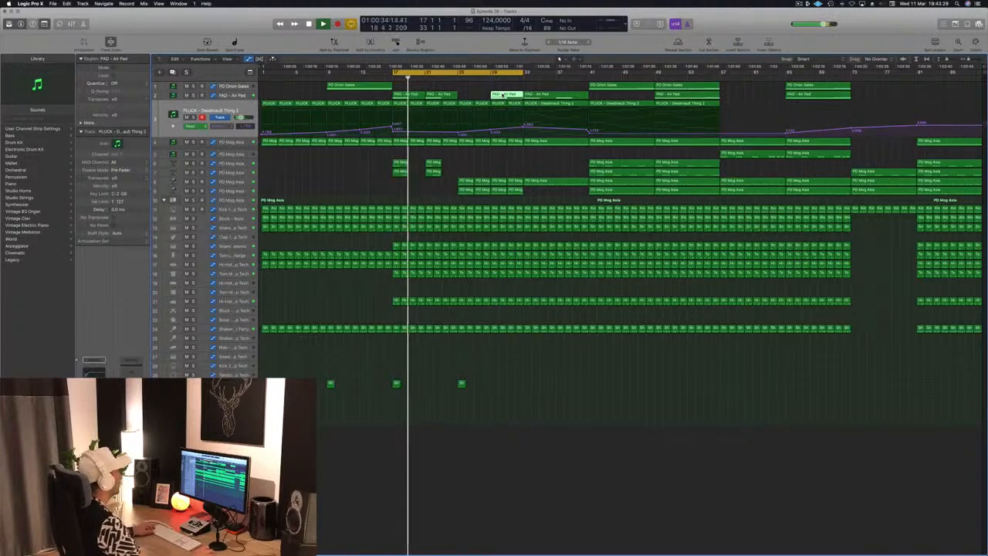
pyautogui.press('super+s')
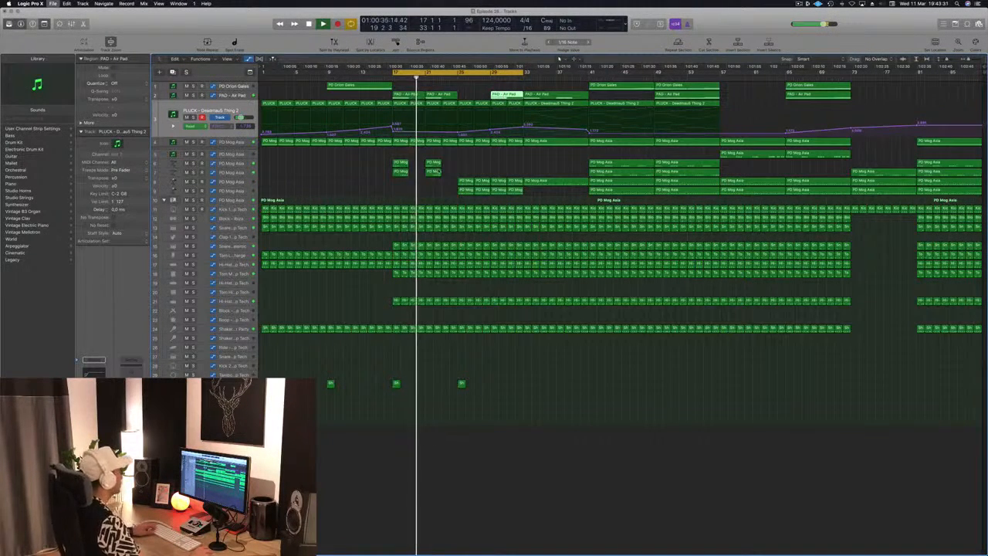
pyautogui.hscroll(1, 468, 161)
pyautogui.moveTo(464, 160); pyautogui.dragTo(497, 164)
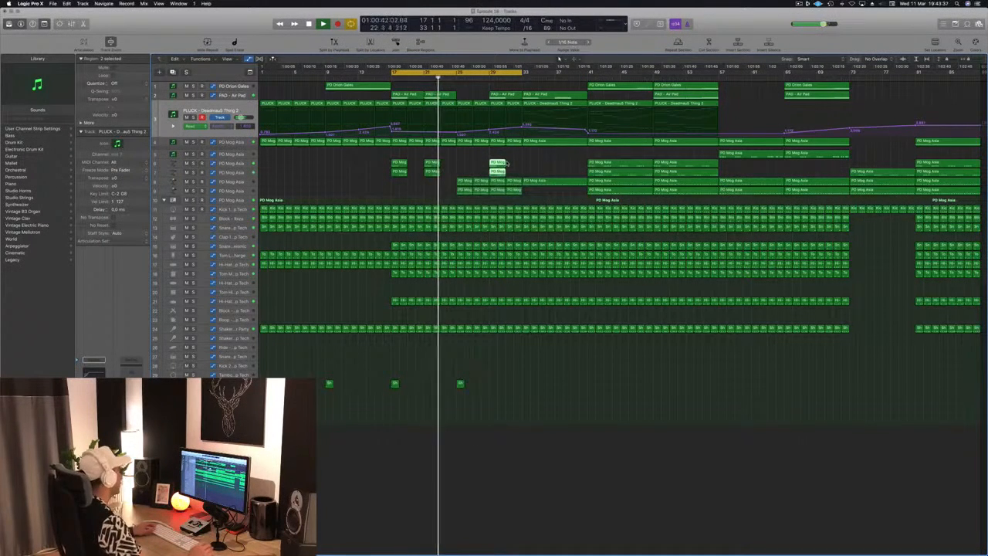
# - Make the track 10 drum stack's low-cut automation rise from about bar 31 to bar 33 and hold that raised level, then save
pyautogui.click(438, 198)
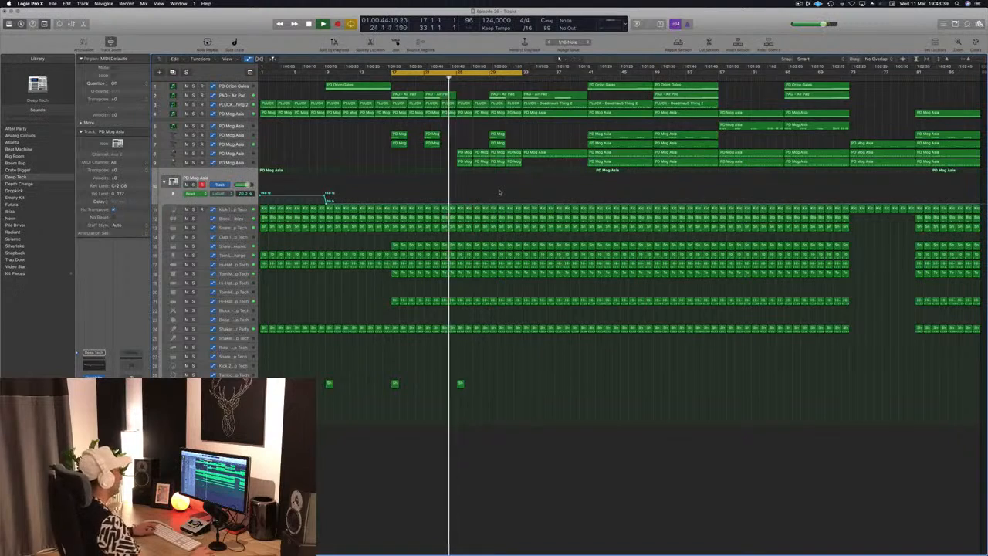
pyautogui.click(500, 195)
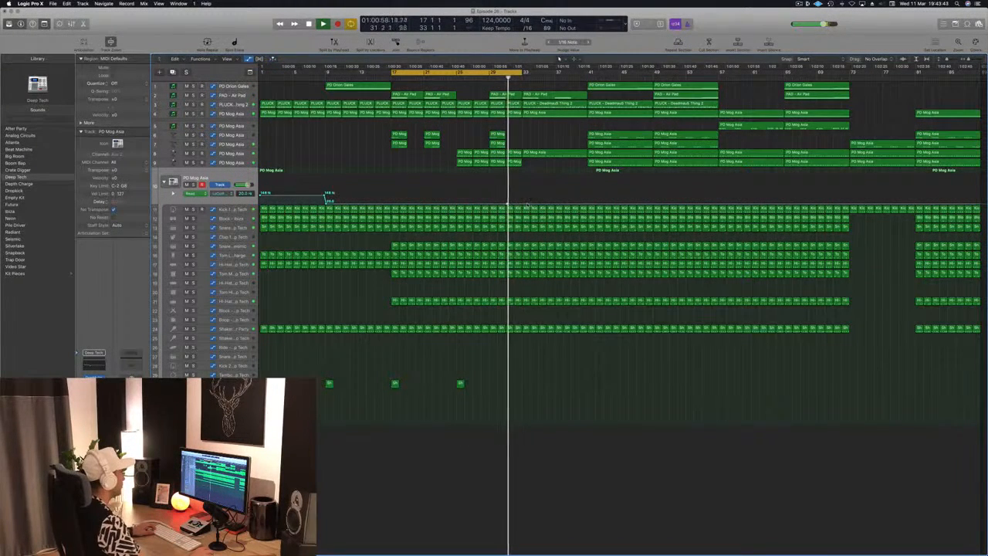
pyautogui.moveTo(525, 203); pyautogui.dragTo(521, 192)
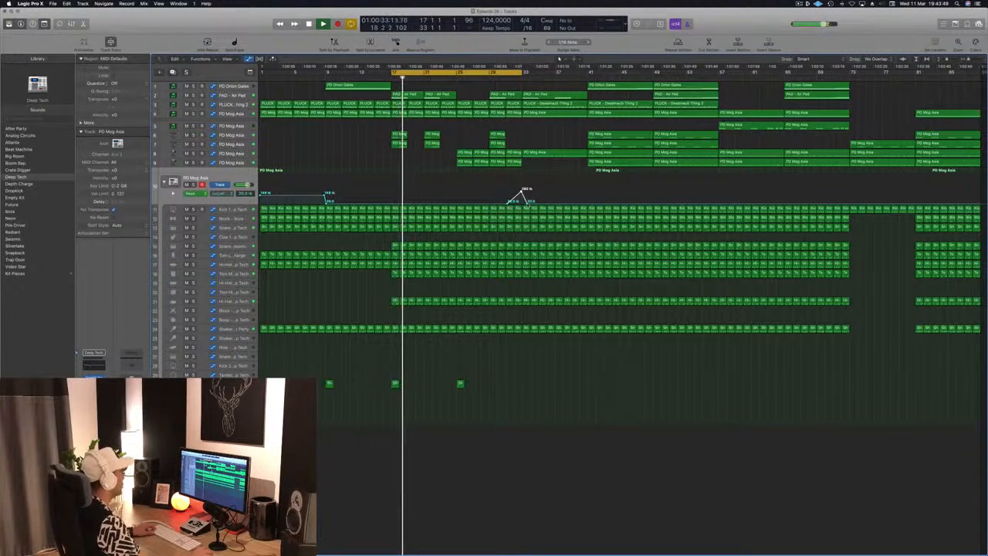
pyautogui.click(528, 203)
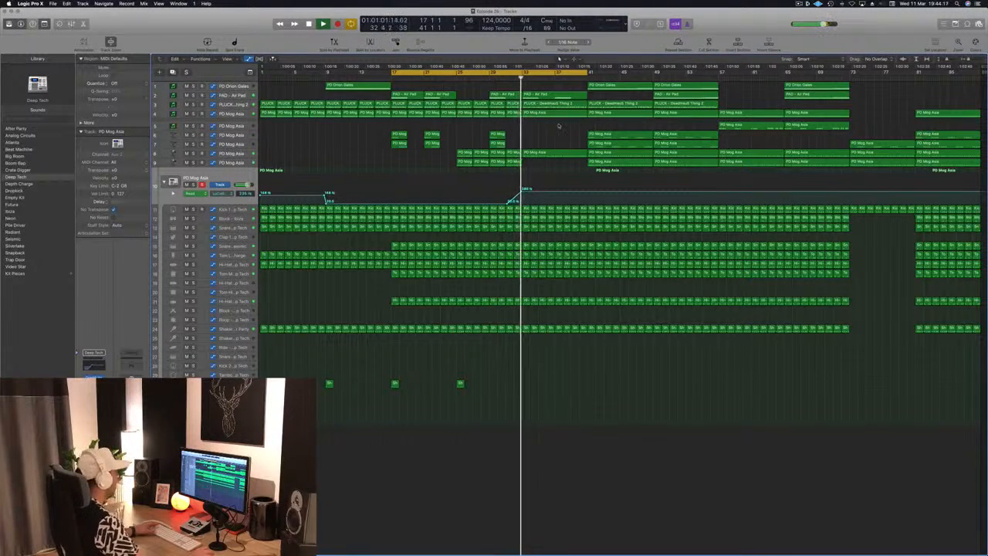
pyautogui.press('super+s')
# - Extend the cycle range to bar 41 and delete the Air Pad region at bar 33 on track 2
pyautogui.press('super+Right')
pyautogui.press('super+Right')
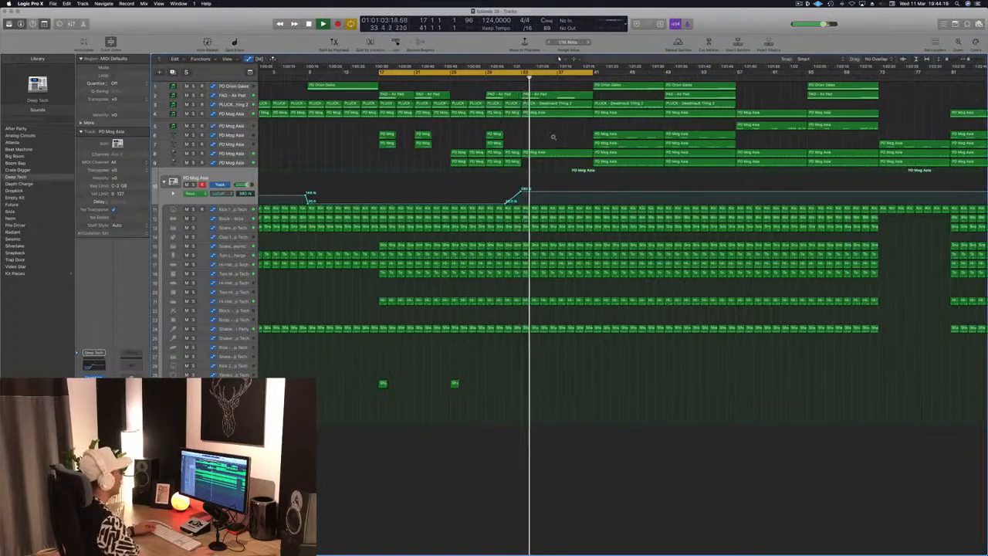
pyautogui.click(555, 94)
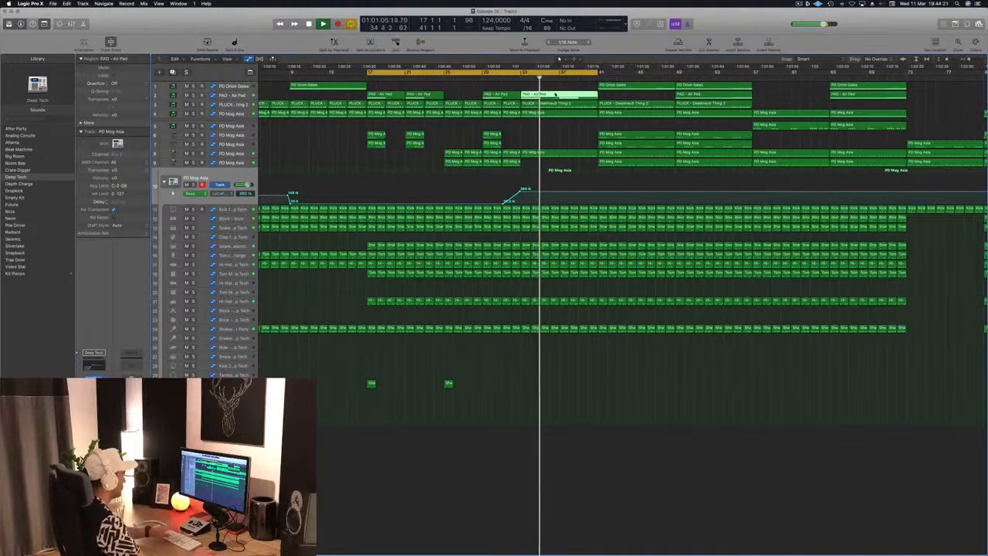
pyautogui.press('Delete')
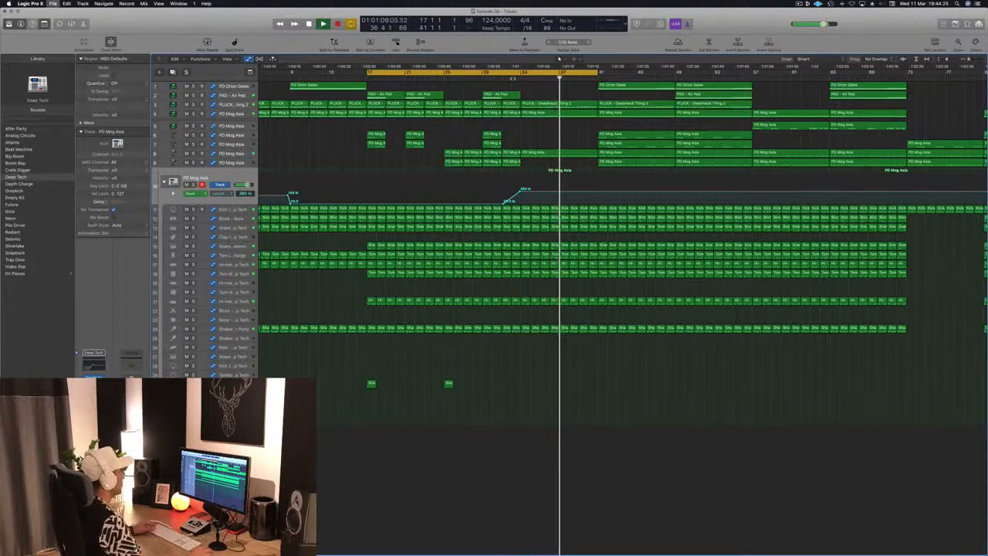
# - Shape the drum stack's low-cut automation to hold until bar 37, dip before bar 41, spike at bar 41 and drop, then save
pyautogui.press('super+Left')
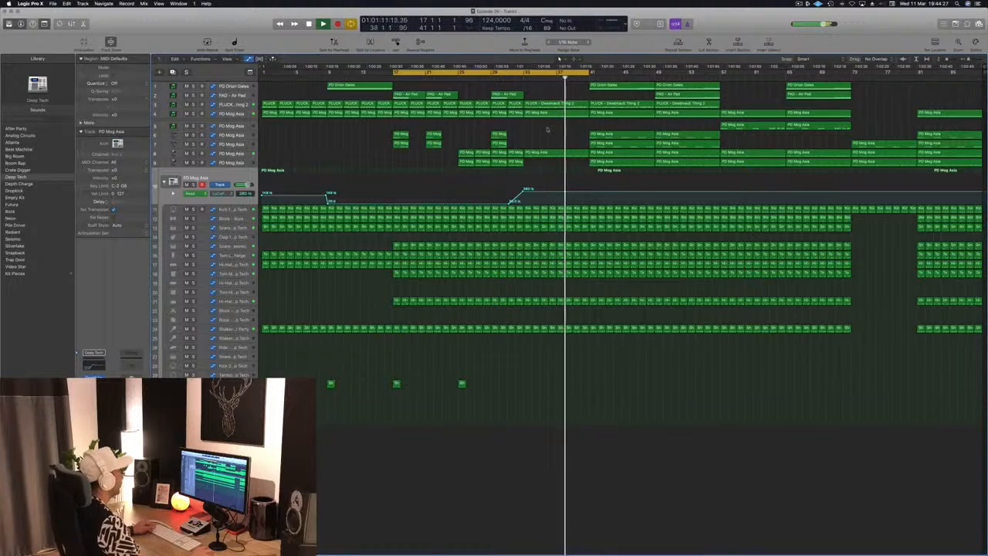
pyautogui.press('super+Right')
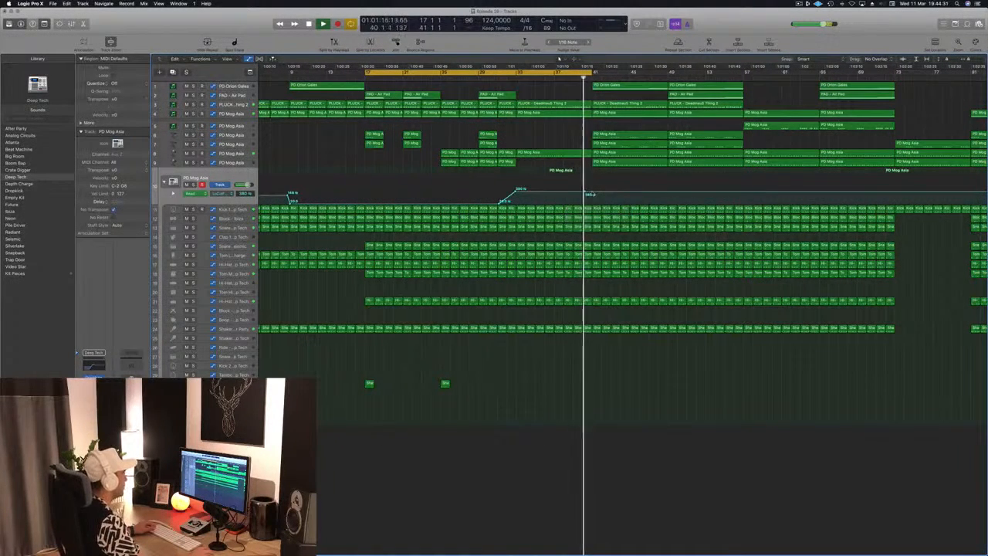
pyautogui.moveTo(592, 193)
pyautogui.mouseDown()
pyautogui.moveTo(595, 182)
pyautogui.moveTo(597, 200)
pyautogui.mouseUp()
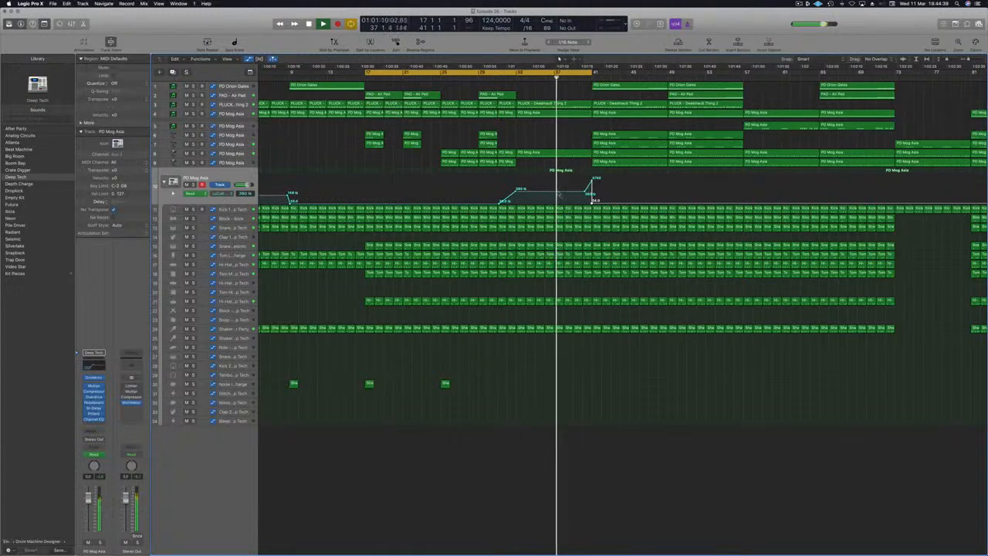
pyautogui.click(556, 193)
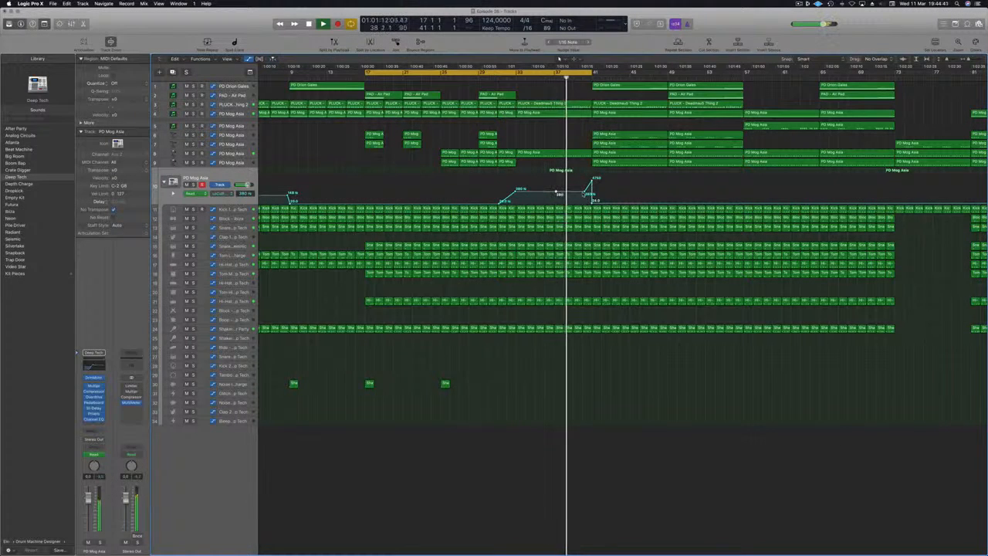
pyautogui.moveTo(586, 193); pyautogui.dragTo(585, 203)
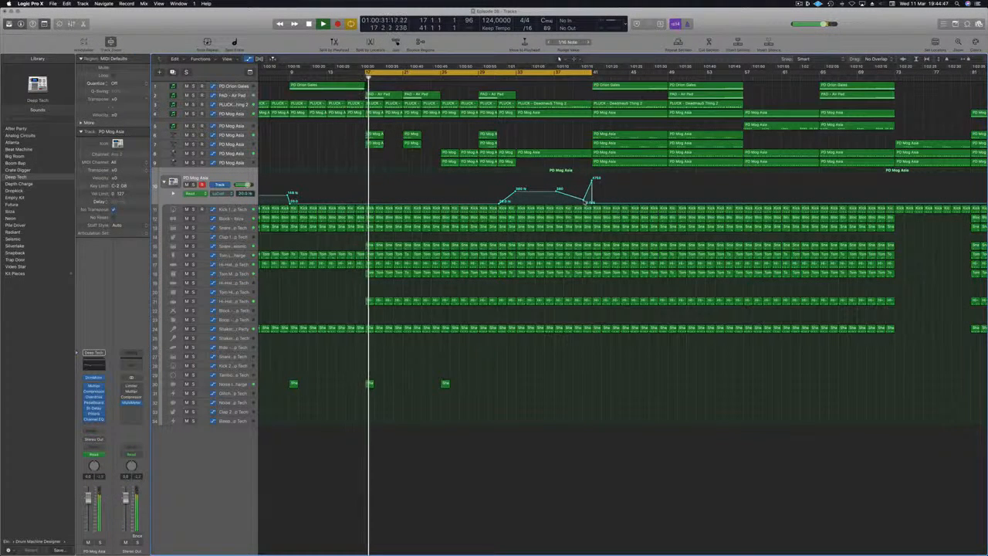
pyautogui.press('super+s')
pyautogui.scroll(-2, 452, 204)
pyautogui.hscroll(-2, 421, 206)
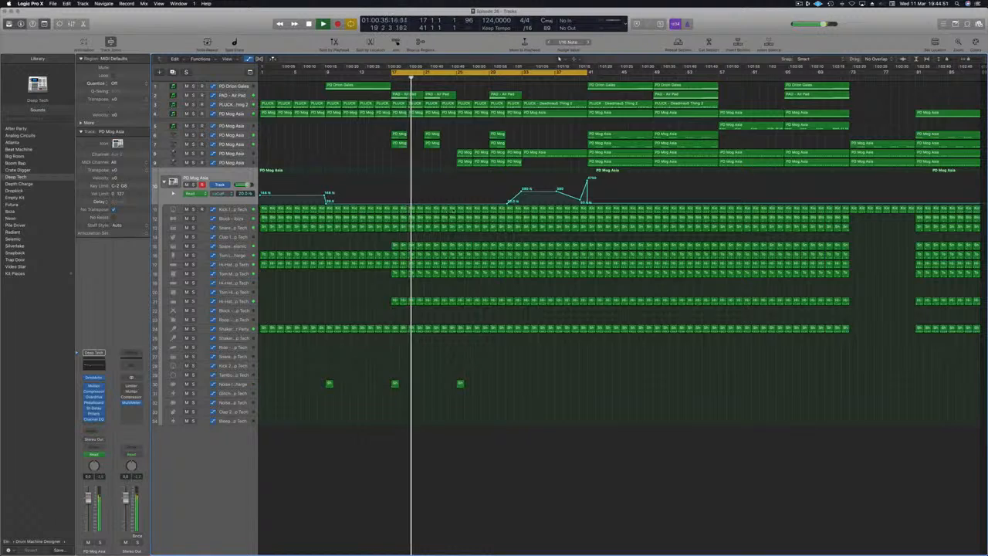
pyautogui.press('super+s')
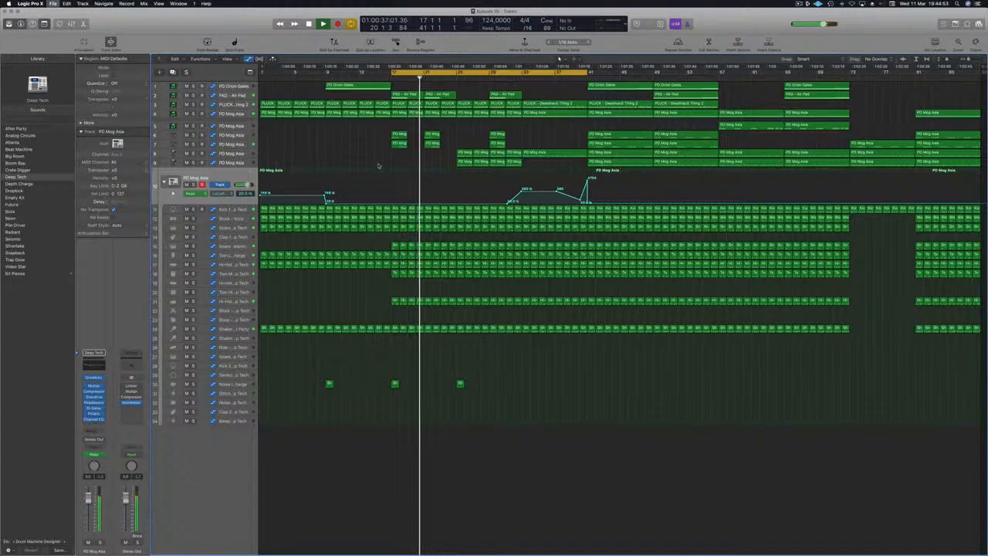
# - Audition the track 6 PD Mog Asia part in solo, then turn solo off and raise the track's volume
pyautogui.scroll(1, 378, 164)
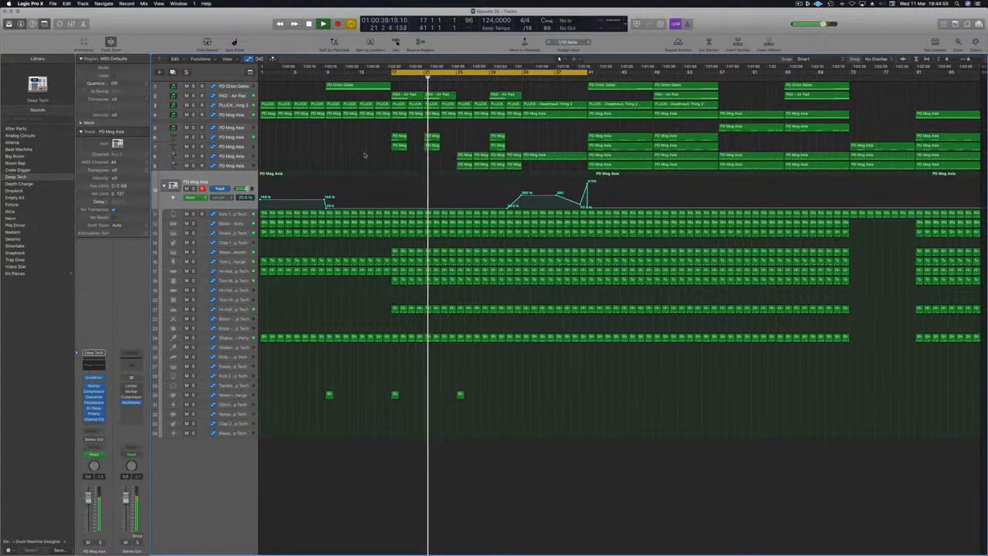
pyautogui.click(193, 137)
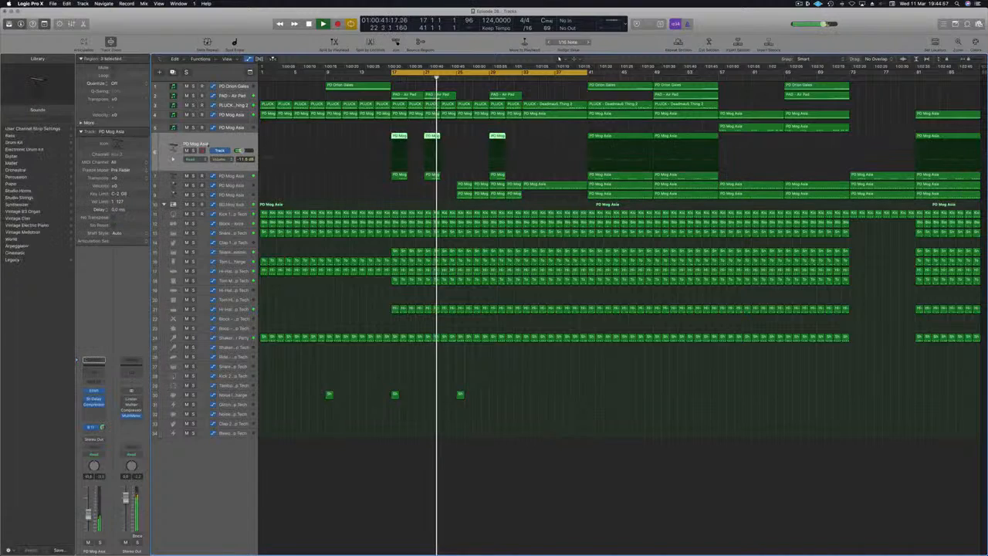
pyautogui.press('s')
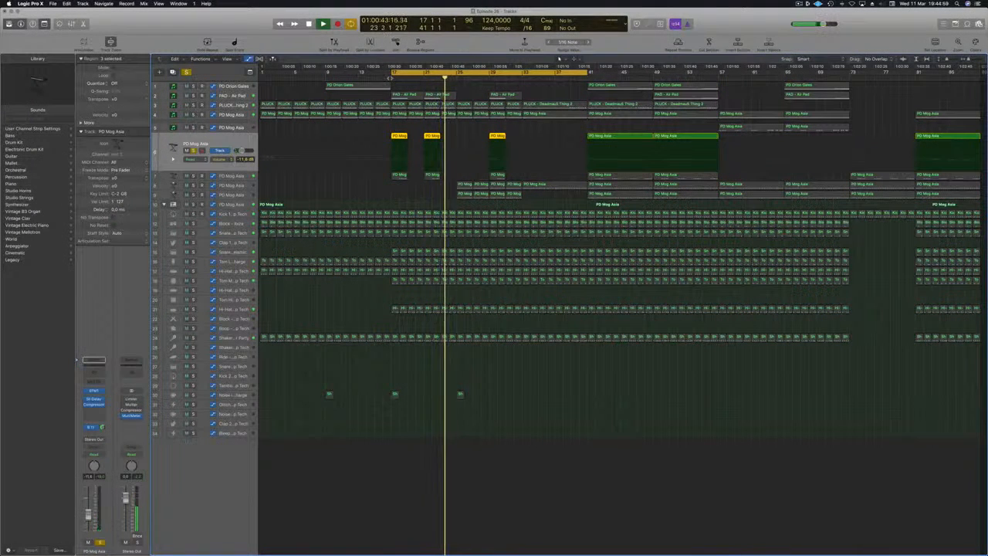
pyautogui.press('space')
pyautogui.press('space')
pyautogui.press('s')
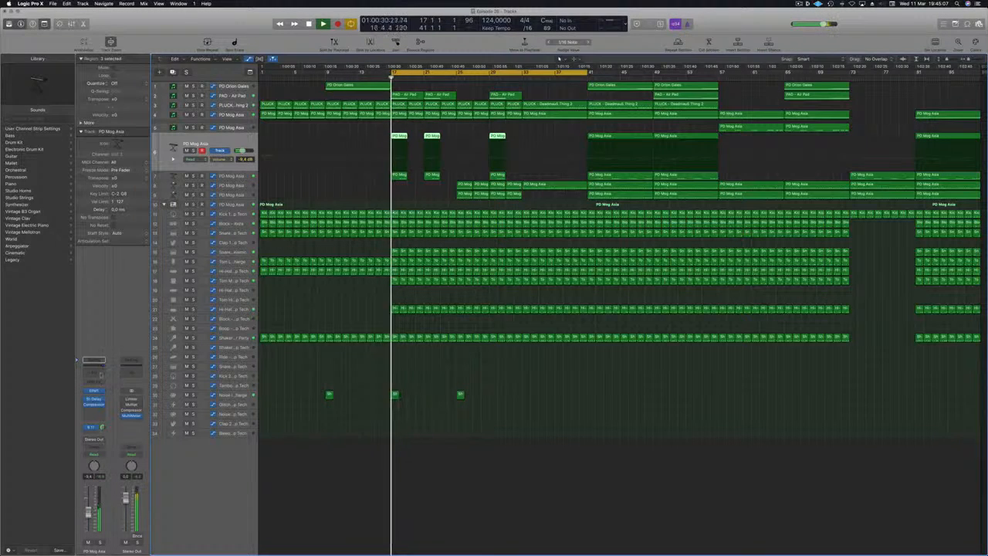
# - Insert a Channel EQ on track 6 and enable its low cut at 63 Hz
pyautogui.click(94, 372)
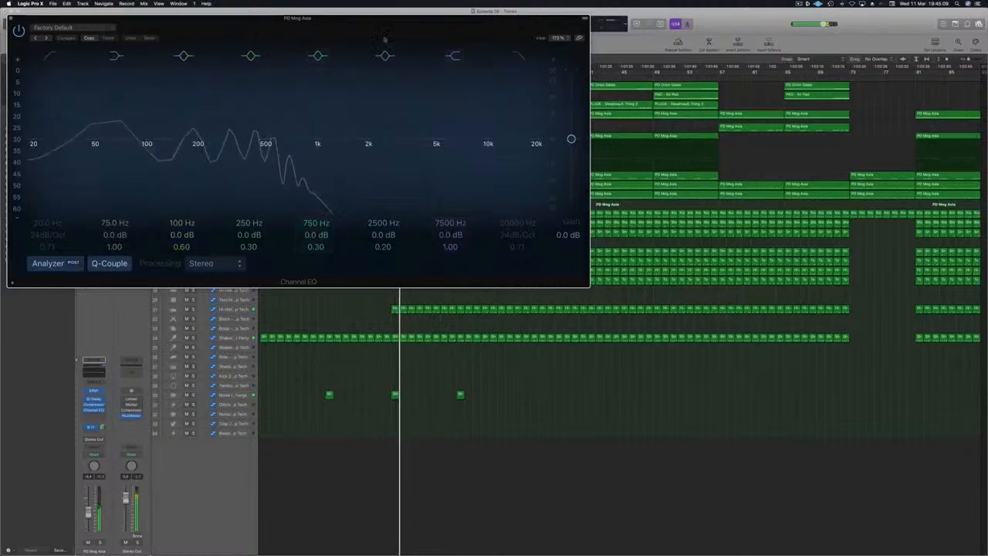
pyautogui.moveTo(378, 20); pyautogui.dragTo(799, 102)
pyautogui.moveTo(607, 100); pyautogui.dragTo(537, 108)
pyautogui.click(398, 146)
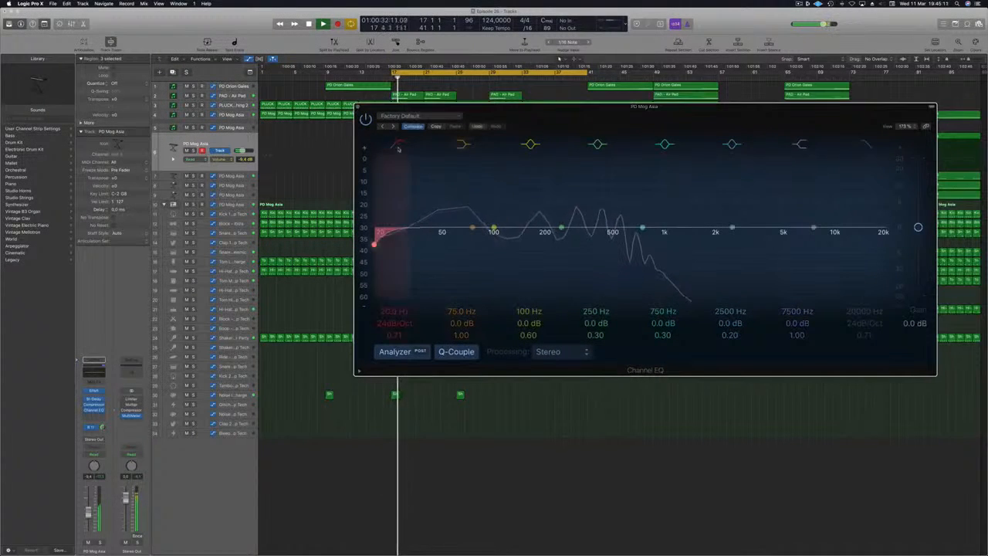
pyautogui.moveTo(400, 239); pyautogui.dragTo(459, 244)
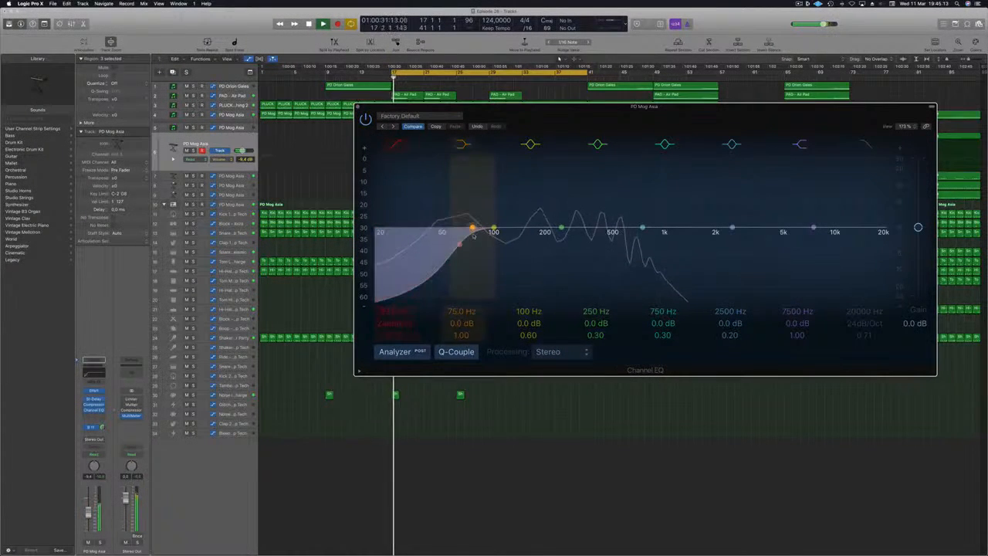
# - Move the track 6 EQ's 2500 Hz band to 970 Hz with a +2.0 dB boost and Q 0.35, then close the EQ
pyautogui.moveTo(733, 227); pyautogui.dragTo(692, 211)
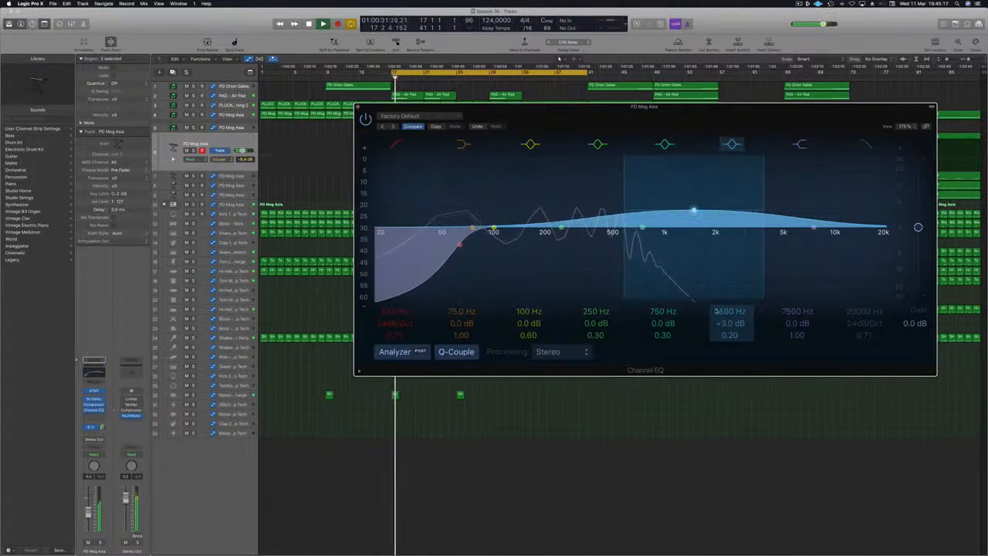
pyautogui.moveTo(729, 324)
pyautogui.mouseDown()
pyautogui.moveTo(730, 312)
pyautogui.moveTo(730, 330)
pyautogui.mouseUp()
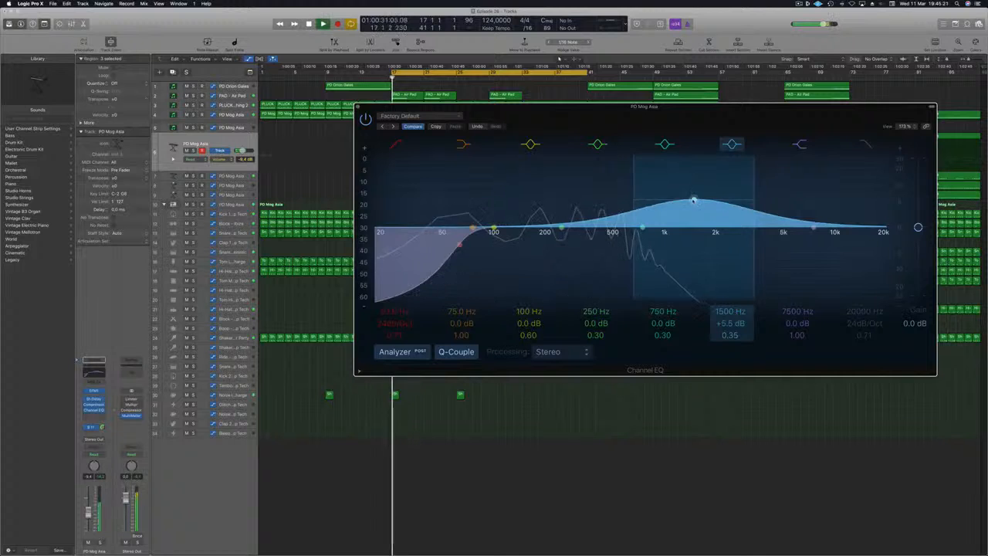
pyautogui.moveTo(694, 201); pyautogui.dragTo(661, 224)
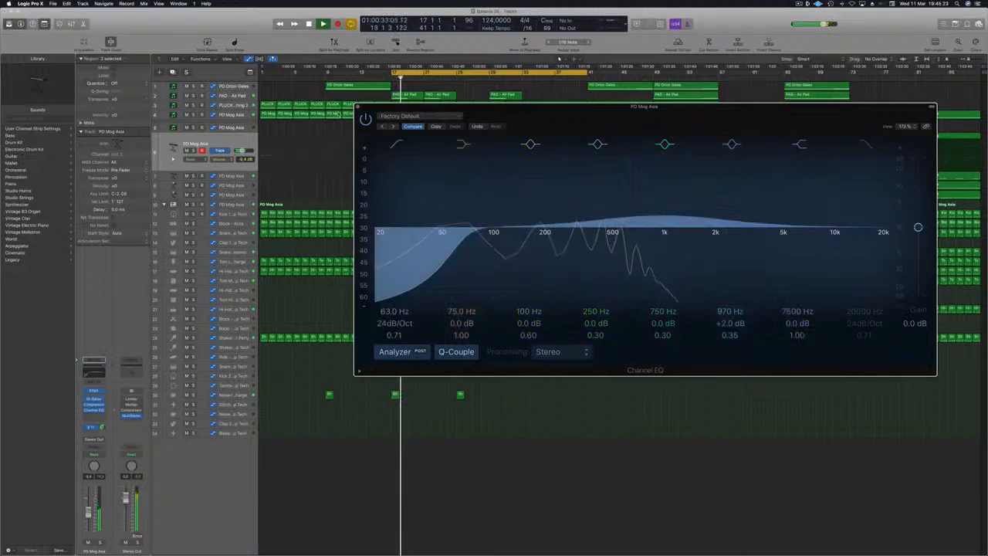
pyautogui.click(358, 107)
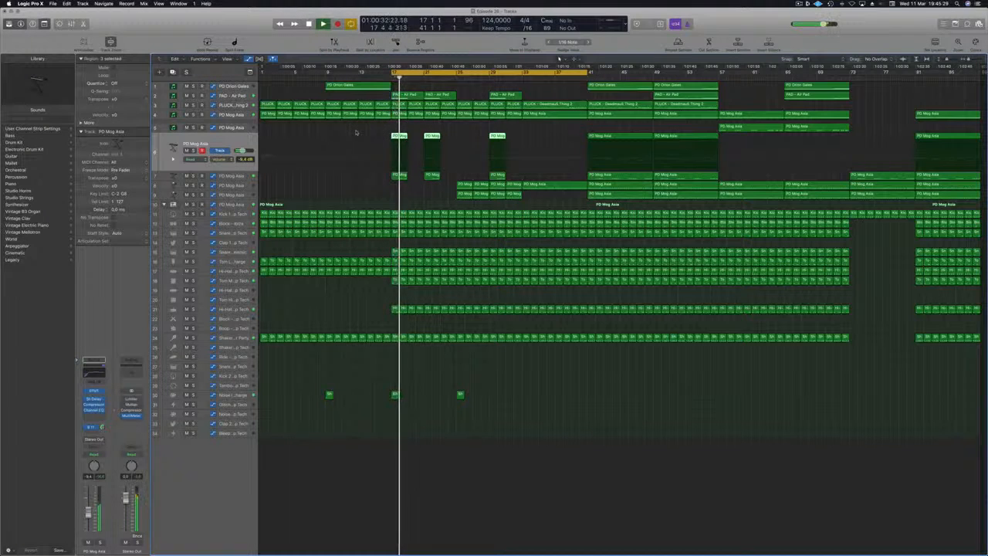
# - Insert a Channel EQ on the track 7 PD Mog Asia channel and enable a low cut at about 60 Hz
pyautogui.click(240, 175)
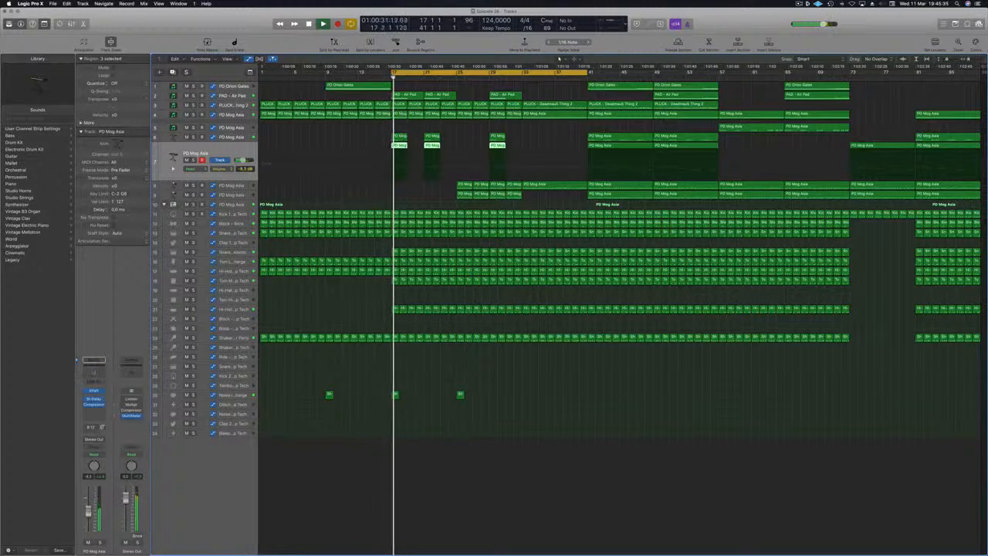
pyautogui.click(94, 373)
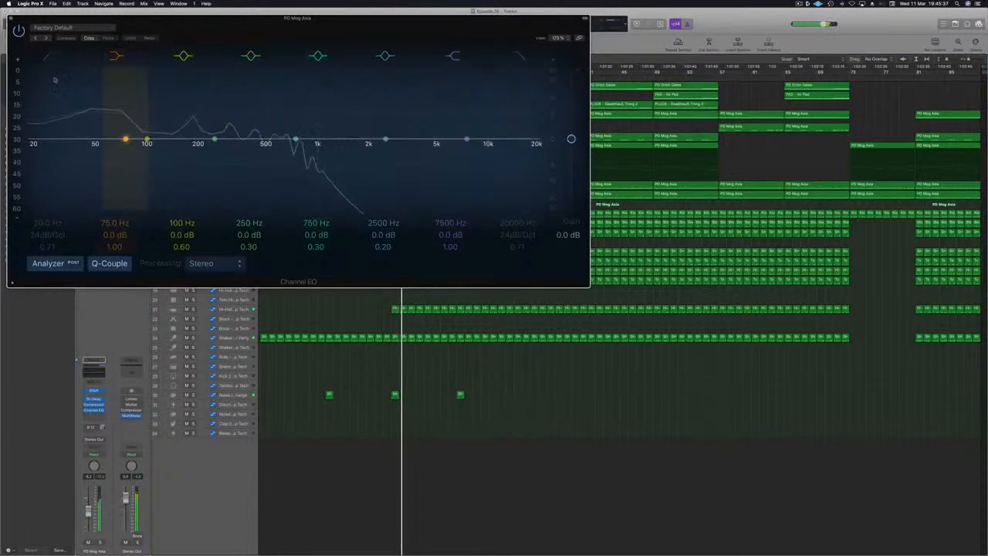
pyautogui.click(53, 57)
pyautogui.moveTo(52, 91); pyautogui.dragTo(142, 99)
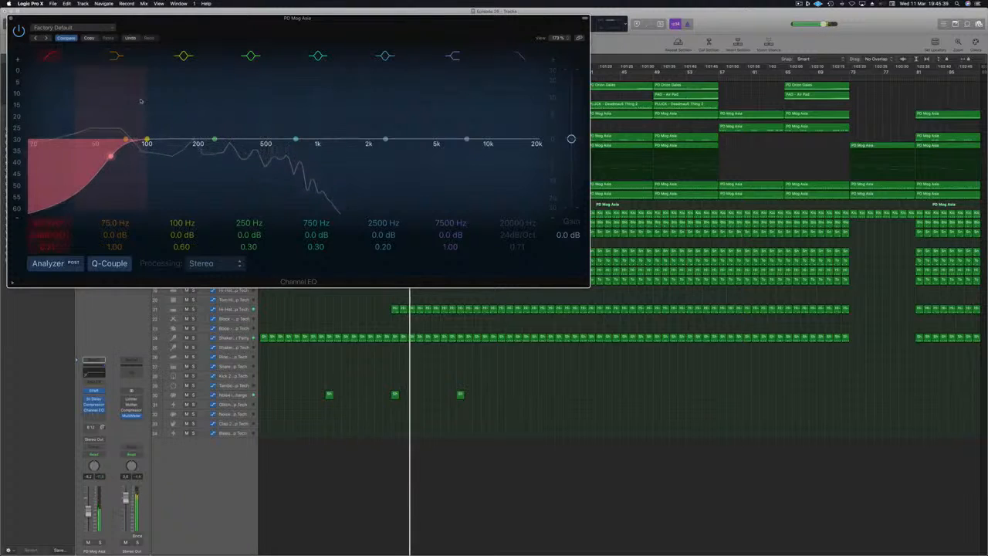
pyautogui.press('space')
pyautogui.moveTo(250, 38); pyautogui.dragTo(530, 122)
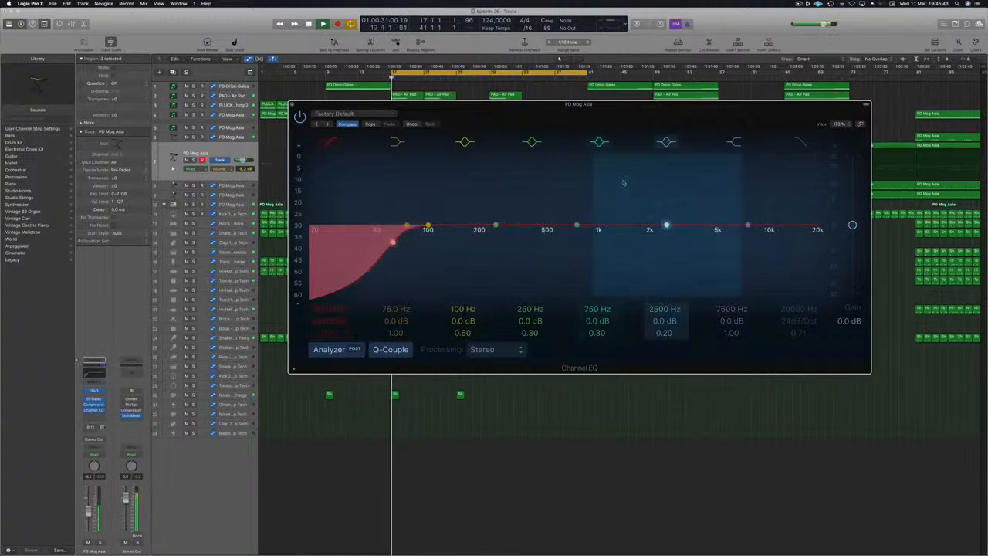
# - Move the track 7 EQ's 750 Hz band to 230 Hz with a +2.5 dB boost and Q 2.20, then close the EQ
pyautogui.moveTo(582, 233); pyautogui.dragTo(599, 211)
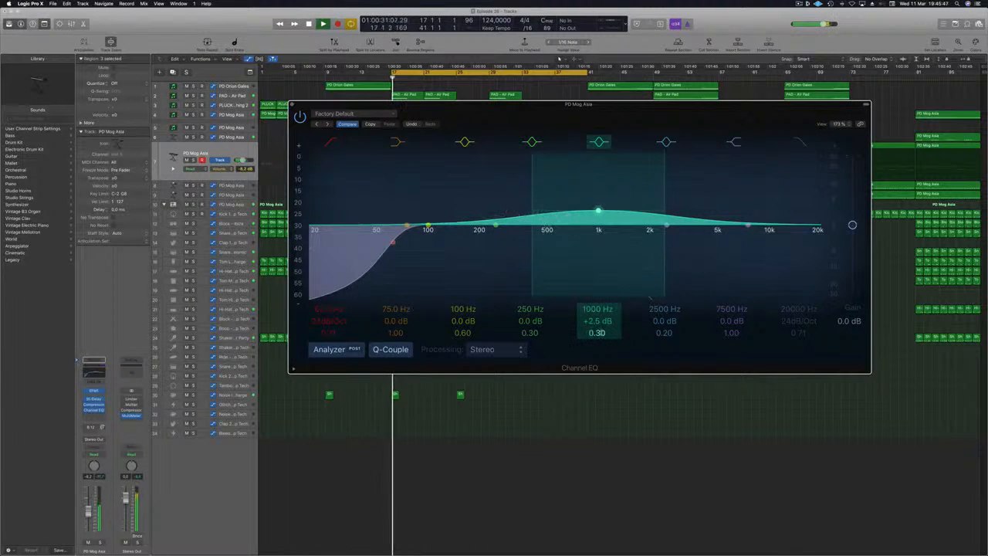
pyautogui.moveTo(597, 332); pyautogui.dragTo(597, 323)
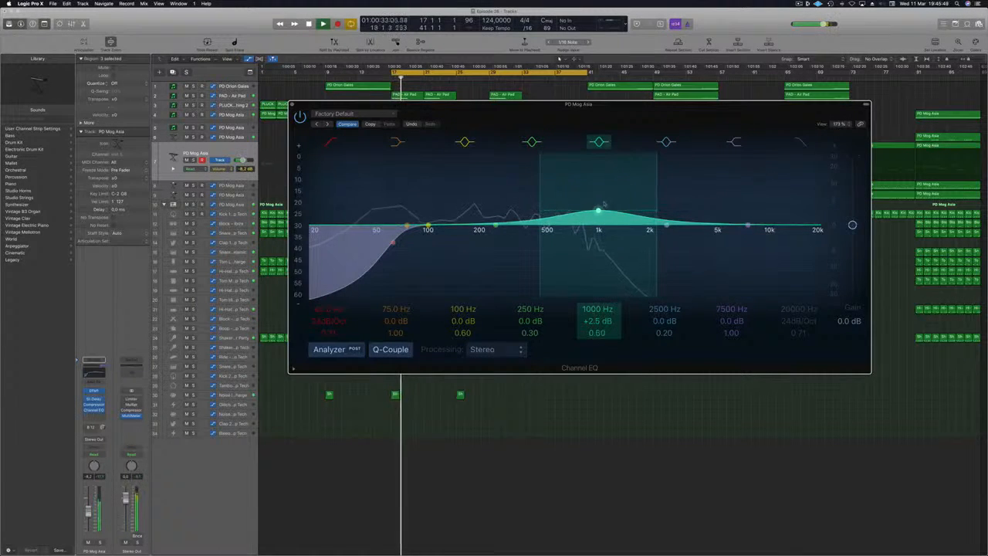
pyautogui.moveTo(602, 210); pyautogui.dragTo(480, 204)
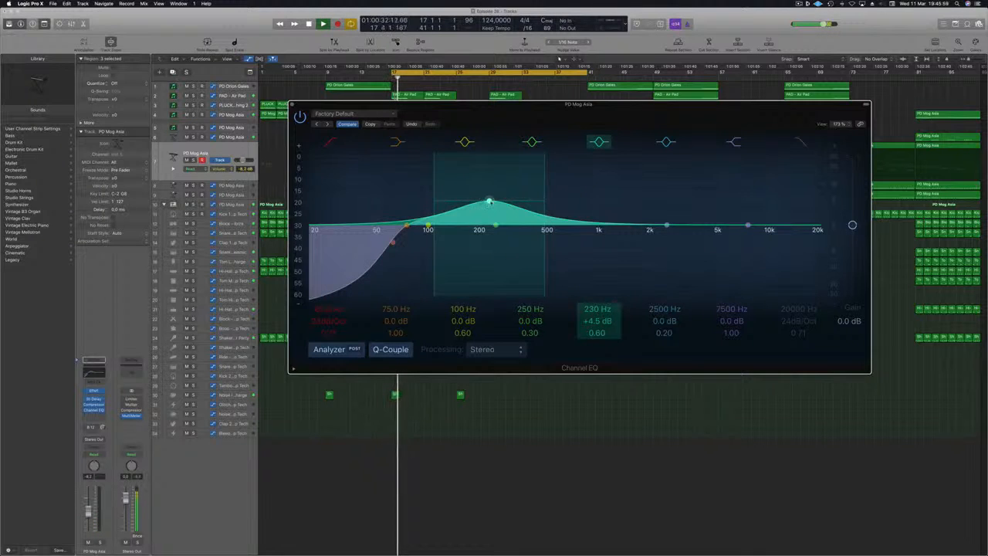
pyautogui.moveTo(489, 201); pyautogui.dragTo(489, 207)
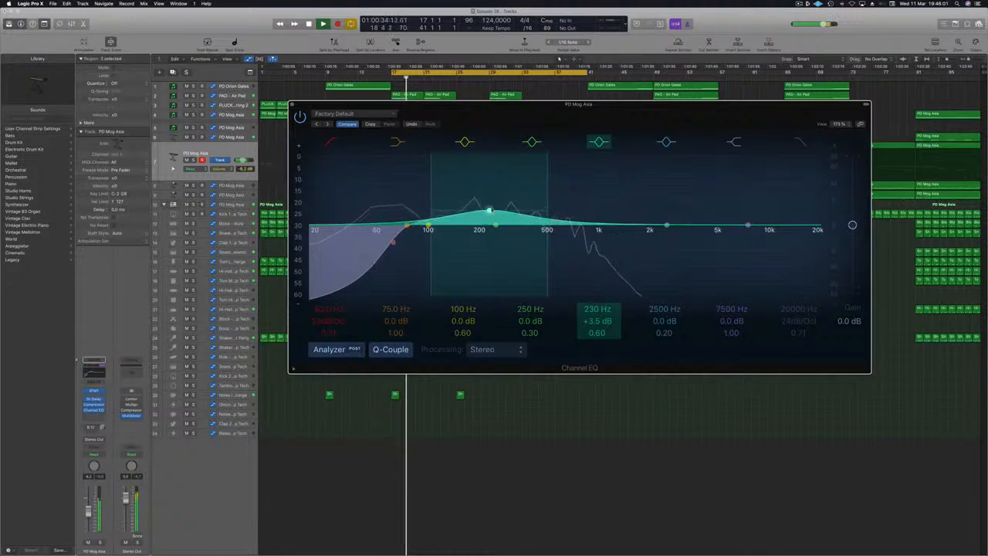
pyautogui.moveTo(597, 320)
pyautogui.mouseDown()
pyautogui.moveTo(597, 330)
pyautogui.moveTo(597, 317)
pyautogui.mouseUp()
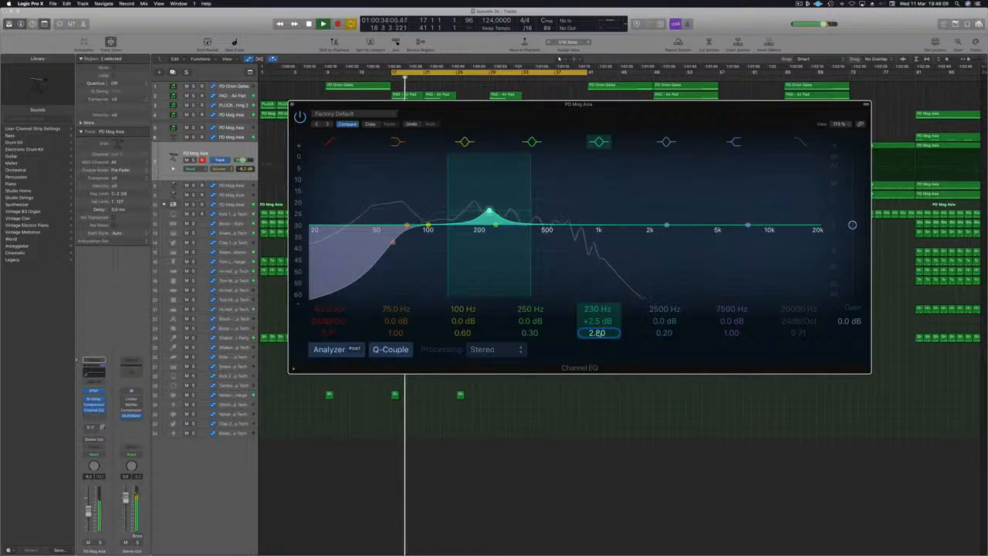
pyautogui.moveTo(597, 333); pyautogui.dragTo(597, 337)
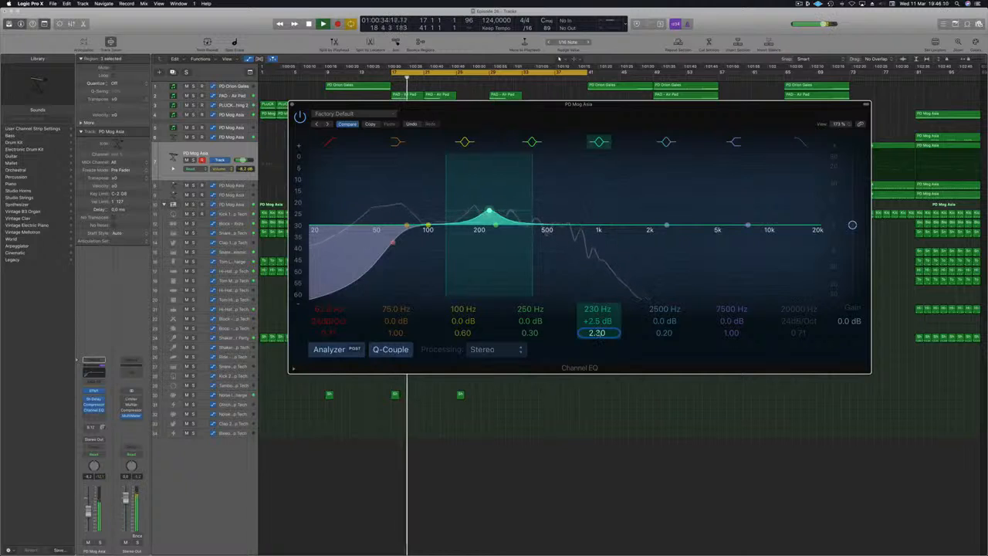
pyautogui.click(293, 105)
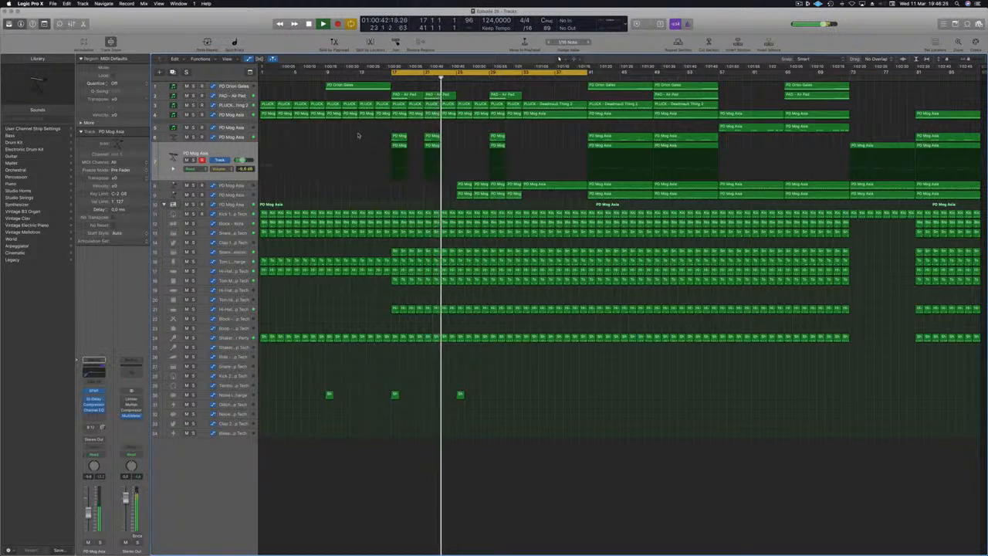
# - Stop playback, copy the bar 17 PD Mog Asia region from track 6 to the Clap 1 track at bar 19, and open it in the Piano Roll
pyautogui.press('space')
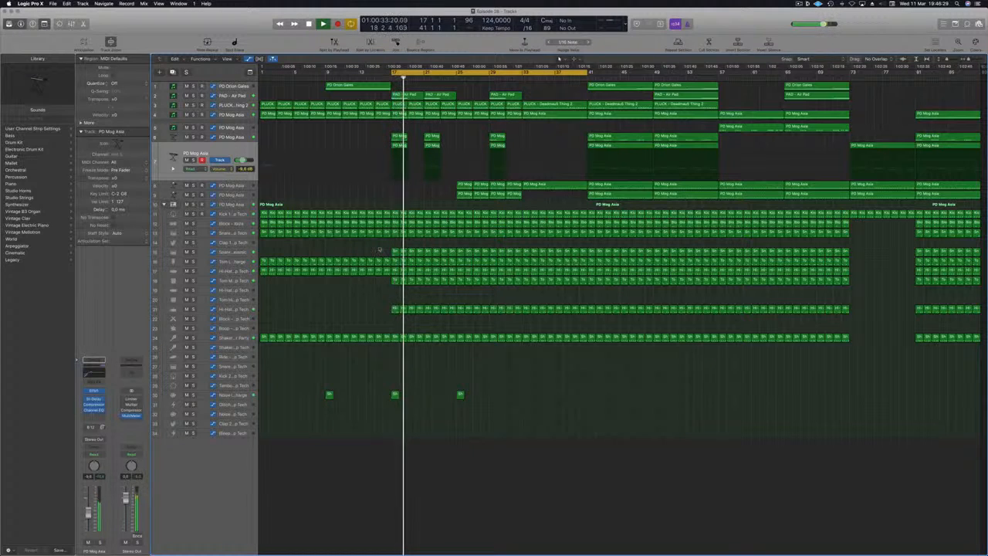
pyautogui.press('space')
pyautogui.click(251, 244)
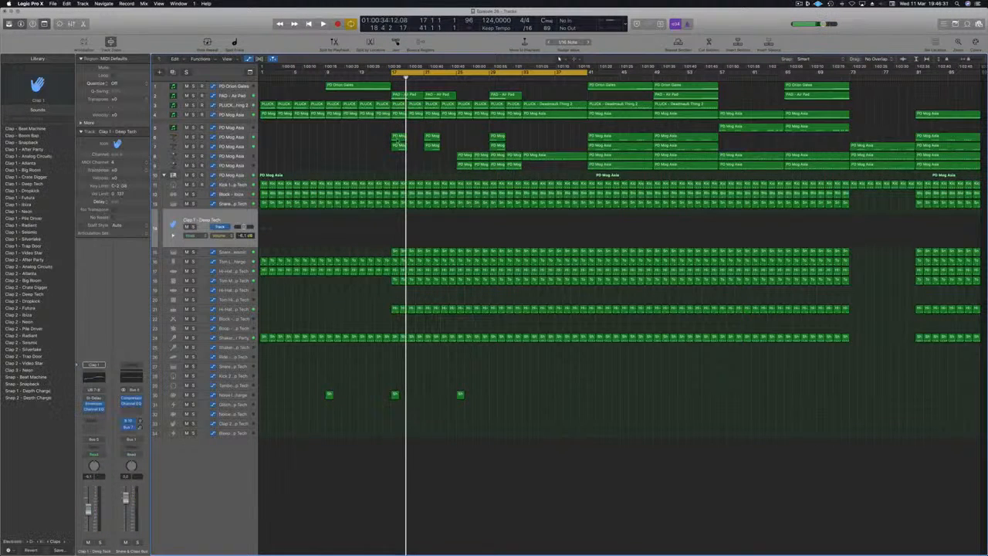
pyautogui.moveTo(399, 138); pyautogui.dragTo(417, 224)
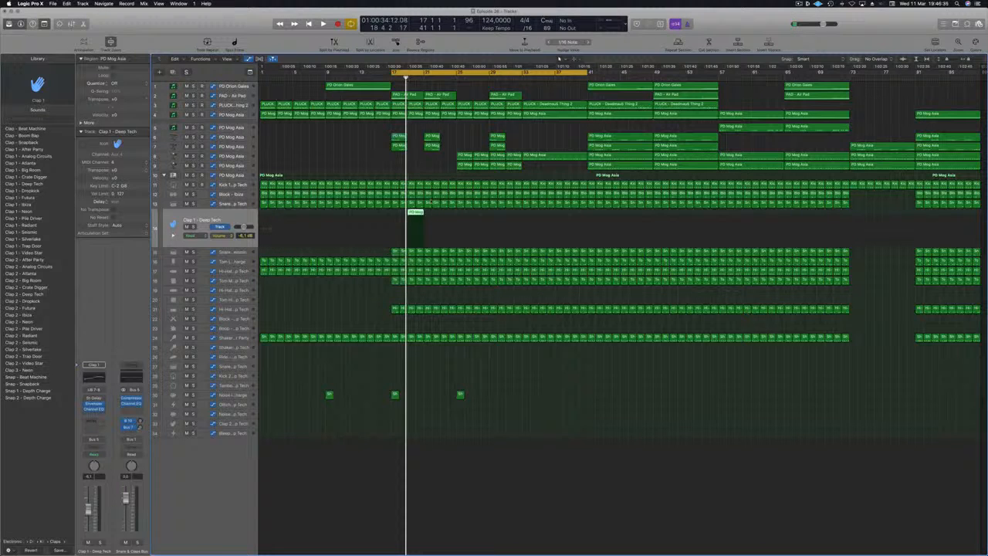
pyautogui.doubleClick(415, 213)
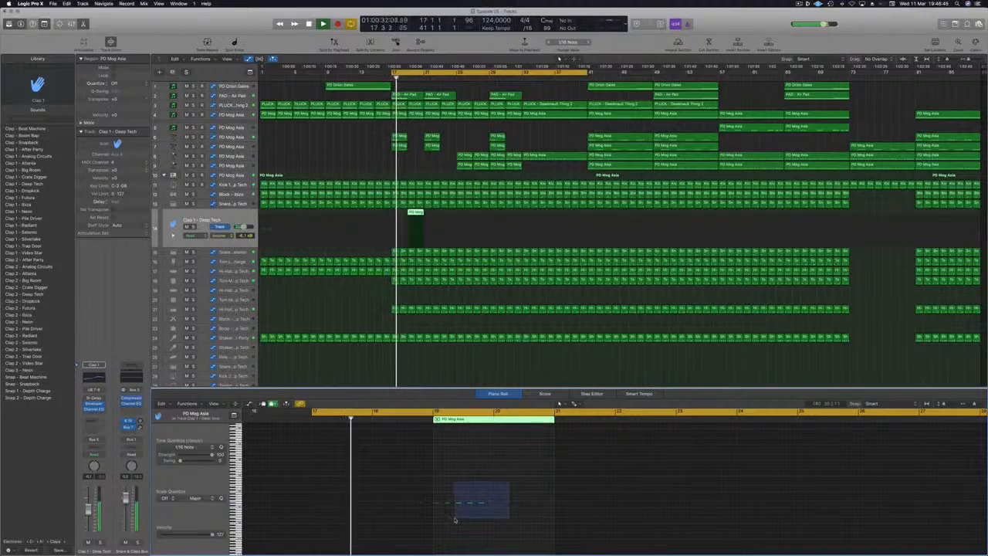
# - Remove the last three notes from the clap region at bar 19 and copy that region to bar 23
pyautogui.moveTo(455, 520); pyautogui.dragTo(456, 519)
pyautogui.scroll(2, 487, 501)
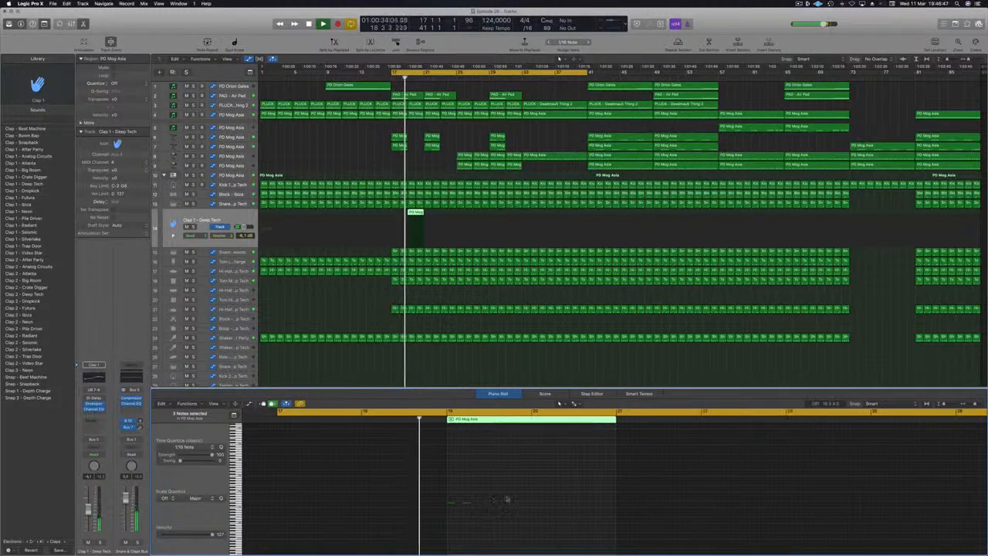
pyautogui.scroll(-1, 507, 499)
pyautogui.hscroll(-1, 510, 497)
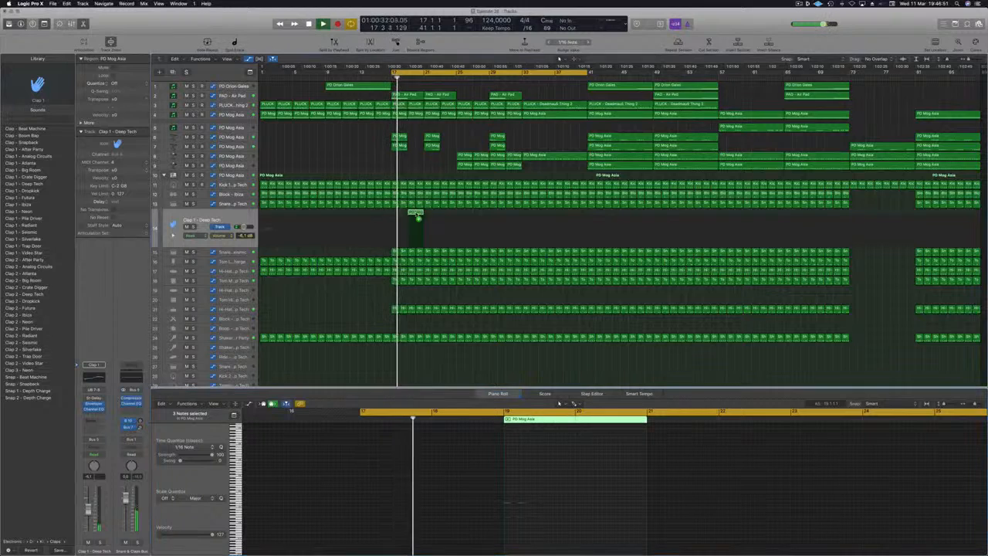
pyautogui.moveTo(417, 214); pyautogui.dragTo(449, 216)
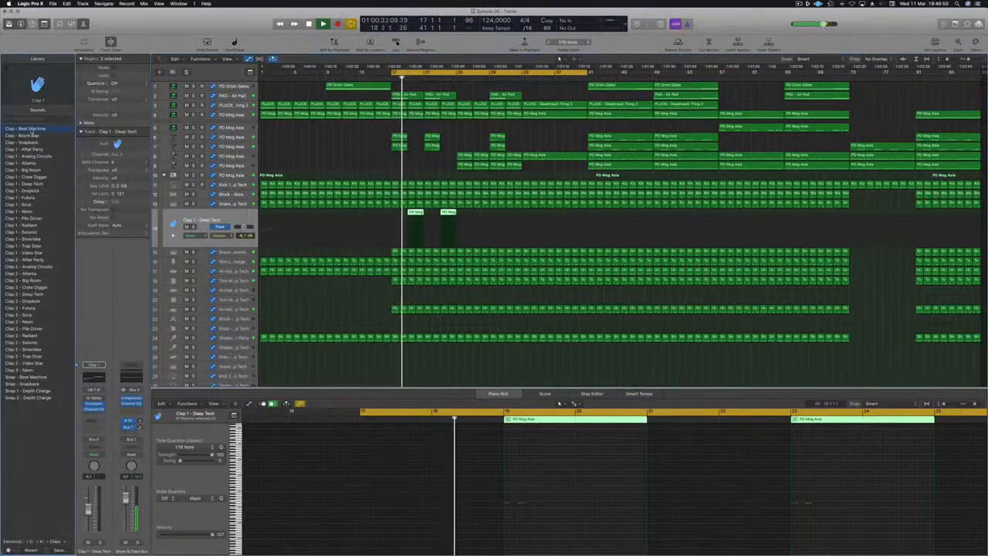
# - Switch the clap track's sound to Clap 1 - Analog Circuits and add a send to Bus 11
pyautogui.click(29, 136)
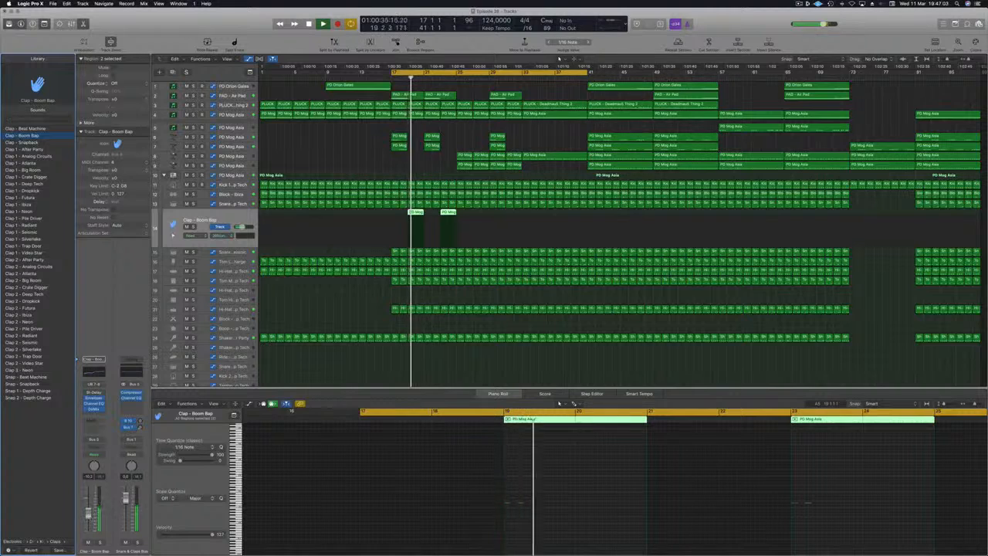
pyautogui.click(34, 143)
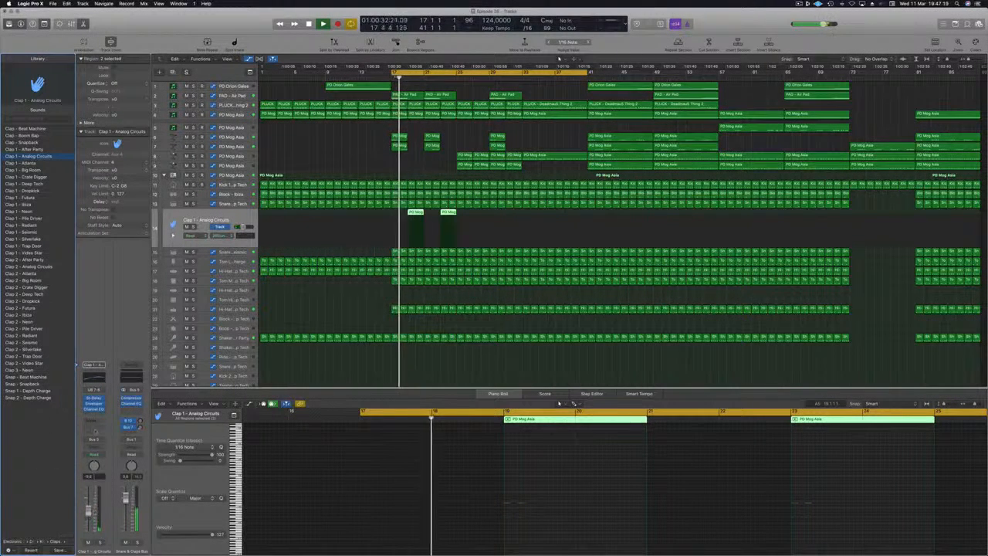
pyautogui.click(93, 437)
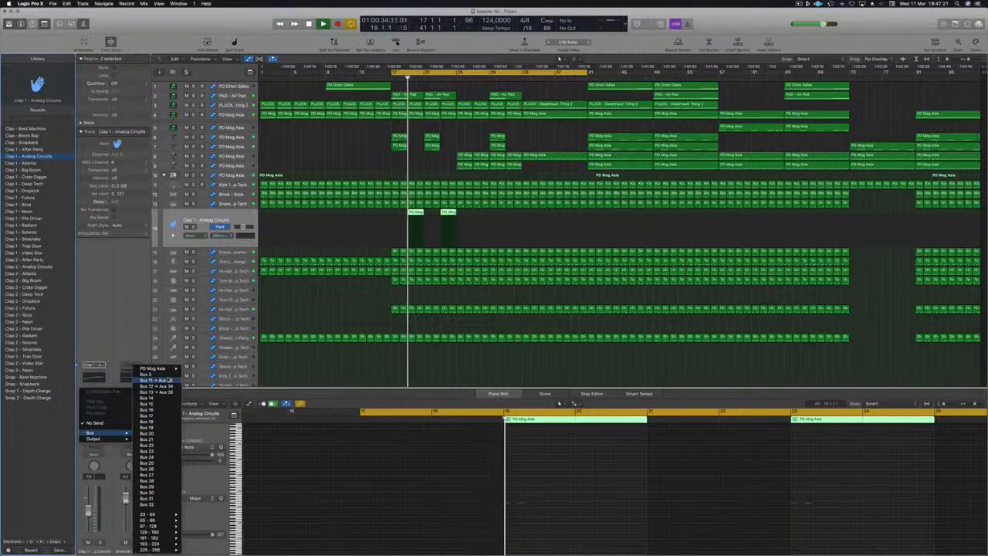
pyautogui.click(169, 380)
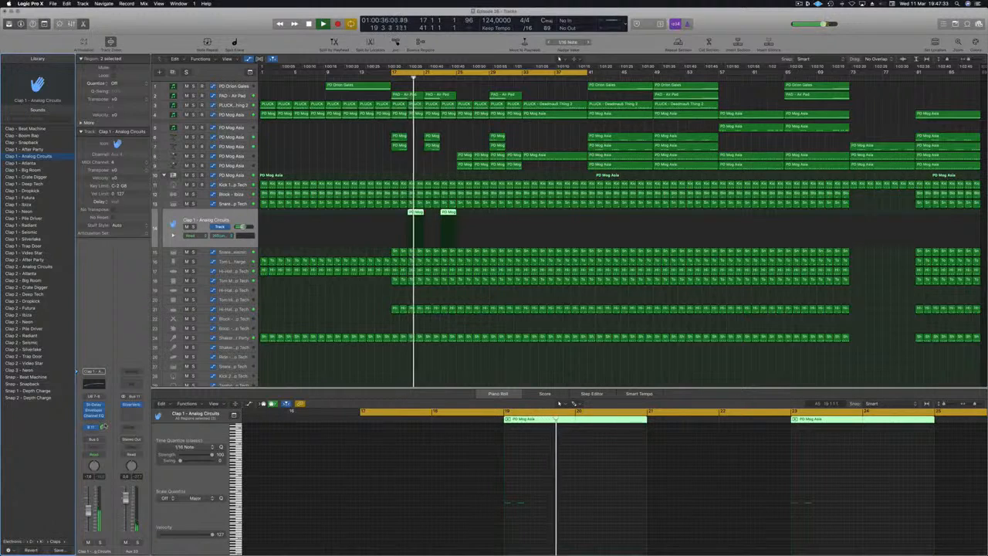
# - Inspect the SilverVerb settings on the Bus 11 reverb aux
pyautogui.click(133, 406)
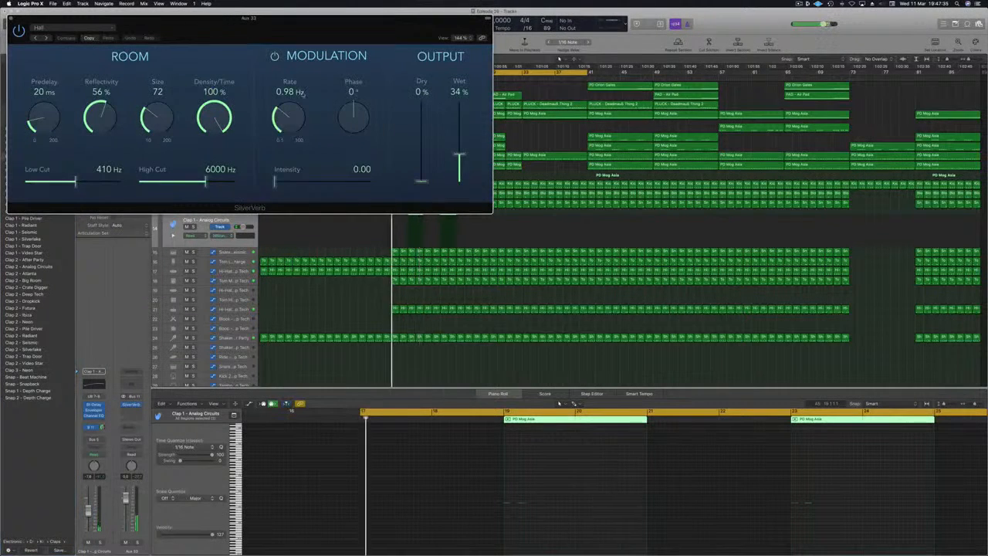
pyautogui.moveTo(74, 21); pyautogui.dragTo(163, 37)
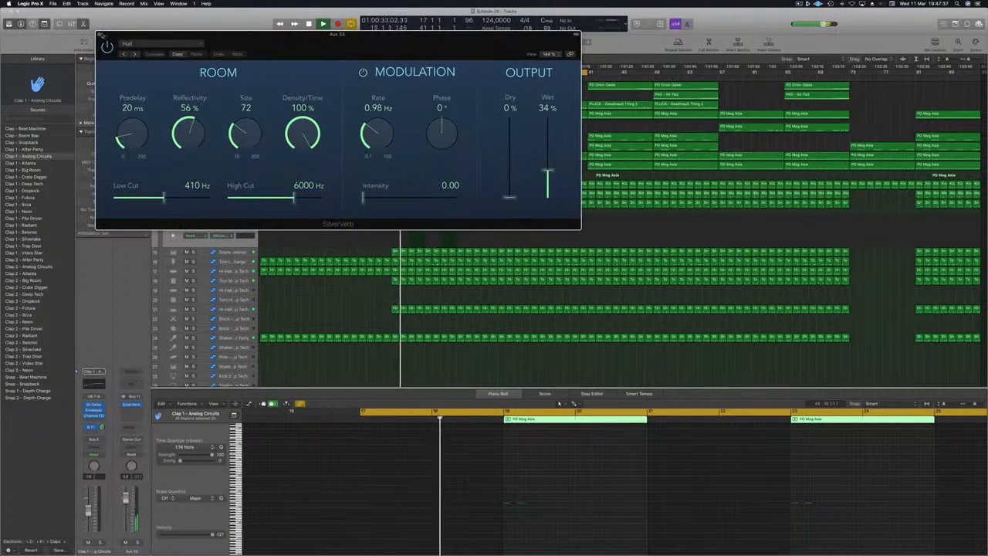
pyautogui.click(100, 35)
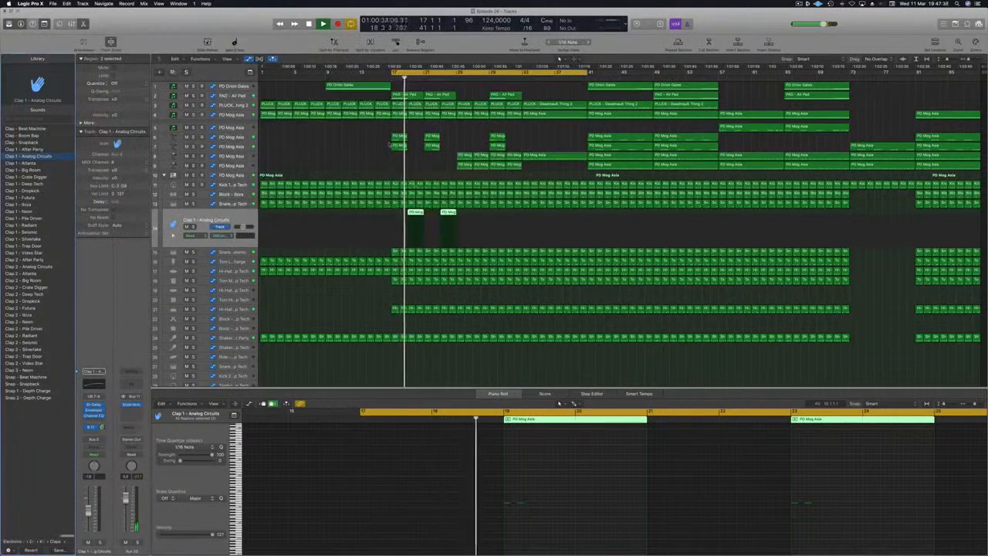
pyautogui.click(356, 167)
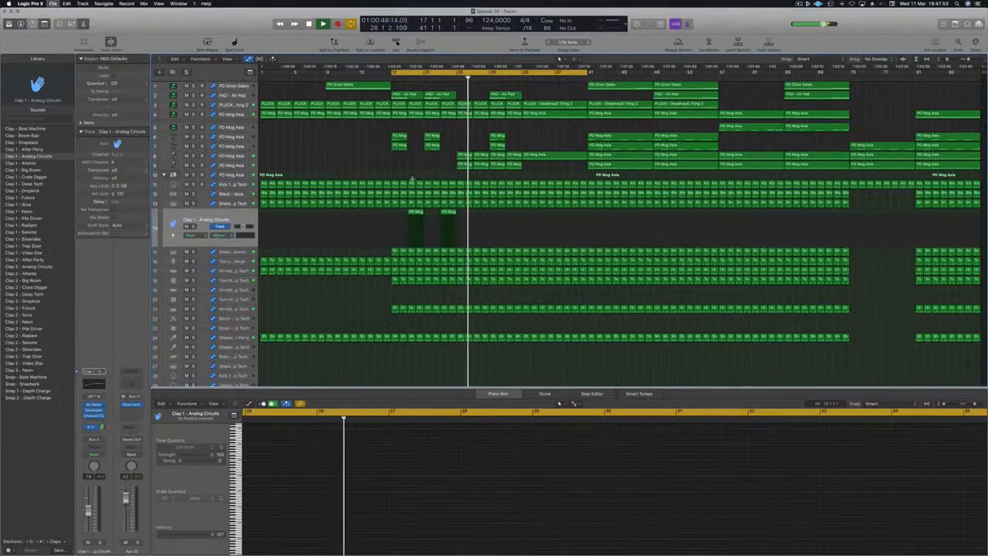
# - Add an extra kick note near the end of the Kick 1 region at bar 24
pyautogui.click(439, 79)
pyautogui.scroll(4, 444, 146)
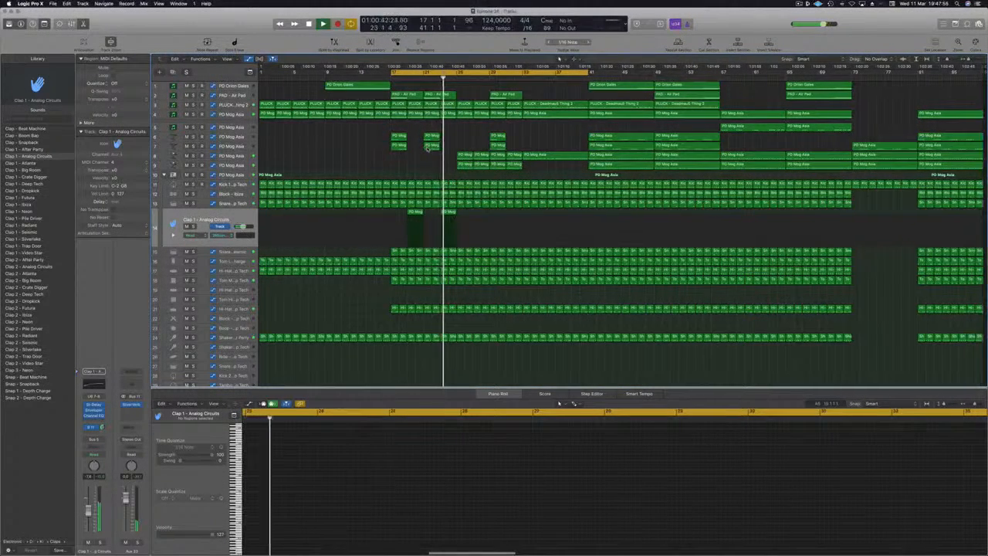
pyautogui.click(458, 185)
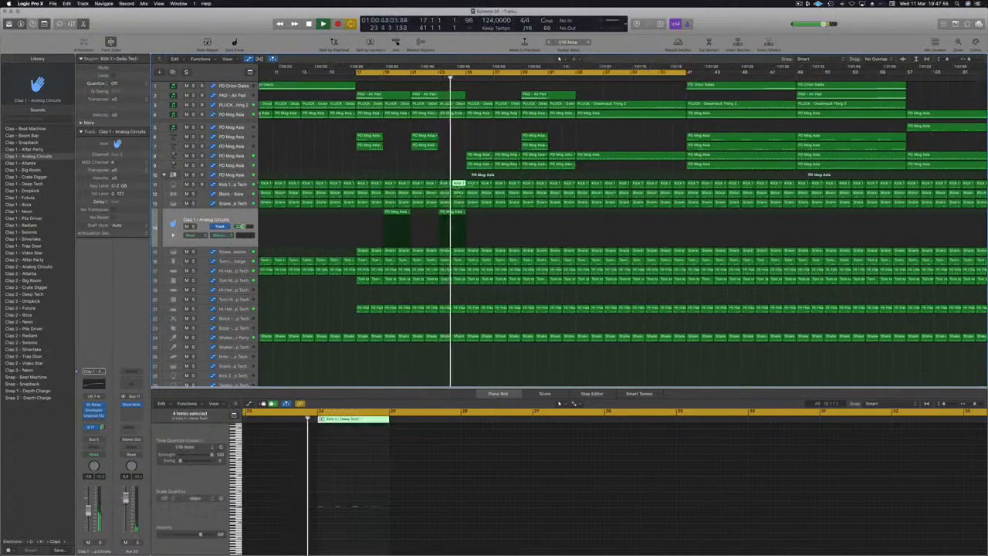
pyautogui.click(374, 508)
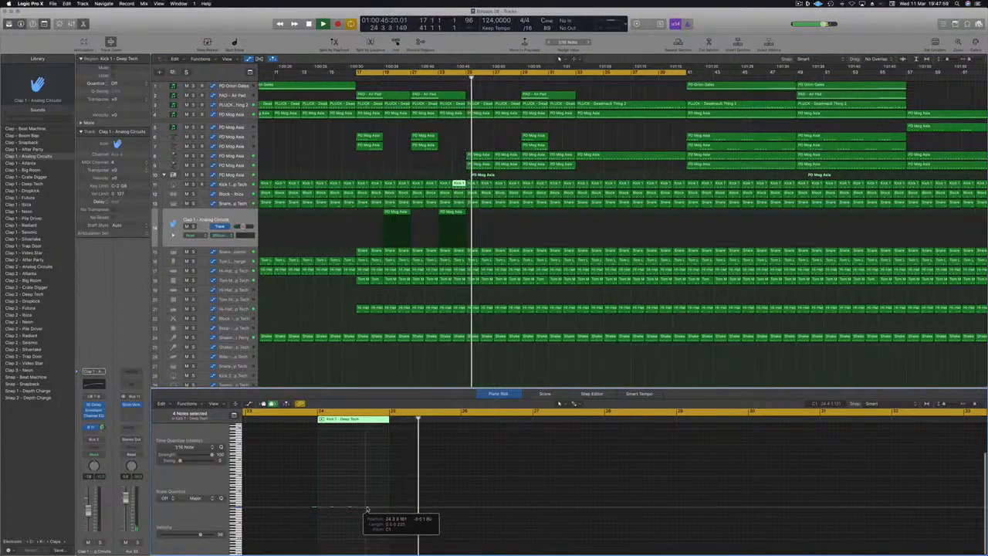
pyautogui.click(383, 496)
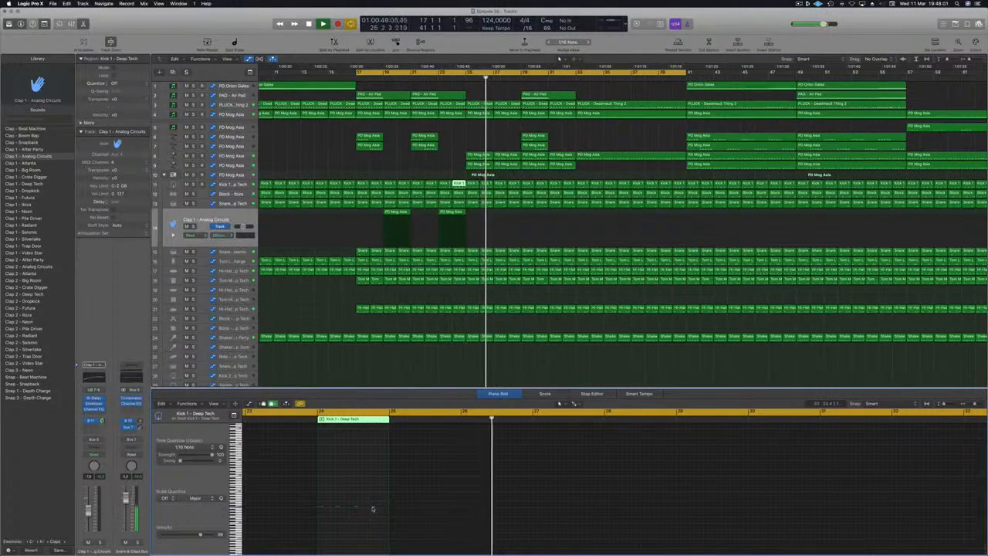
pyautogui.click(374, 508)
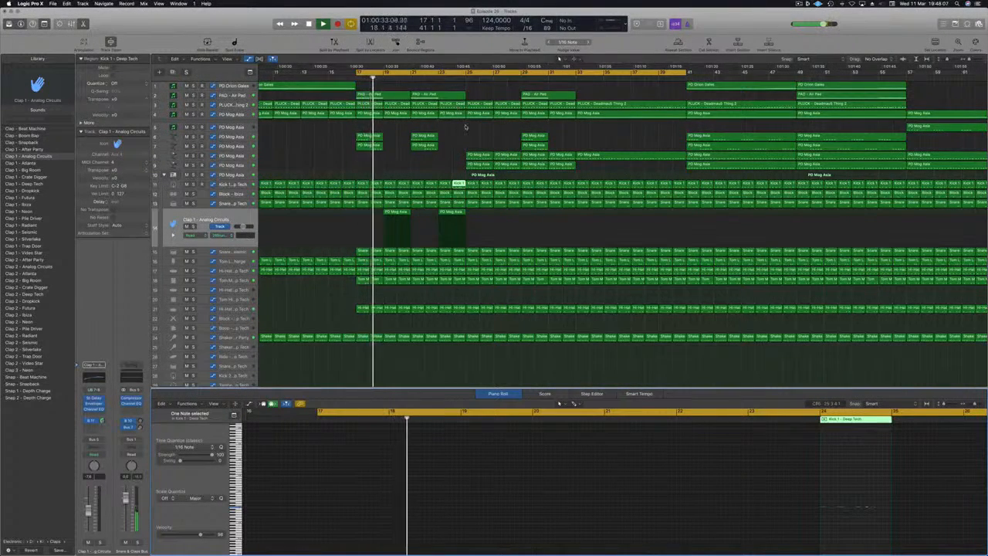
# - Add a second snare note near the end of the Snare 1 region at bar 24 and play it back from about bar 23
pyautogui.scroll(5, 465, 126)
pyautogui.scroll(3, 464, 127)
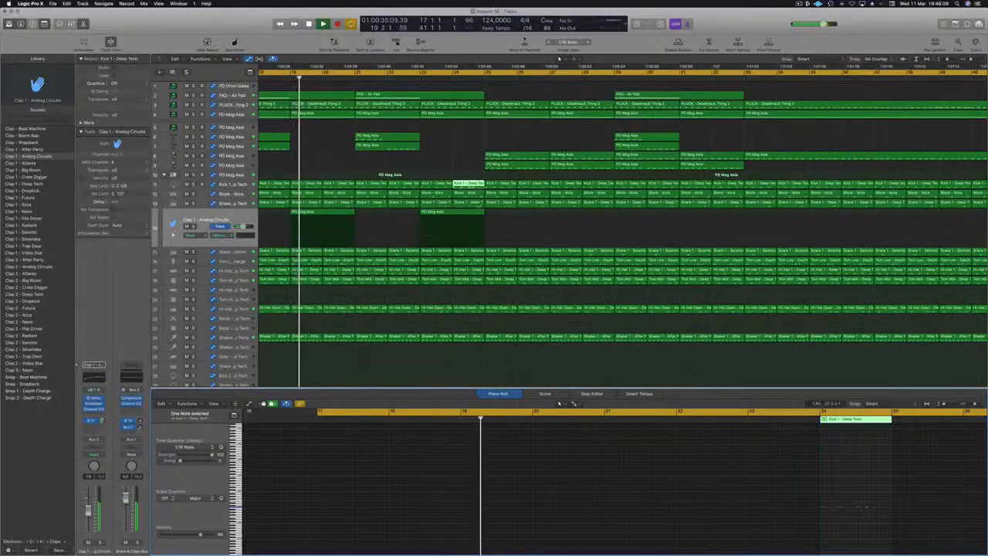
pyautogui.click(470, 193)
pyautogui.click(475, 203)
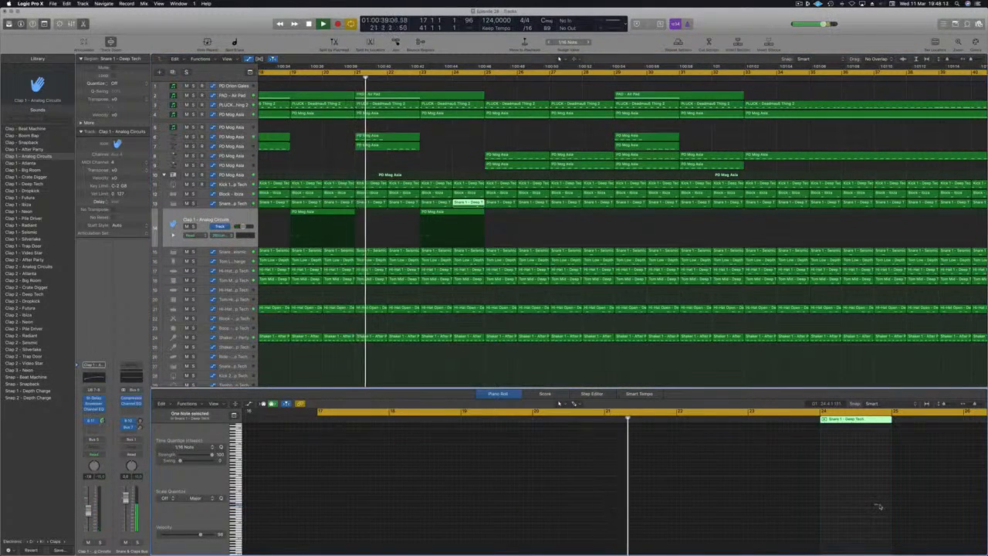
pyautogui.click(883, 507)
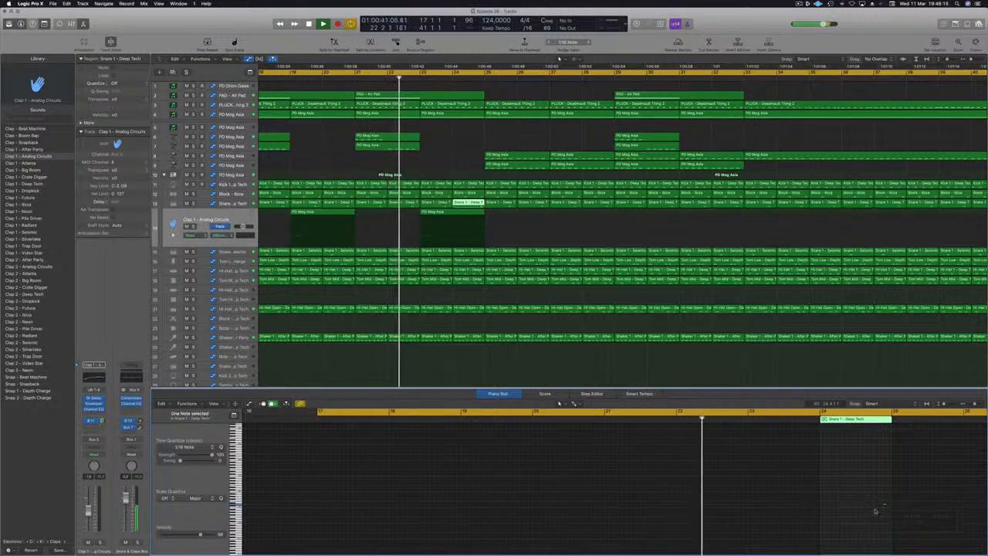
pyautogui.moveTo(886, 506)
pyautogui.mouseDown()
pyautogui.moveTo(877, 506)
pyautogui.moveTo(885, 503)
pyautogui.mouseUp()
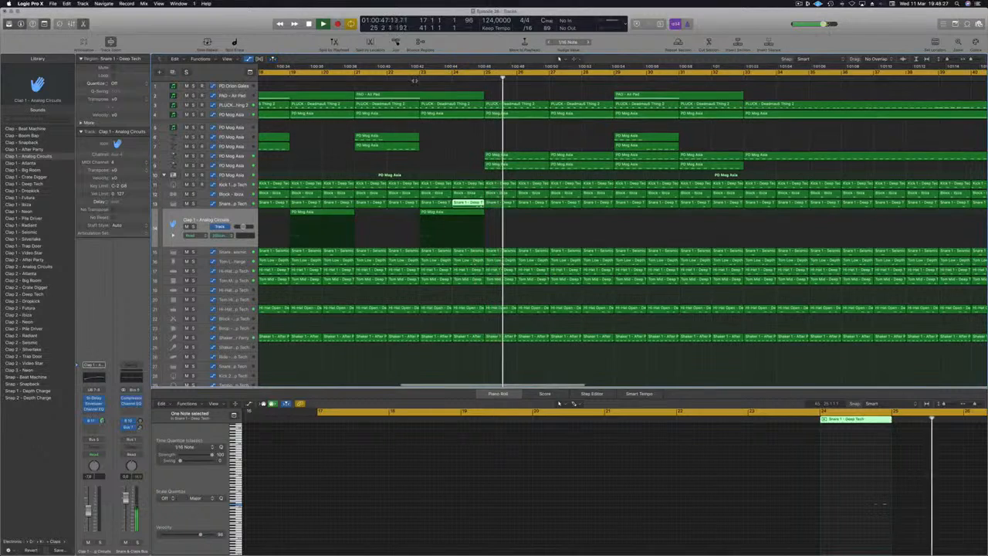
pyautogui.click(419, 77)
pyautogui.click(453, 145)
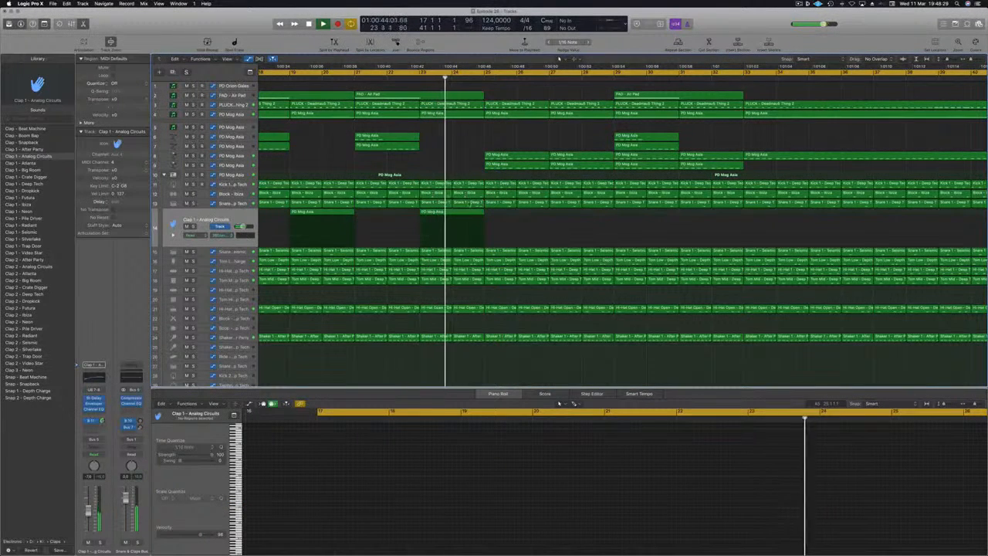
# - Copy the bar 24 snare region to the Snare 3 - Deep Tech track and move its two notes to a higher pitch
pyautogui.click(460, 203)
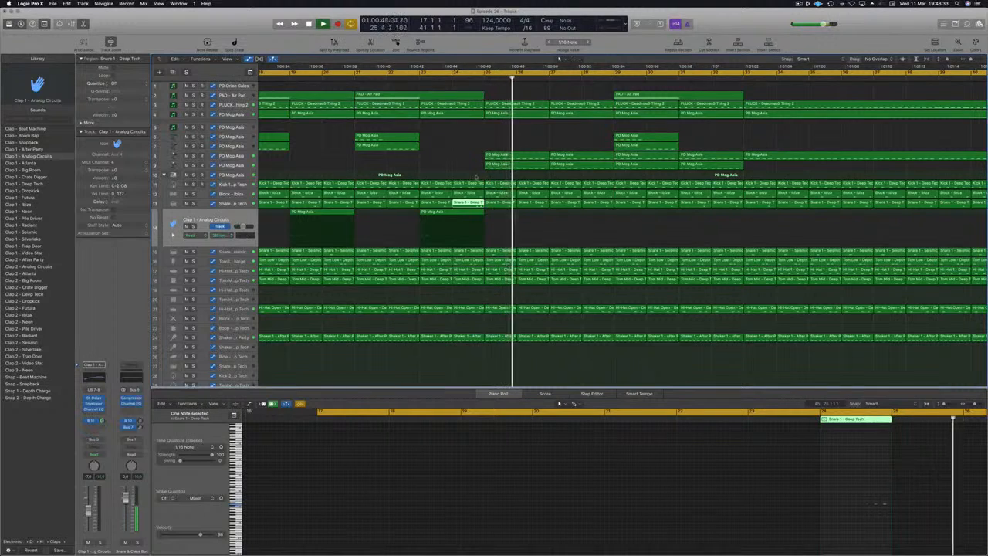
pyautogui.scroll(-2, 498, 223)
pyautogui.scroll(-4, 502, 220)
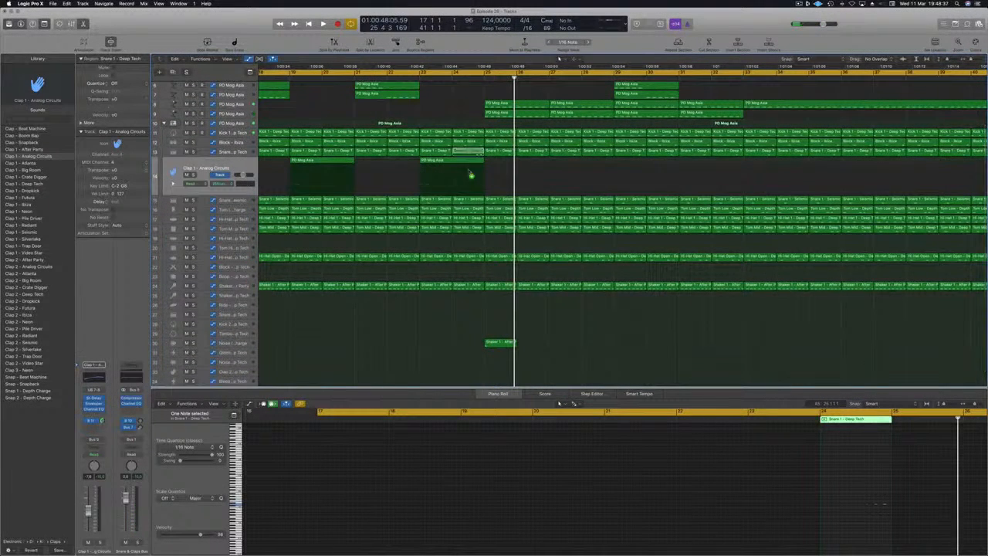
pyautogui.moveTo(471, 174); pyautogui.dragTo(475, 305)
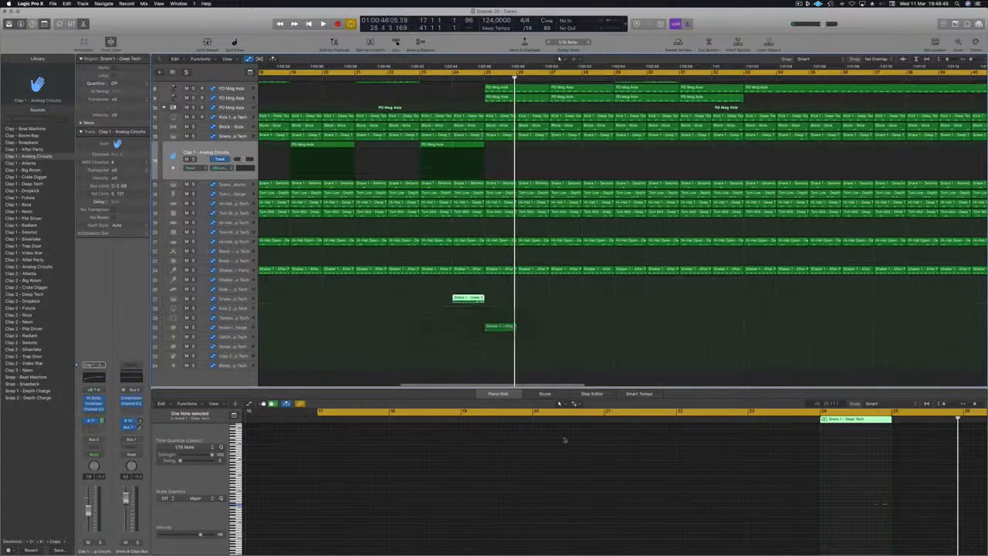
pyautogui.click(842, 479)
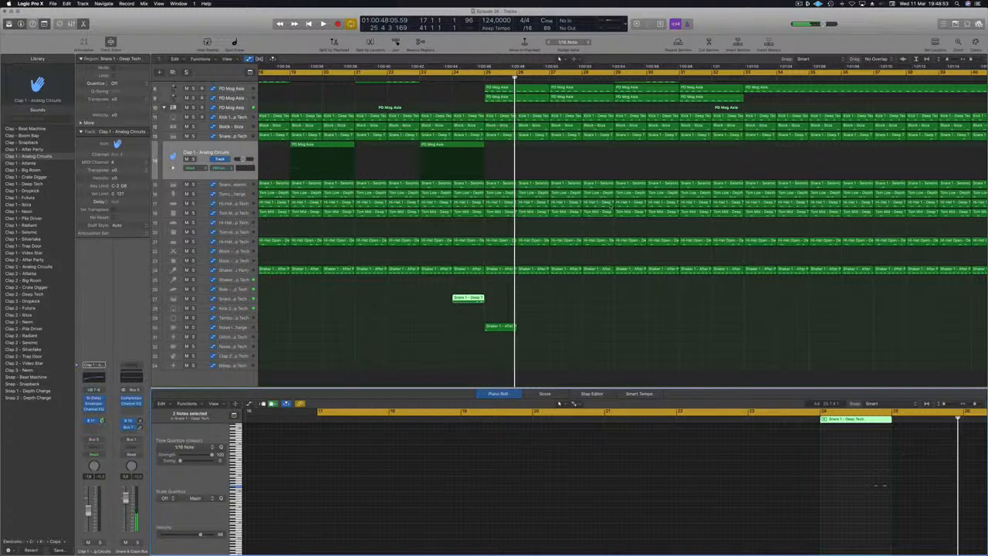
# - Audition other snare sounds on the Snare 3 - Deep Tech track and switch it to Snare 1 - After Party
pyautogui.click(474, 137)
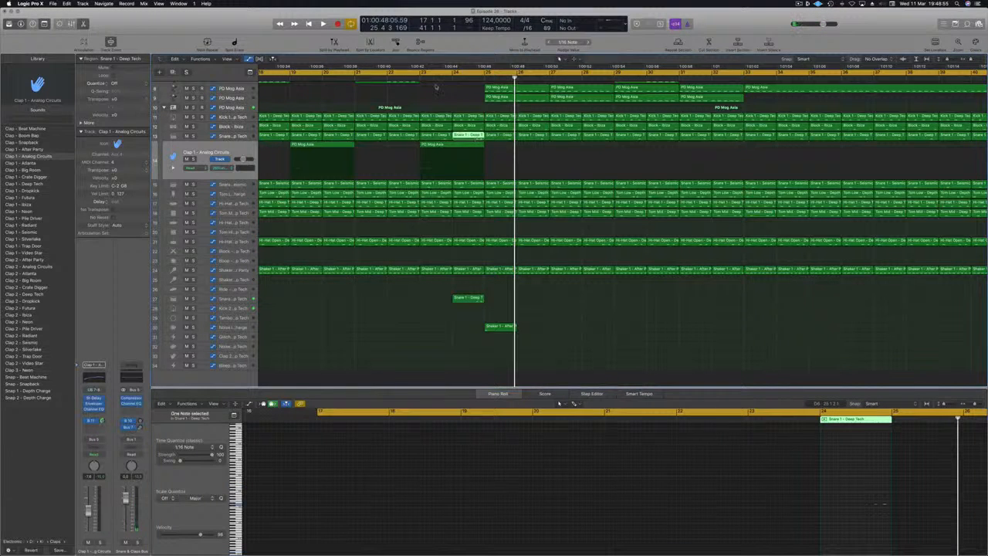
pyautogui.press('space')
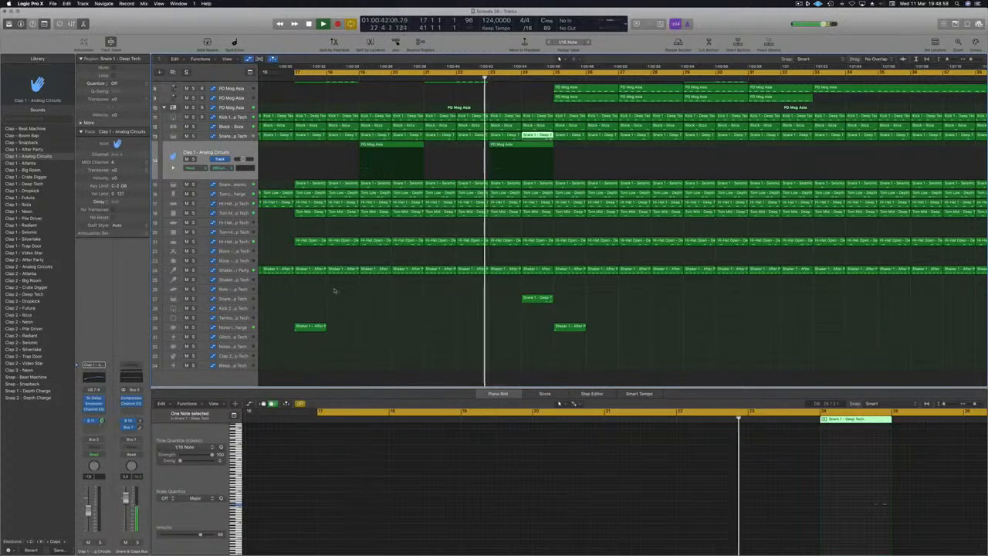
pyautogui.click(235, 289)
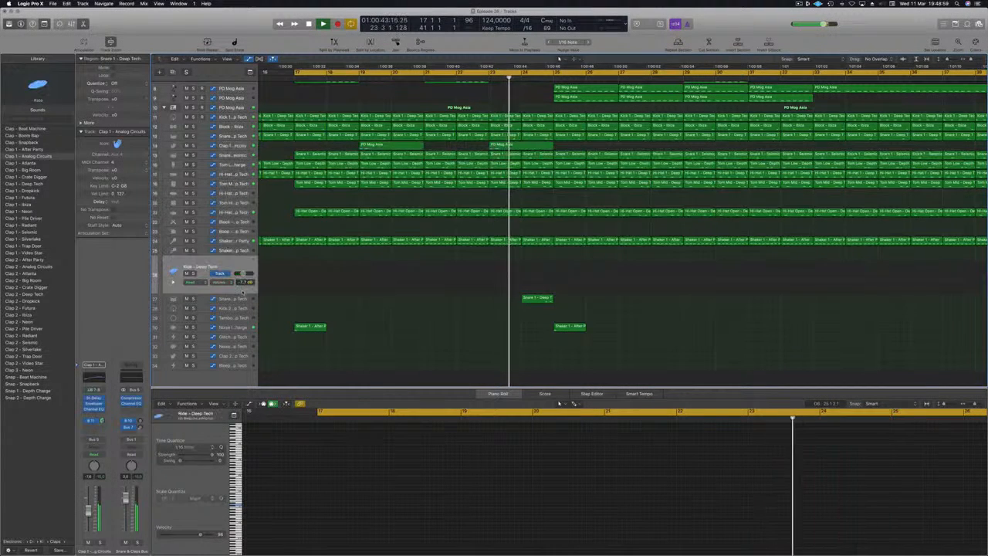
pyautogui.click(244, 298)
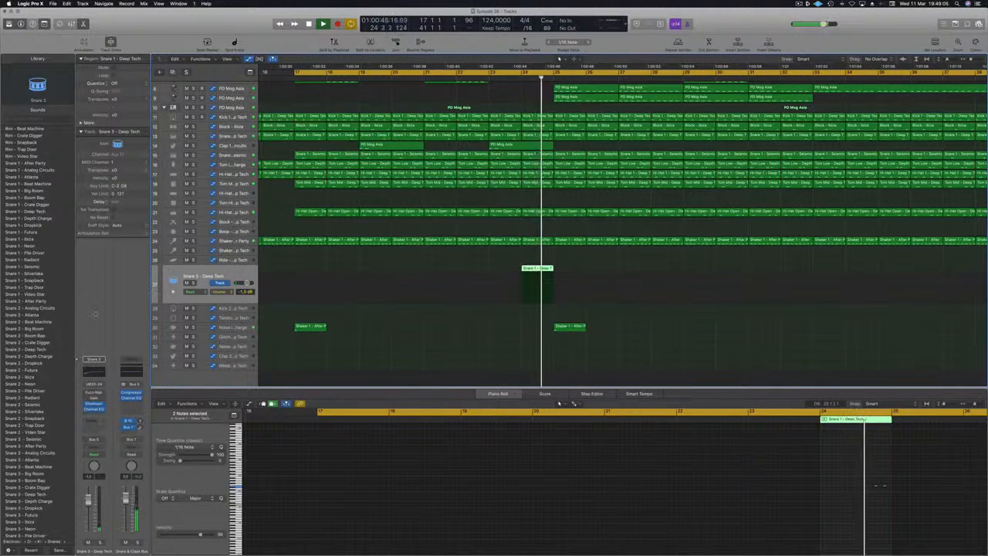
pyautogui.click(36, 300)
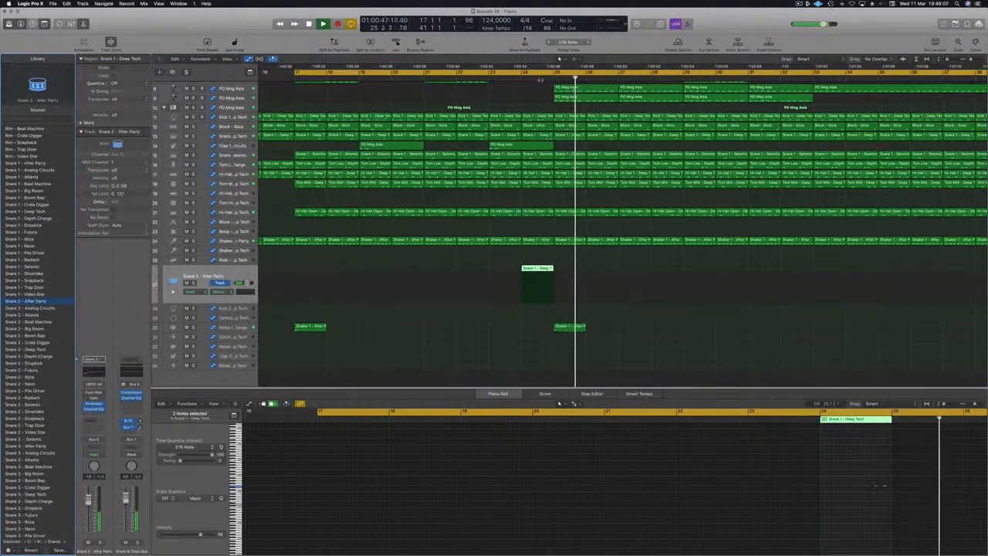
pyautogui.click(541, 87)
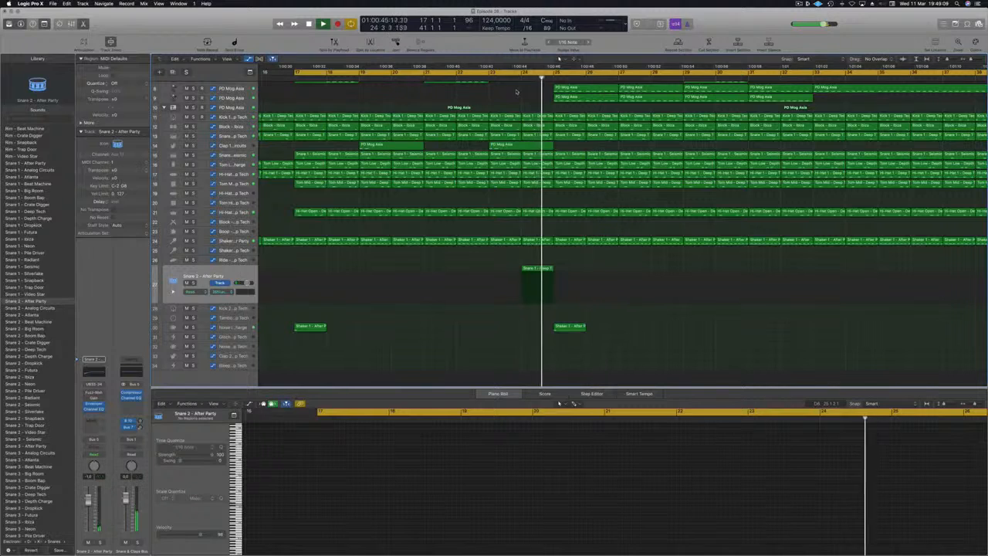
pyautogui.click(35, 315)
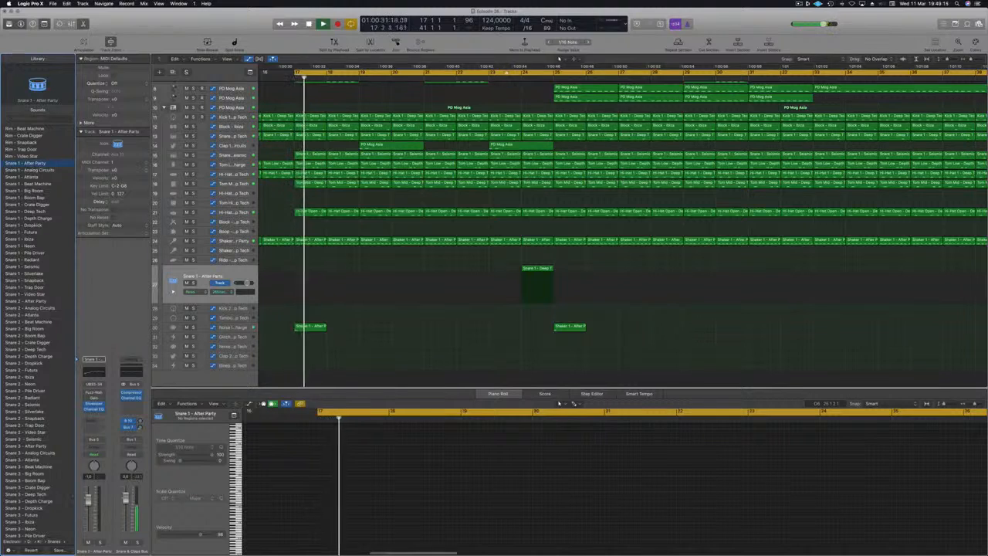
# - Set the cycle range to bars 23 to 25 and add a Bus 11 send to the fill's Snare 1 - After Party track
pyautogui.click(494, 74)
pyautogui.moveTo(494, 75); pyautogui.dragTo(558, 74)
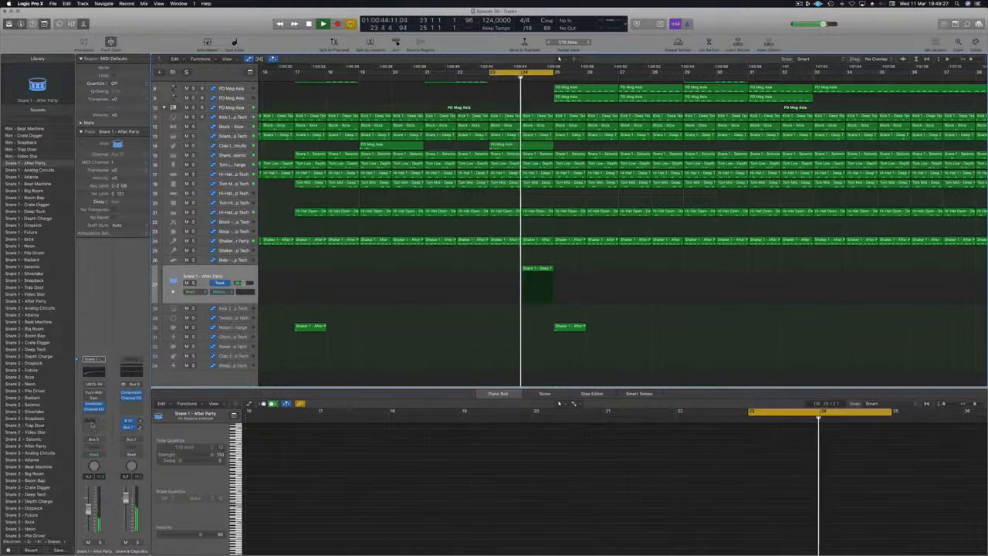
pyautogui.click(94, 422)
pyautogui.moveTo(95, 433)
pyautogui.click(157, 382)
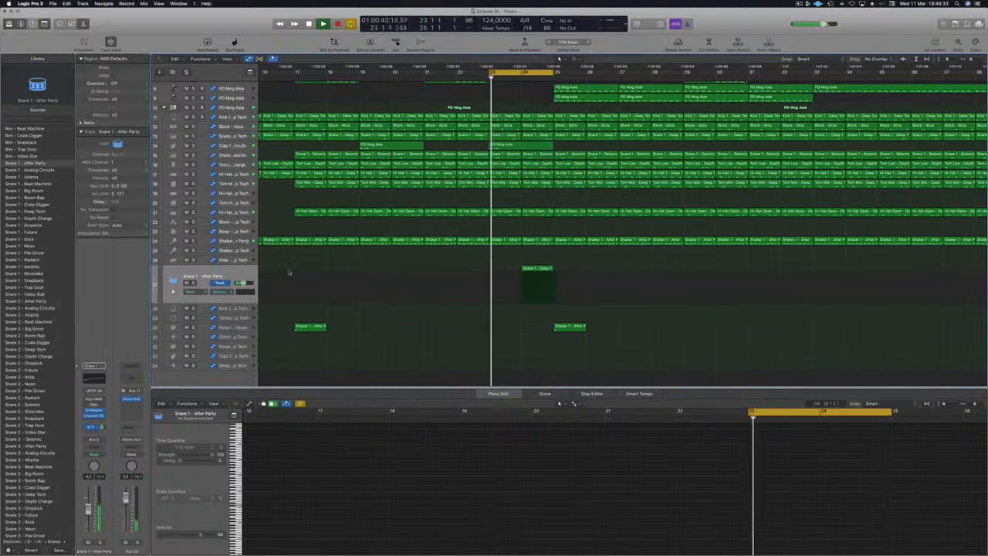
pyautogui.press('super+Left')
pyautogui.press('super+Left')
pyautogui.press('super+Left')
pyautogui.press('super+Left')
pyautogui.press('super+Left')
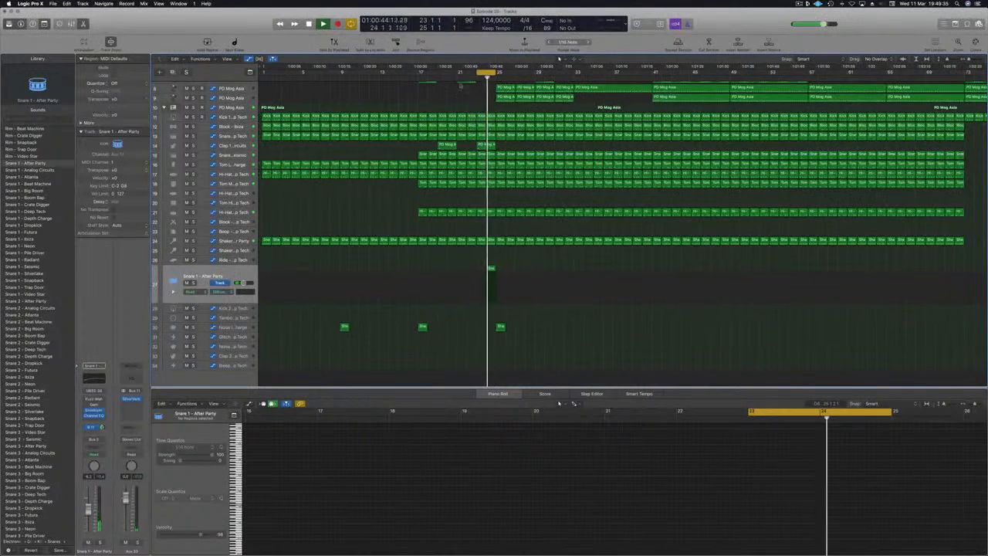
# - Extend the cycle range back to bar 17 and forward to bar 41, and listen to the section
pyautogui.moveTo(480, 74); pyautogui.dragTo(420, 74)
pyautogui.scroll(3, 392, 149)
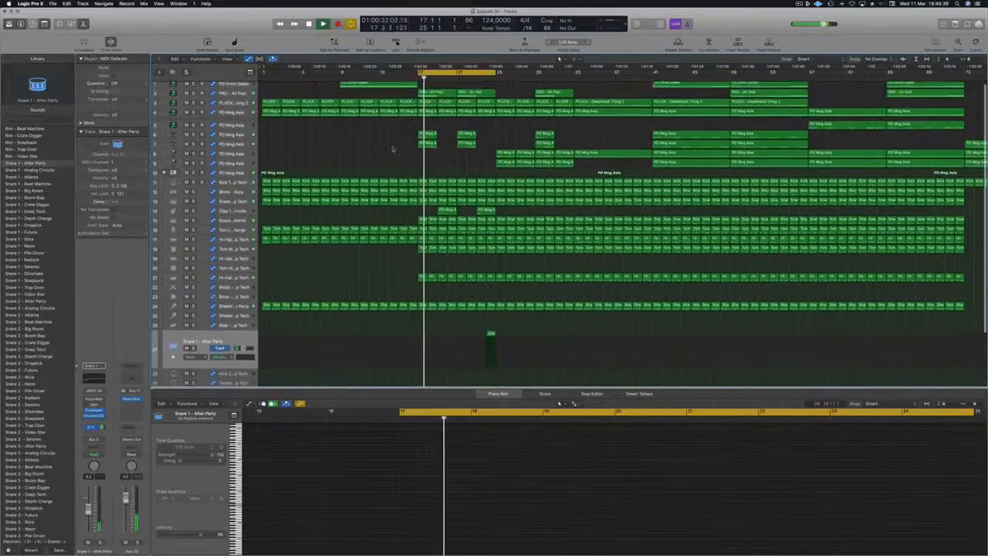
pyautogui.click(394, 147)
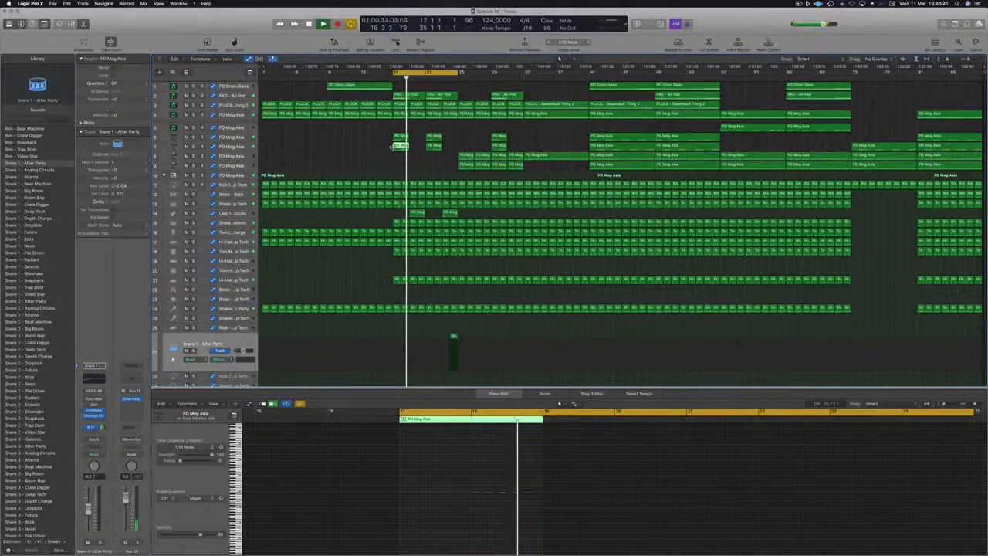
pyautogui.click(378, 155)
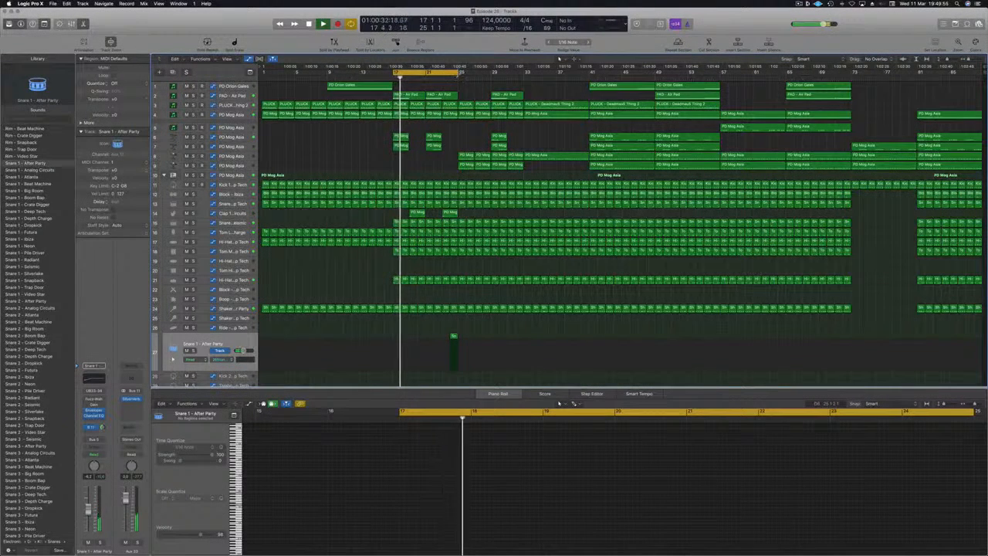
pyautogui.moveTo(461, 71); pyautogui.dragTo(558, 74)
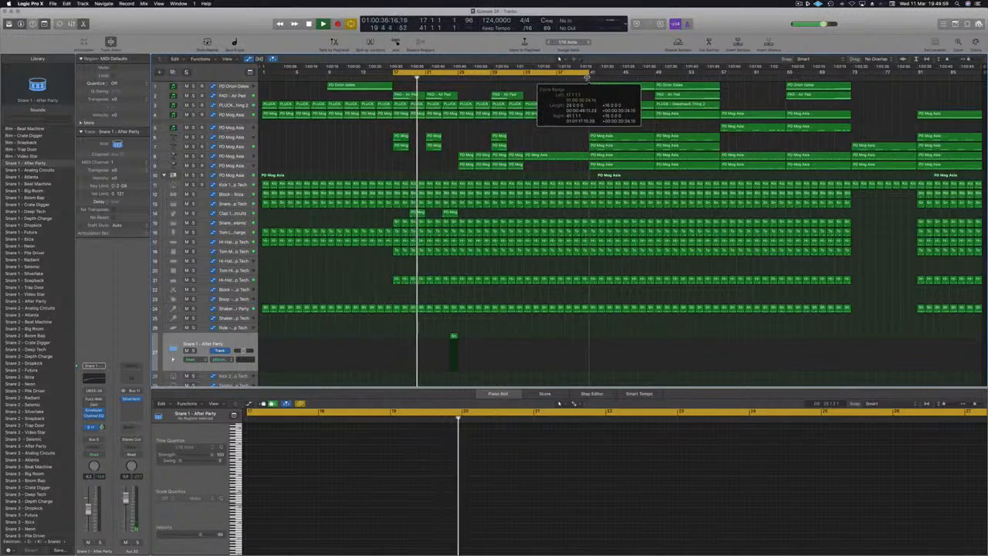
pyautogui.click(488, 78)
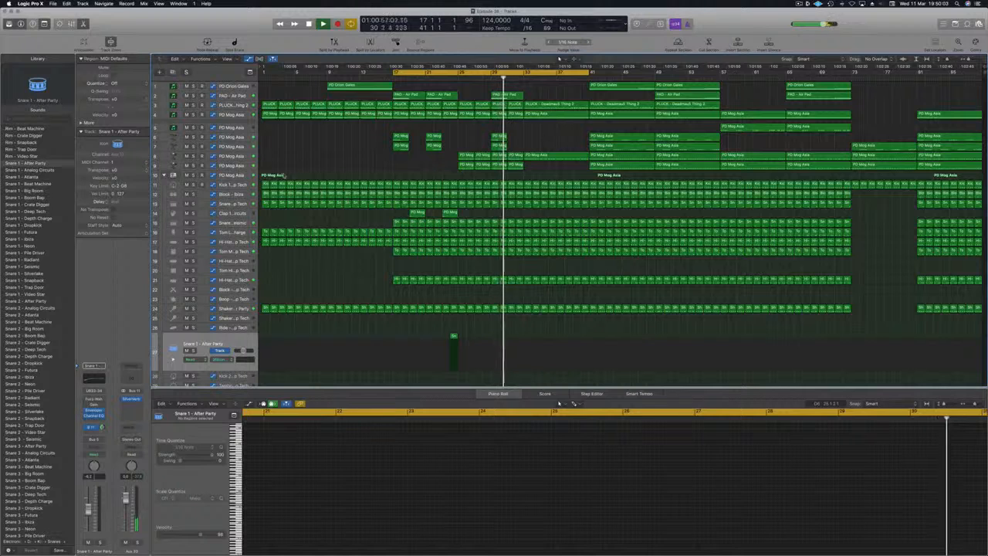
# - Dip the cutoff automation on the Deep Tech drum machine track around bar 35, between the two existing peaks
pyautogui.click(232, 175)
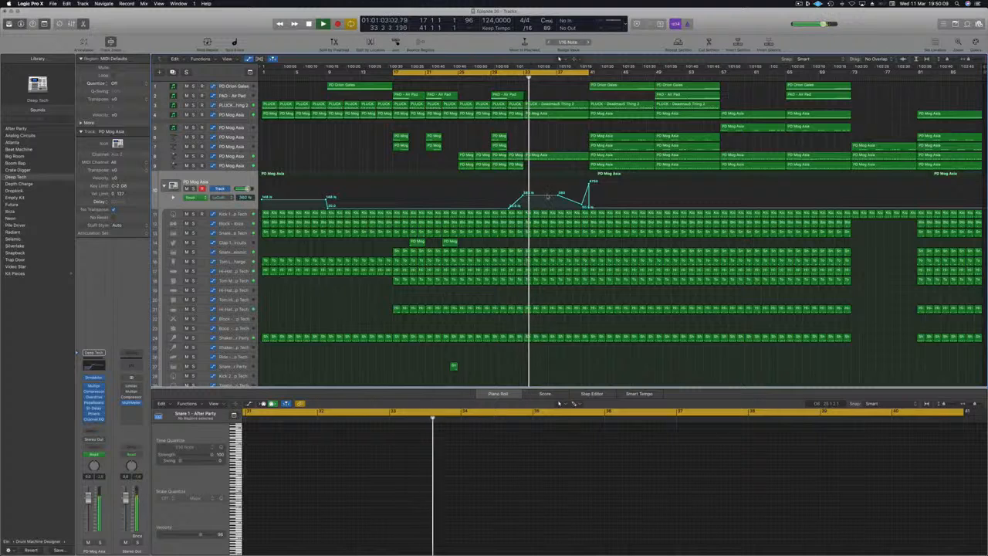
pyautogui.moveTo(541, 195); pyautogui.dragTo(543, 205)
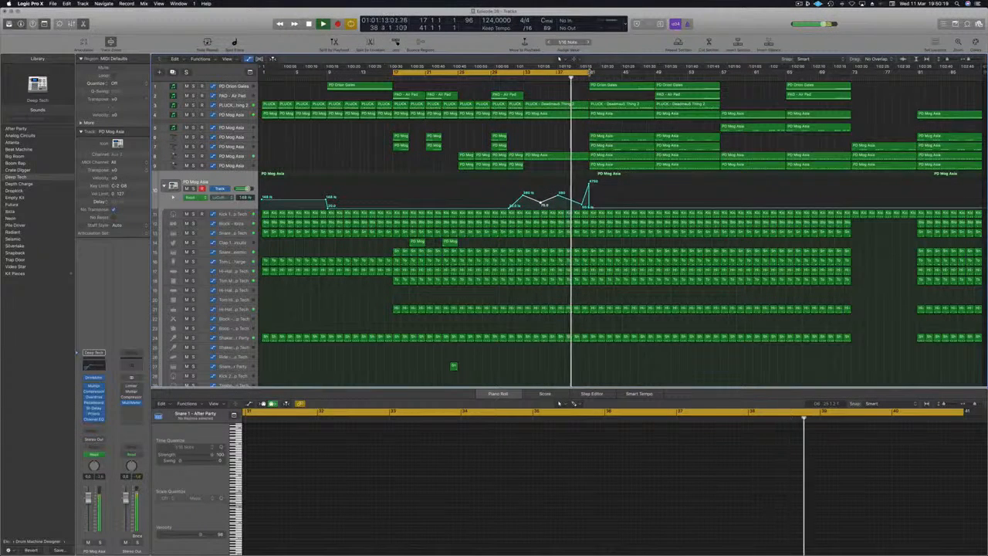
# - Extend the cycle range's end to bar 57 and listen from about bar 40
pyautogui.moveTo(590, 71); pyautogui.dragTo(721, 78)
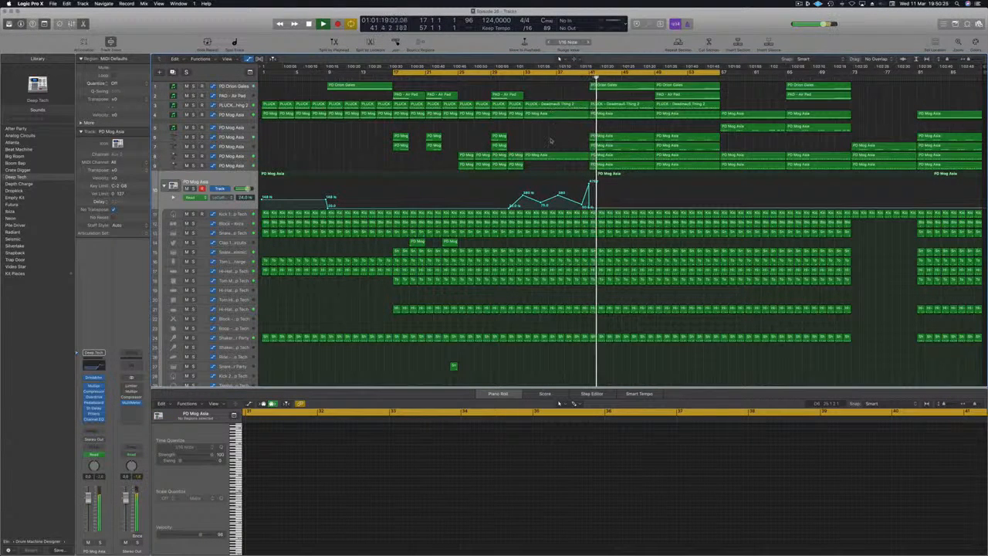
pyautogui.press('space')
pyautogui.press('space')
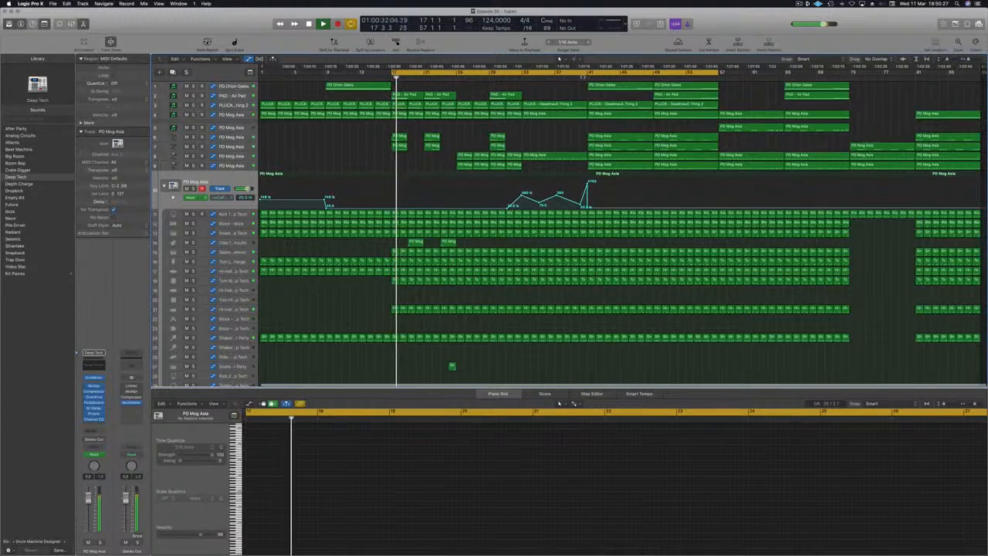
pyautogui.click(583, 77)
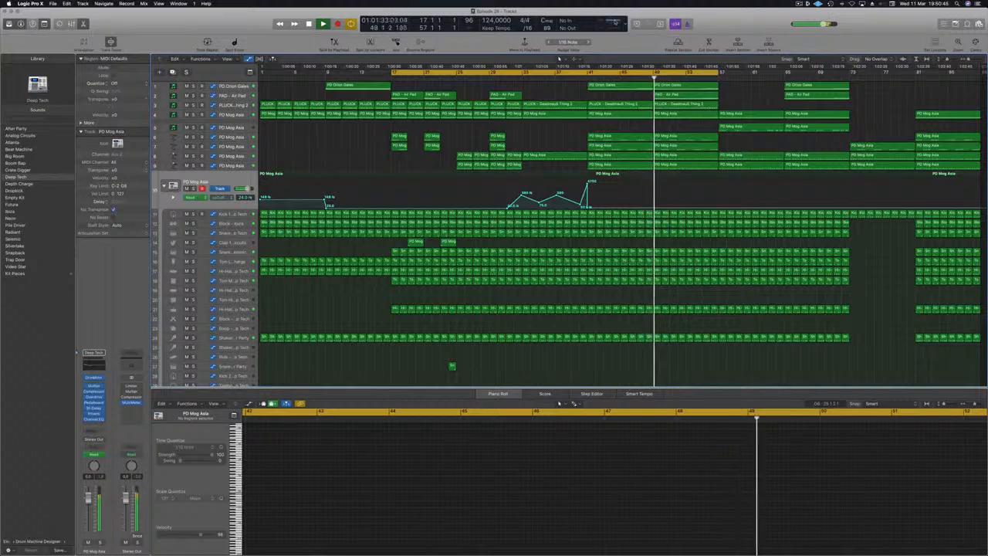
# - Open the Performance Meter to check the processing load, move it aside and close it
pyautogui.doubleClick(616, 22)
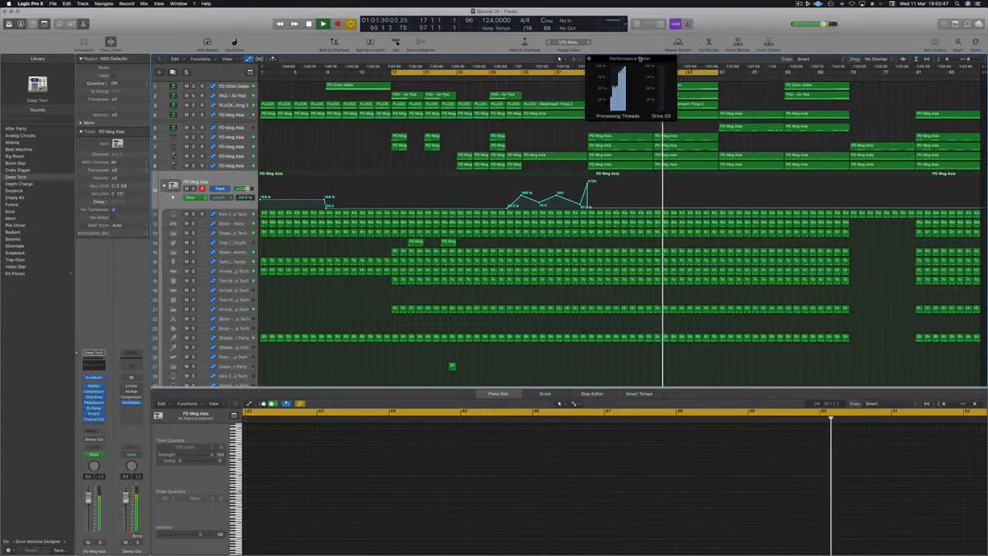
pyautogui.moveTo(640, 59); pyautogui.dragTo(597, 89)
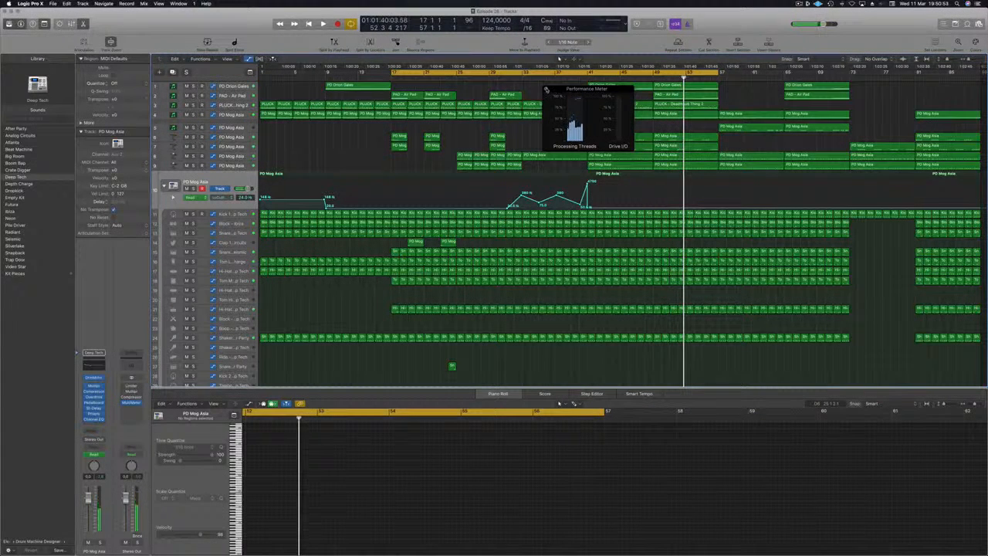
pyautogui.click(546, 90)
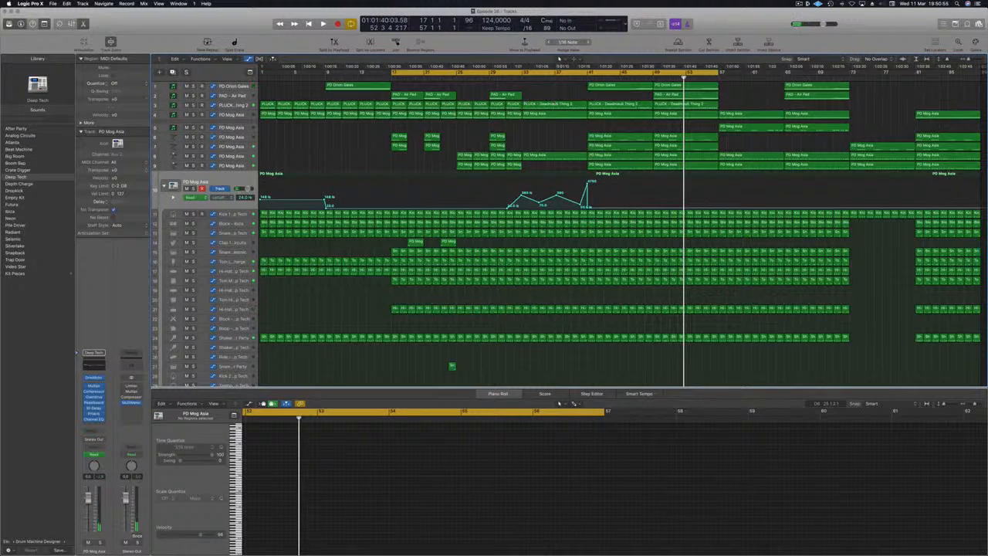
# - Resume playback and briefly solo the PAD - Air Pad track to hear it on its own
pyautogui.press('space')
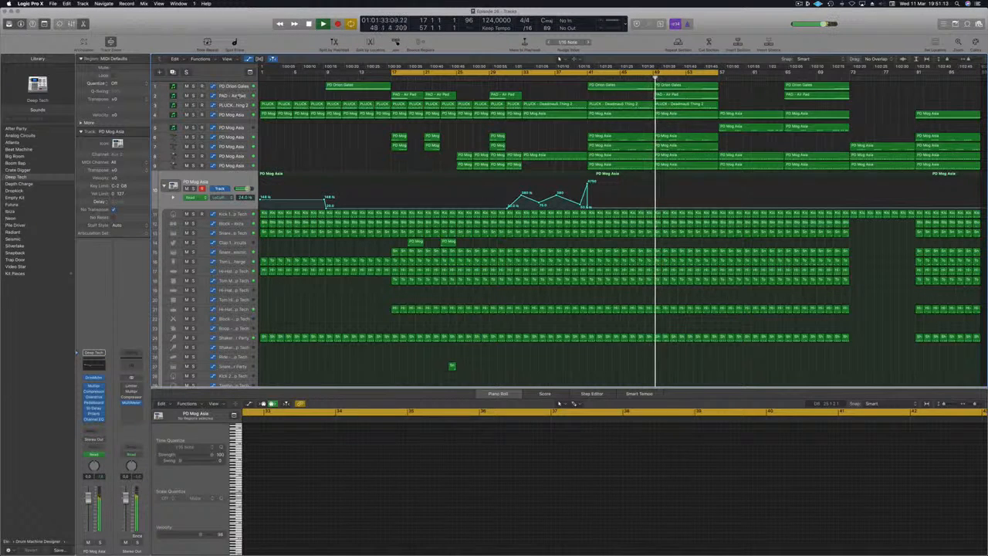
pyautogui.click(234, 95)
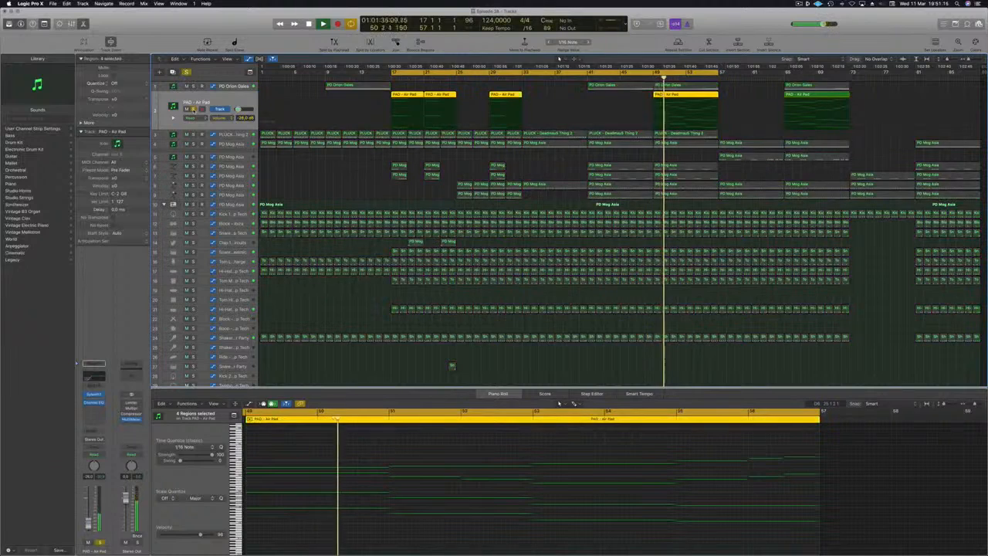
pyautogui.click(194, 109)
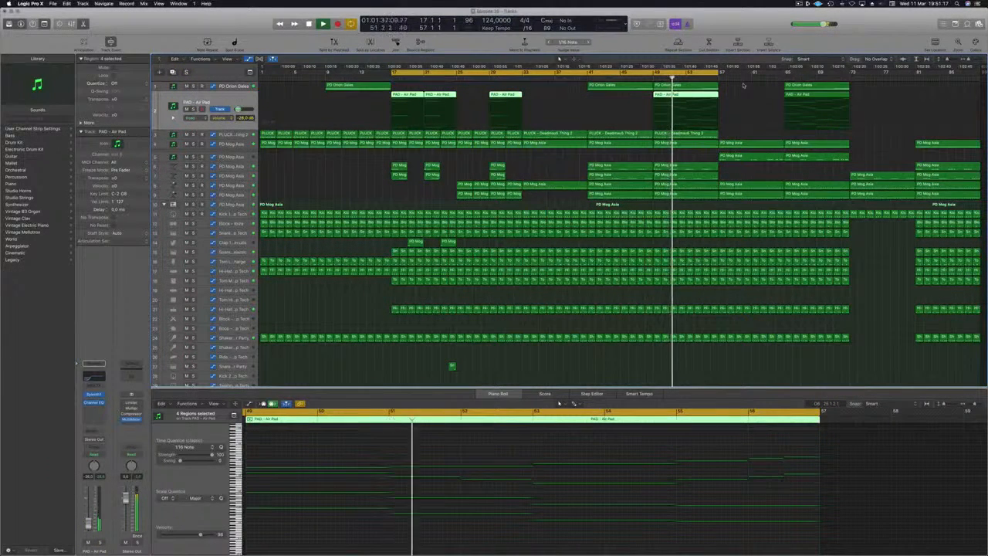
# - Set the cycle range to bars 49 to 73, clear the region selection and play the section
pyautogui.press('c')
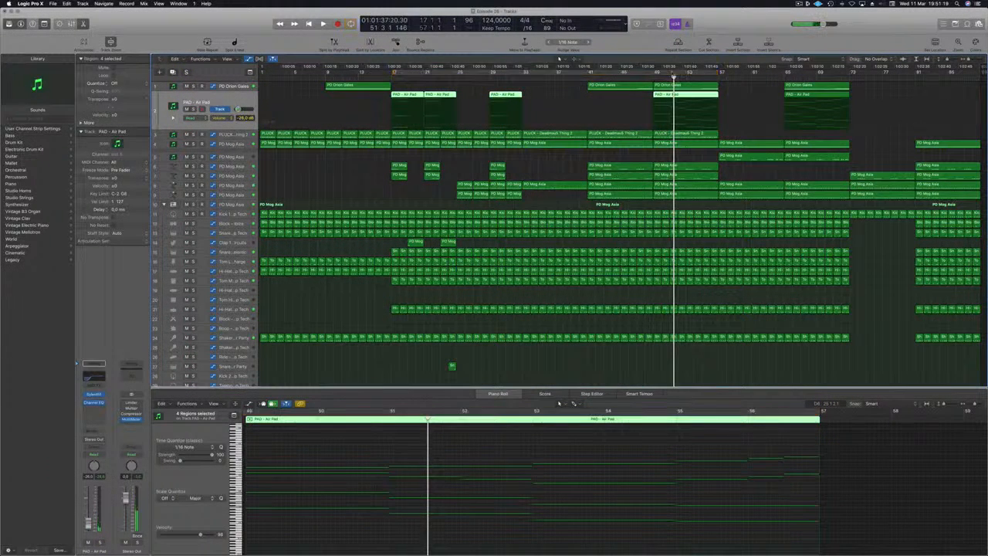
pyautogui.moveTo(656, 73); pyautogui.dragTo(851, 74)
pyautogui.click(871, 323)
pyautogui.press('space')
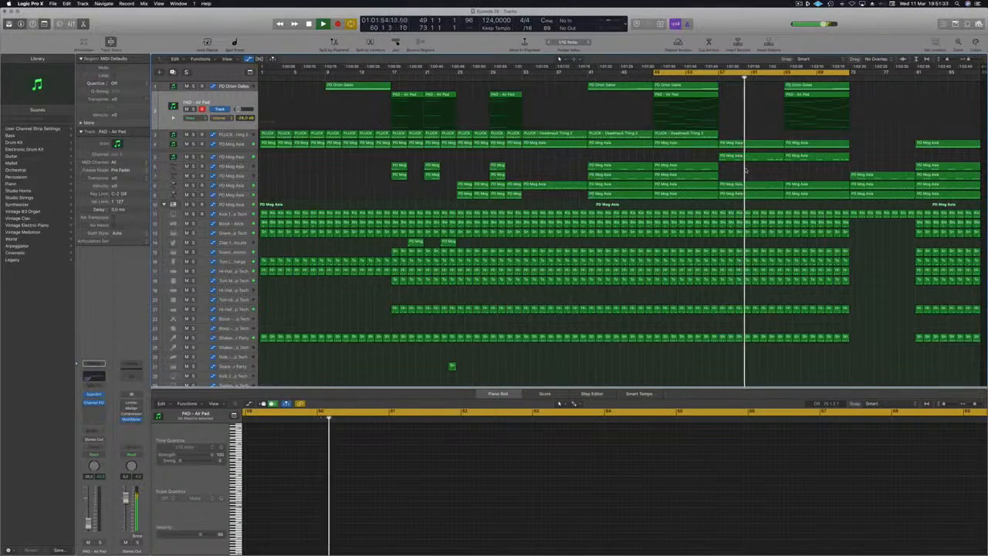
pyautogui.press('space')
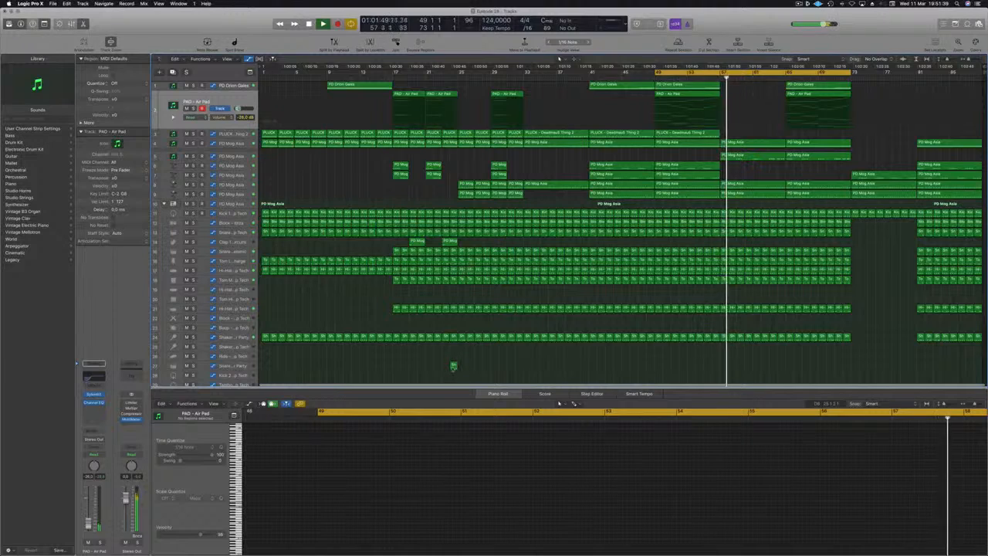
# - Copy the bar 25 region on the Noise Impact - Depth Charge track to bar 57
pyautogui.scroll(-4, 410, 357)
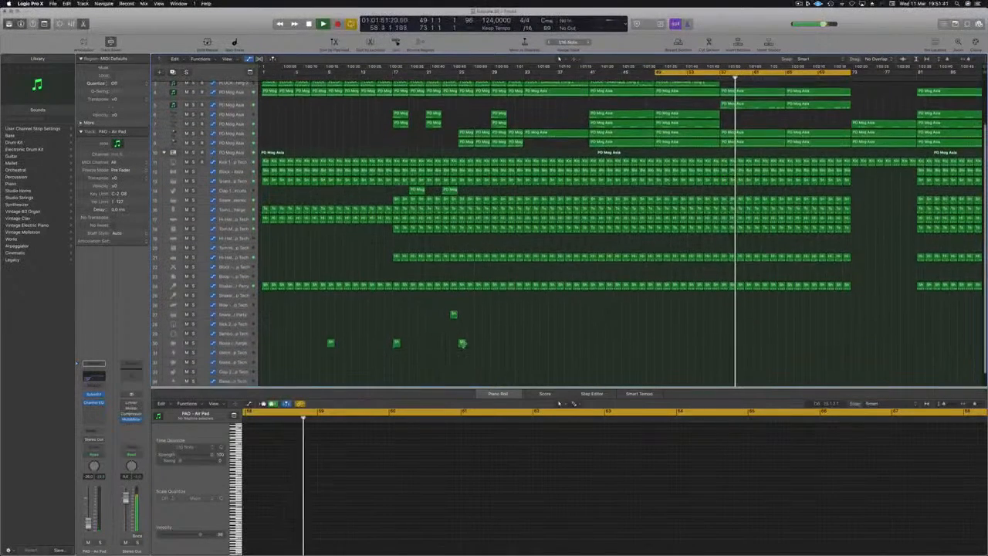
pyautogui.click(461, 344)
pyautogui.moveTo(462, 345); pyautogui.dragTo(715, 336)
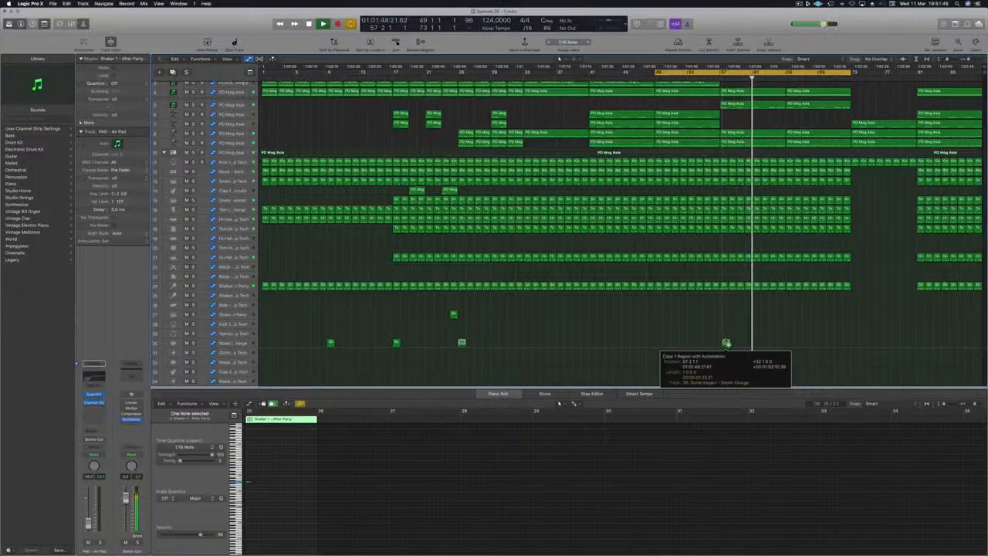
pyautogui.moveTo(724, 343); pyautogui.dragTo(724, 343)
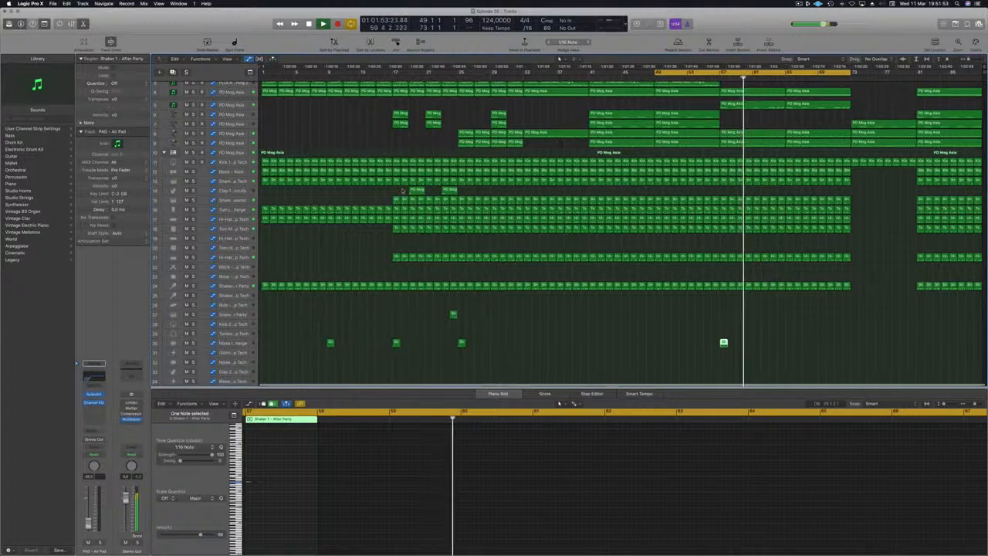
# - Copy the bar 23 clap region on the Clap 1 - Analog Circuits track to bar 65 and to bar 49
pyautogui.click(449, 190)
pyautogui.moveTo(452, 190); pyautogui.dragTo(794, 192)
pyautogui.press('super+Right')
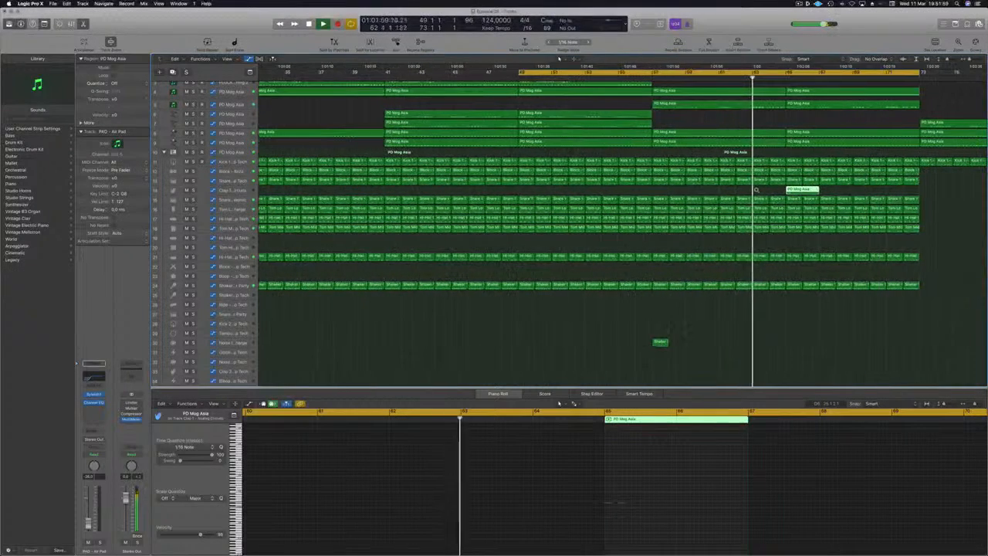
pyautogui.press('super+Left')
pyautogui.press('super+Left')
pyautogui.press('super+Left')
pyautogui.press('super+Left')
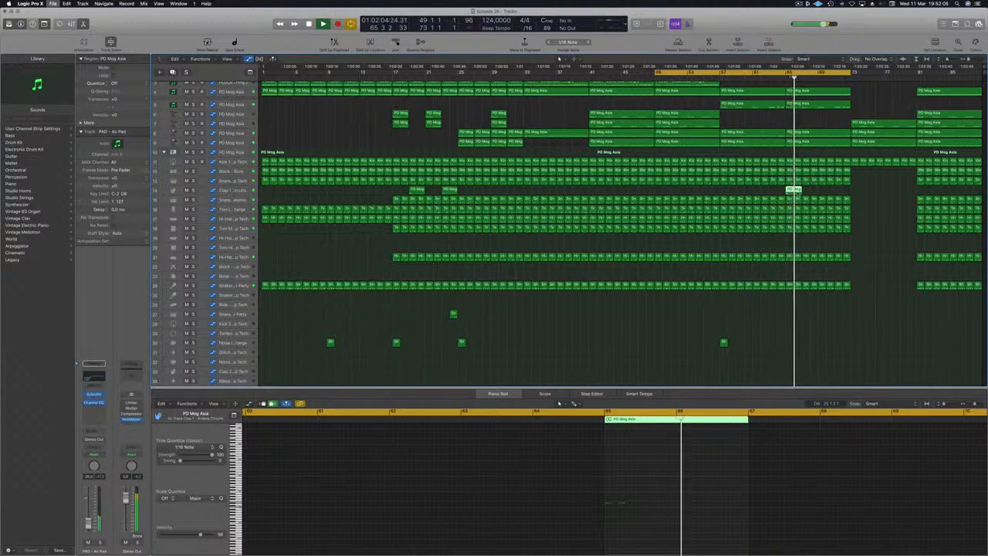
pyautogui.moveTo(795, 191); pyautogui.dragTo(665, 199)
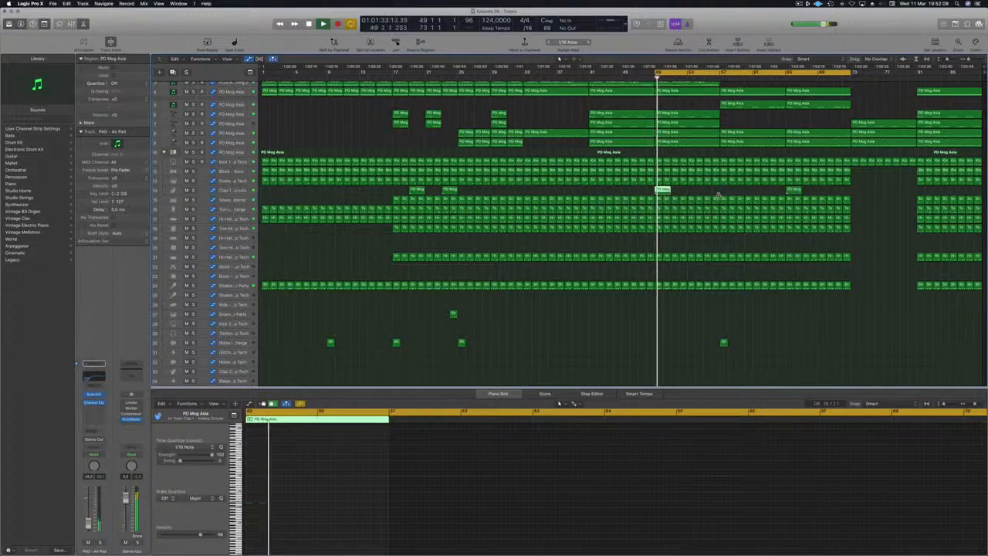
# - Raise the PAD - Air Pad track's volume to -23.0 dB and clear its region selection
pyautogui.scroll(3, 326, 101)
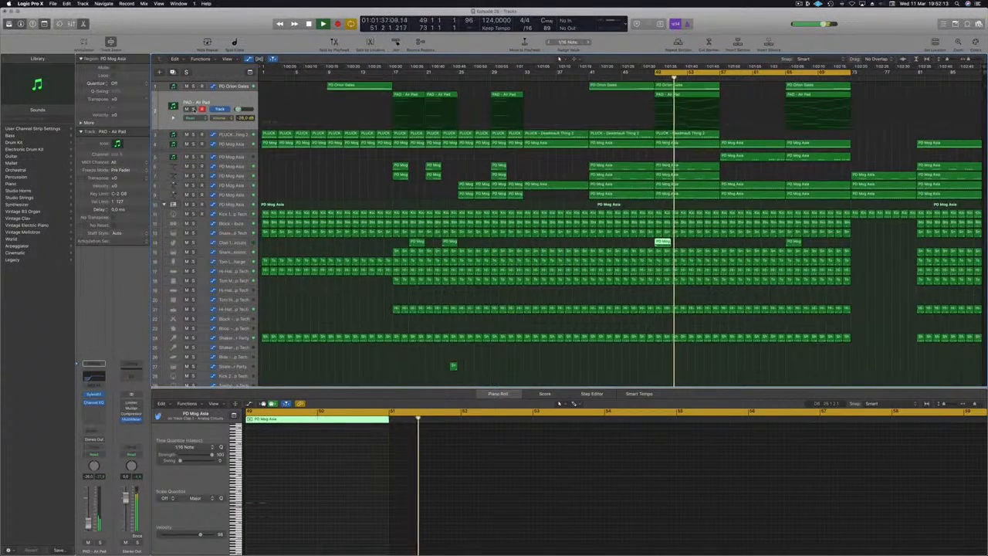
pyautogui.click(210, 102)
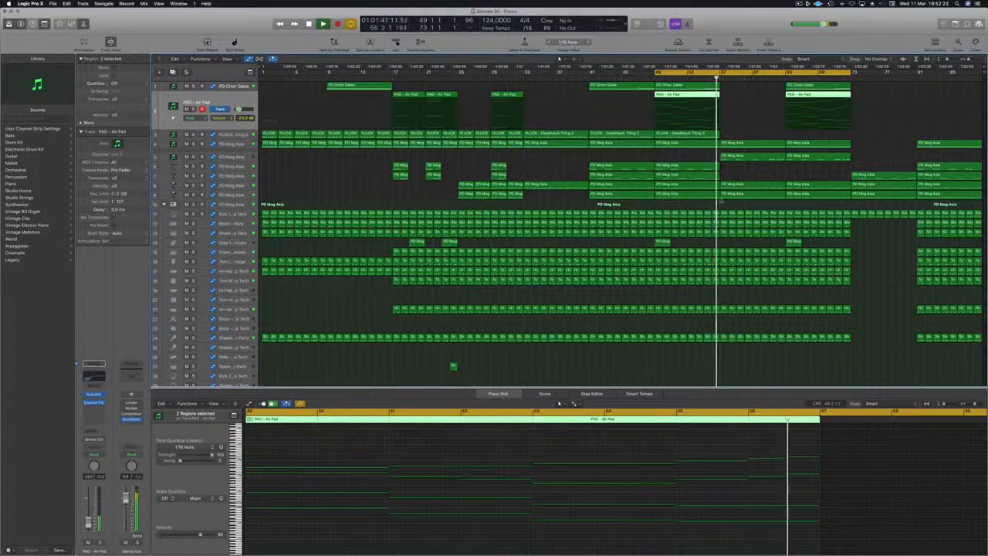
pyautogui.click(778, 174)
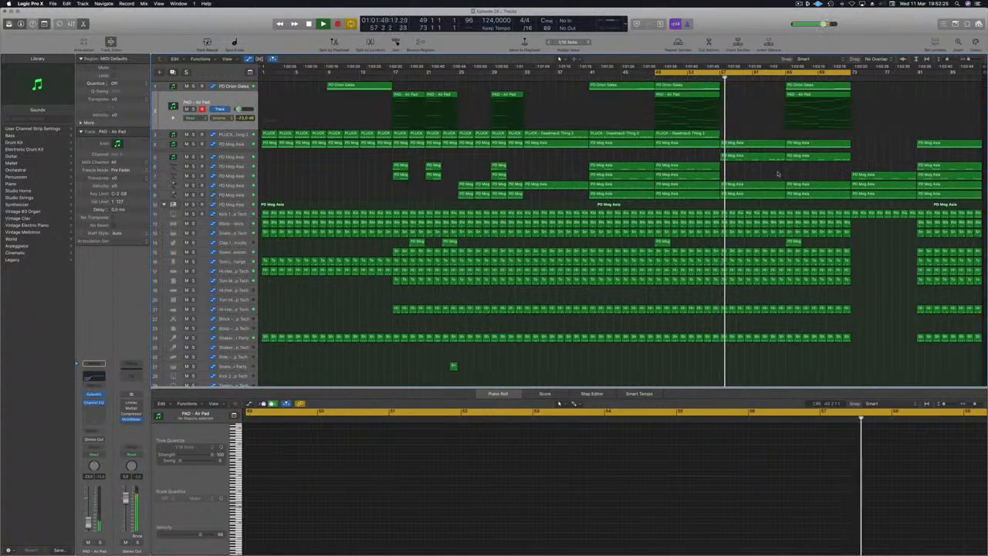
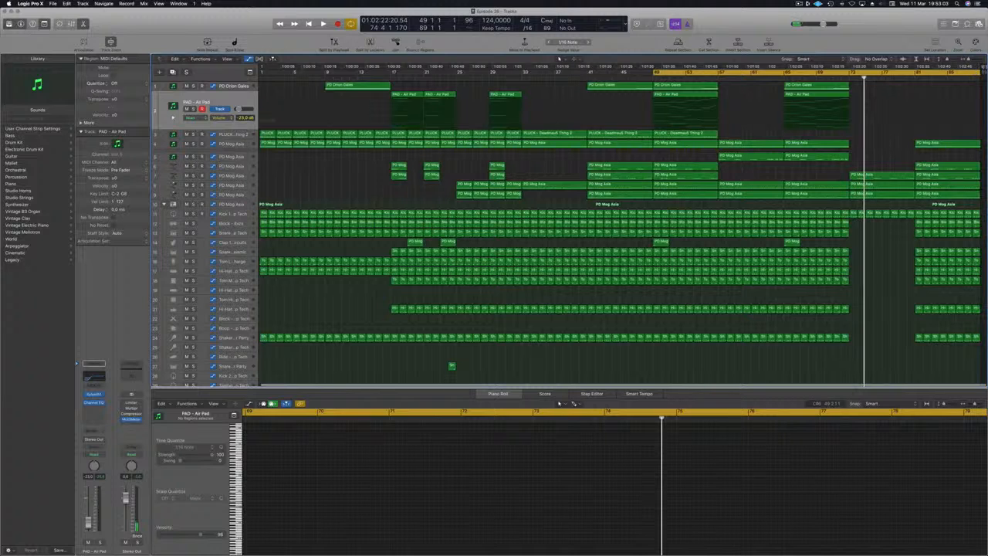
# - Extend the end of the project to about bar 169
pyautogui.hscroll(10, 982, 70)
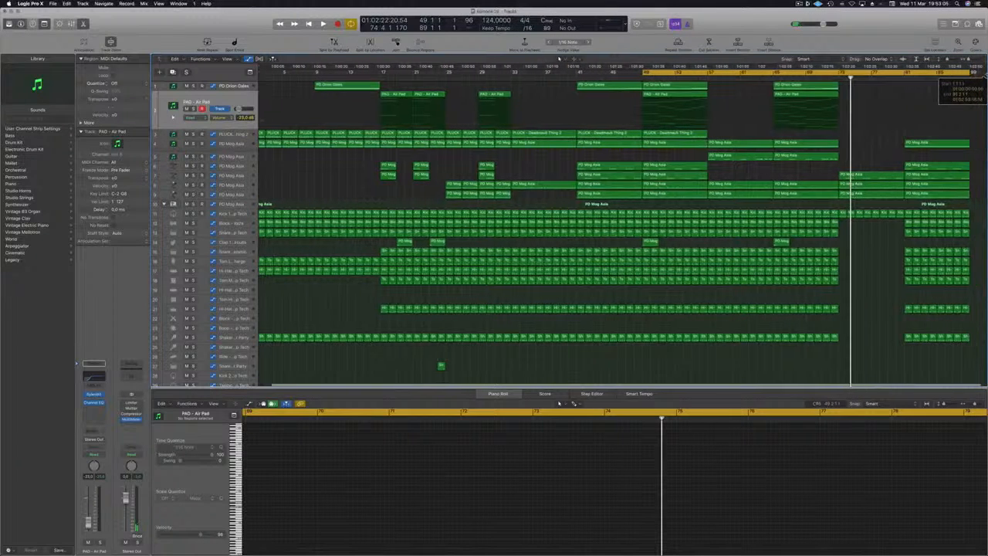
pyautogui.hscroll(10, 982, 77)
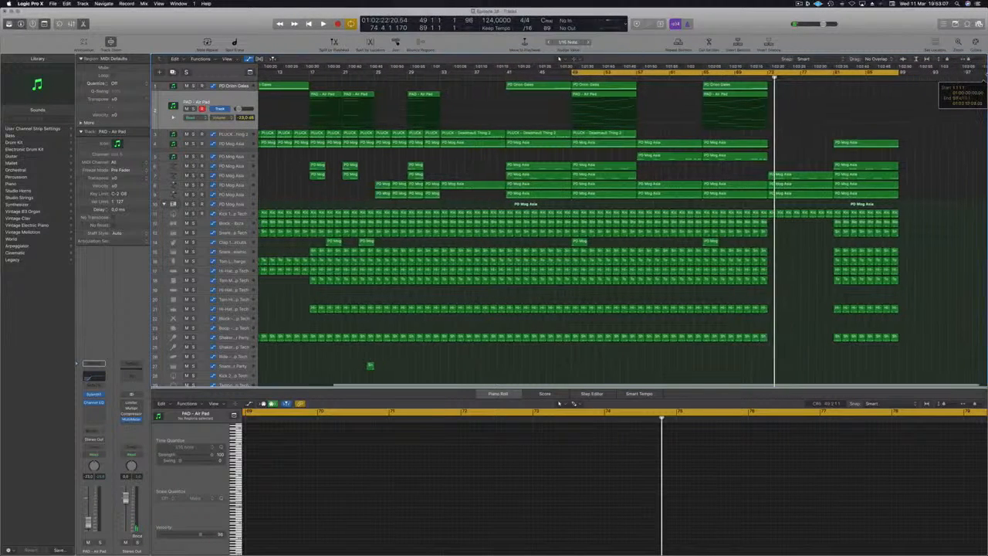
pyautogui.hscroll(10, 982, 77)
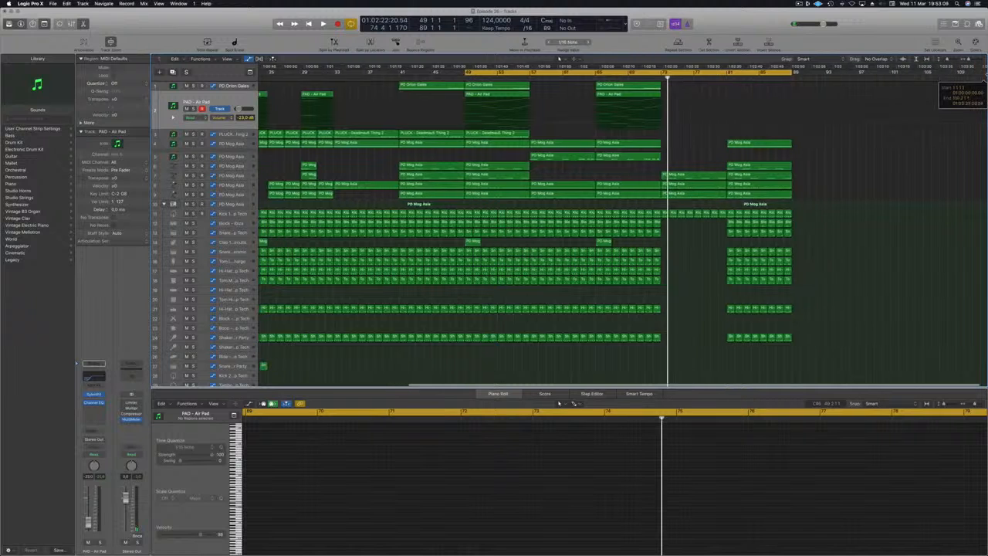
pyautogui.hscroll(10, 982, 77)
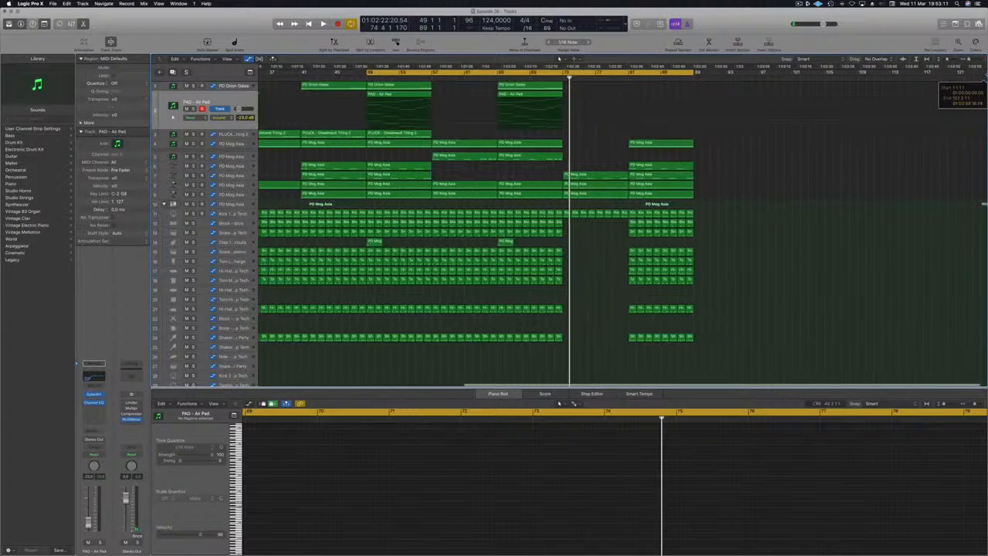
pyautogui.hscroll(10, 982, 78)
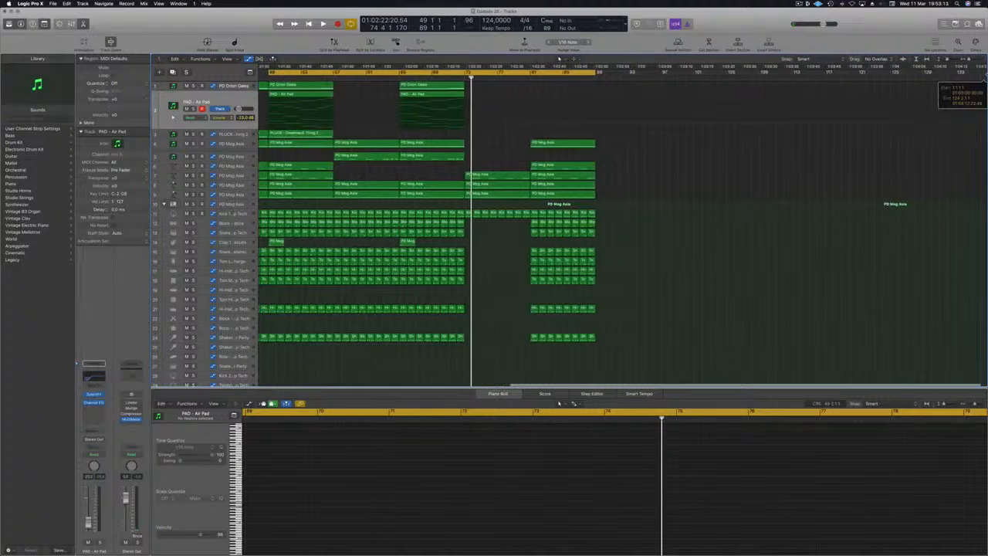
pyautogui.hscroll(10, 983, 77)
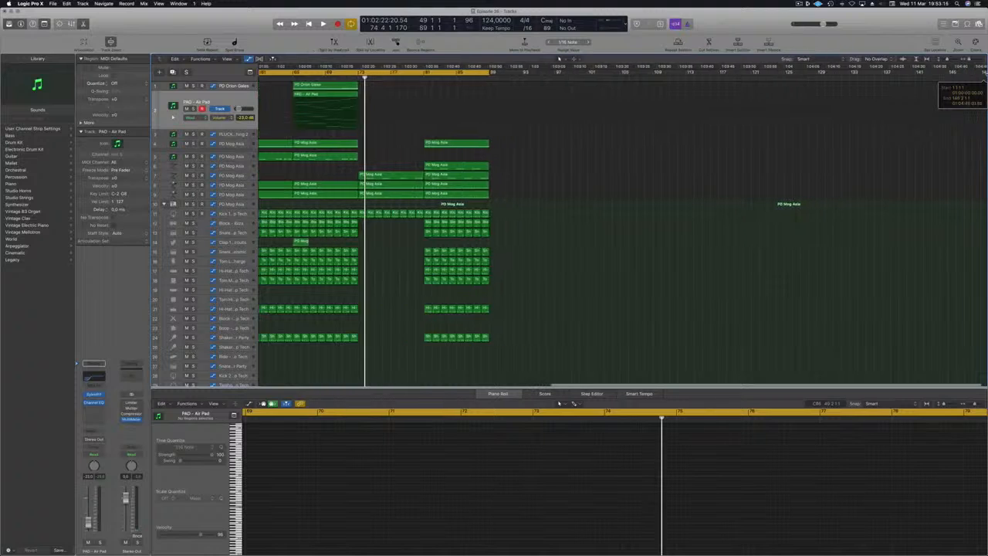
pyautogui.hscroll(3, 982, 78)
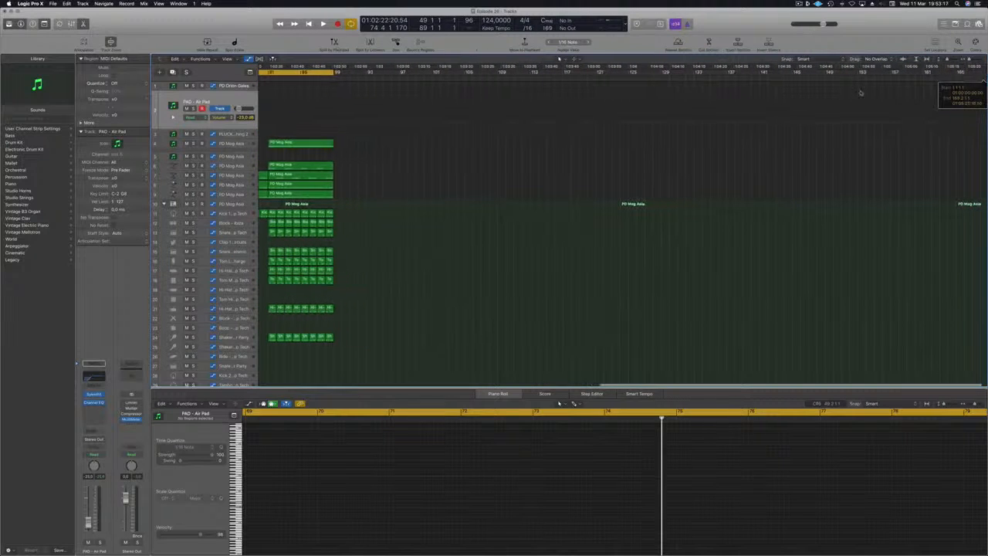
# - Play the arrangement from bar 49 and from bar 73 to review the stripped-back section in bars 73 to 81
pyautogui.press('space')
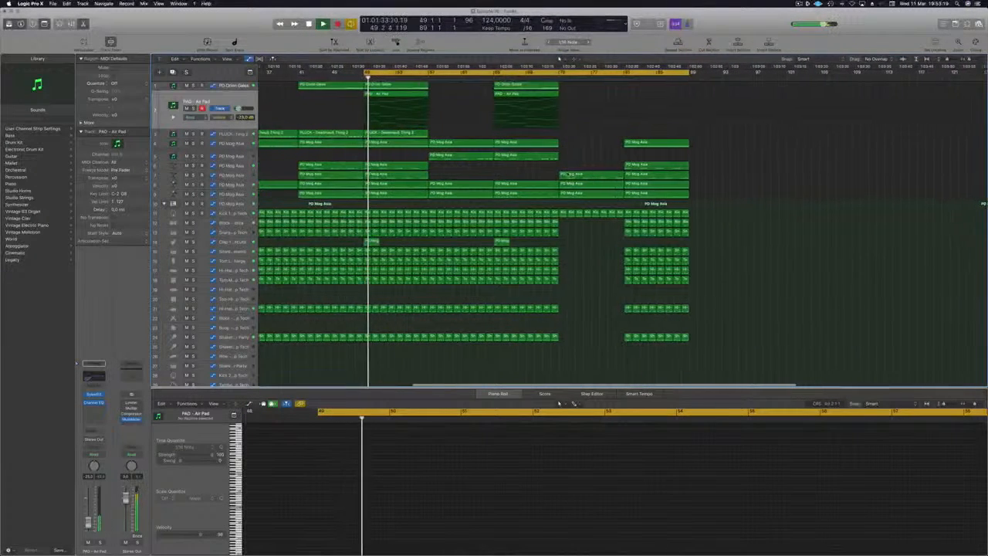
pyautogui.click(565, 78)
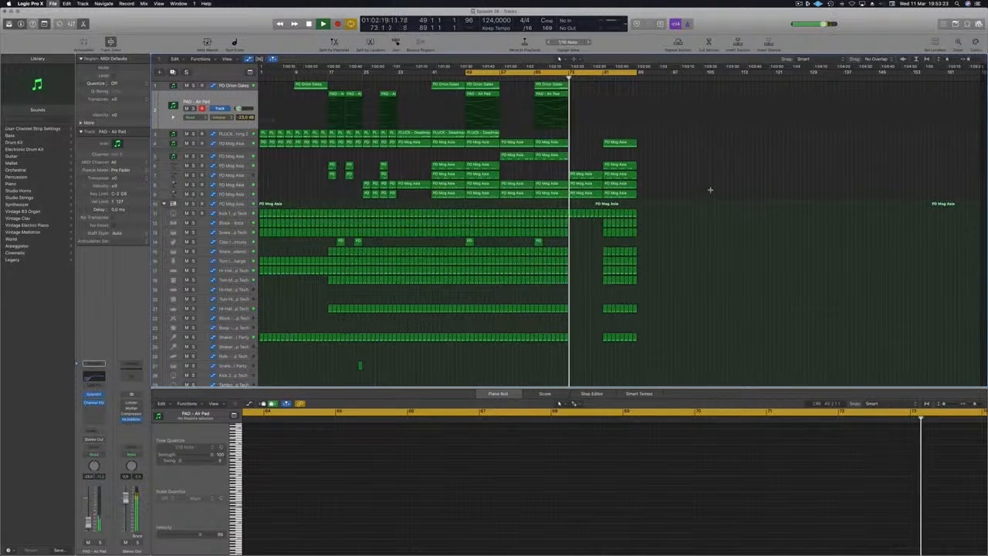
pyautogui.scroll(5, 712, 191)
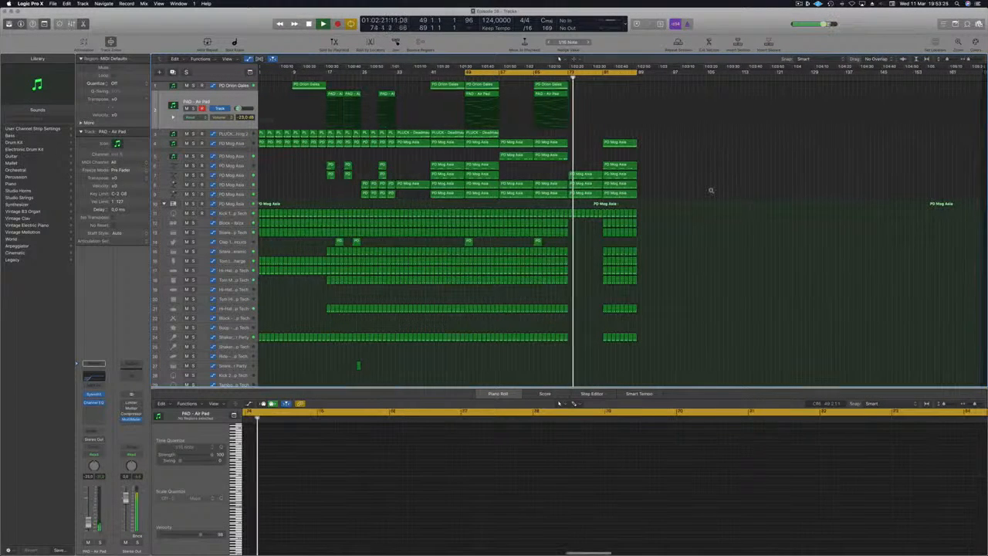
pyautogui.scroll(4, 723, 185)
pyautogui.hscroll(-4, 733, 172)
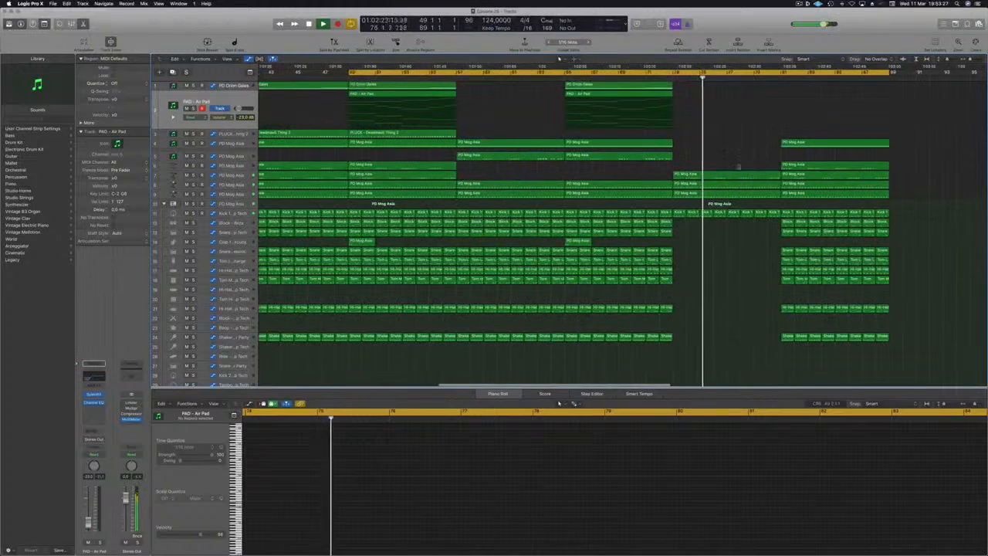
pyautogui.scroll(-6, 738, 166)
pyautogui.scroll(-1, 738, 167)
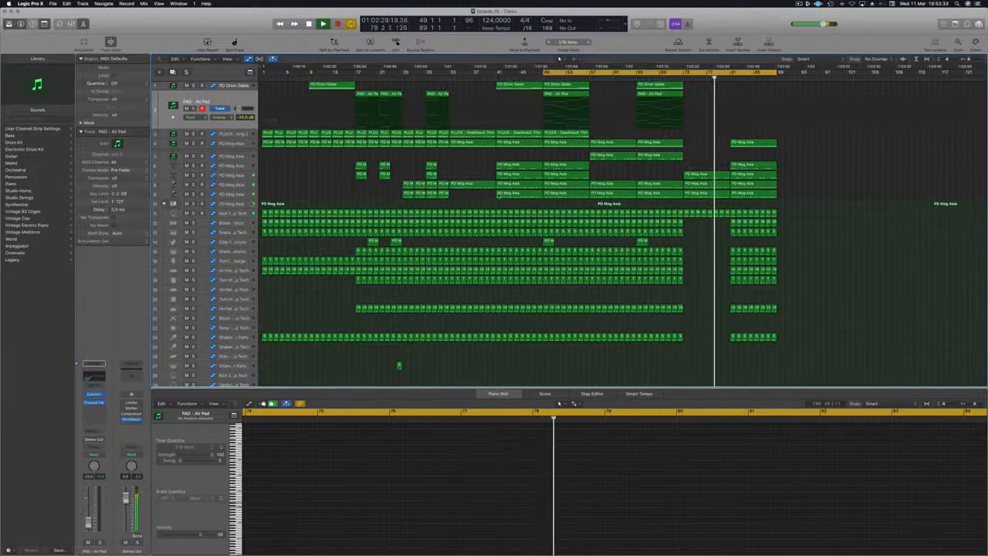
# - Set the cycle range to bars 73 to 81 and ramp up the drum track's low-cut automation to a peak just before bar 81
pyautogui.click(722, 204)
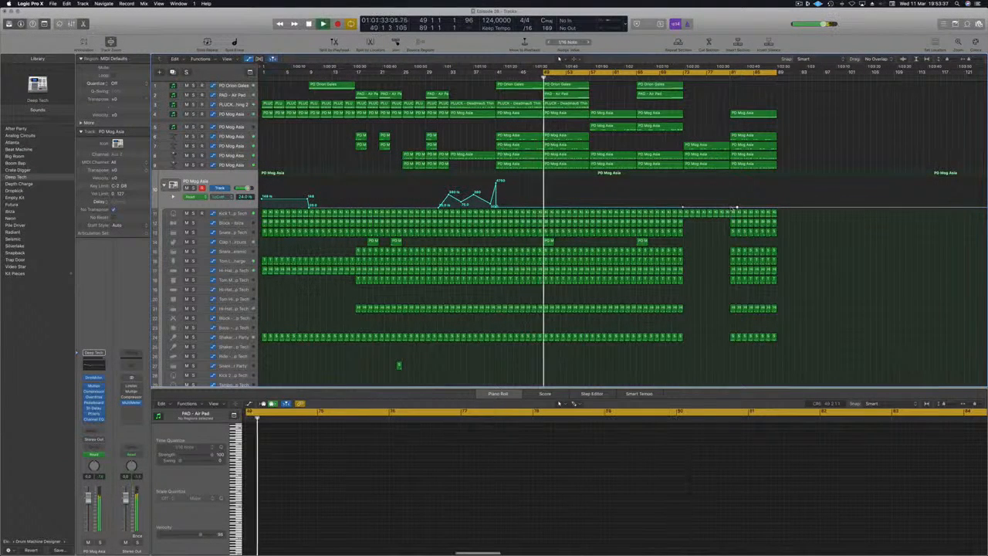
pyautogui.moveTo(683, 71); pyautogui.dragTo(728, 77)
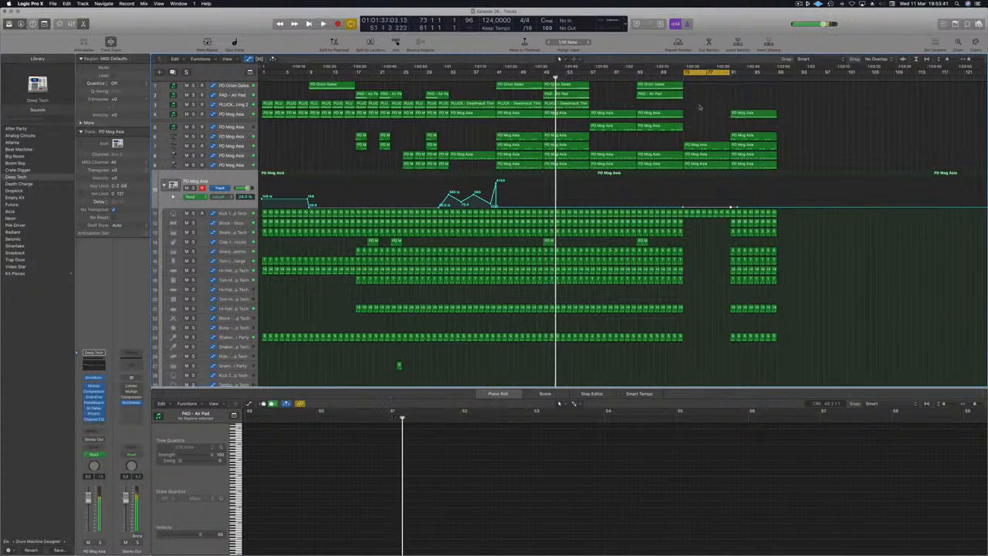
pyautogui.moveTo(733, 209); pyautogui.dragTo(727, 191)
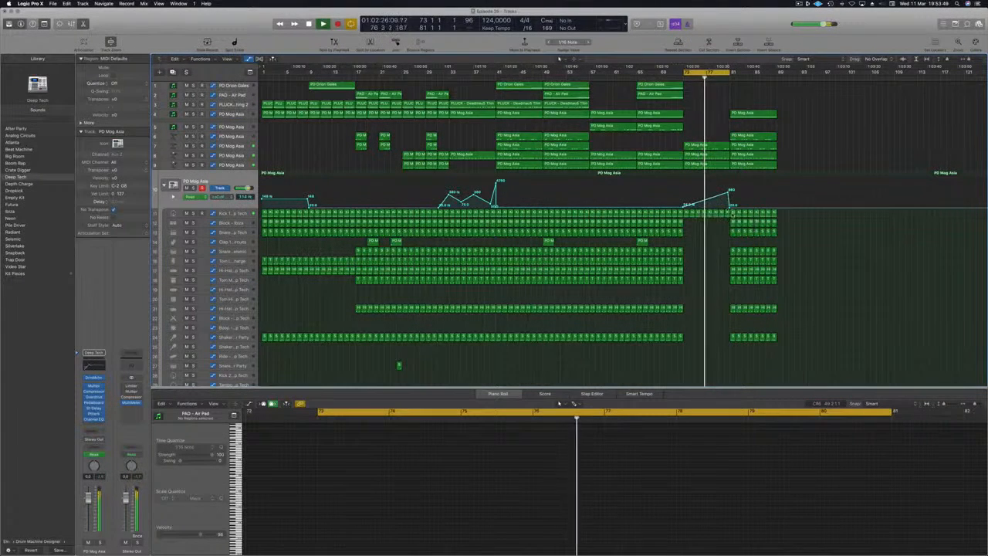
# - Align the last point of the drum track's low-cut automation ramp with the start of bar 81
pyautogui.press('super+Right')
pyautogui.press('super+Right')
pyautogui.press('super+Right')
pyautogui.press('super+Right')
pyautogui.press('super+Right')
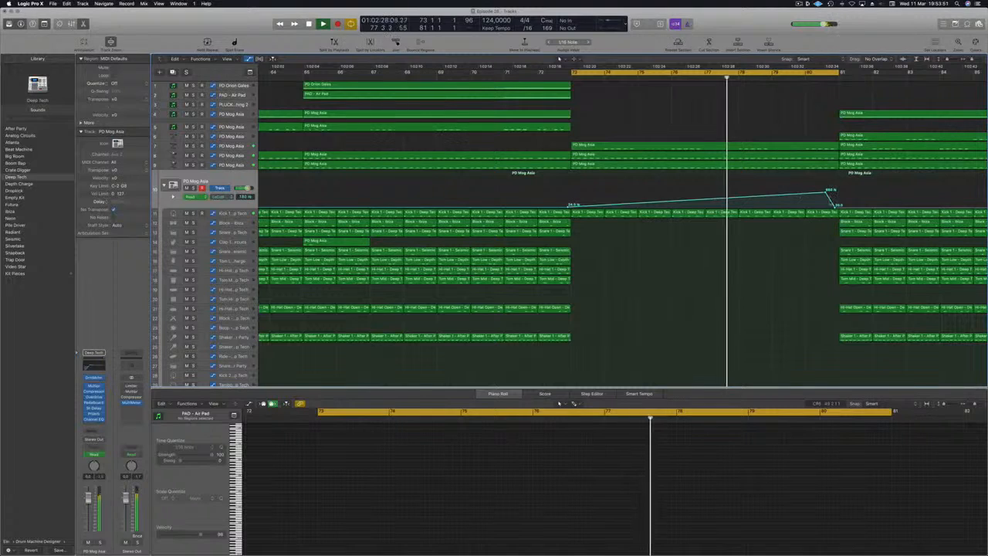
pyautogui.moveTo(838, 207); pyautogui.dragTo(838, 207)
pyautogui.press('super+Left')
pyautogui.press('super+Left')
pyautogui.press('super+Left')
pyautogui.press('super+Left')
pyautogui.press('super+Left')
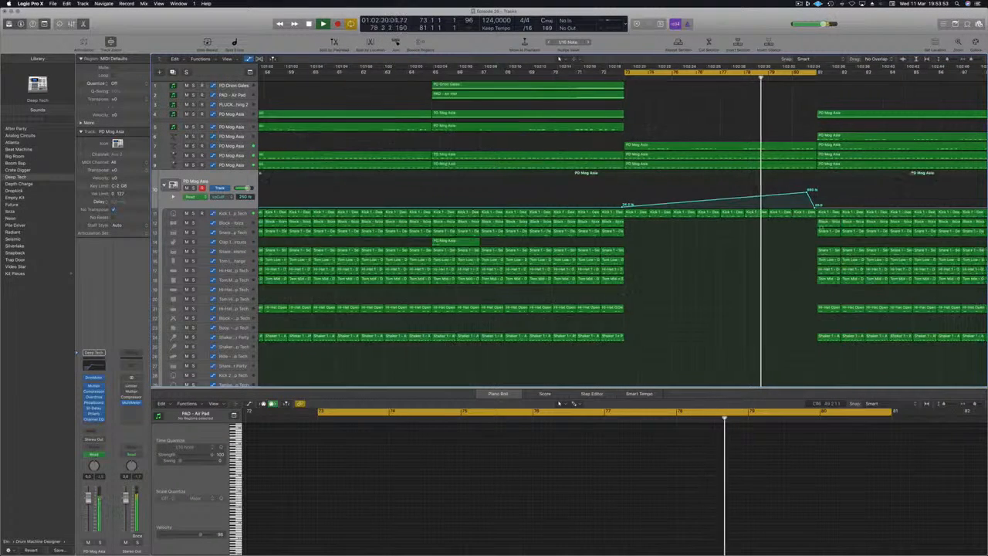
pyautogui.press('super+Left')
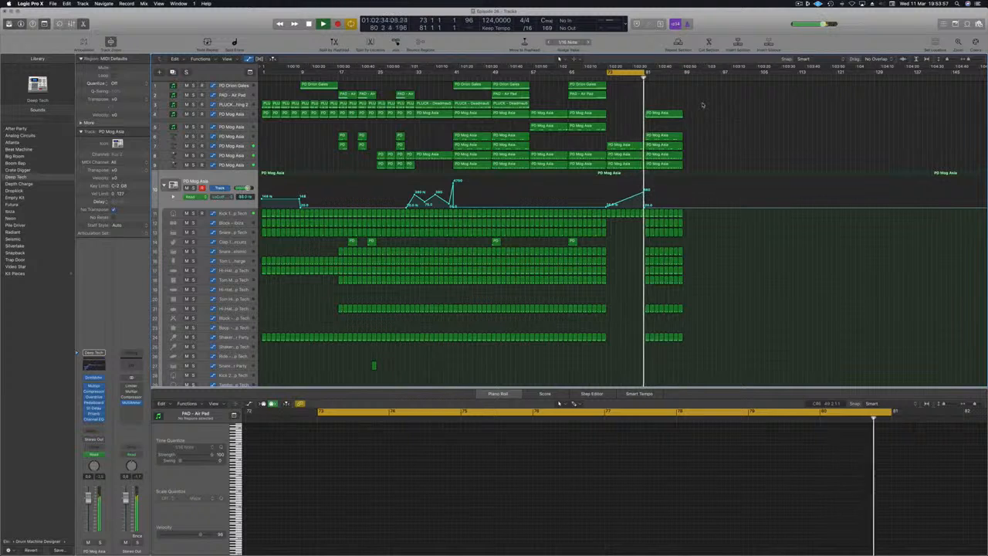
# - Stop playback, select all regions in bars 81 to 89 and set the cycle range to bars 81 to 89
pyautogui.press('space')
pyautogui.moveTo(688, 272); pyautogui.dragTo(654, 345)
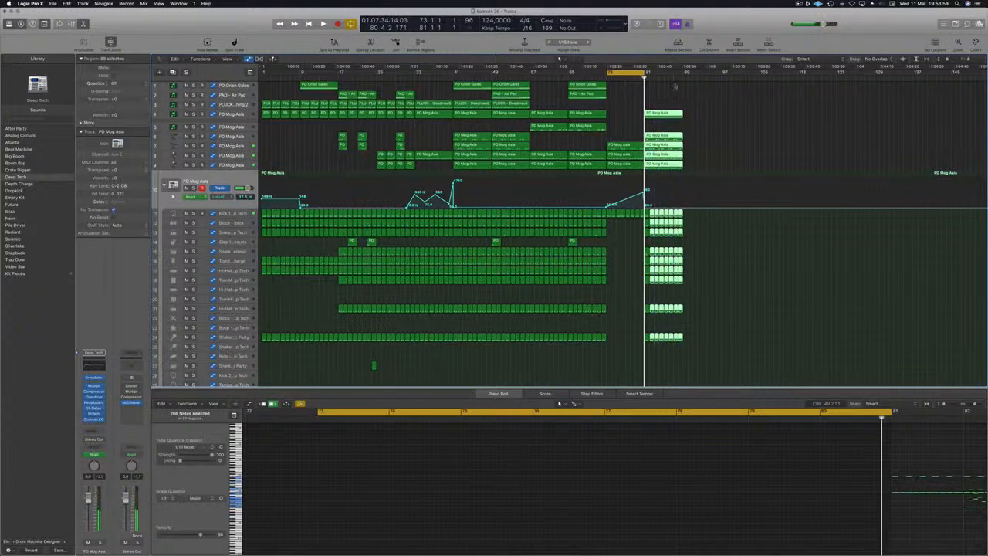
pyautogui.moveTo(720, 101); pyautogui.dragTo(649, 351)
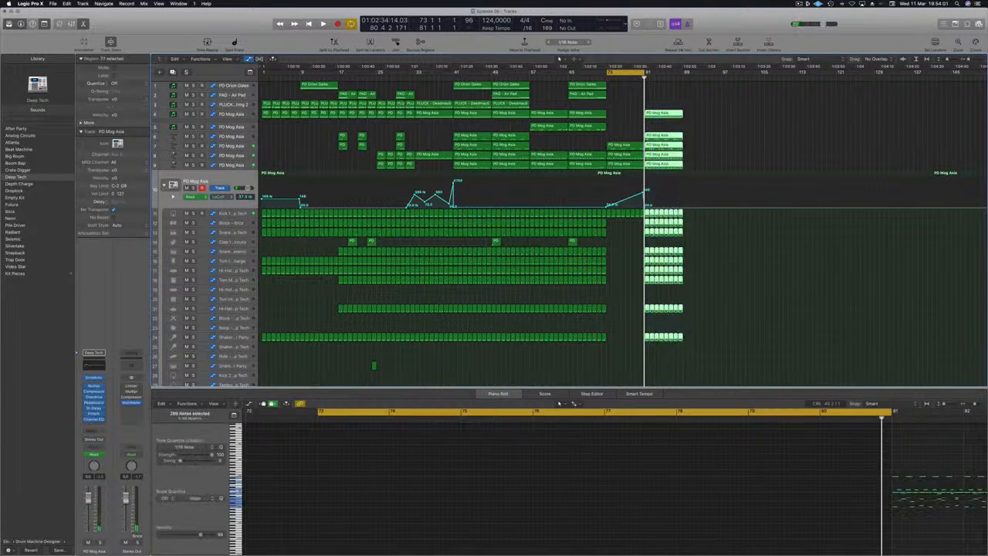
pyautogui.moveTo(624, 74); pyautogui.dragTo(664, 75)
# - Repeat the selected eight-bar block of regions ten times, filling the arrangement up to bar 169
pyautogui.press('super+r')
pyautogui.press('super+r')
pyautogui.press('super+r')
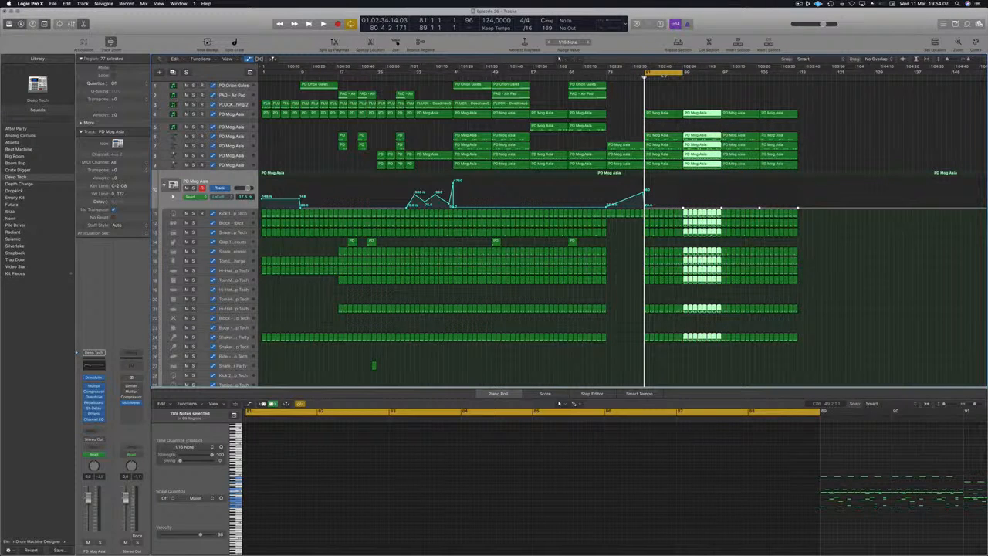
pyautogui.press('super+r')
pyautogui.press('super+r')
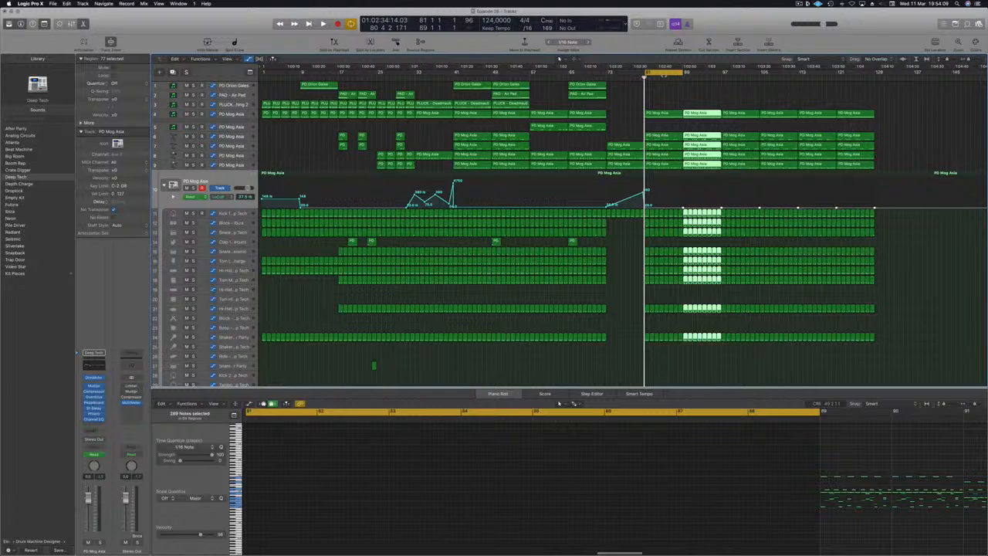
pyautogui.press('super+r')
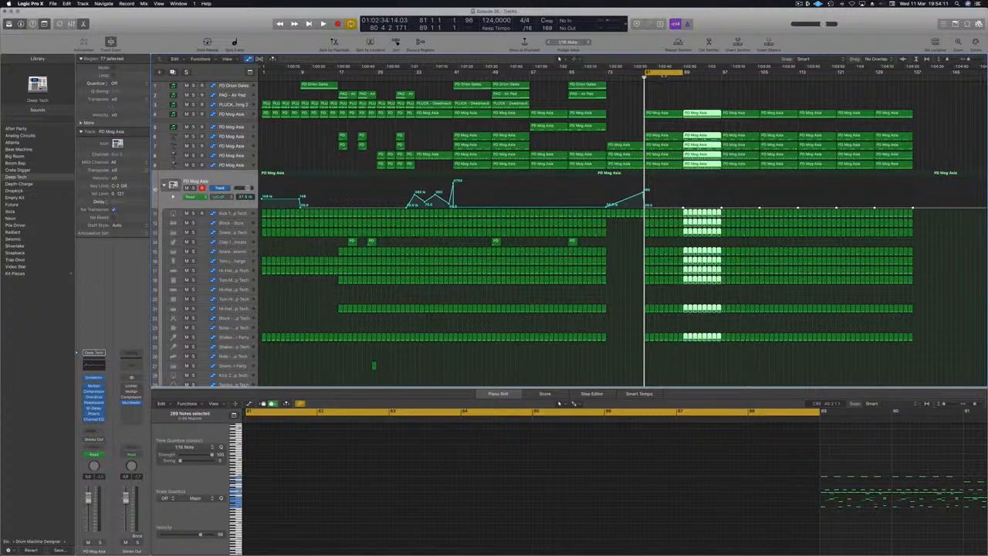
pyautogui.press('super+r')
pyautogui.press('super+r')
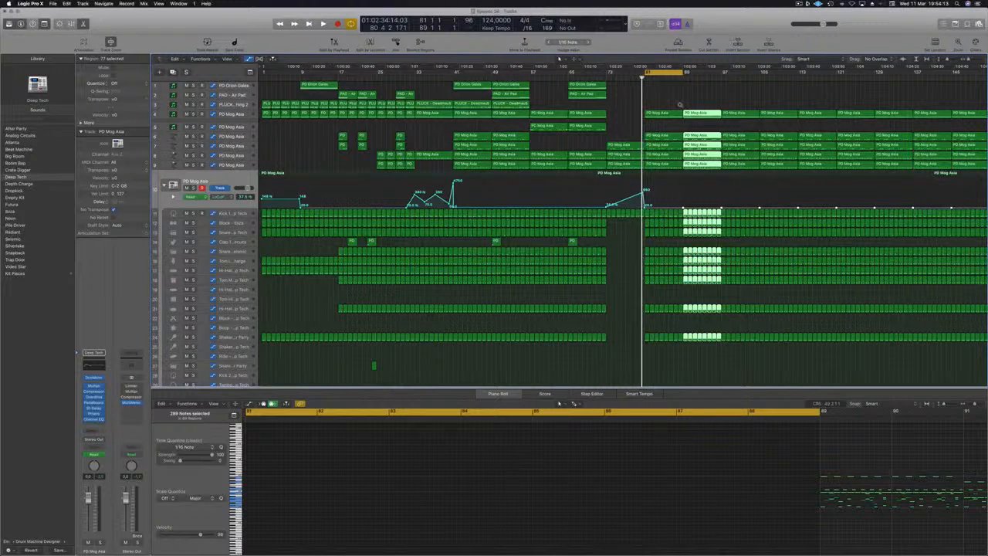
pyautogui.press('super+Left')
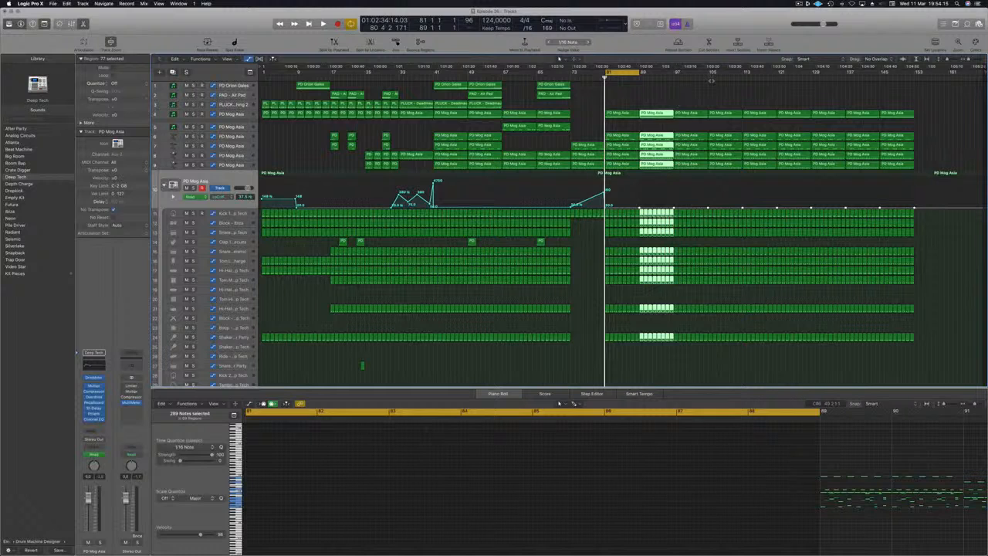
pyautogui.press('super+r')
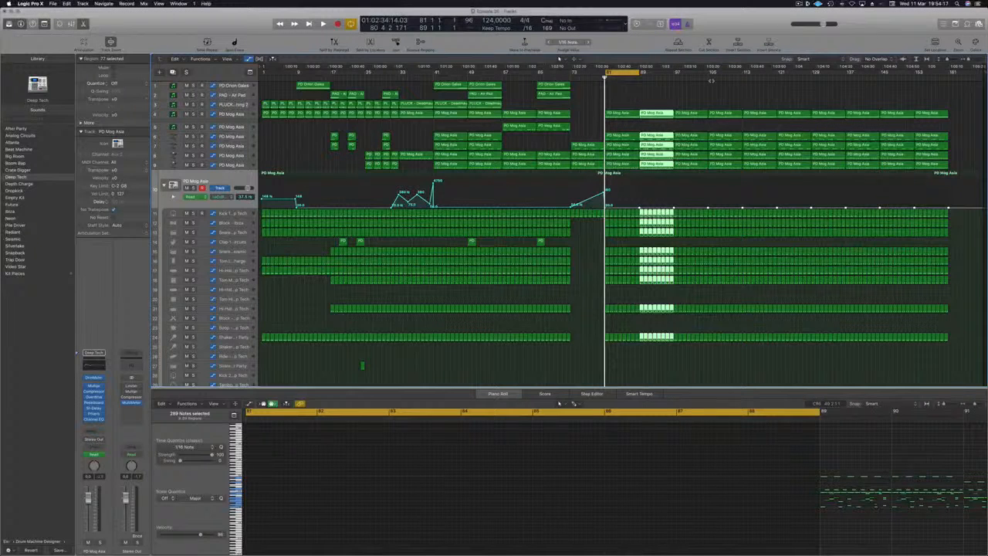
pyautogui.press('super+r')
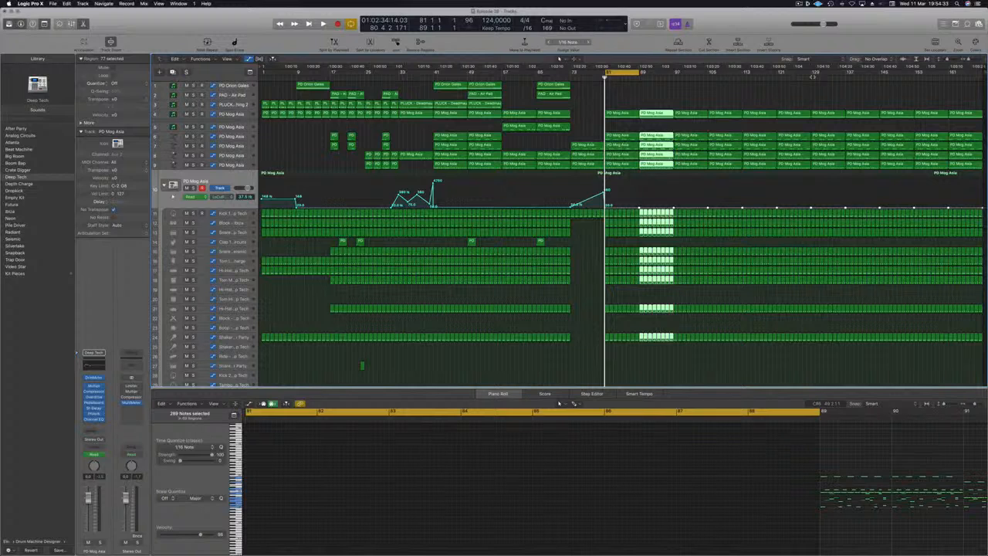
# - Delete the last block of repeated regions from bar 161 onward and play from bar 73
pyautogui.moveTo(970, 181); pyautogui.dragTo(971, 372)
pyautogui.press('Delete')
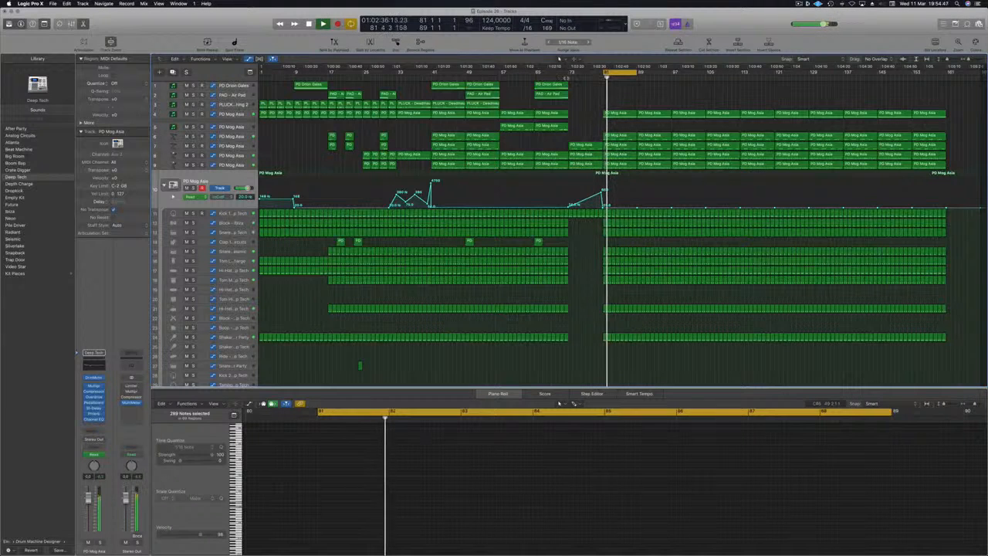
pyautogui.click(566, 78)
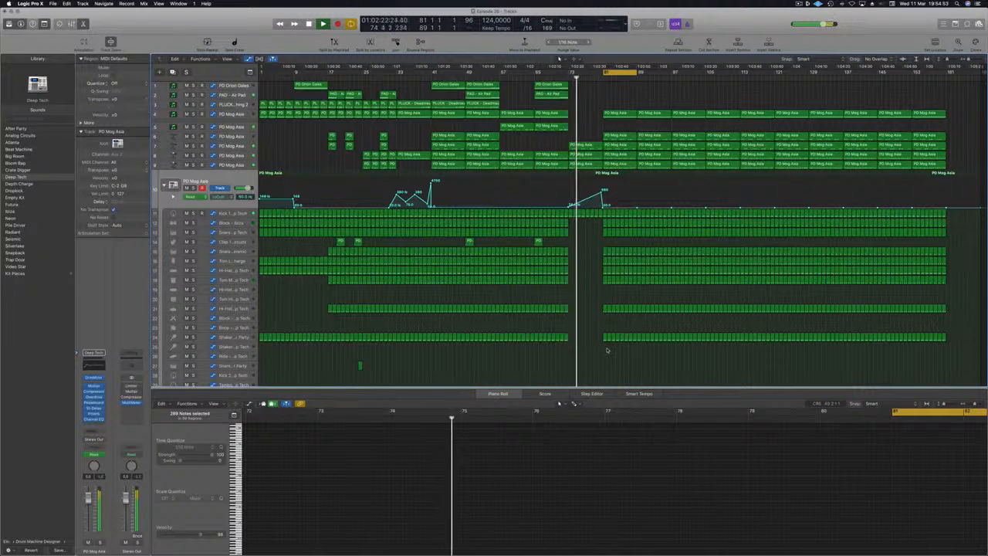
# - Delete all the drum regions between bars 81 and 89, keeping the melodic regions above them
pyautogui.moveTo(607, 347); pyautogui.dragTo(631, 218)
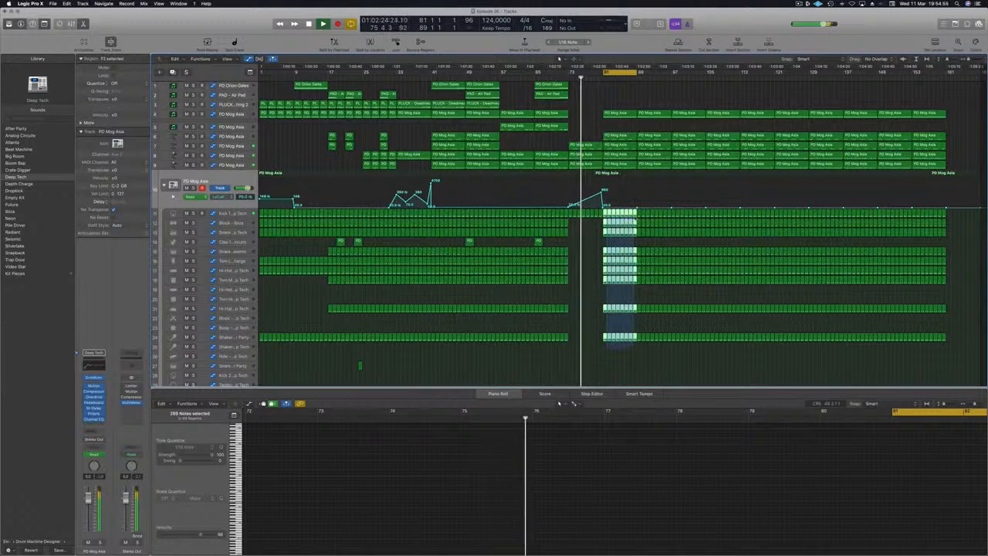
pyautogui.press('Delete')
pyautogui.press('super+Right')
pyautogui.press('super+Right')
pyautogui.press('super+Right')
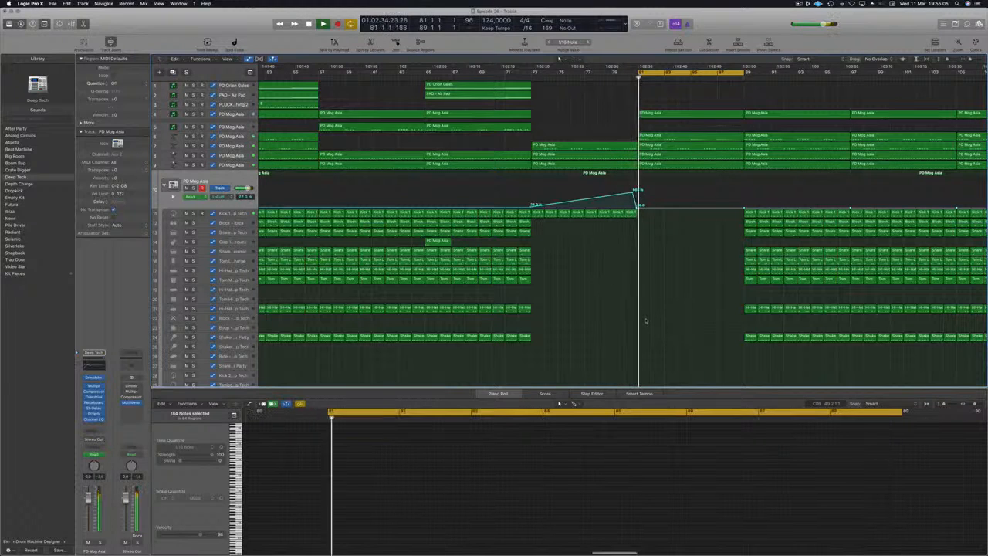
# - Smooth the automation on the fourth track's PD Mog Asia region just after bar 81 so the preceding rise continues into it
pyautogui.scroll(-10, 684, 179)
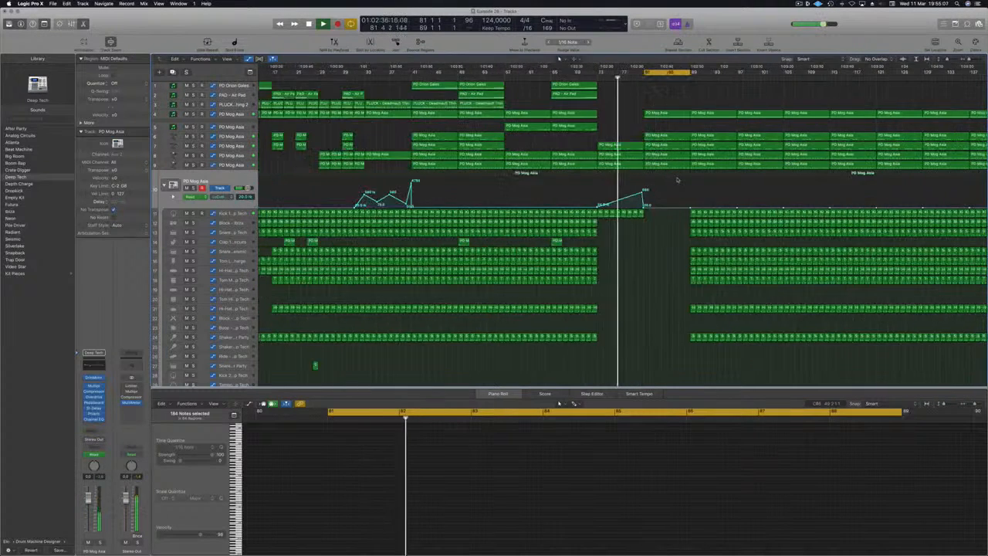
pyautogui.scroll(8, 633, 184)
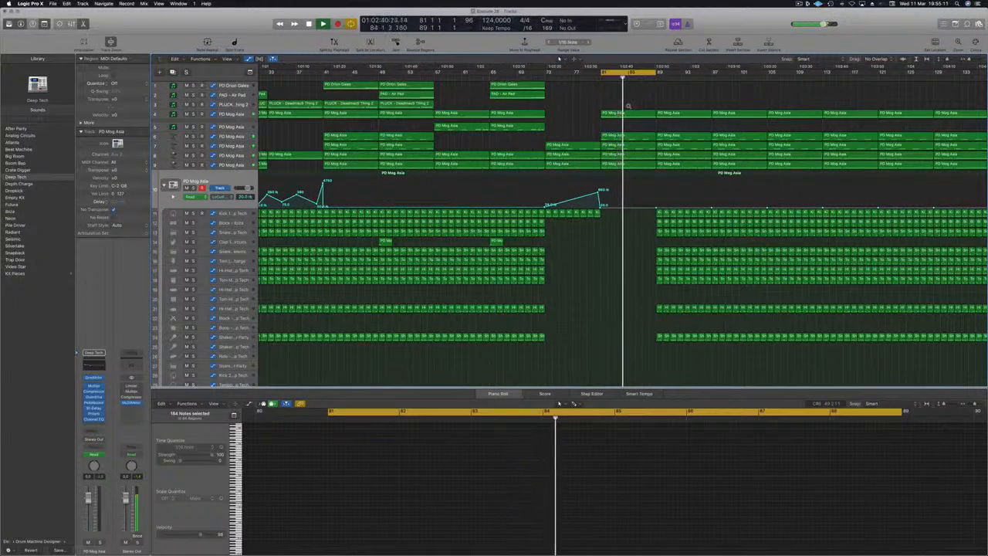
pyautogui.scroll(-3, 627, 105)
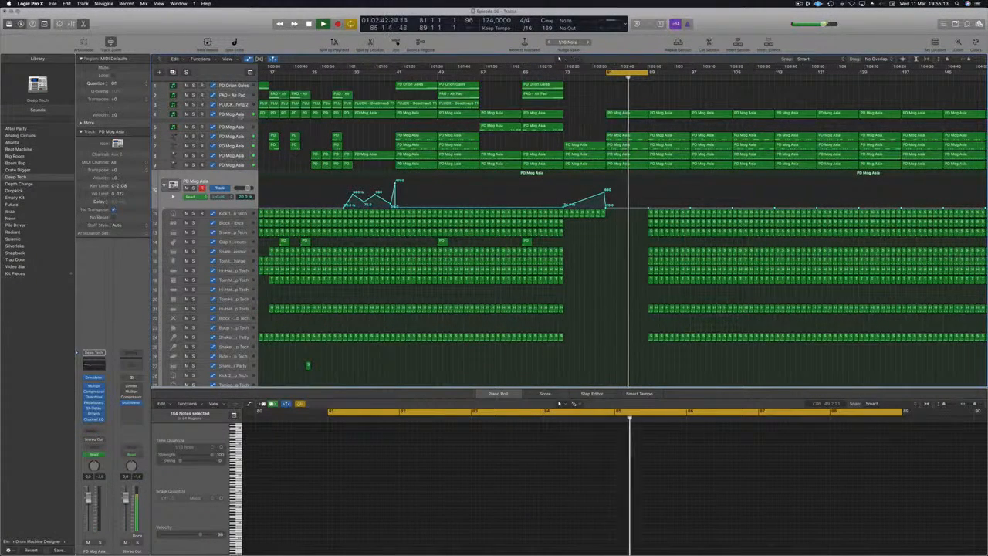
pyautogui.click(624, 114)
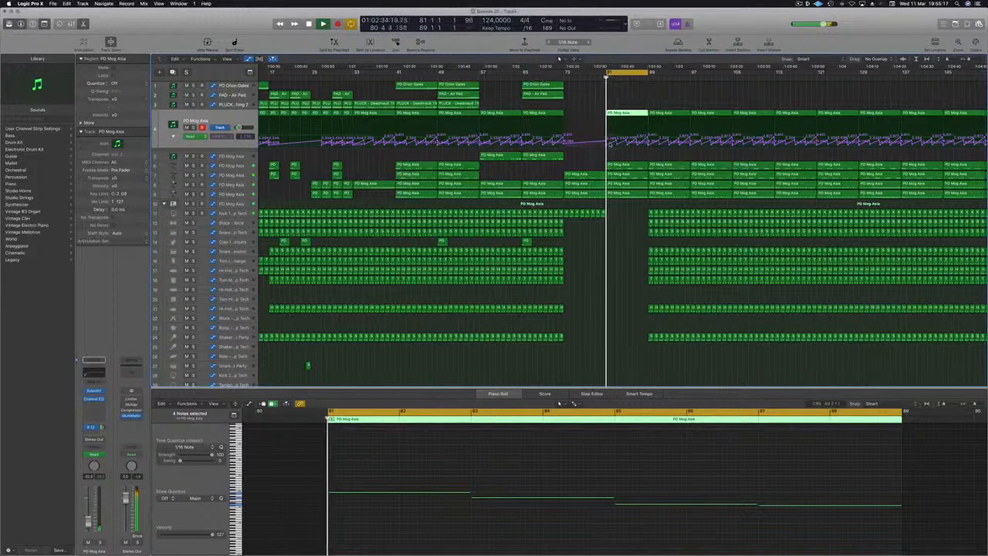
pyautogui.click(607, 144)
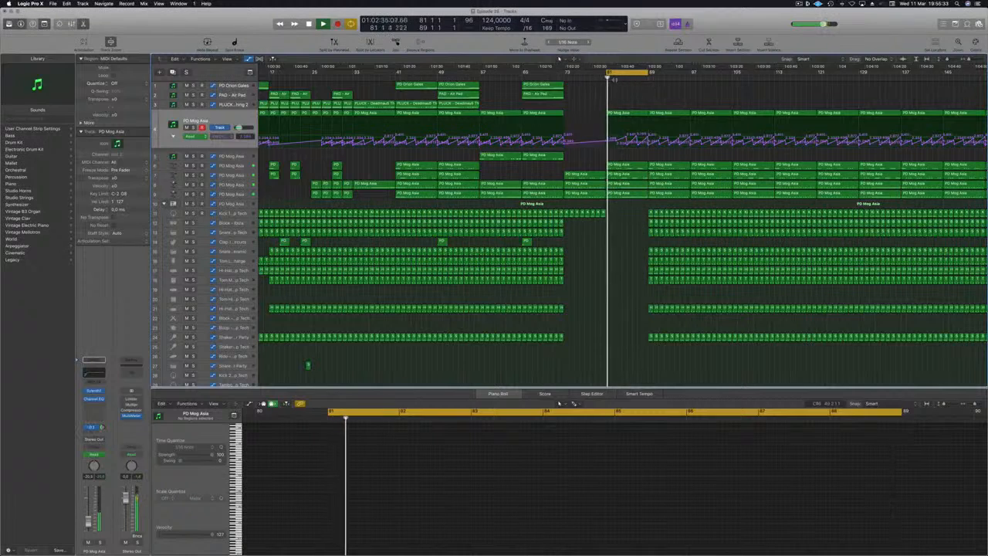
# - Extend the cycle range back to bar 73 and save the project while playing from there
pyautogui.moveTo(609, 72); pyautogui.dragTo(563, 75)
pyautogui.press('space')
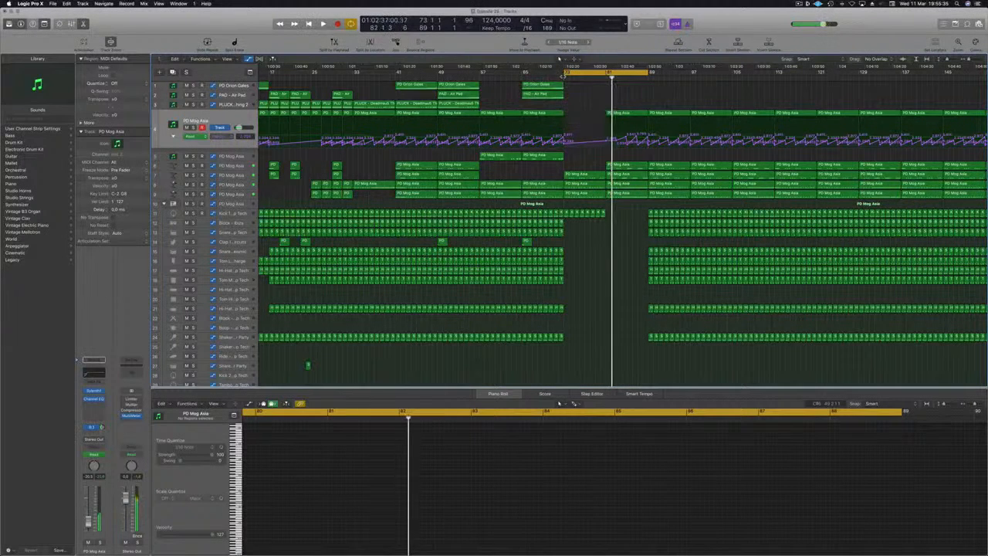
pyautogui.press('space')
pyautogui.press('super+s')
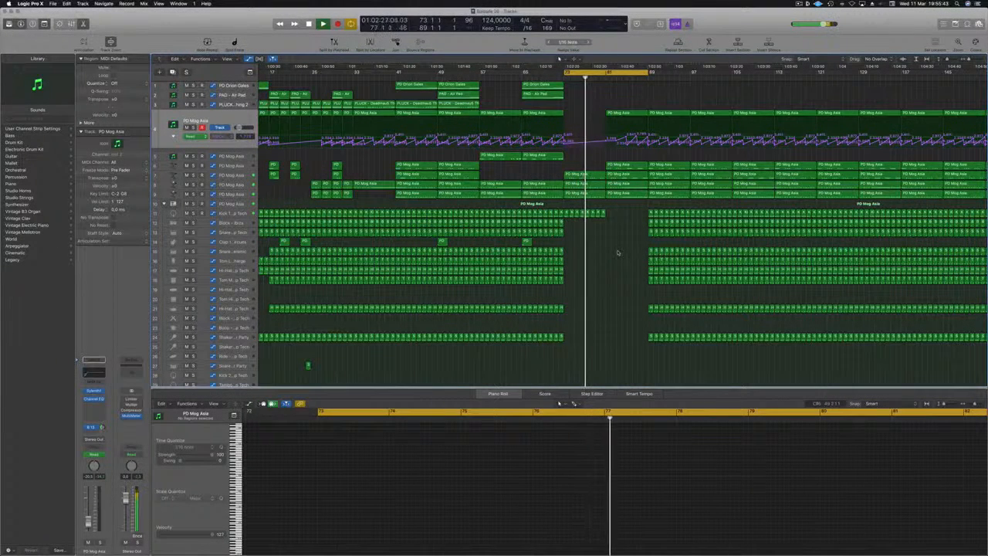
pyautogui.press('super+s')
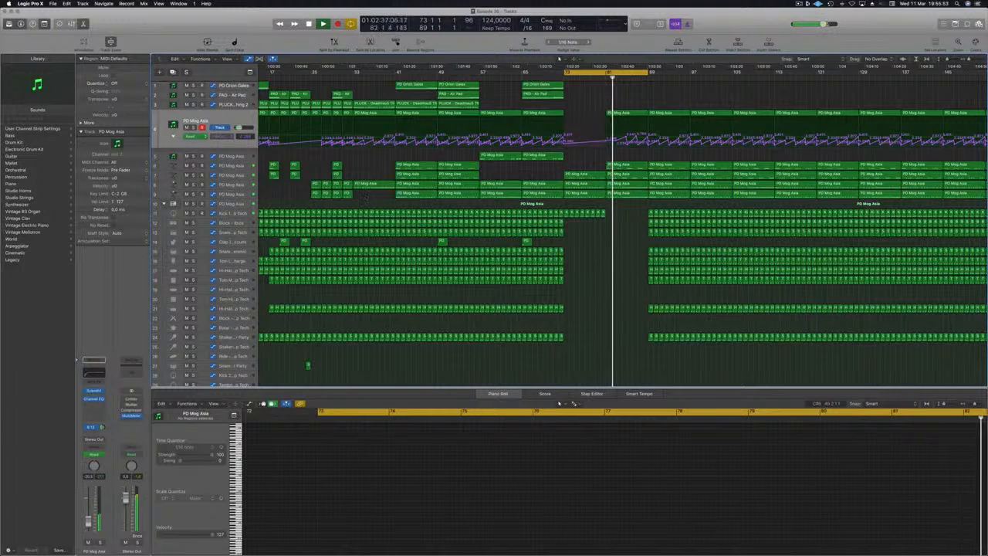
# - On the drum machine track, move the end of the low-cut automation's drop after bar 81 to about bar 83
pyautogui.click(232, 204)
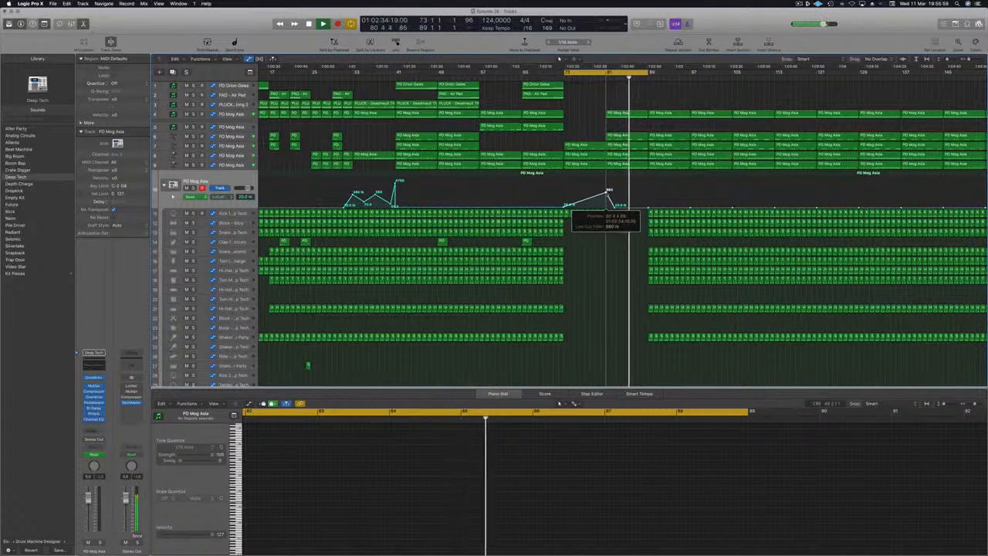
pyautogui.scroll(-3, 604, 203)
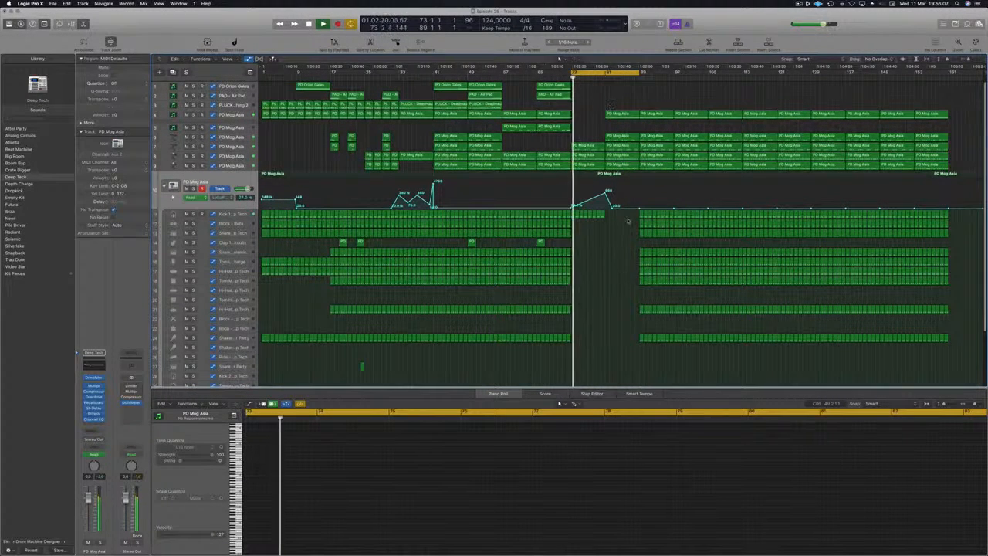
# - Delete all drum regions except the kick between bars 89 and 105
pyautogui.moveTo(639, 209); pyautogui.dragTo(705, 355)
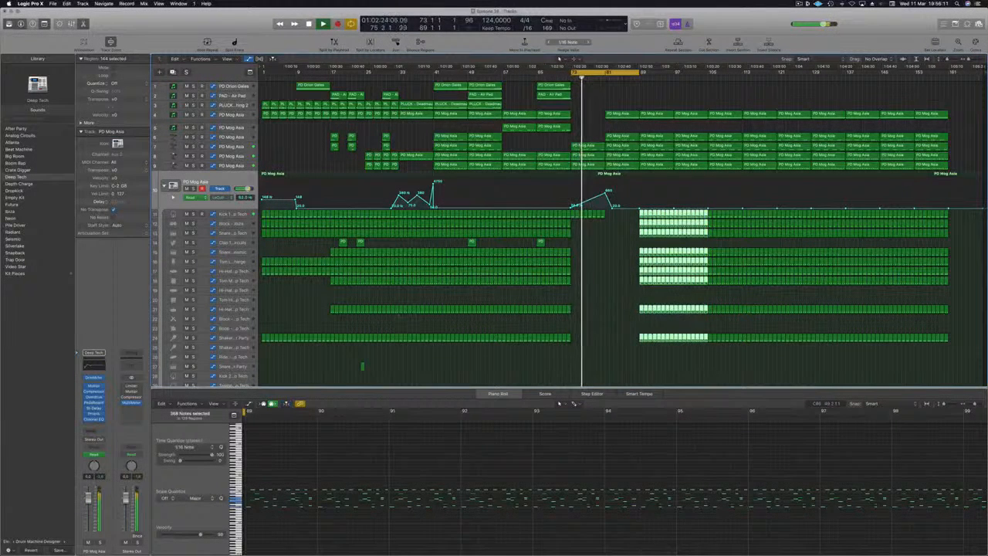
pyautogui.click(635, 227)
pyautogui.moveTo(643, 226); pyautogui.dragTo(705, 350)
pyautogui.press('Delete')
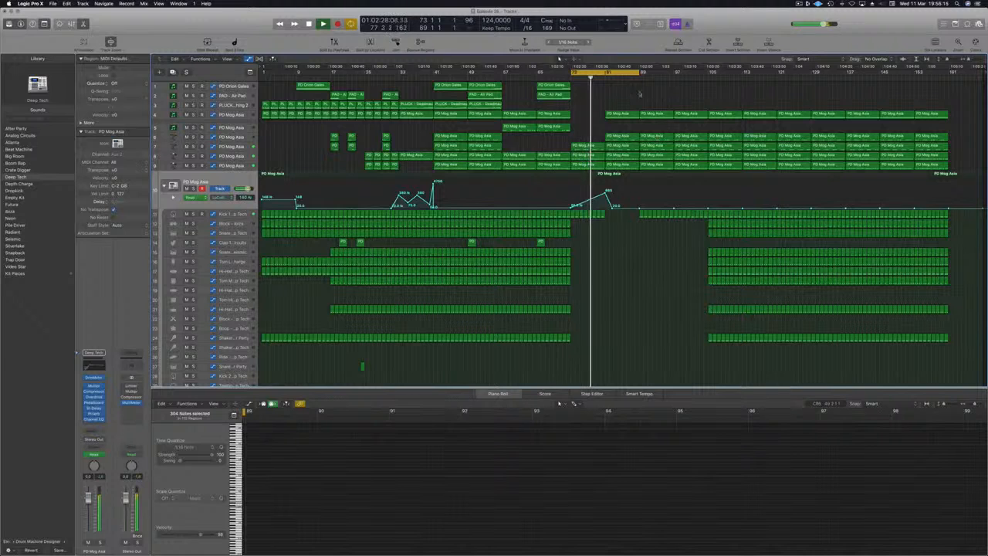
# - Shape a low-cut automation peak at bar 89 that falls by bar 97, and extend the cycle range to bar 105
pyautogui.press('space')
pyautogui.press('space')
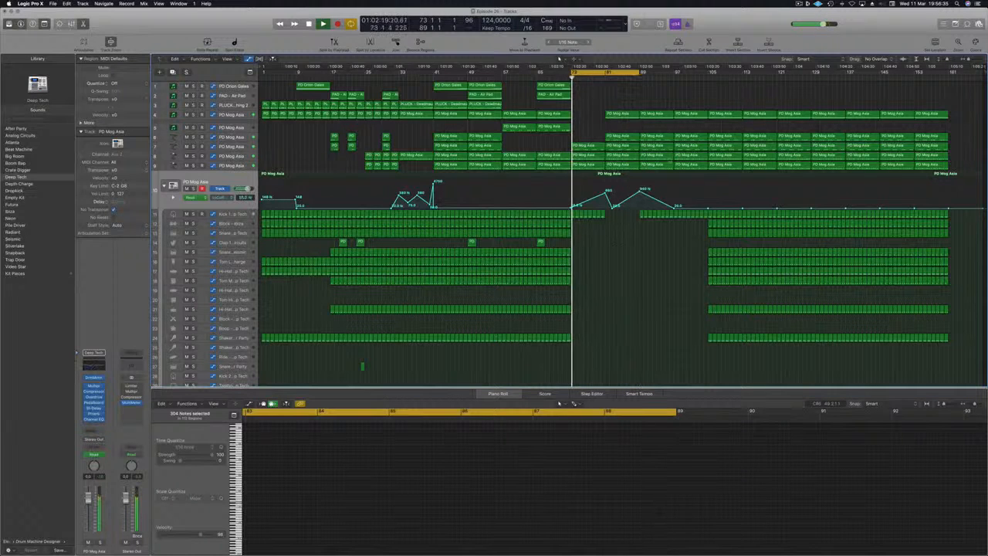
pyautogui.moveTo(641, 74); pyautogui.dragTo(709, 74)
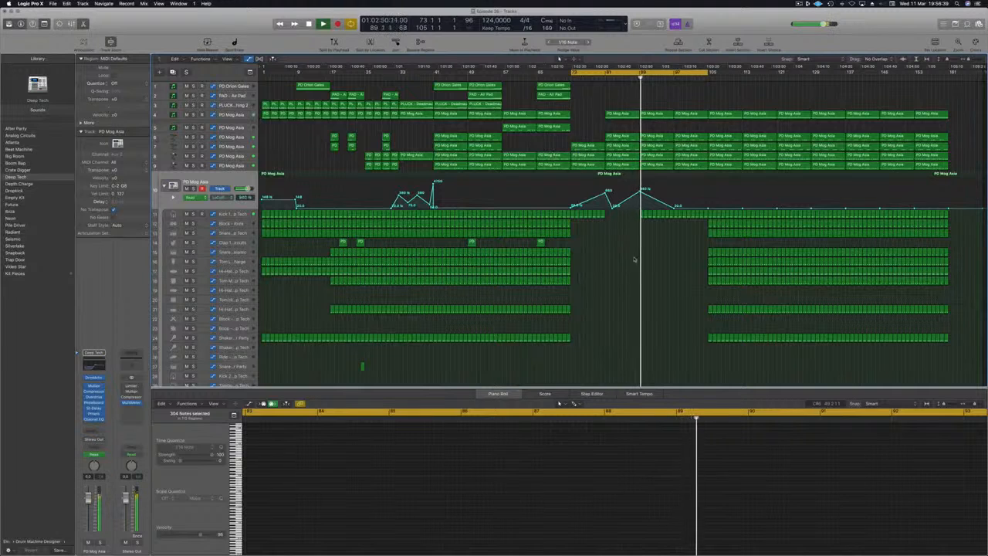
# - Raise the drum track's low-cut automation at bar 97 to about 1720 Hz, sloping back down by bar 105
pyautogui.scroll(2, 648, 294)
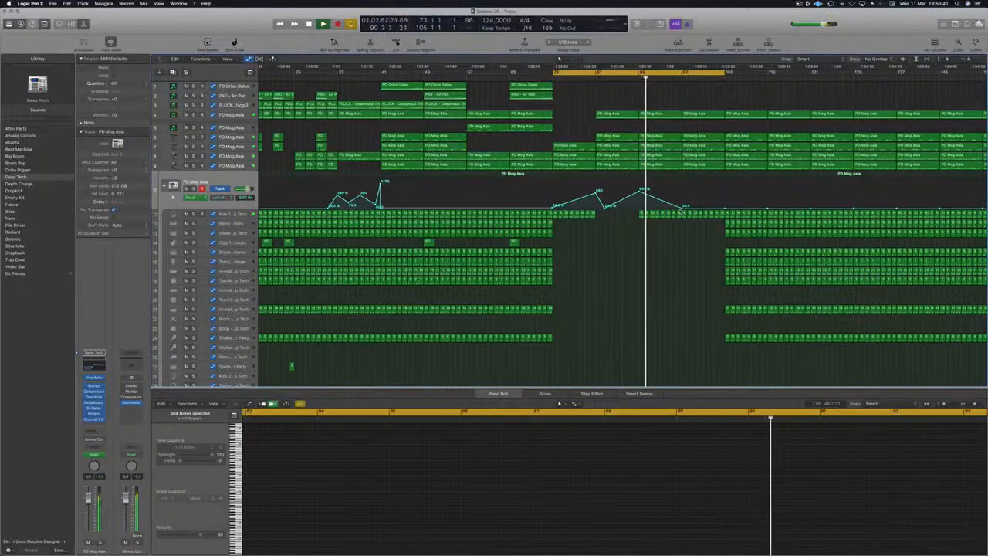
pyautogui.moveTo(683, 202); pyautogui.dragTo(683, 187)
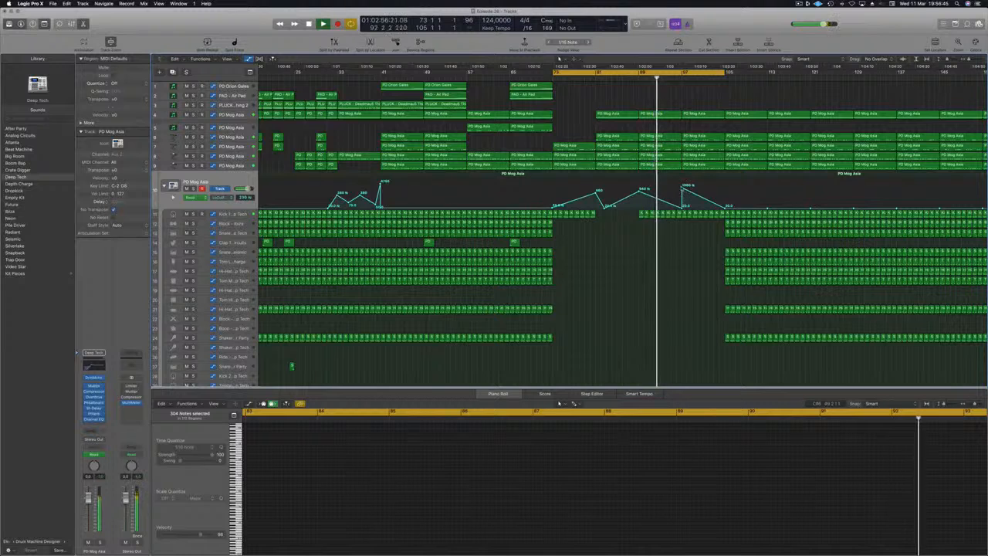
pyautogui.click(682, 187)
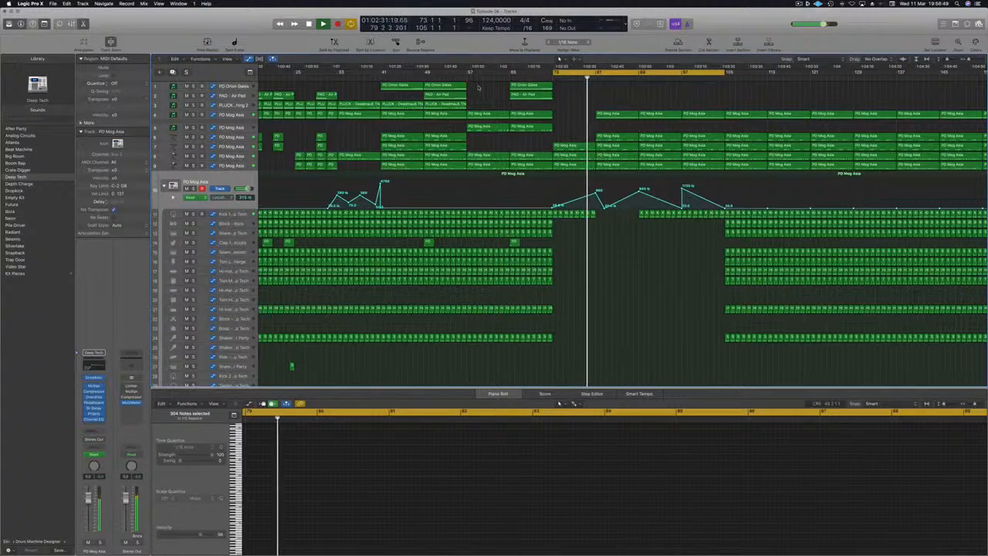
# - Copy the PLUCK - Deadmau5 Thing 2 region to bar 81 and shape its automation to rise until bar 89
pyautogui.moveTo(479, 92); pyautogui.dragTo(615, 109)
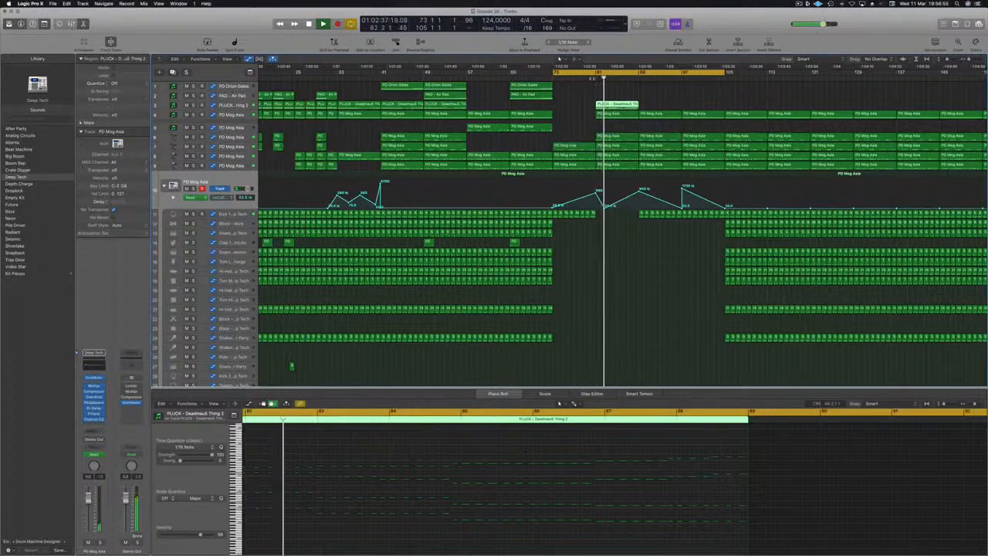
pyautogui.click(592, 79)
pyautogui.click(233, 105)
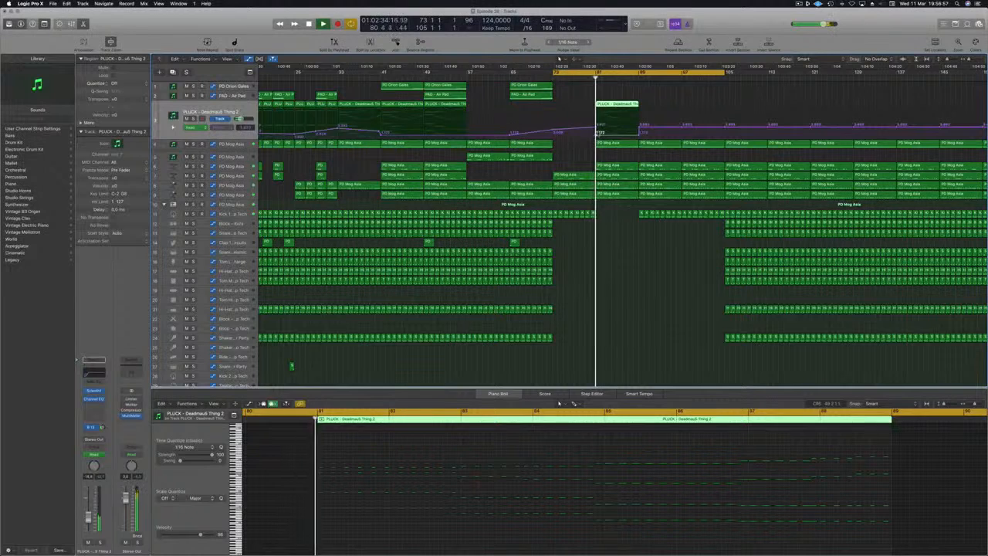
pyautogui.click(600, 133)
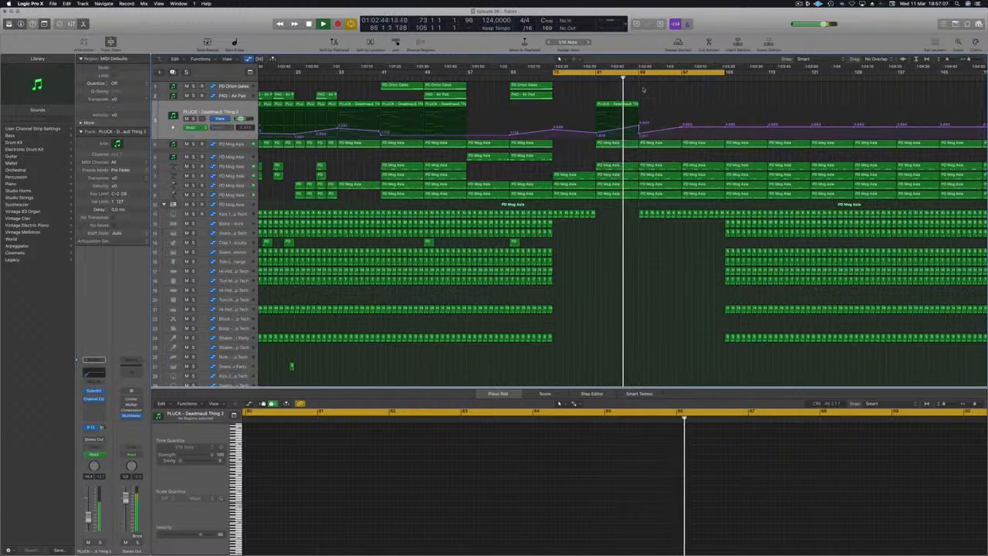
# - Copy the PLUCK region to bar 89 and the PD Orion Gates and PAD - Air Pad regions to bar 81
pyautogui.click(622, 103)
pyautogui.moveTo(615, 105); pyautogui.dragTo(659, 111)
pyautogui.moveTo(576, 88)
pyautogui.mouseDown()
pyautogui.moveTo(539, 96)
pyautogui.moveTo(586, 98)
pyautogui.mouseUp()
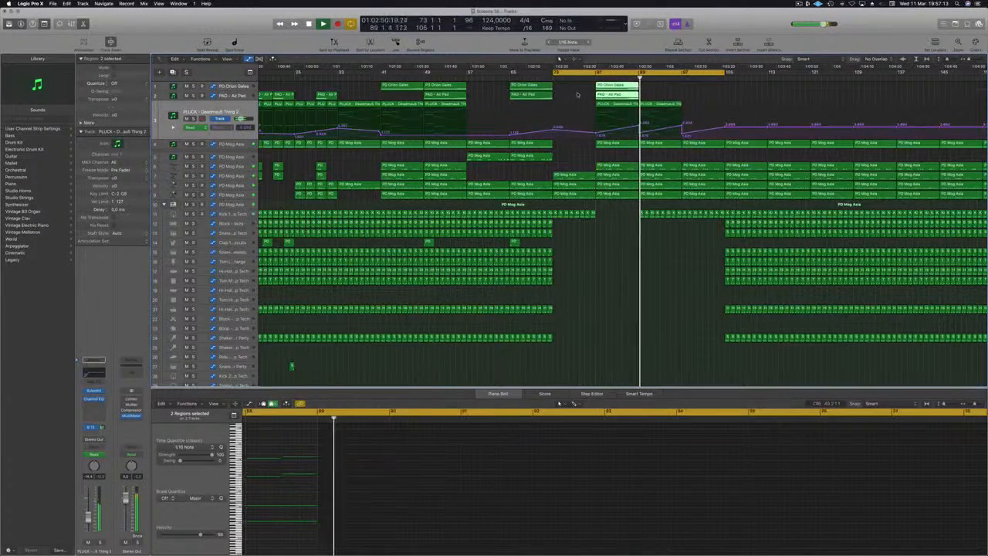
pyautogui.click(594, 79)
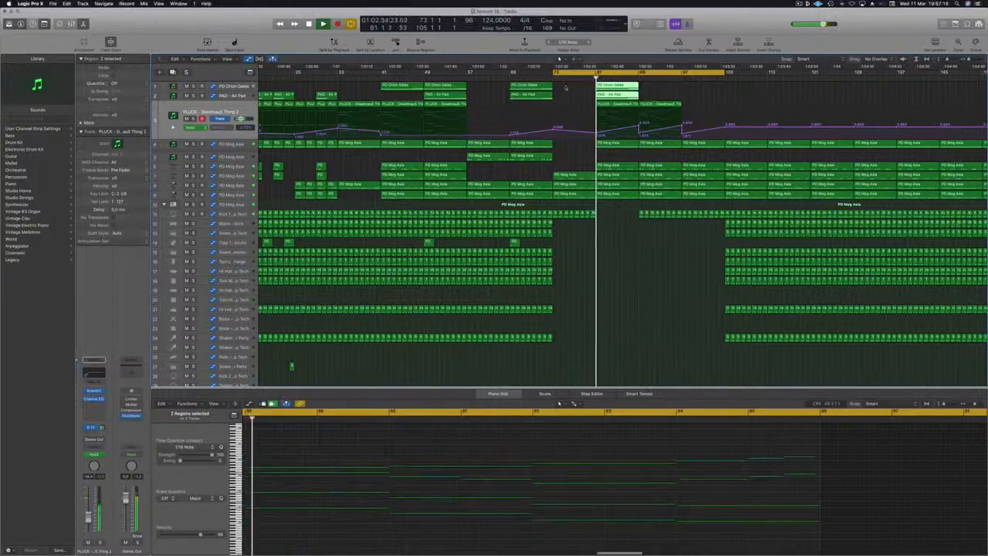
pyautogui.click(618, 237)
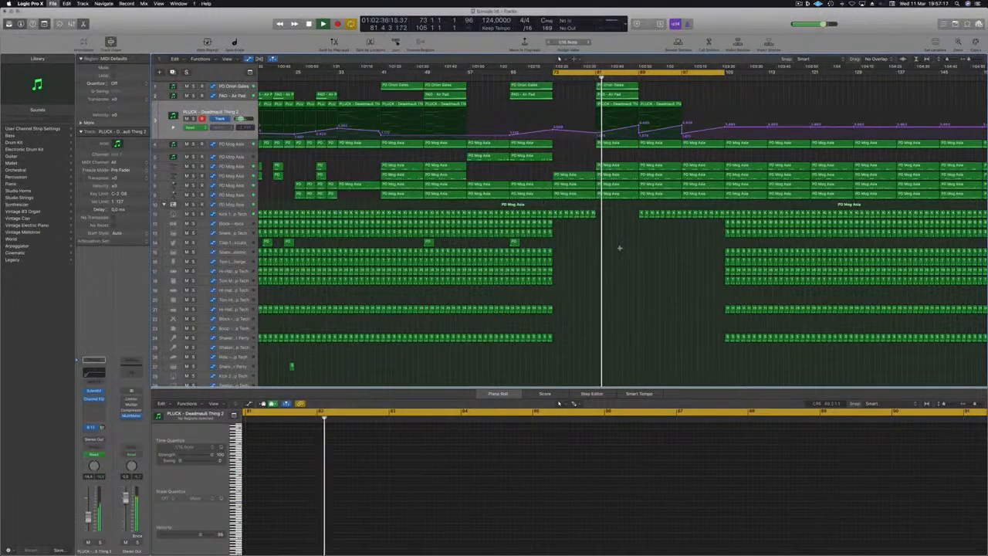
# - Reshape the PLUCK track's automation between bars 81 and 97 into one continuous rise without the drop at bar 89
pyautogui.press('super+Left')
pyautogui.press('super+Left')
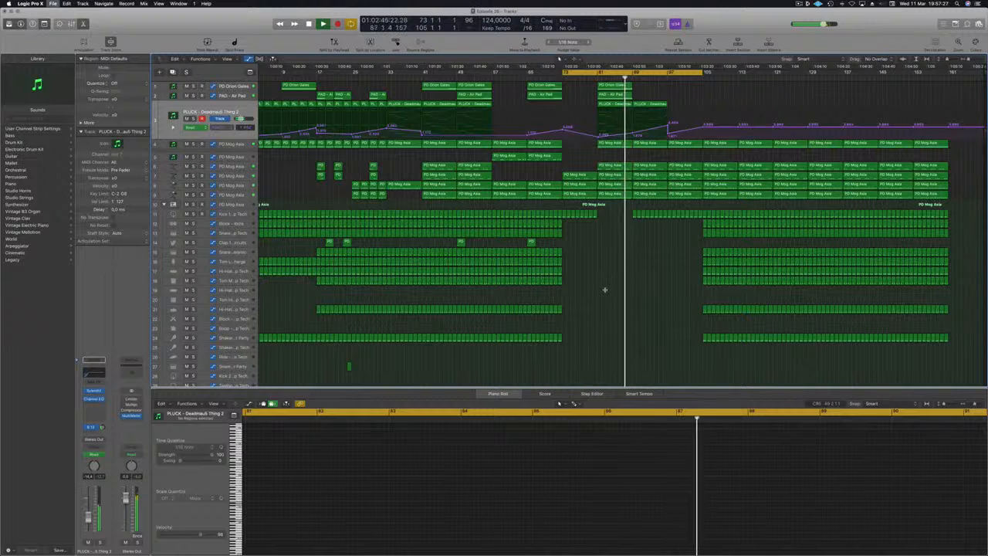
pyautogui.scroll(-1, 605, 291)
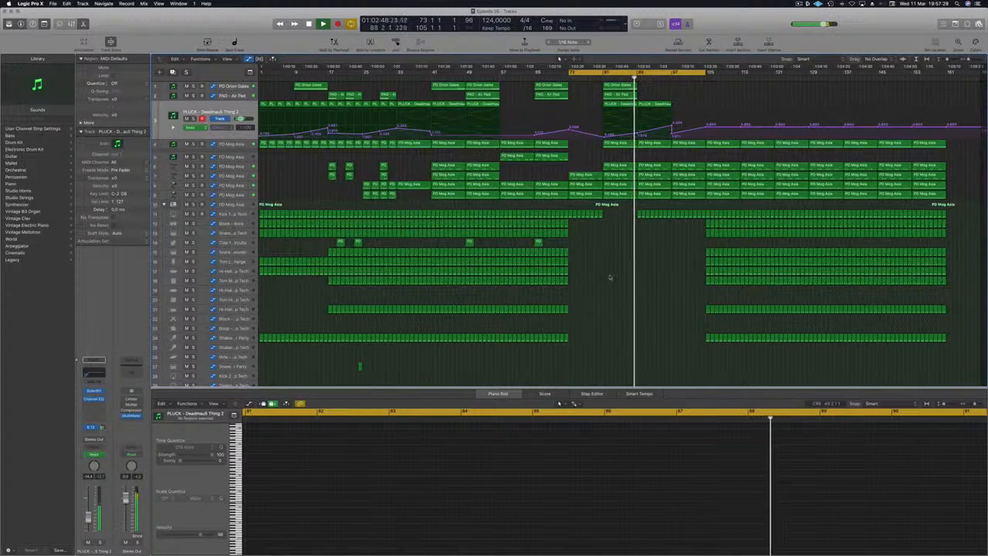
pyautogui.scroll(3, 644, 280)
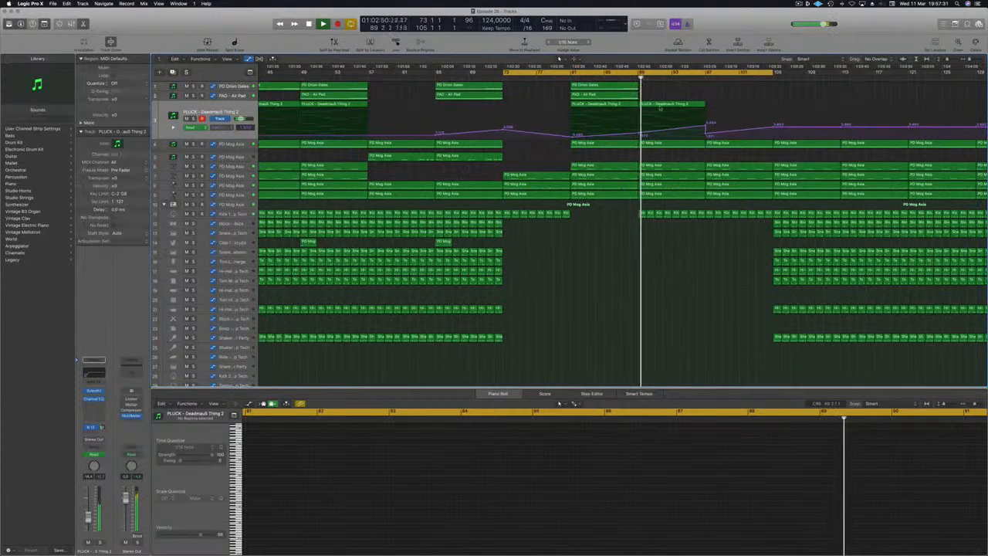
# - Lower the drum track's low-cut automation peak at bar 89 to about 174 Hz and raise the low point just before bar 97
pyautogui.click(638, 206)
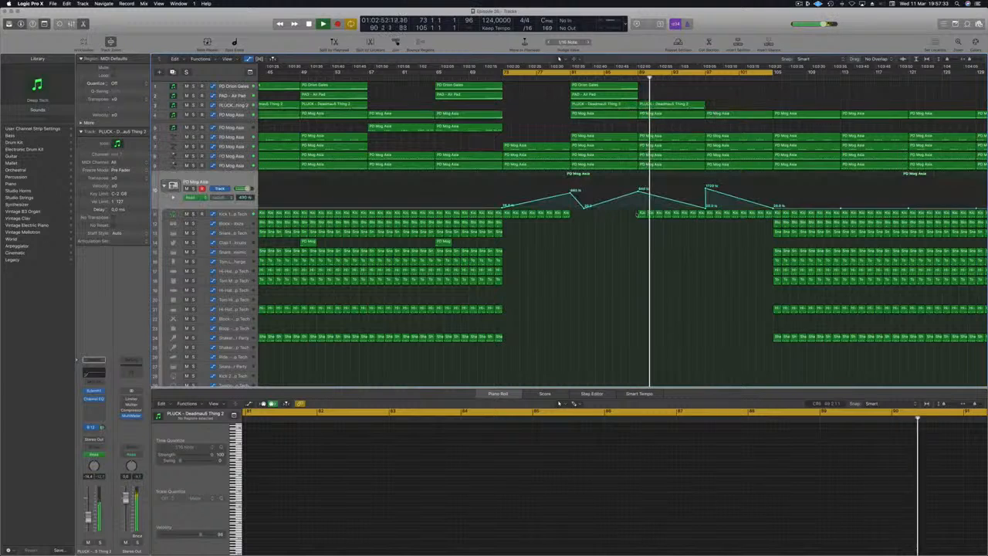
pyautogui.moveTo(638, 191); pyautogui.dragTo(638, 199)
pyautogui.click(633, 77)
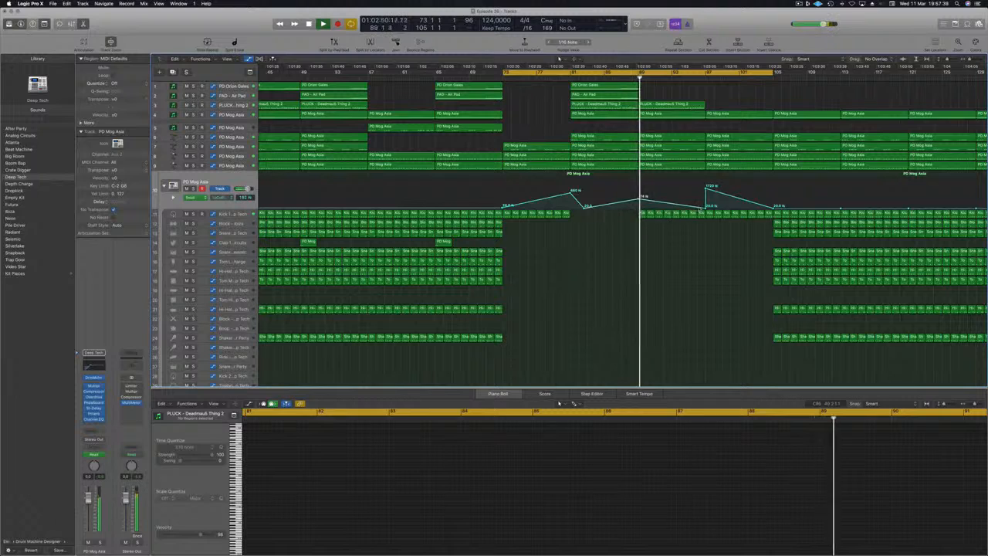
pyautogui.moveTo(705, 207); pyautogui.dragTo(706, 207)
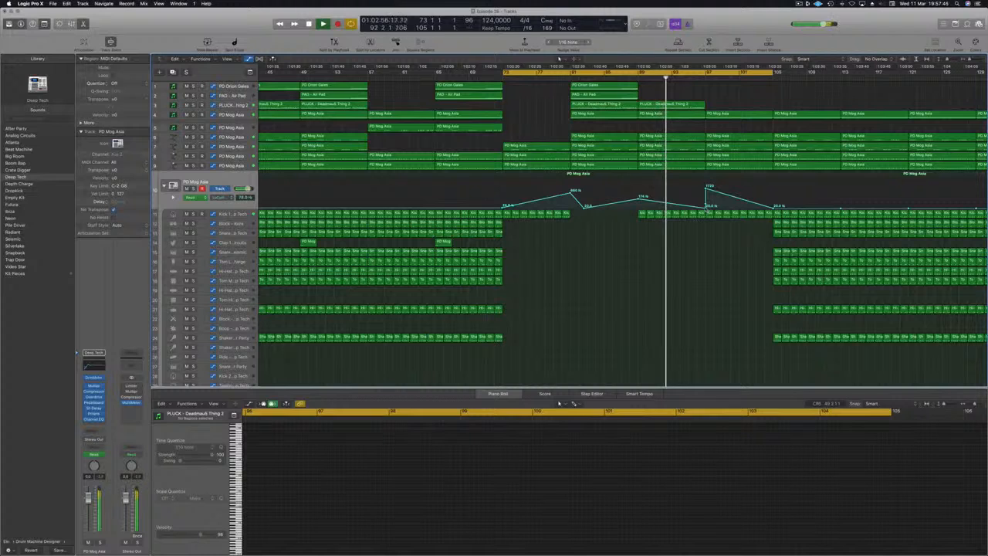
pyautogui.moveTo(639, 199); pyautogui.dragTo(639, 199)
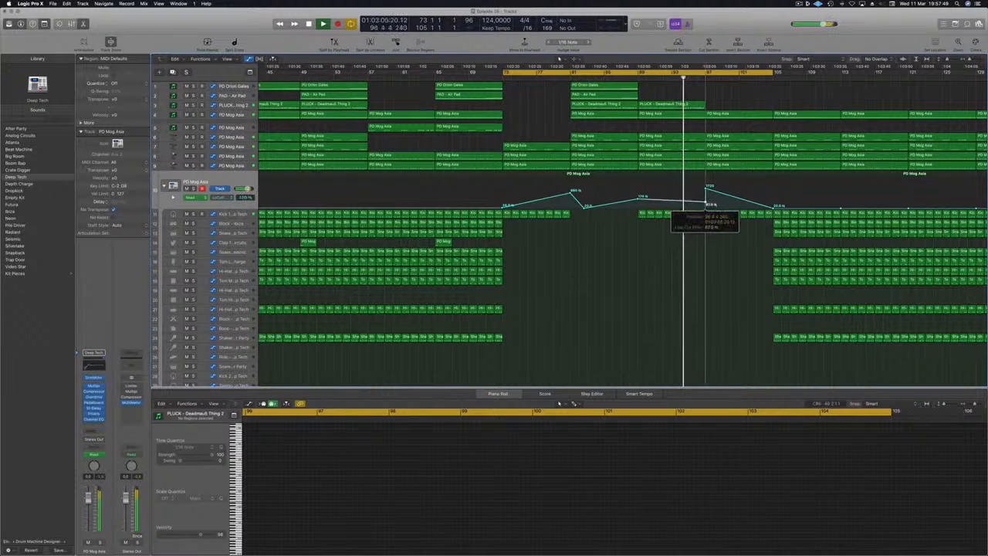
pyautogui.moveTo(638, 199); pyautogui.dragTo(639, 199)
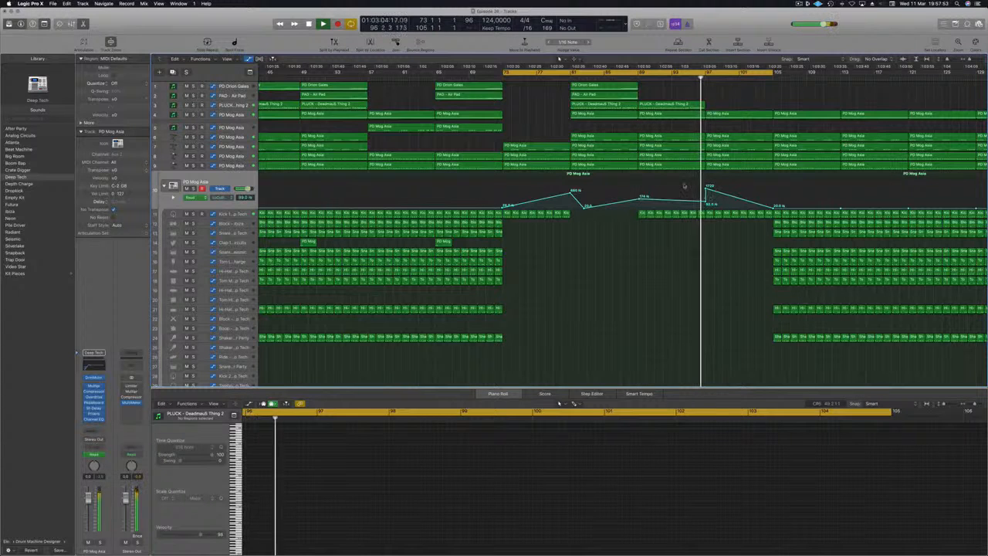
# - Copy the PLUCK - Deadmau5 Thing 2 region from bar 89 to bar 97
pyautogui.press('z')
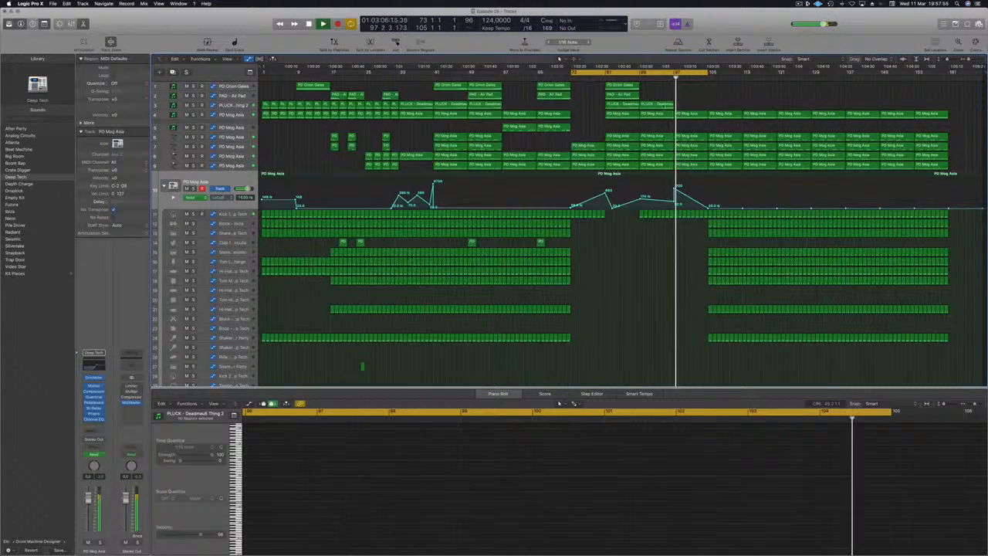
pyautogui.moveTo(658, 104); pyautogui.dragTo(692, 106)
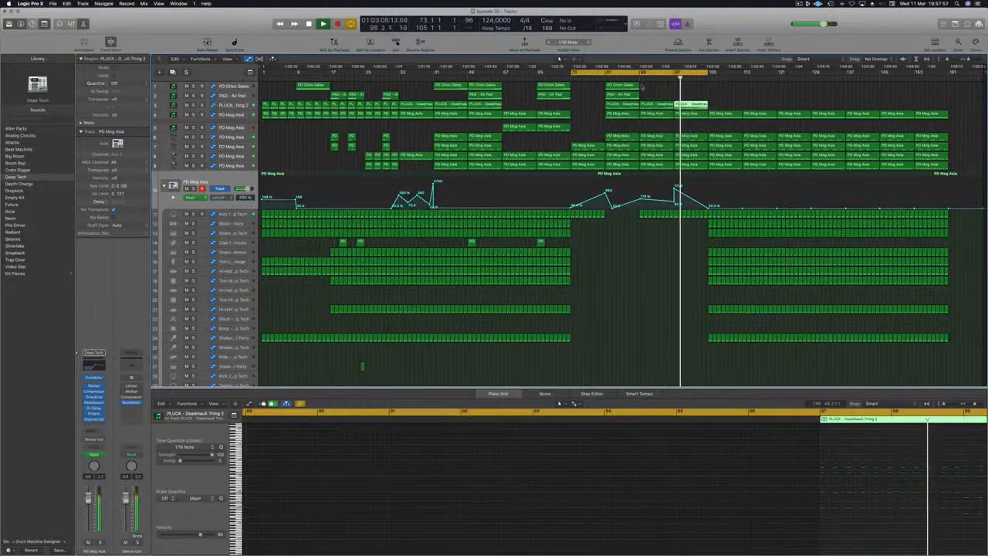
# - Restart playback from bar 73 and save the project
pyautogui.press('space')
pyautogui.press('space')
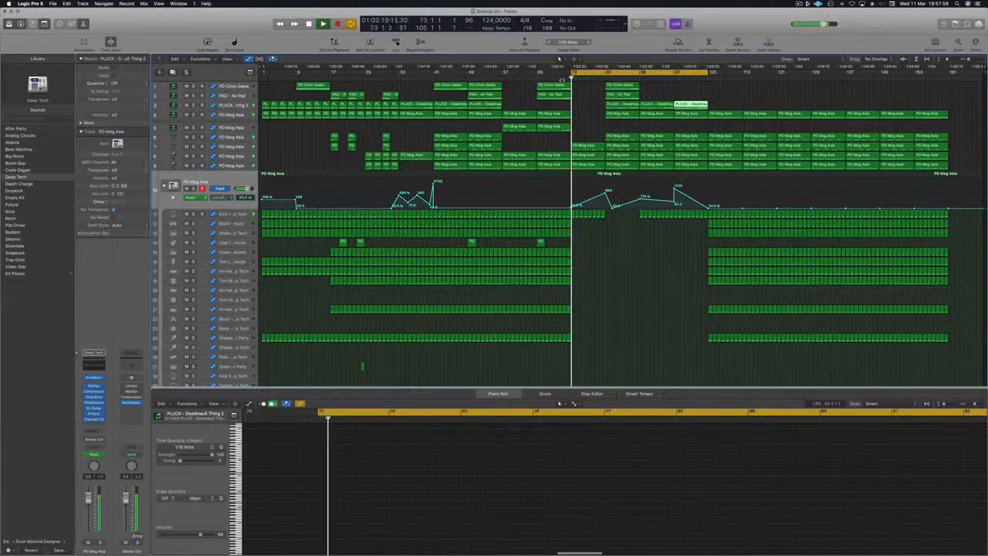
pyautogui.press('super+s')
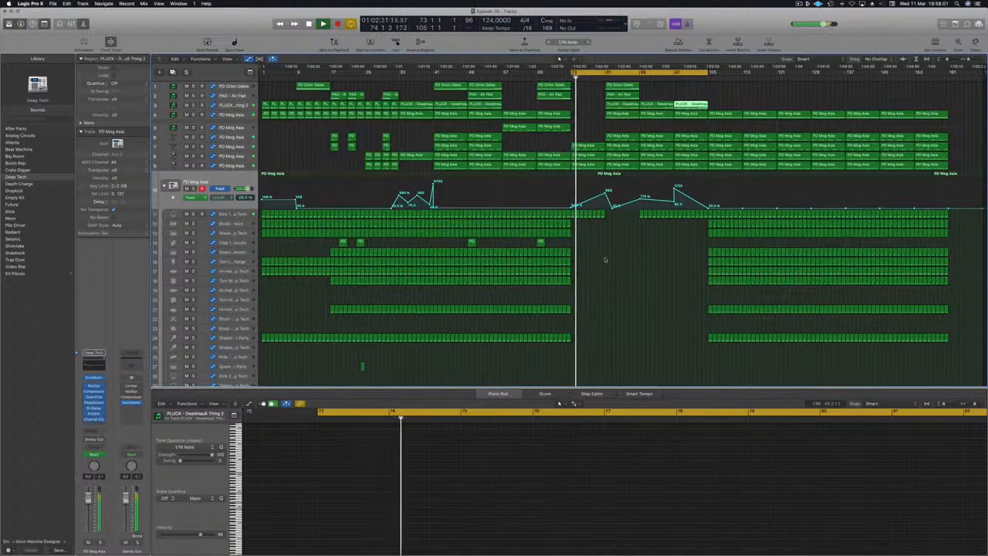
# - Lower the drum track's low-cut automation peak at bar 97 so the curve declines gradually toward bar 105
pyautogui.scroll(1, 606, 261)
pyautogui.click(608, 264)
pyautogui.scroll(-1, 607, 264)
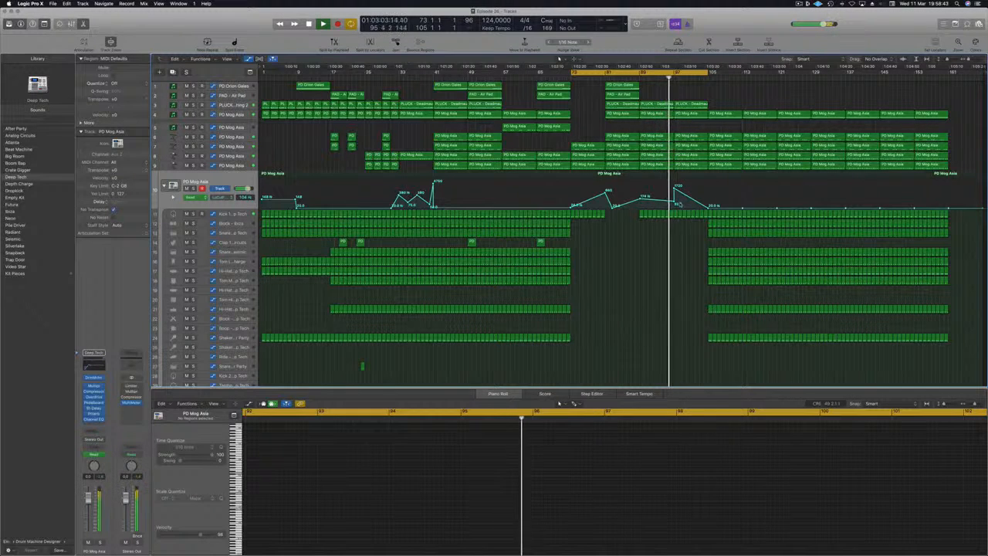
pyautogui.moveTo(677, 190); pyautogui.dragTo(677, 202)
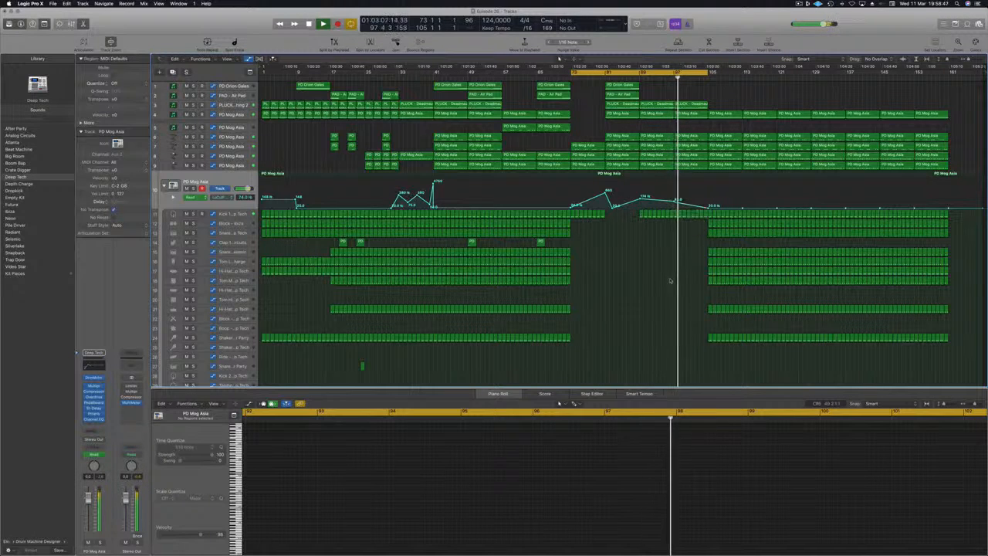
# - Delete the last kick region of the breakdown, in the bar just before bar 105
pyautogui.scroll(3, 671, 281)
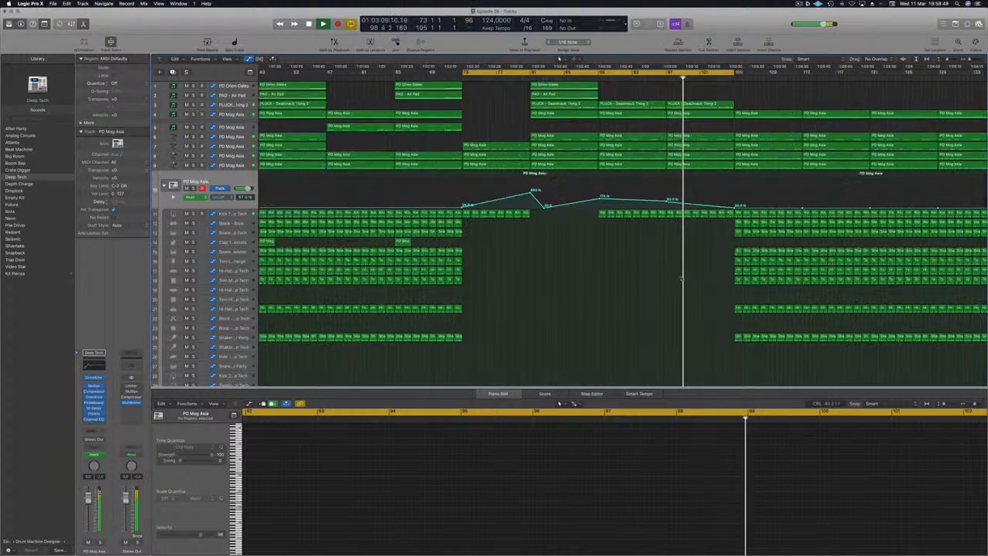
pyautogui.press('super+Left')
pyautogui.press('super+Left')
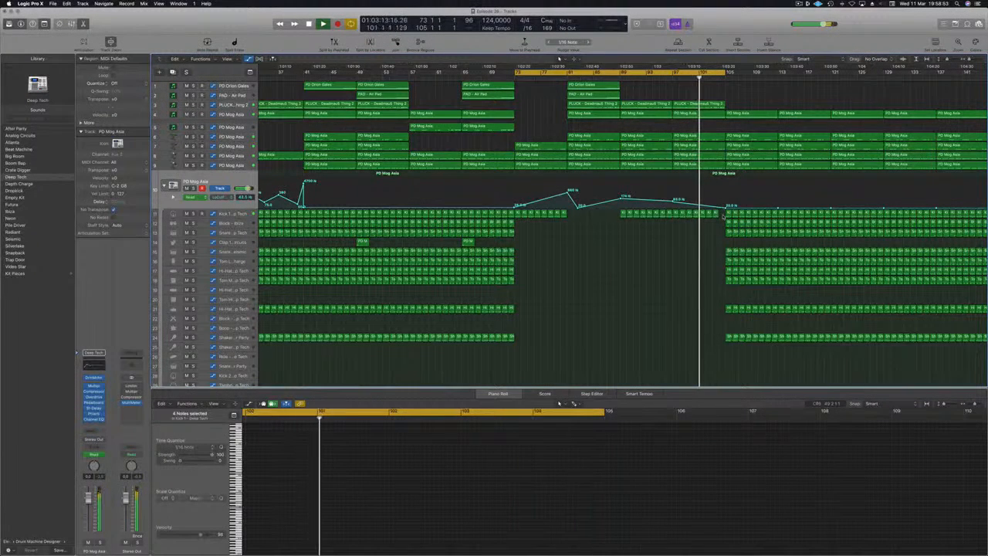
pyautogui.press('super+Left')
pyautogui.press('super+Left')
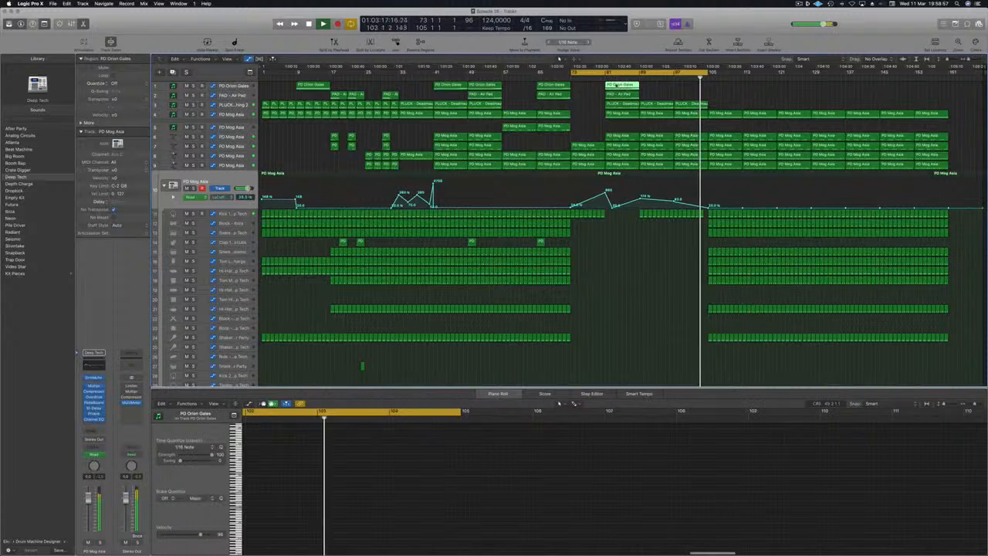
# - Copy the PD Orion Gates and PAD - Air Pad regions from bar 81 to bar 105
pyautogui.moveTo(622, 85); pyautogui.dragTo(722, 89)
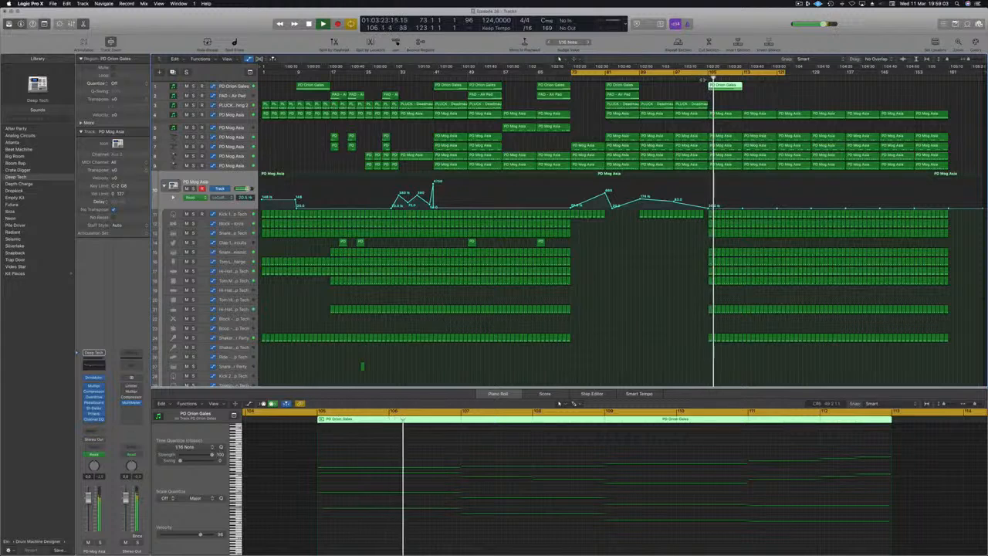
pyautogui.click(620, 95)
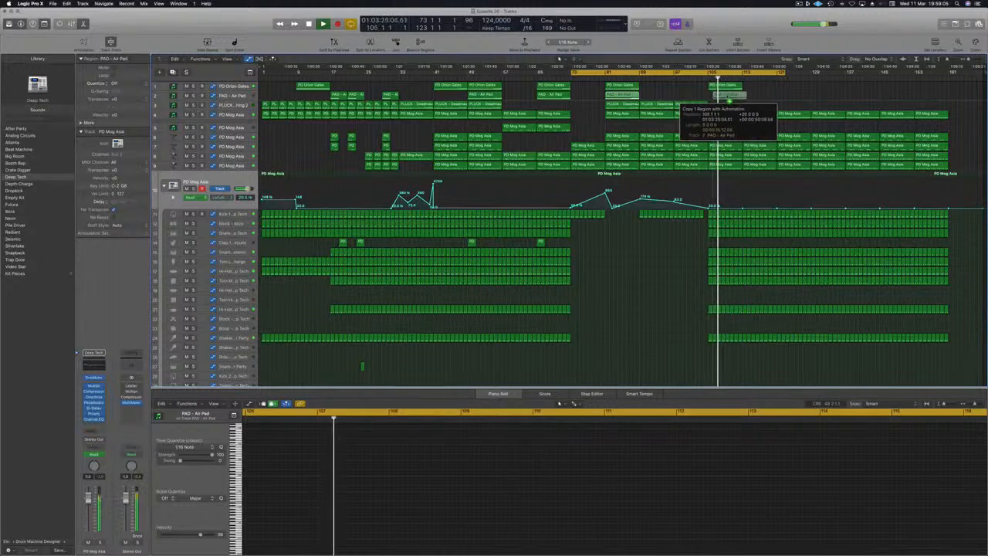
pyautogui.moveTo(726, 97); pyautogui.dragTo(726, 98)
# - Copy the two PLUCK - Deadmau5 Thing 2 regions from bars 89 and 97 to bar 105 and adjust the track's automation there
pyautogui.click(683, 106)
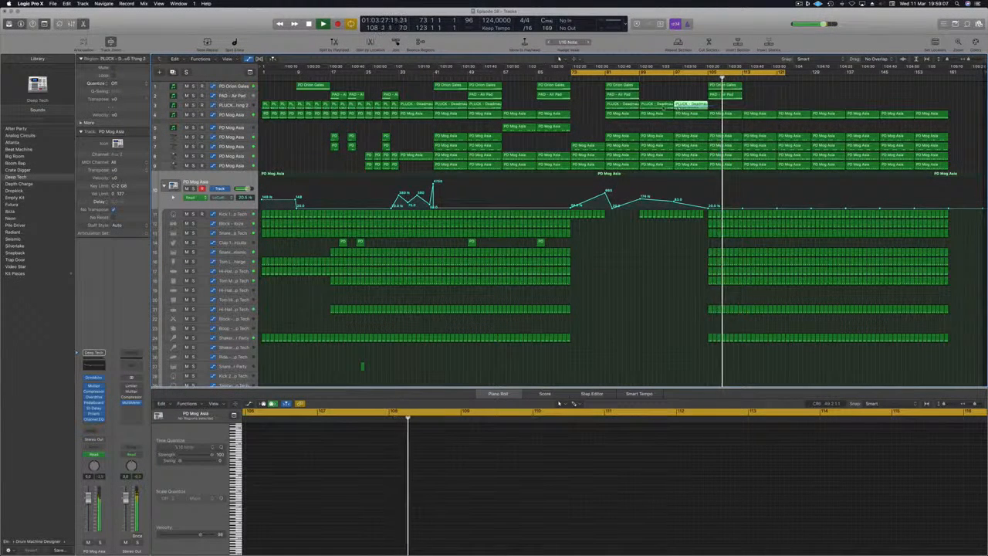
pyautogui.keyDown('shift'); pyautogui.click(656, 105); pyautogui.keyUp('shift')
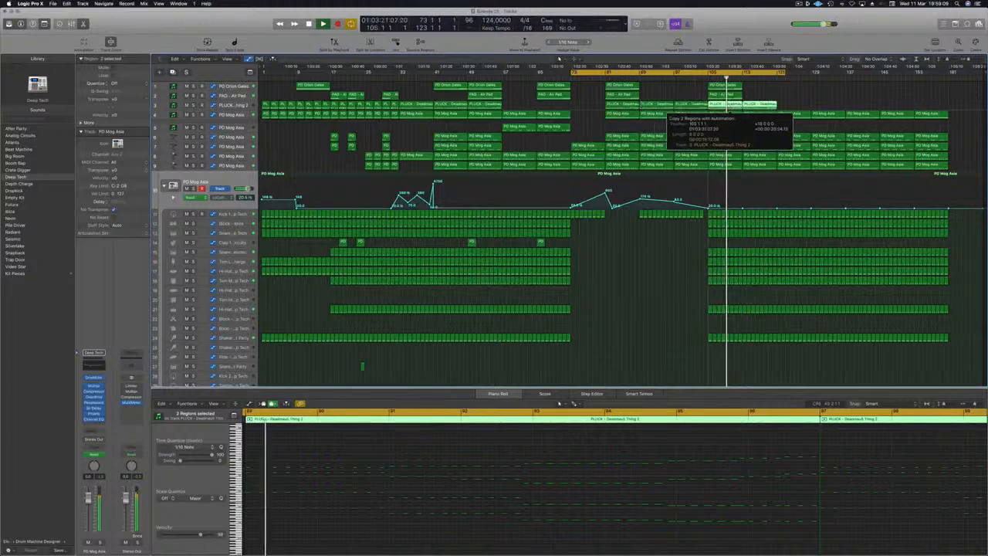
pyautogui.moveTo(725, 104); pyautogui.dragTo(726, 104)
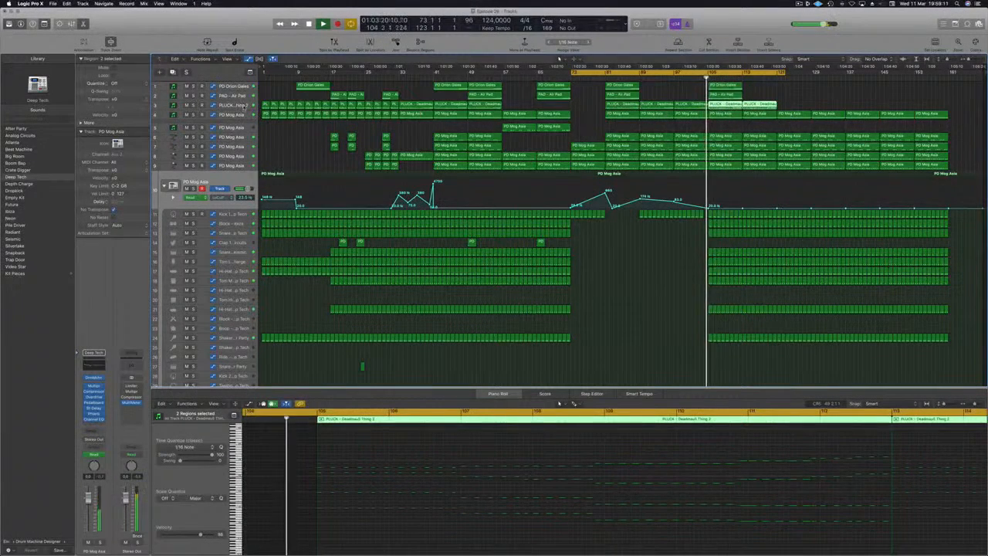
pyautogui.click(246, 103)
pyautogui.click(711, 132)
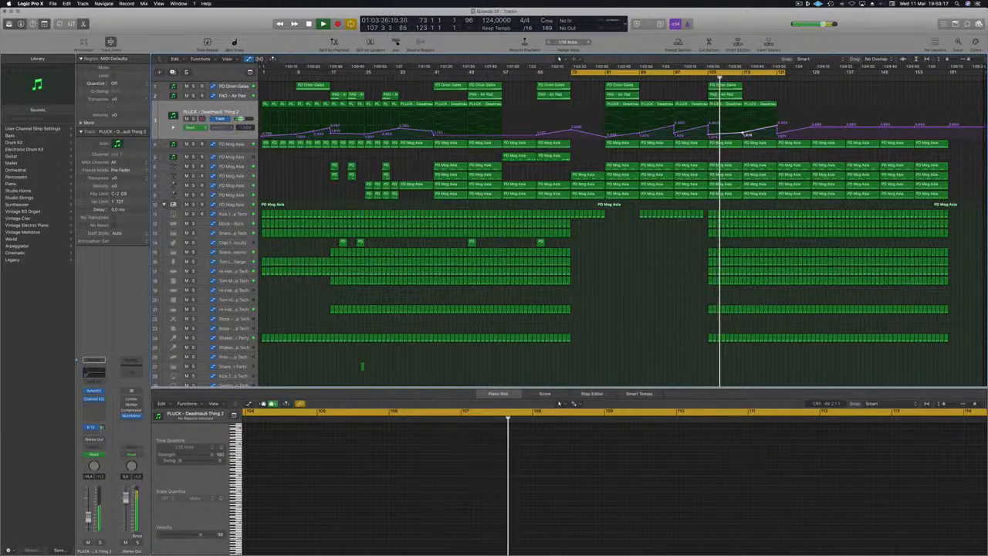
# - Copy the noise track's Shaker 1 - After Party region from bar 57 to bar 105
pyautogui.click(540, 243)
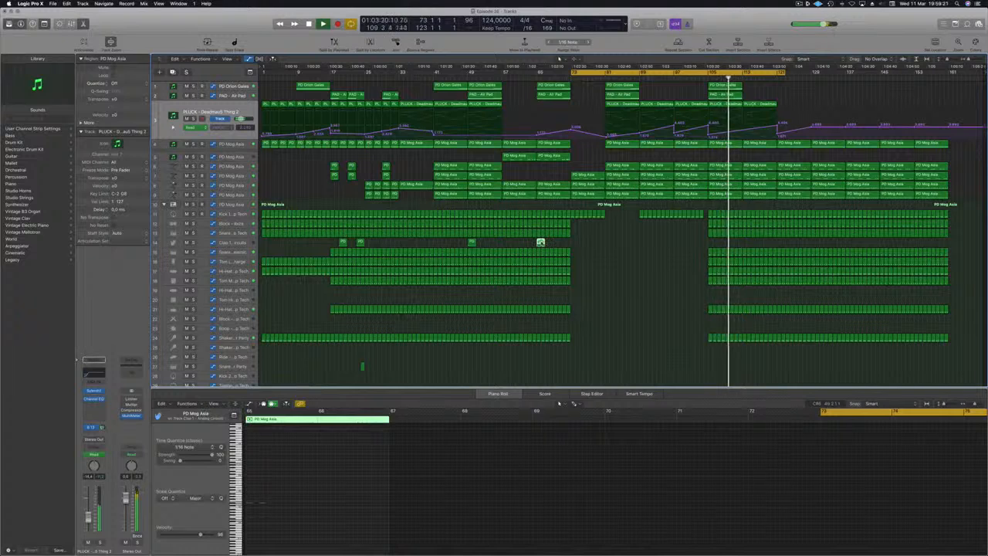
pyautogui.scroll(-3, 372, 369)
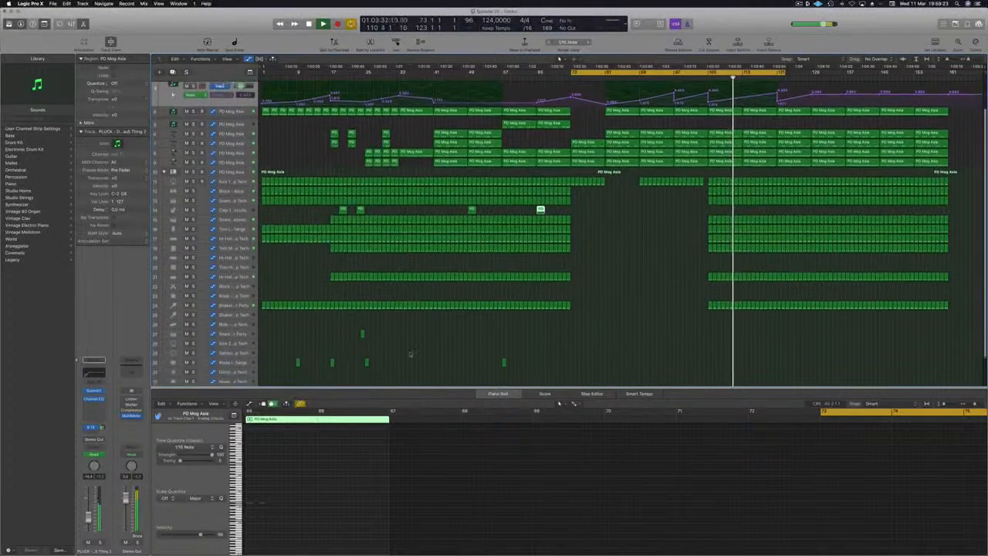
pyautogui.moveTo(504, 359); pyautogui.dragTo(709, 359)
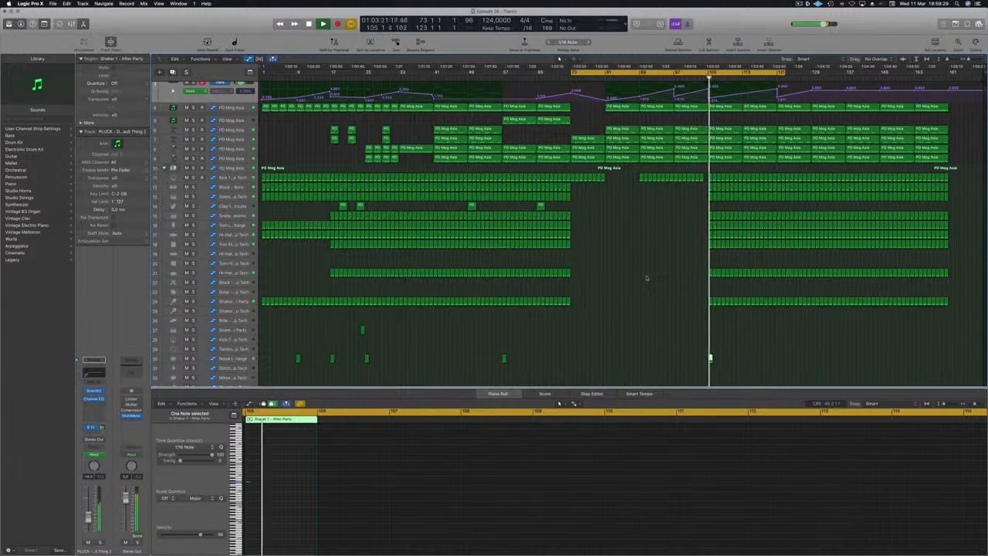
pyautogui.scroll(3, 695, 309)
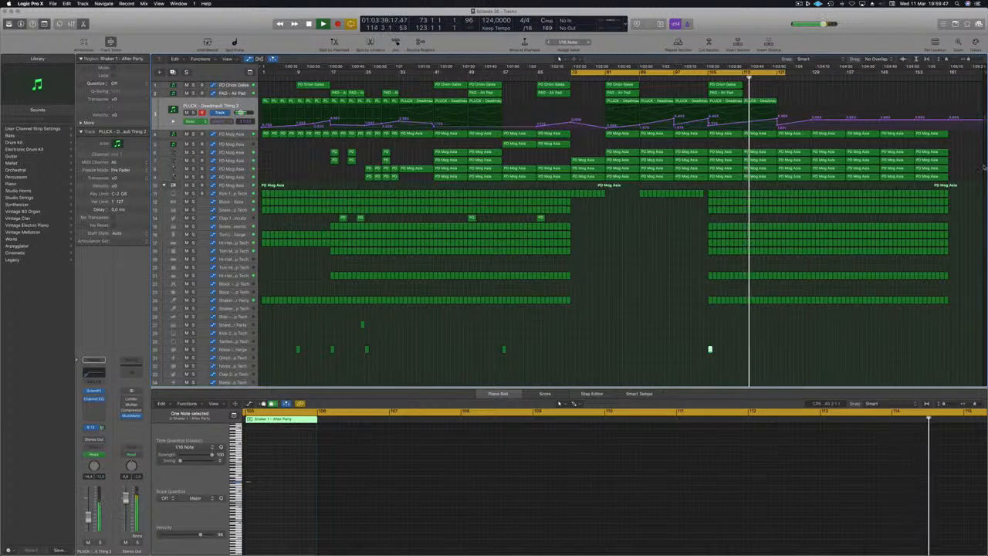
# - Delete the regions between bars 153 and 161 across all tracks
pyautogui.moveTo(962, 128); pyautogui.dragTo(918, 325)
pyautogui.press('Delete')
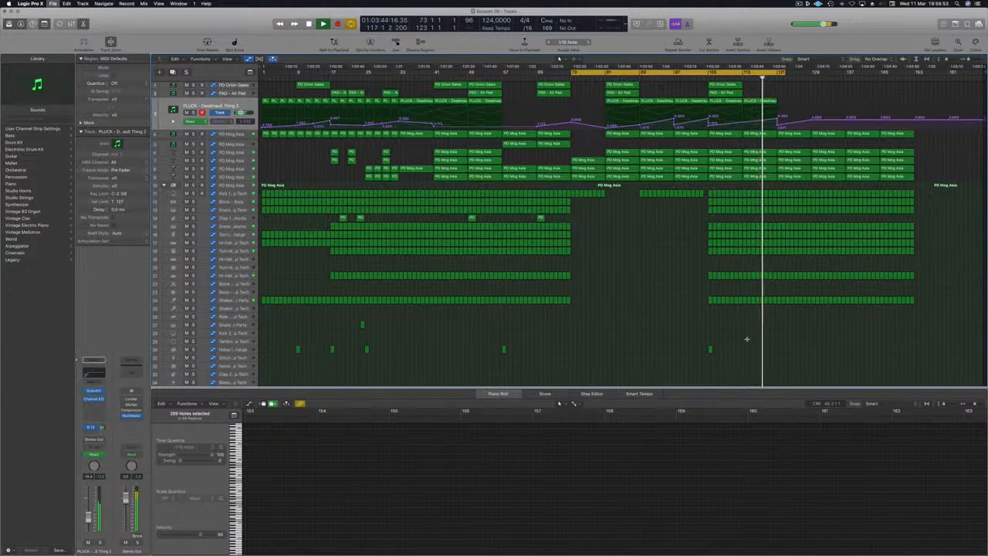
# - Lower the PLUCK track's automation peak at bar 121 and copy the PD Orion Gates and PAD - Air Pad regions to bar 121
pyautogui.press('super+Right')
pyautogui.moveTo(780, 119); pyautogui.dragTo(780, 124)
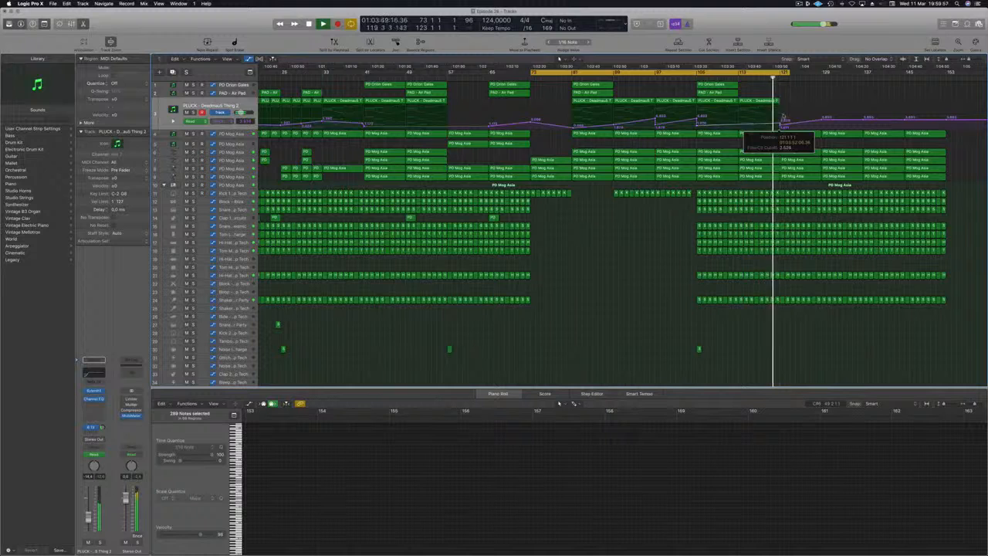
pyautogui.press('super+Left')
pyautogui.moveTo(756, 86); pyautogui.dragTo(794, 93)
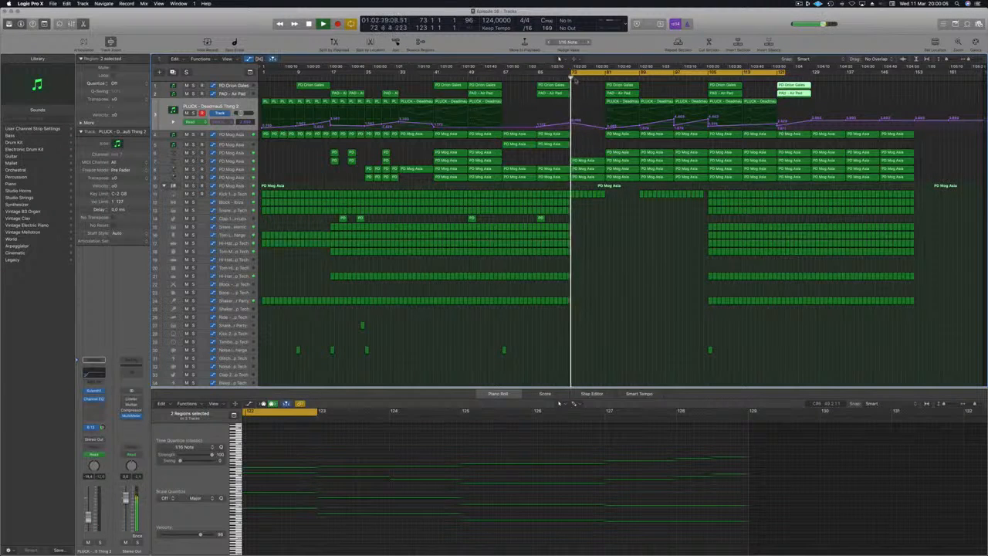
# - Play the arrangement from bar 1 and show the PD Orion Gates track's automation while listening to the opening bars
pyautogui.moveTo(353, 78); pyautogui.dragTo(263, 77)
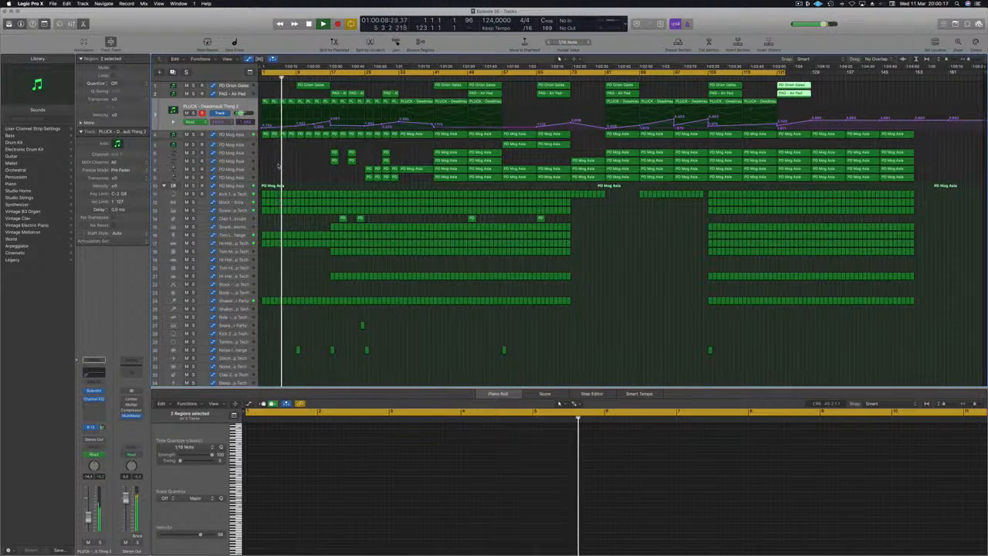
pyautogui.click(298, 173)
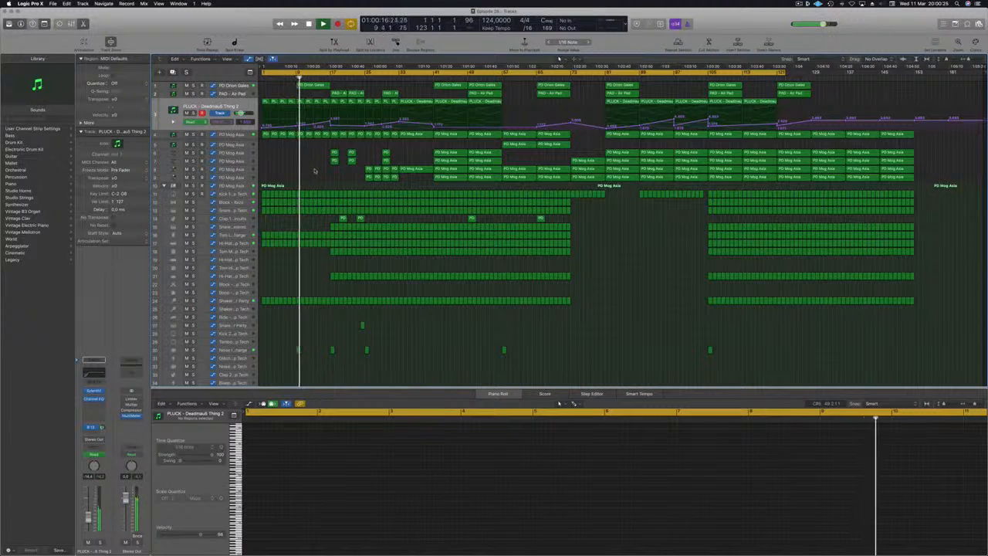
pyautogui.click(229, 85)
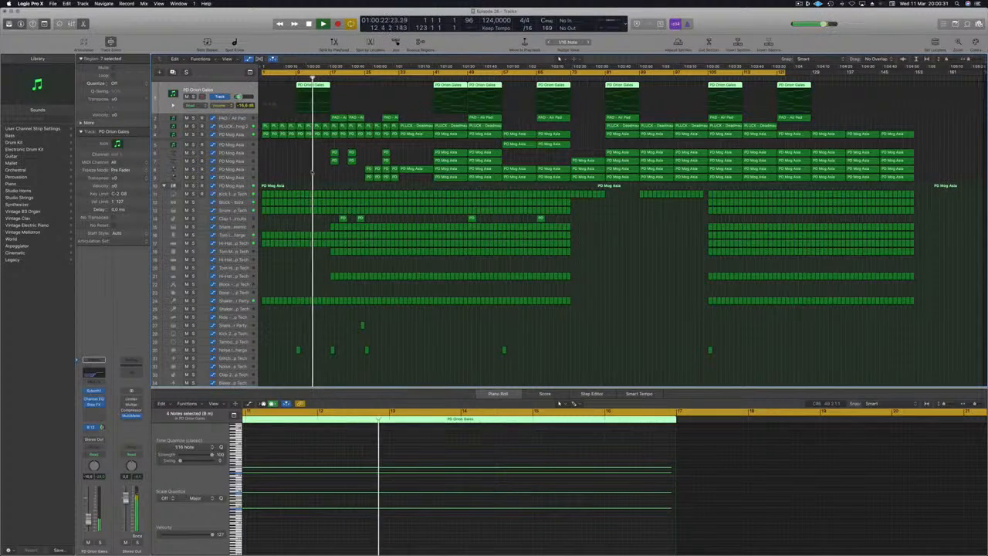
pyautogui.click(302, 173)
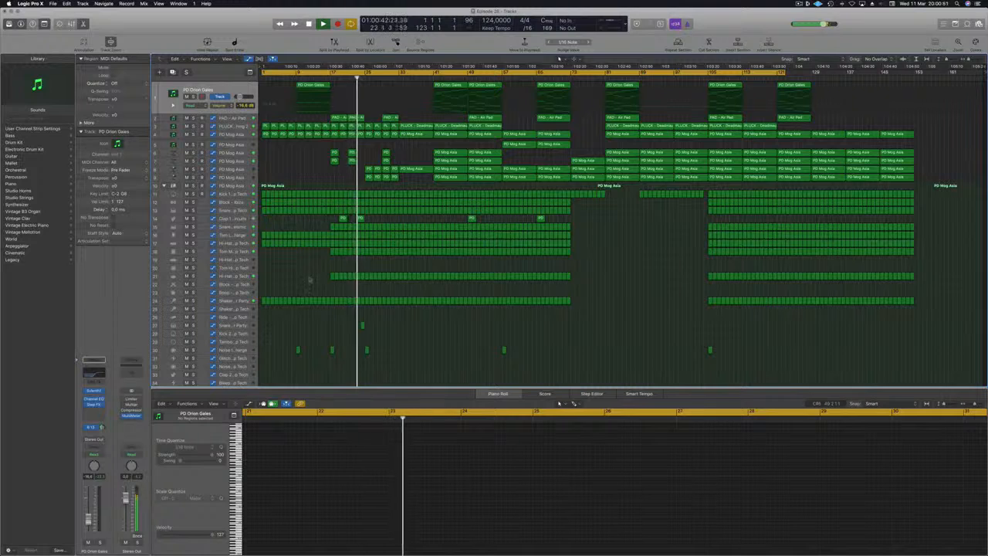
# - Copy the Snare 1 - Deep Tech fill region from bar 24 to bar 72, just before the breakdown
pyautogui.scroll(-1, 324, 278)
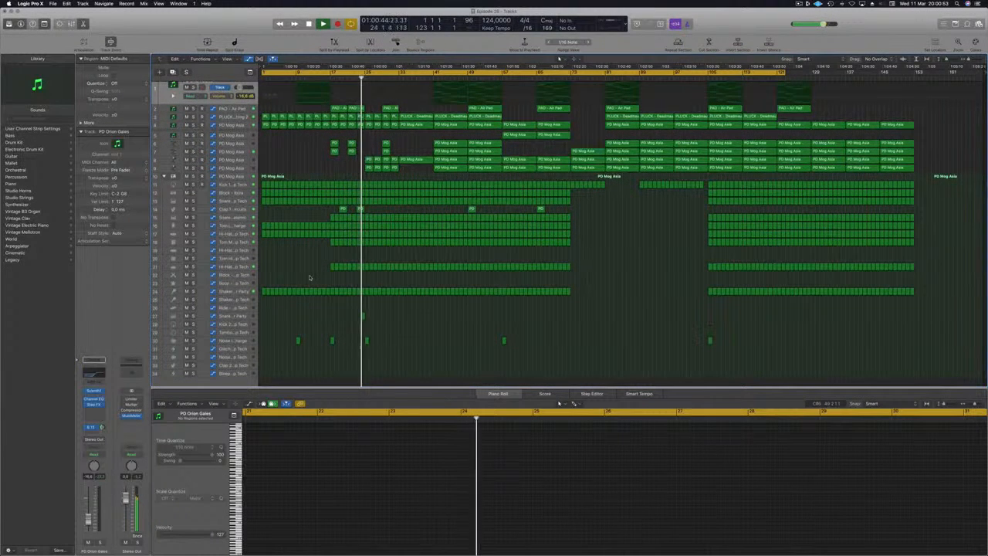
pyautogui.scroll(-1, 305, 284)
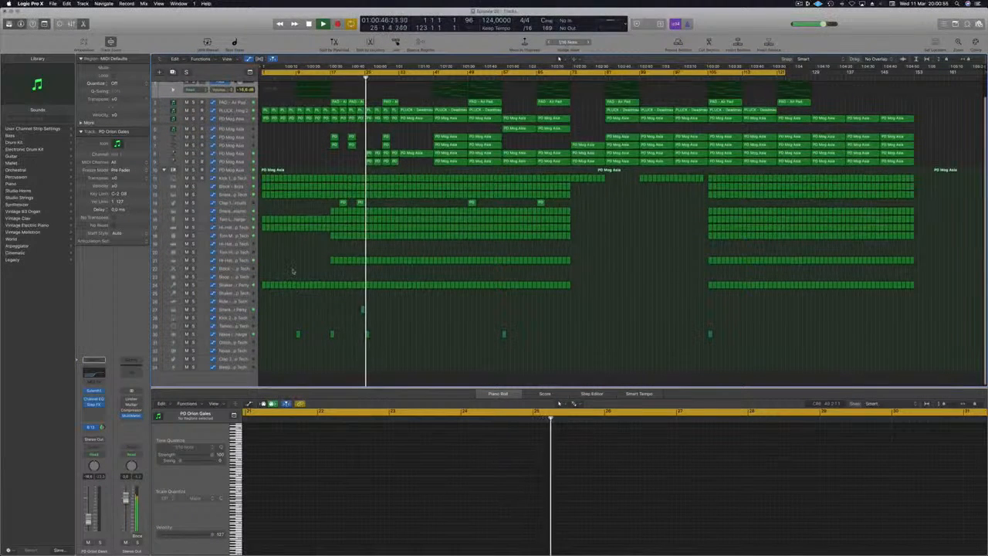
pyautogui.click(362, 310)
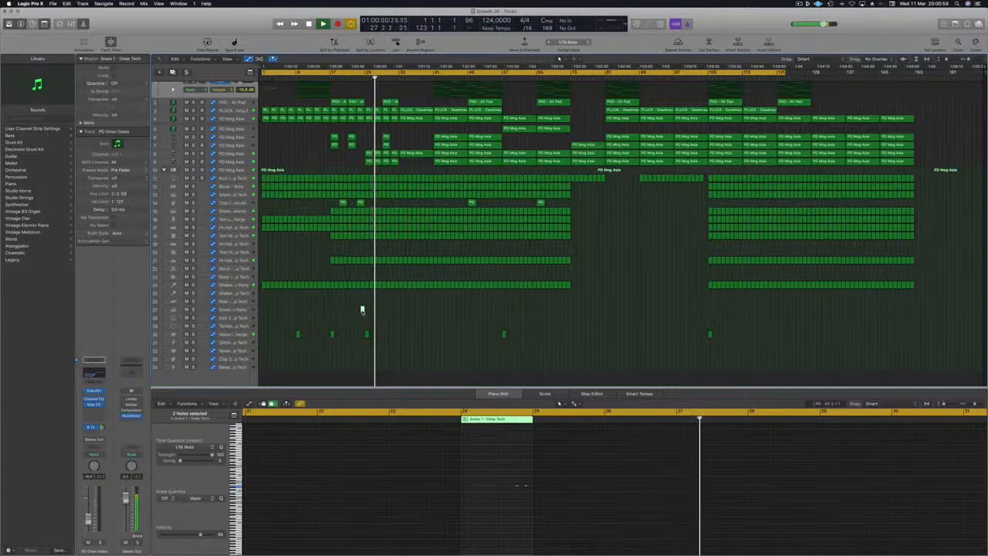
pyautogui.moveTo(362, 311); pyautogui.dragTo(568, 310)
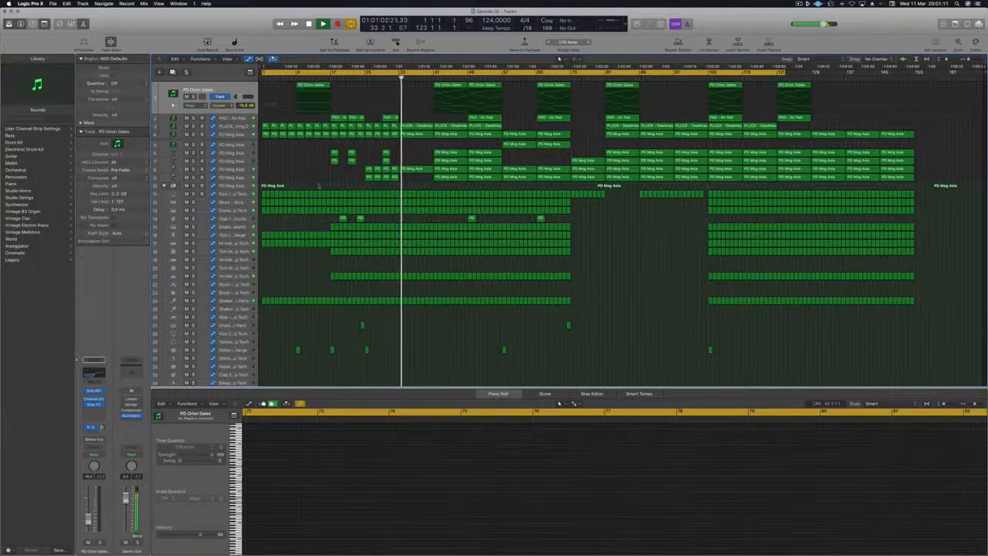
# - Copy the noise track's Shaker 1 - After Party region from bar 25 to bar 32
pyautogui.click(368, 350)
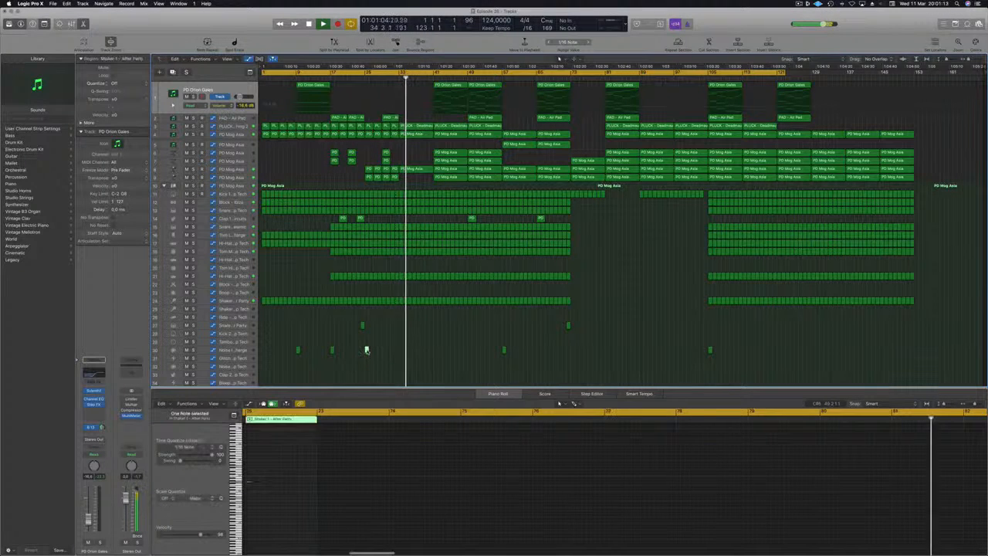
pyautogui.moveTo(379, 352); pyautogui.dragTo(397, 351)
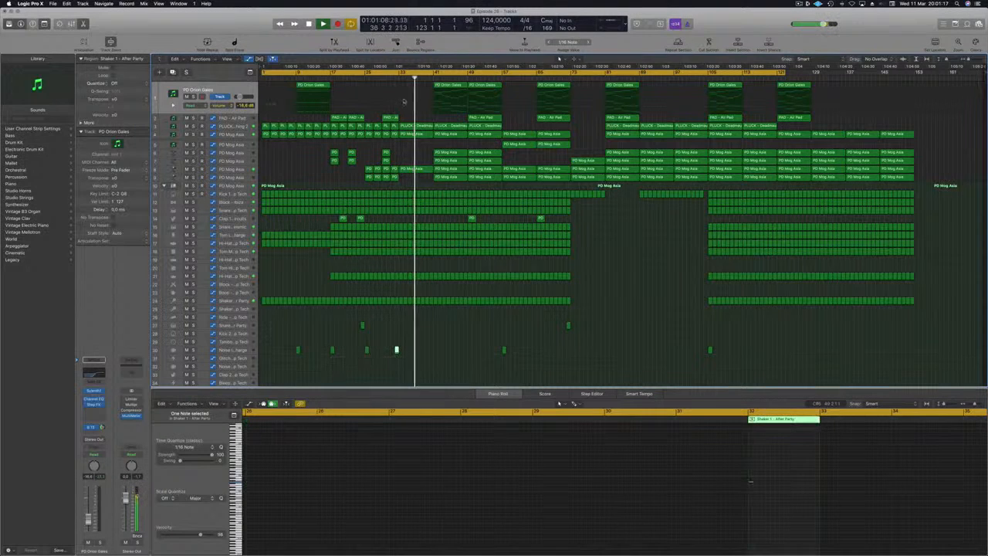
pyautogui.click(415, 356)
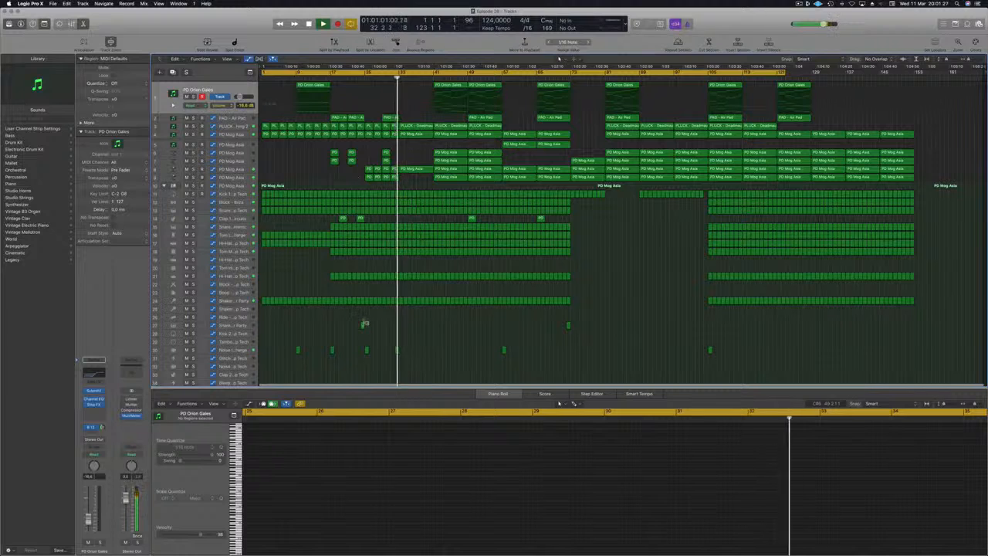
# - Copy the snare fill from bar 24 to bar 32, move the new noise region to bar 33, and rewind playback to that transition
pyautogui.moveTo(362, 326); pyautogui.dragTo(400, 350)
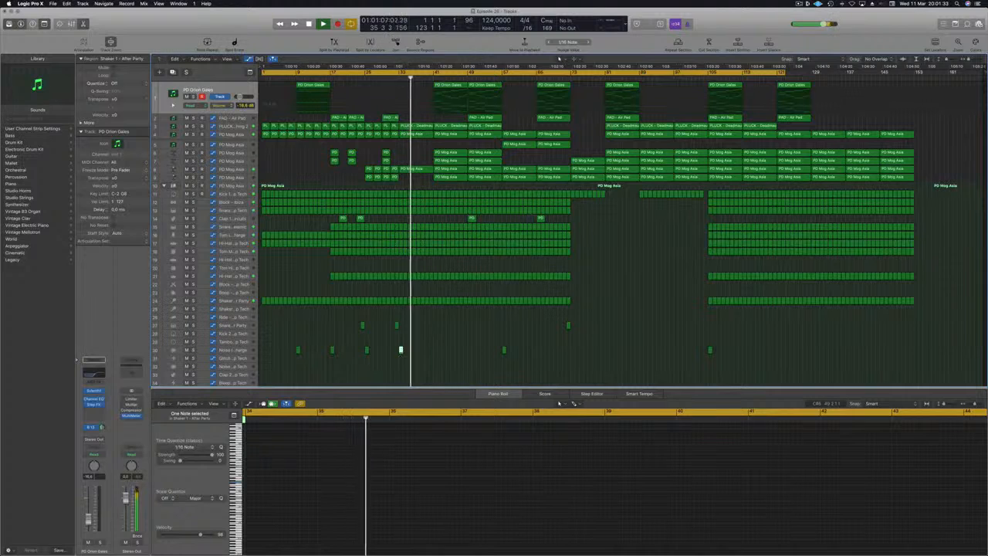
pyautogui.press(',')
pyautogui.press(',')
pyautogui.press(',')
pyautogui.press(',')
pyautogui.press(',')
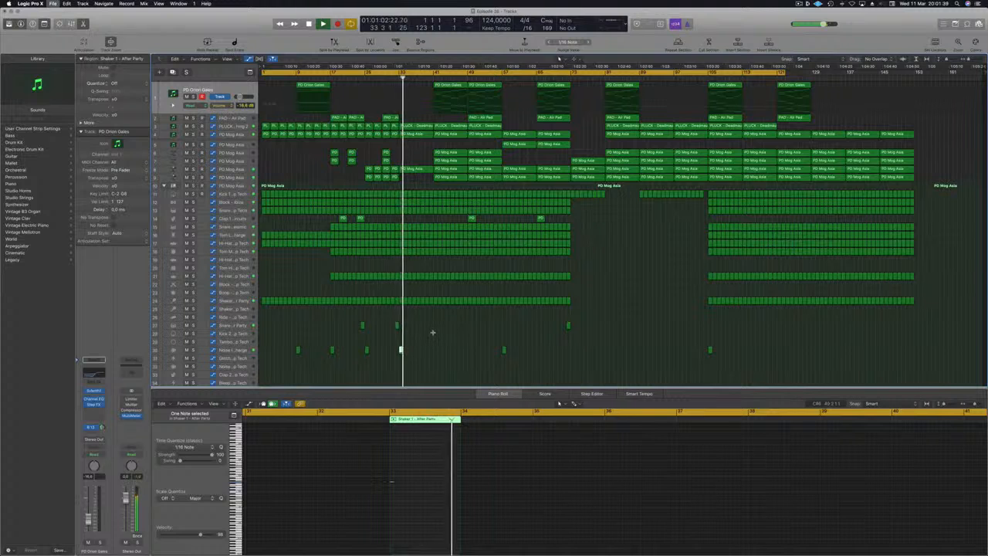
# - Copy the Snare 1 - Deep Tech fill region from bar 32 to bar 40
pyautogui.press('super+Right')
pyautogui.press('z')
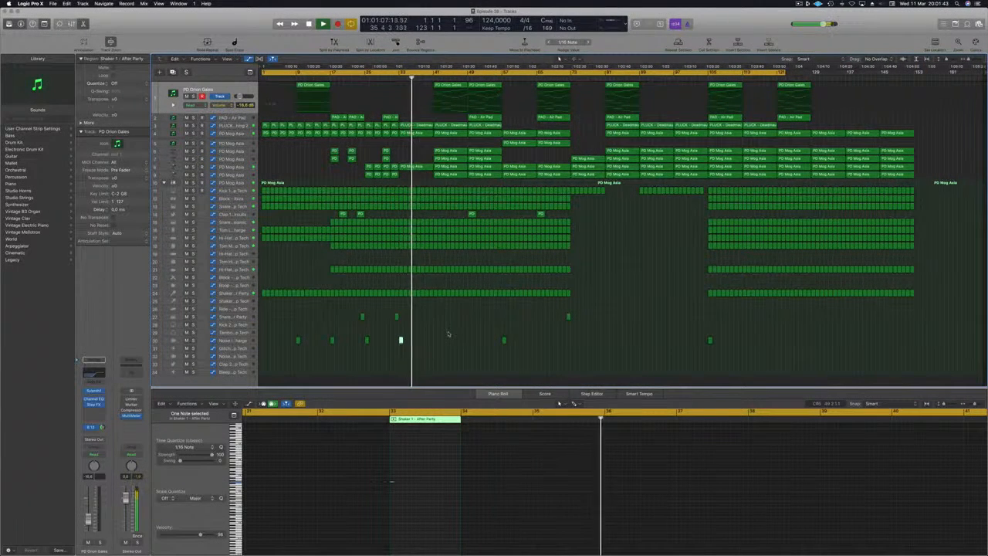
pyautogui.click(433, 325)
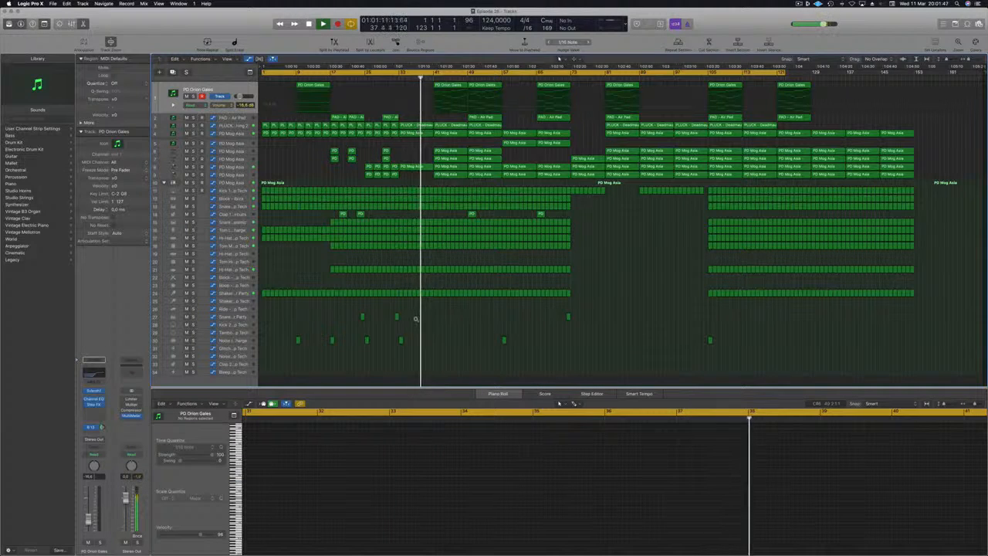
pyautogui.press('super+Right')
pyautogui.press('super+Right')
pyautogui.click(433, 338)
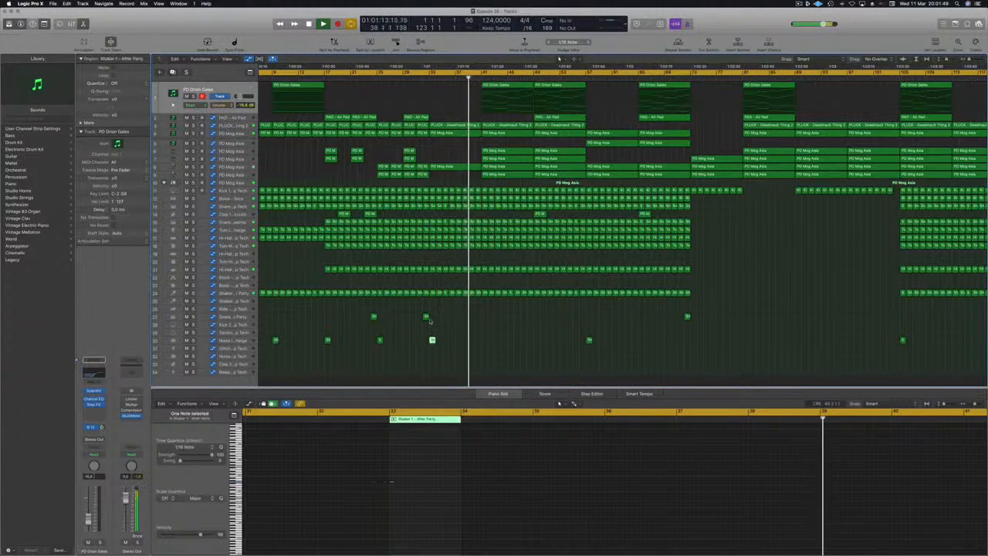
pyautogui.click(425, 317)
pyautogui.moveTo(425, 317); pyautogui.dragTo(477, 318)
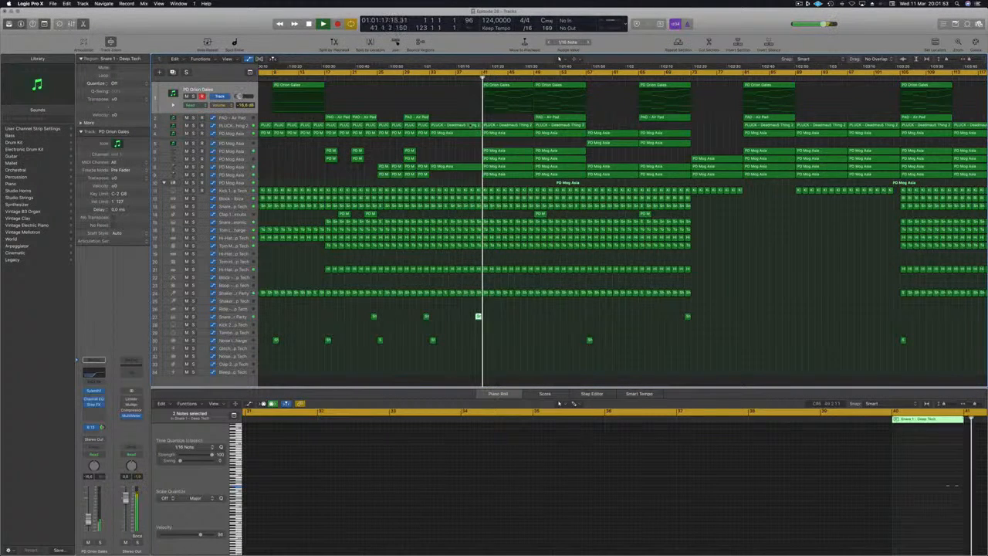
# - Open the mixer and solo the synth channels of tracks 5 to 9 during playback, briefly toggling the drum kit's solo
pyautogui.click(508, 354)
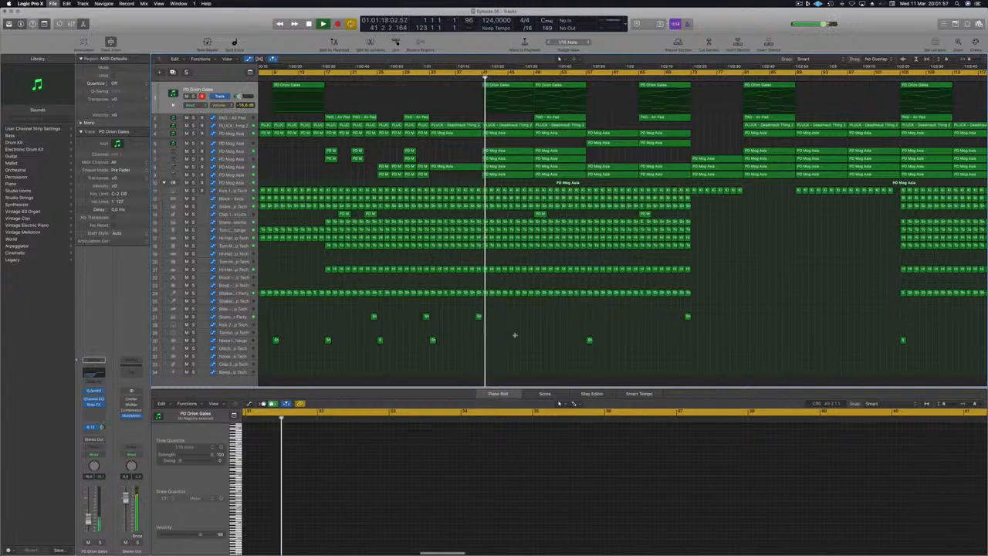
pyautogui.scroll(-2, 511, 310)
pyautogui.scroll(-2, 512, 315)
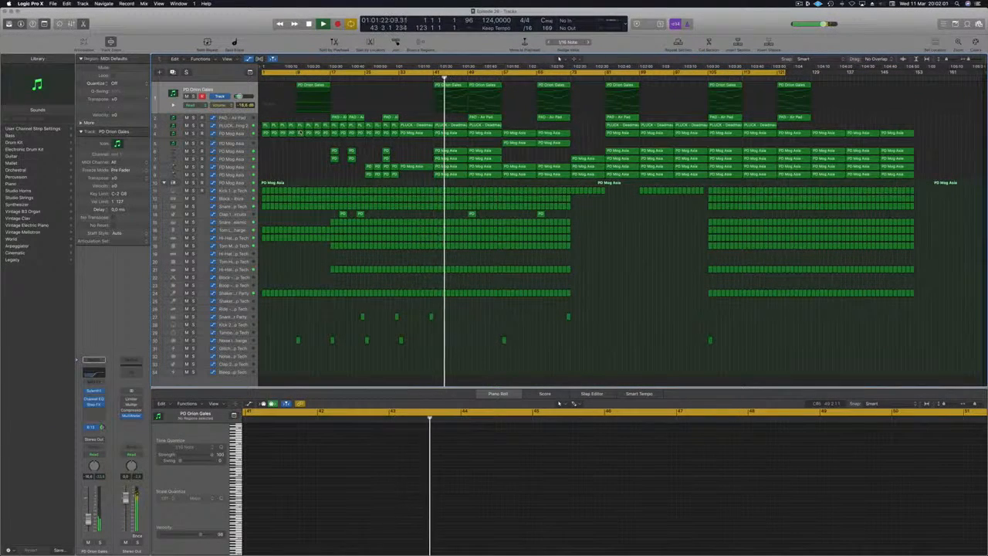
pyautogui.press('x')
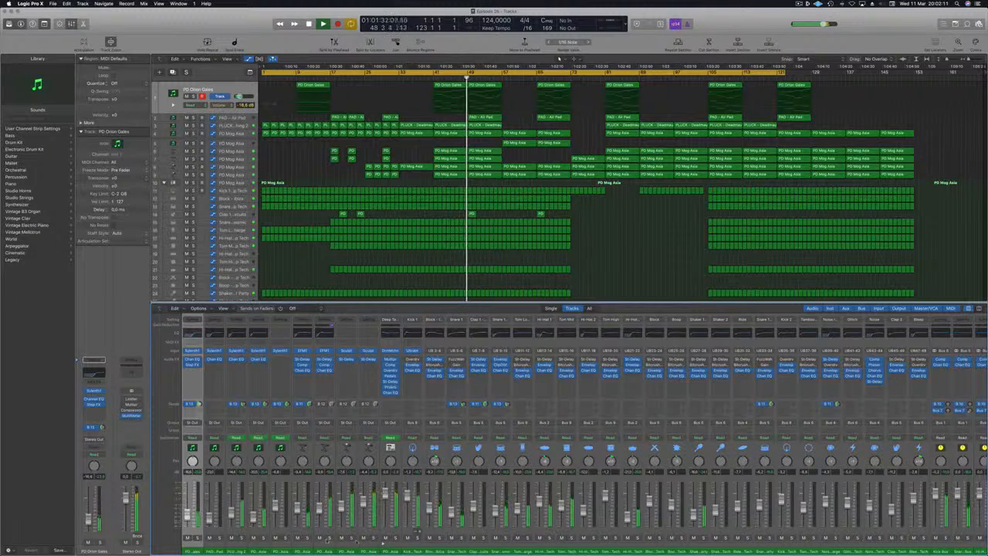
pyautogui.click(329, 539)
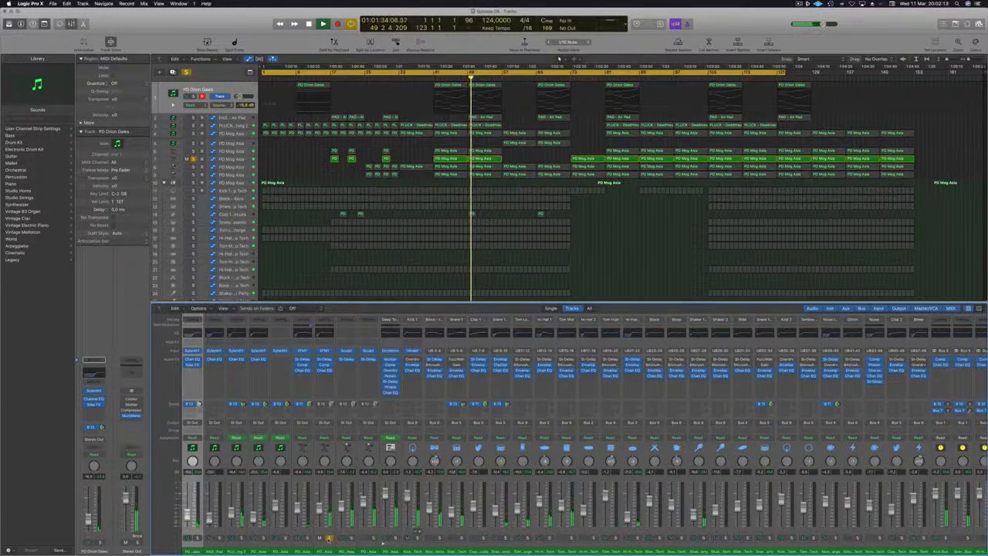
pyautogui.click(351, 539)
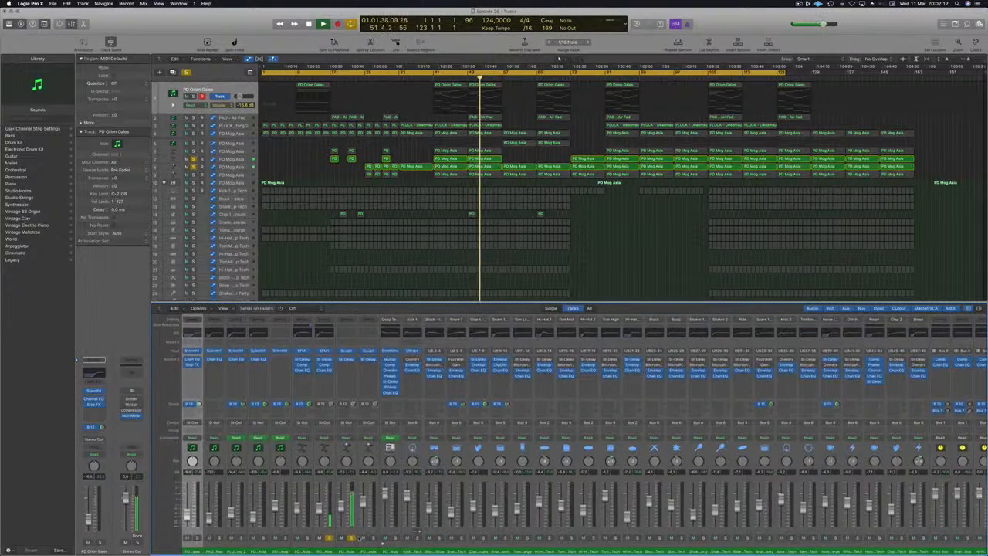
pyautogui.click(374, 539)
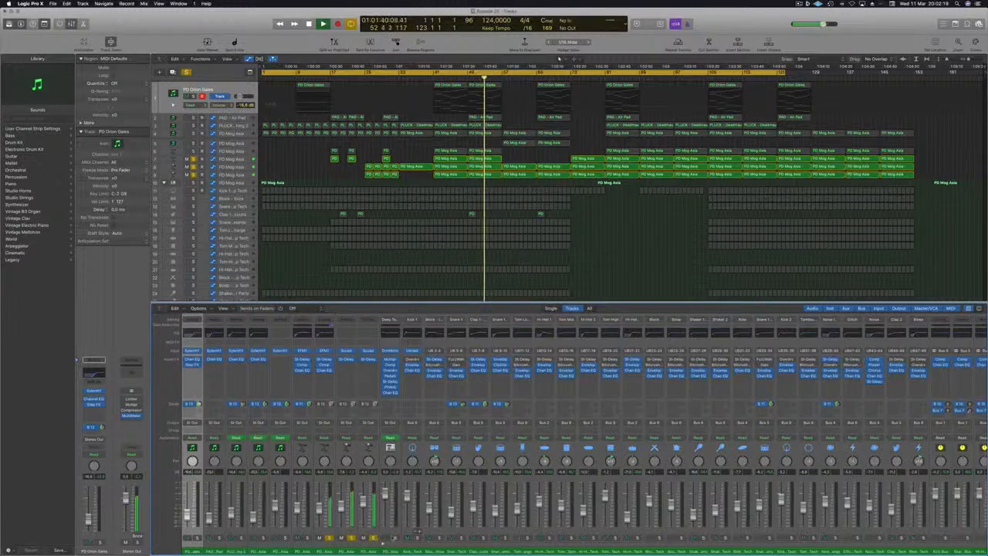
pyautogui.click(396, 539)
pyautogui.click(396, 539)
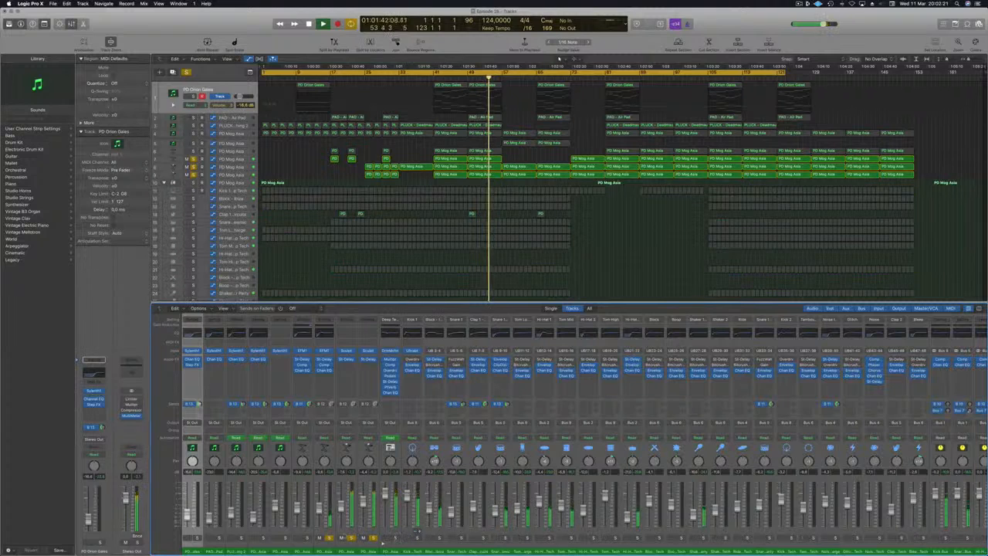
pyautogui.click(307, 539)
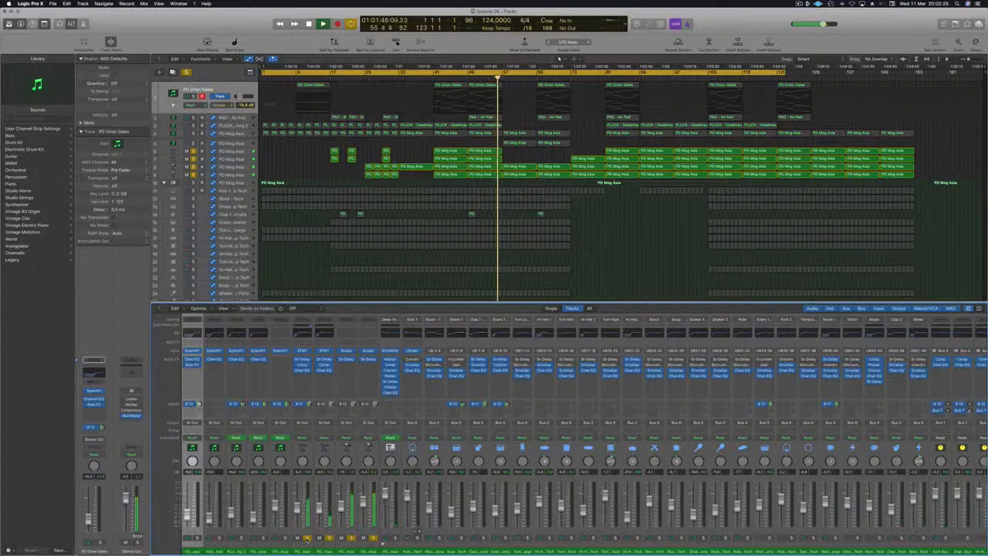
pyautogui.click(284, 539)
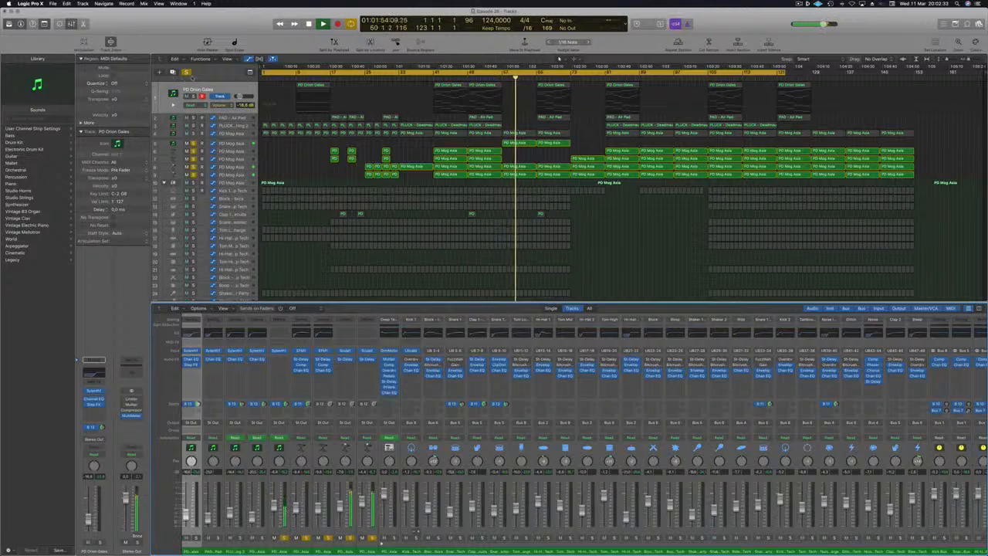
# - Clear all track solos and close the mixer, keeping the full arrangement in view
pyautogui.click(186, 73)
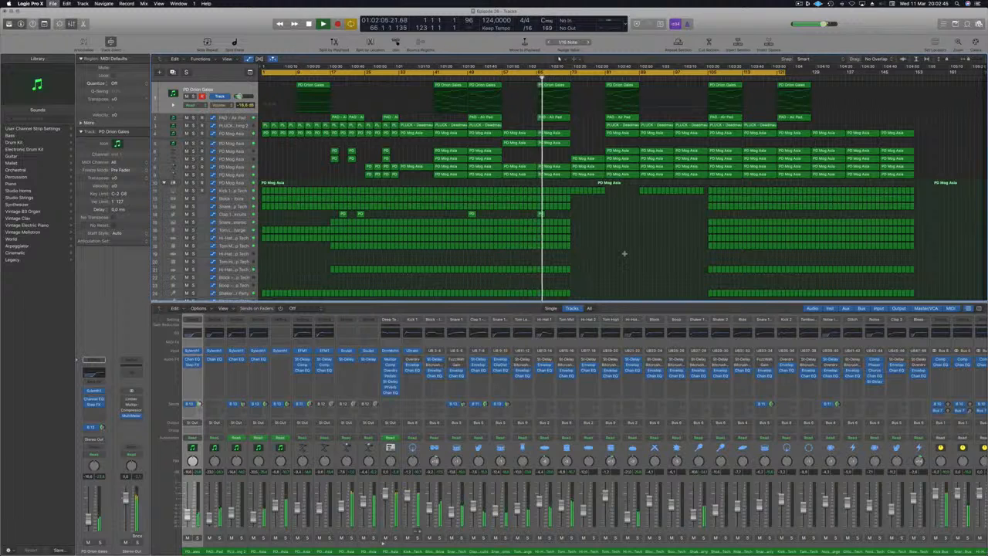
pyautogui.press('x')
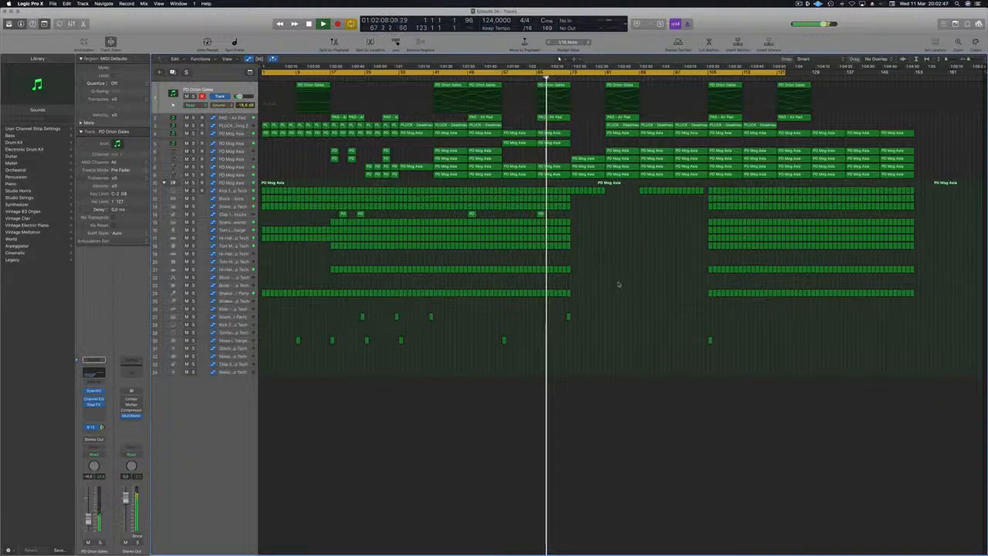
pyautogui.press('super+Right')
pyautogui.press('super+Left')
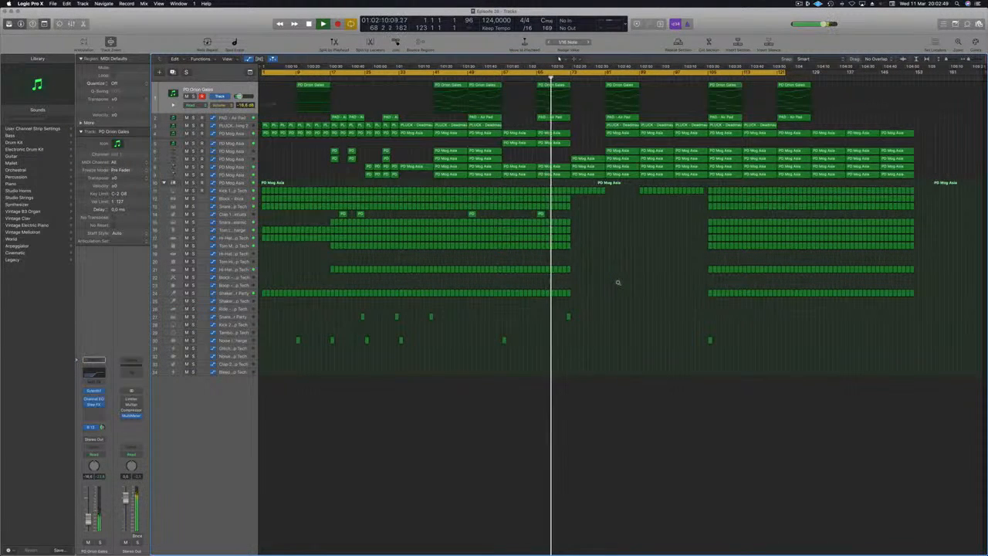
# - Open the Multipressor on the Deep Tech drum kit track, adjust it while replaying from about bar 41, and close it
pyautogui.click(228, 185)
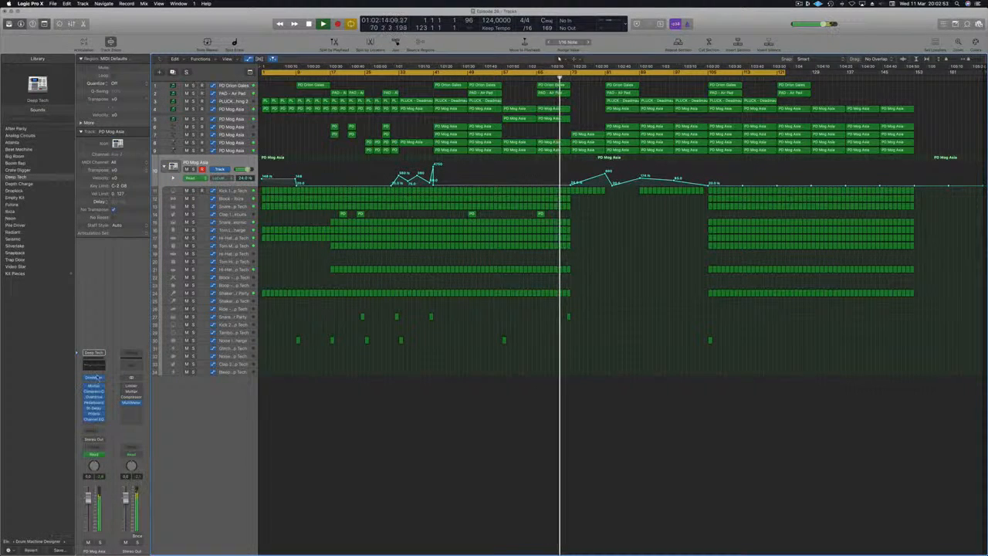
pyautogui.click(94, 385)
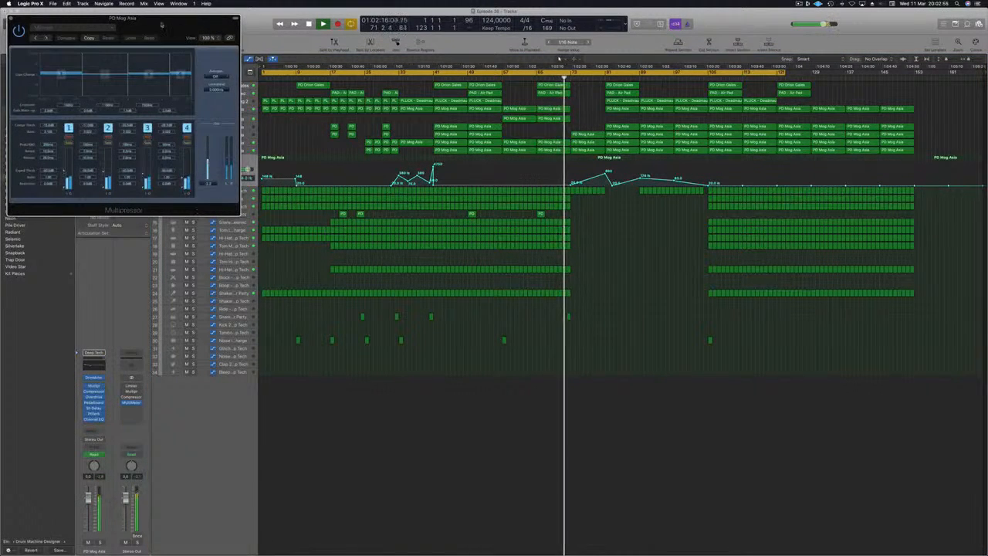
pyautogui.moveTo(162, 25); pyautogui.dragTo(616, 243)
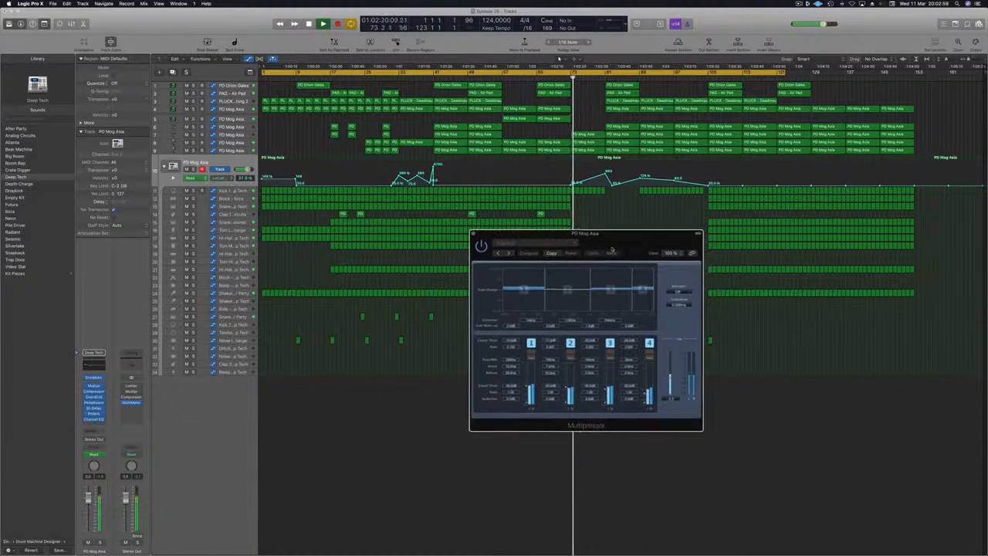
pyautogui.moveTo(625, 240); pyautogui.dragTo(612, 251)
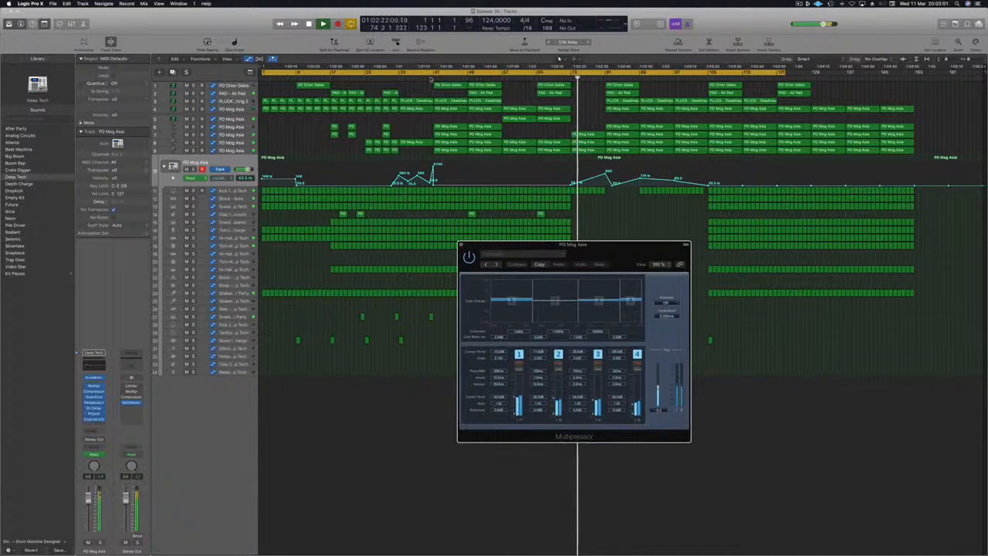
pyautogui.click(430, 76)
pyautogui.moveTo(583, 244); pyautogui.dragTo(555, 195)
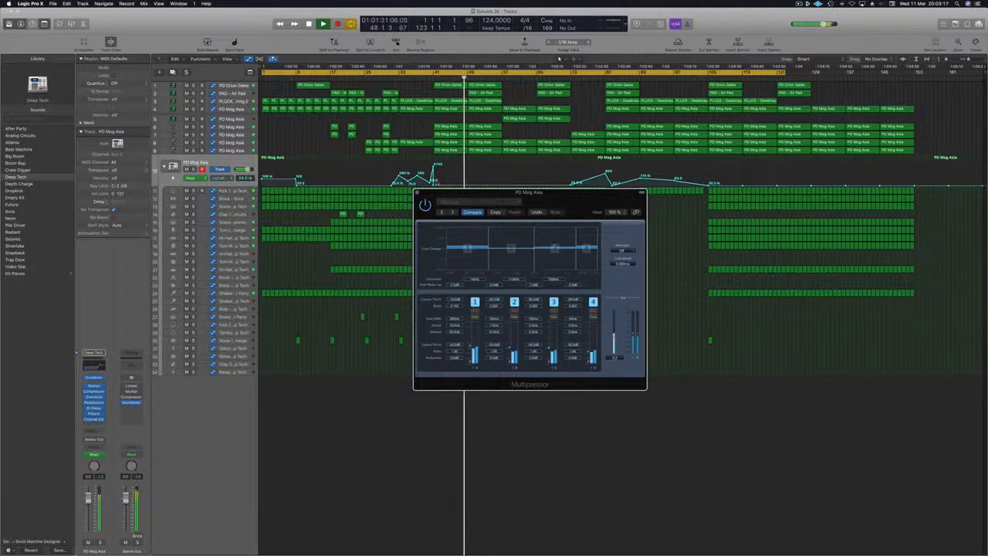
pyautogui.click(417, 193)
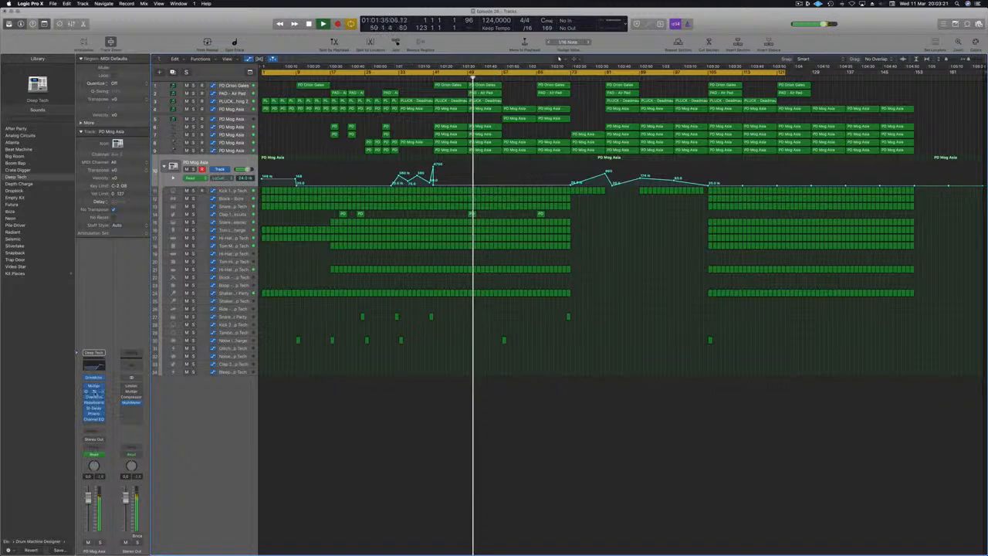
# - Open the drum kit track's Compressor, fine-tune it against playback with the Vintage VCA model, and close it
pyautogui.click(93, 392)
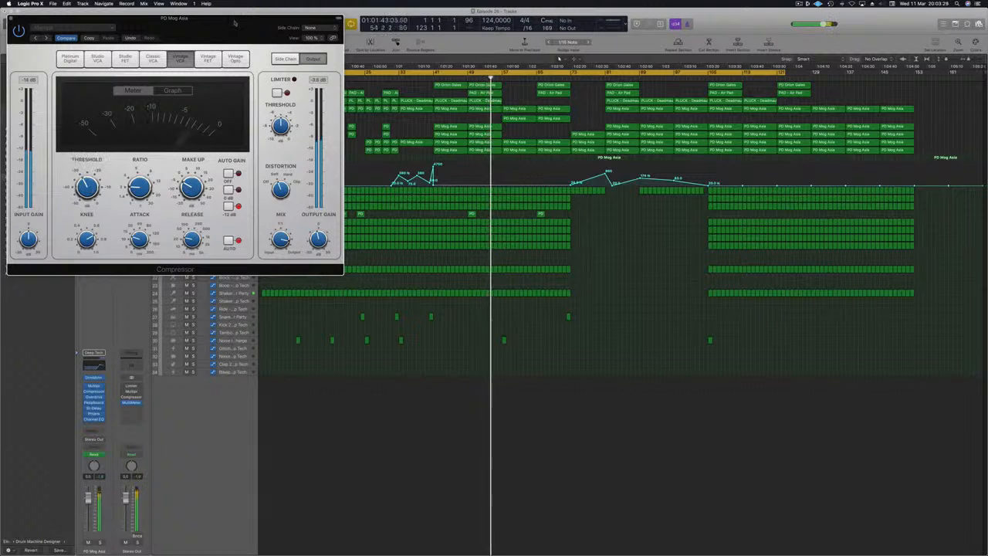
pyautogui.moveTo(234, 23); pyautogui.dragTo(563, 221)
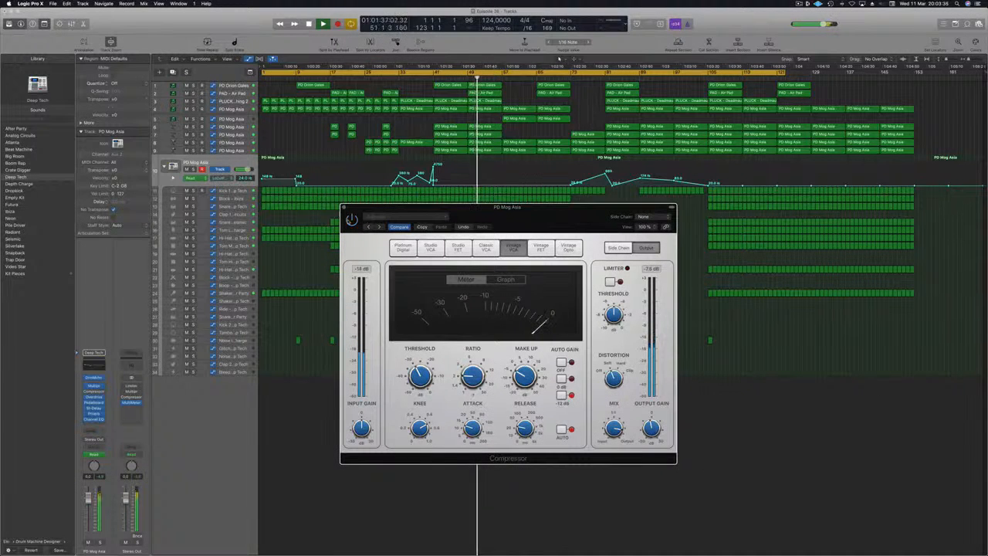
pyautogui.click(345, 208)
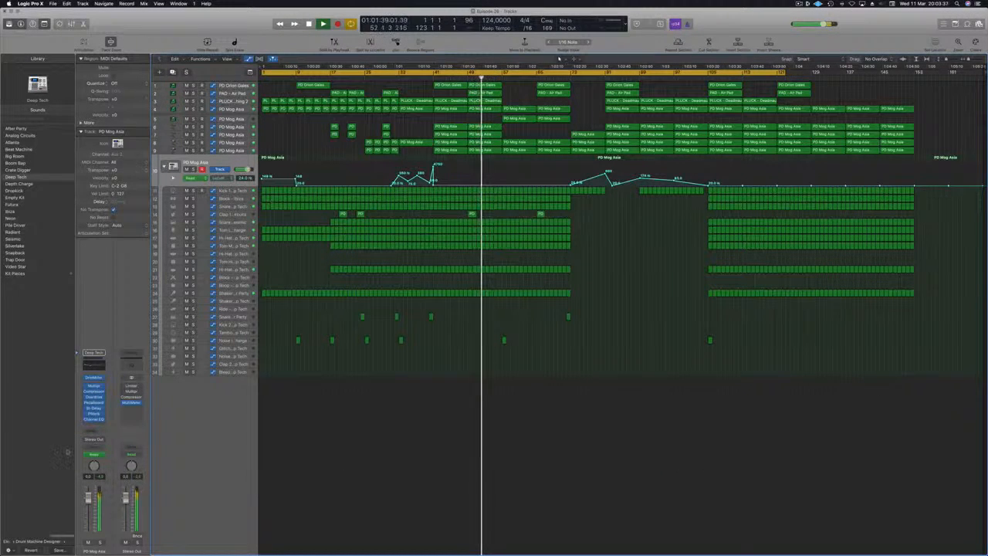
# - Cycle playback over bars 41 to 57, shift the cycle range to bars 57 to 73, and extend its end to bar 153
pyautogui.press('Return')
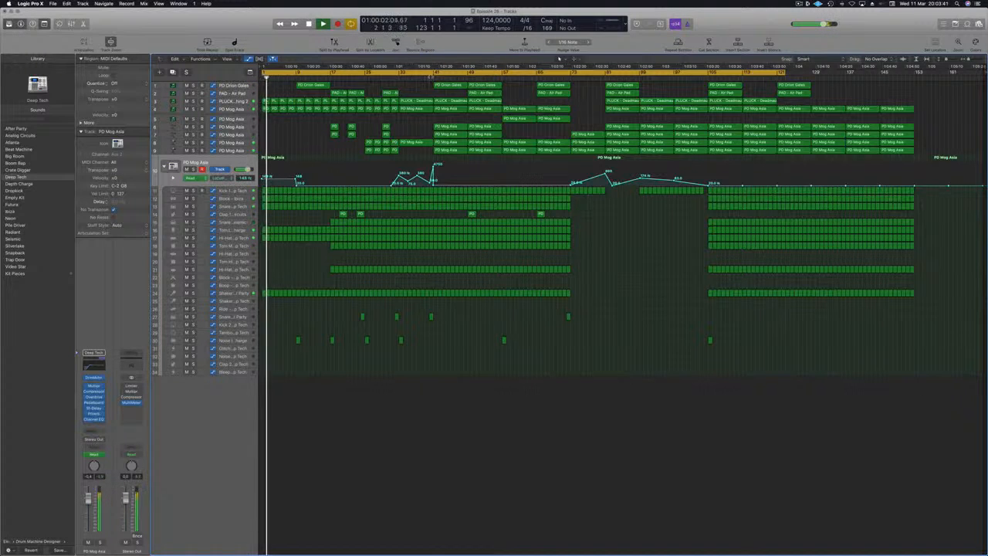
pyautogui.click(429, 77)
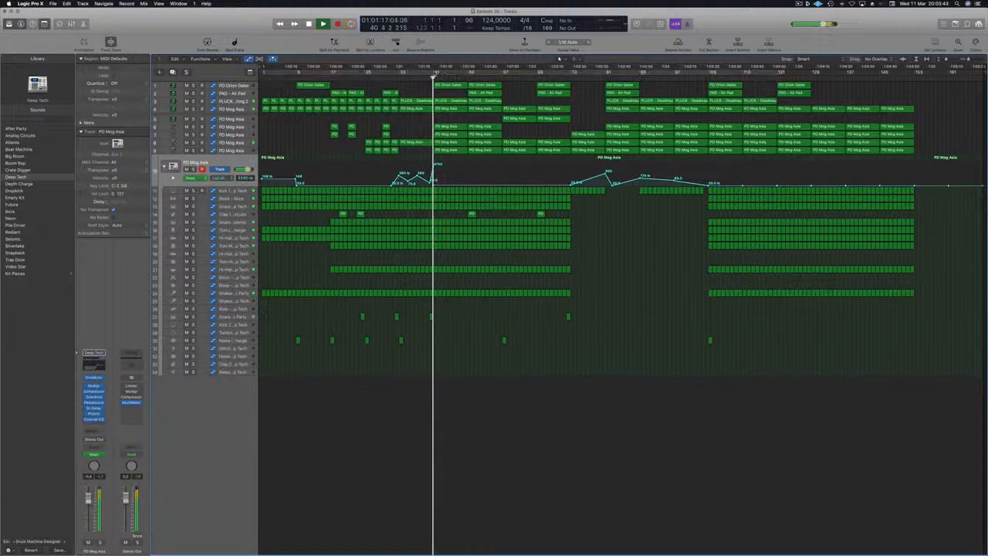
pyautogui.moveTo(436, 72); pyautogui.dragTo(506, 77)
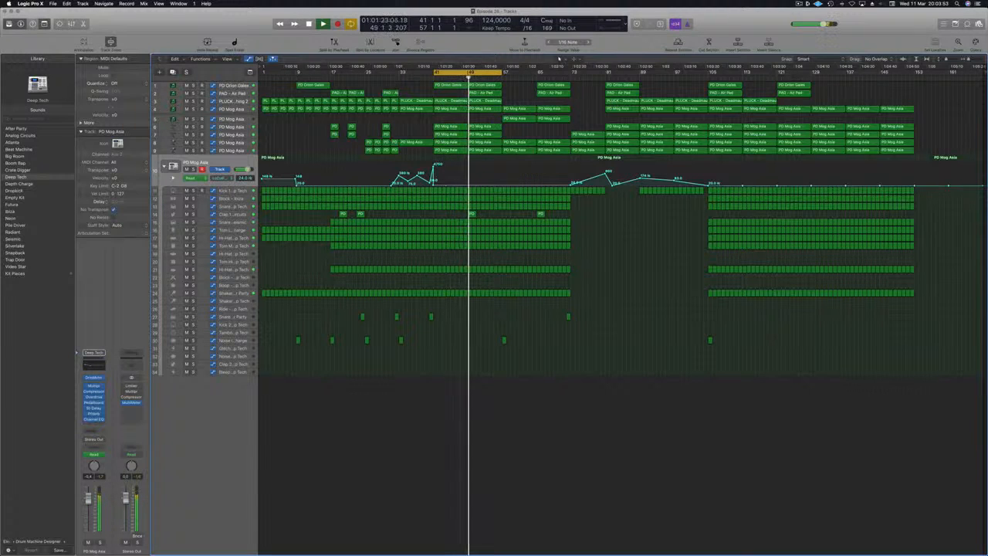
pyautogui.moveTo(484, 73); pyautogui.dragTo(553, 74)
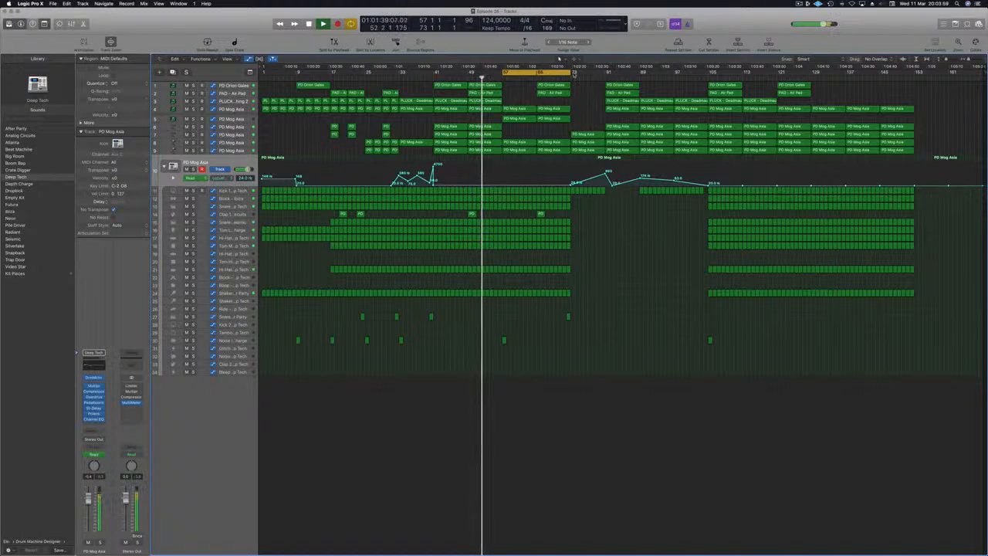
pyautogui.moveTo(572, 74); pyautogui.dragTo(711, 78)
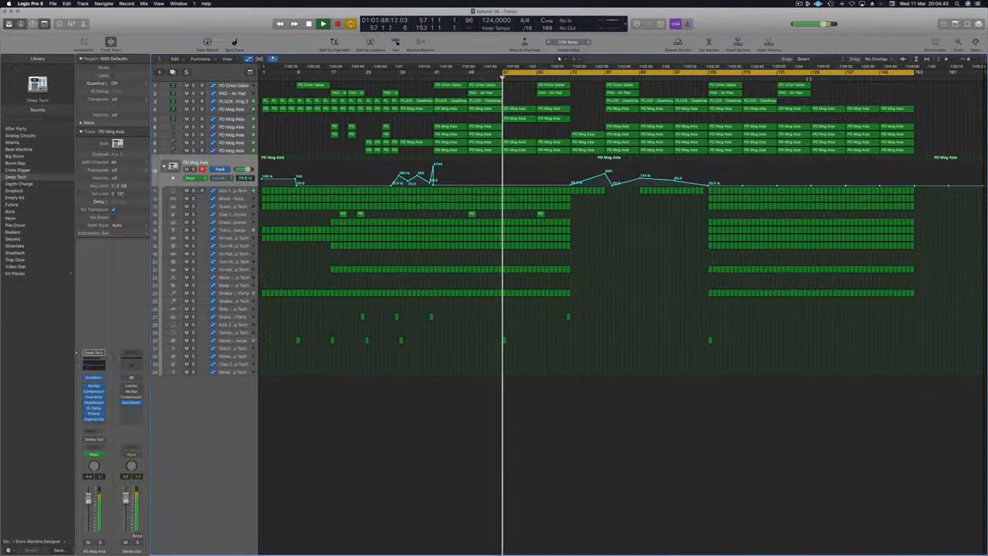
# - Play the ending from around bar 128 and delete the melodic regions on tracks 4 and 6 to 9 from bar 137 to 153
pyautogui.click(807, 78)
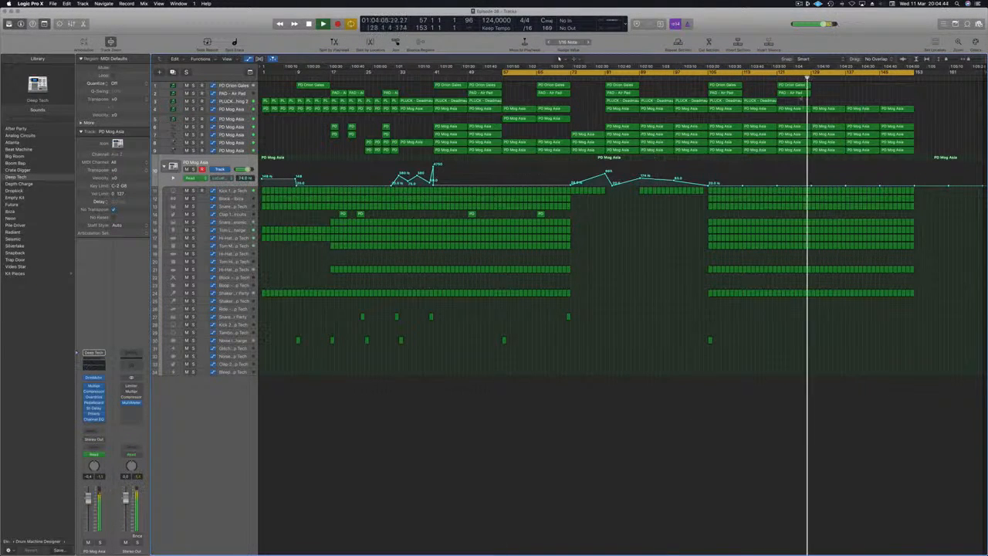
pyautogui.click(880, 79)
pyautogui.click(804, 78)
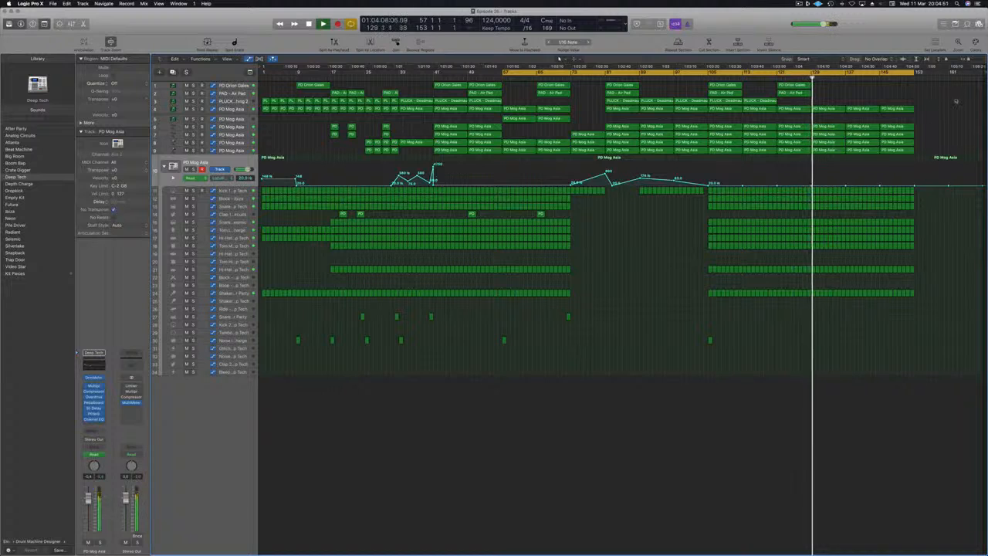
pyautogui.moveTo(943, 102); pyautogui.dragTo(857, 154)
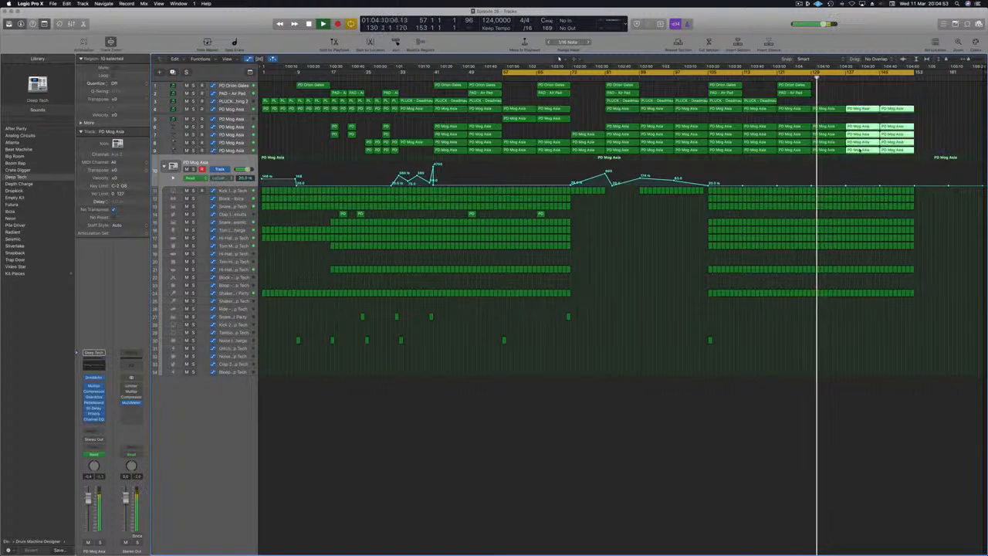
pyautogui.press('Delete')
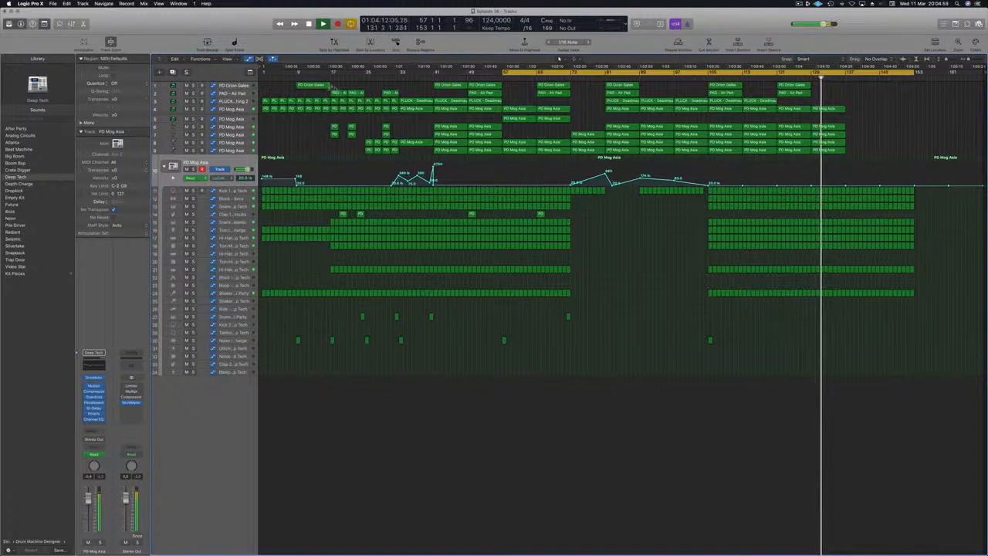
# - Copy the melodic regions of bars 17 to 33 to bar 137, and move the copies on tracks 8 and 9 from bar 145 to 137
pyautogui.moveTo(329, 86); pyautogui.dragTo(398, 156)
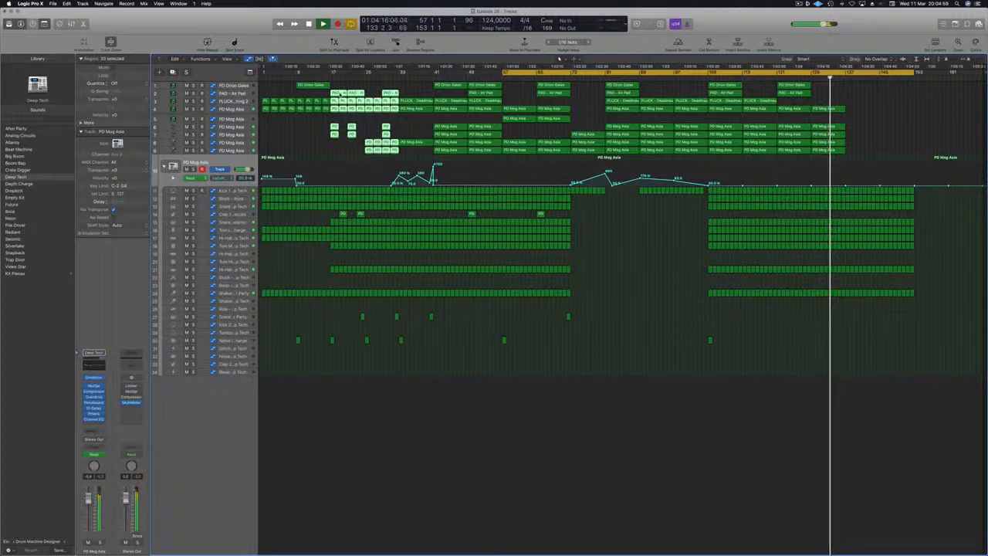
pyautogui.moveTo(340, 92); pyautogui.dragTo(857, 96)
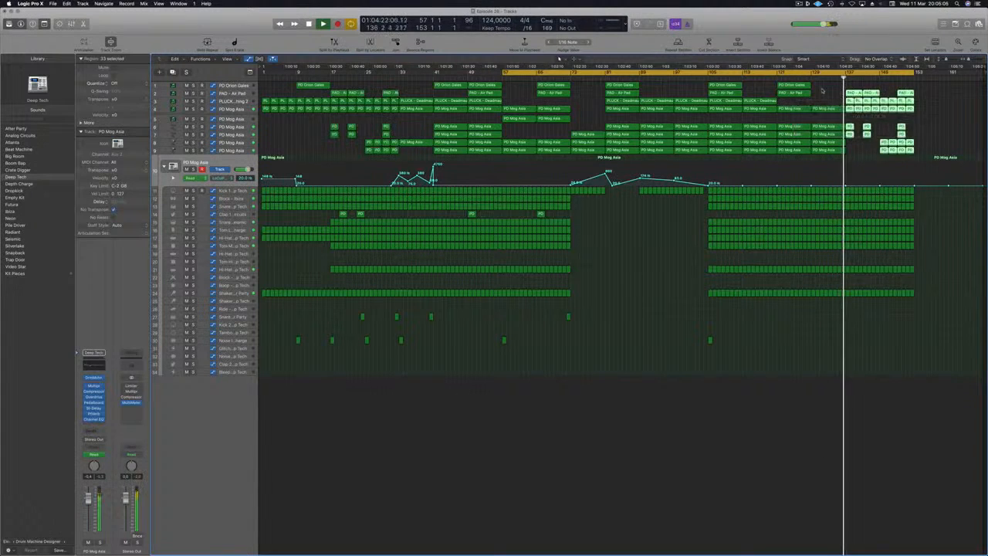
pyautogui.click(831, 92)
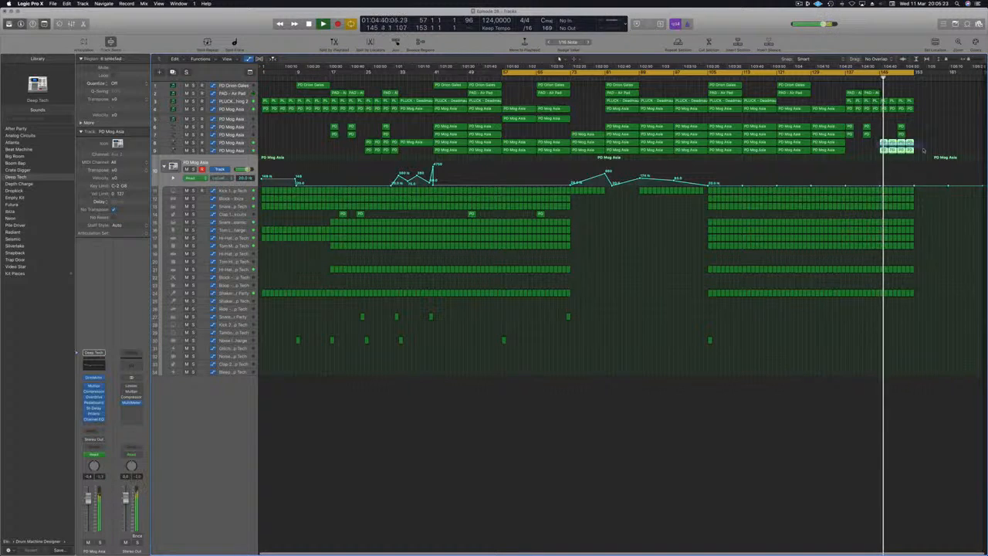
pyautogui.moveTo(882, 144); pyautogui.dragTo(850, 144)
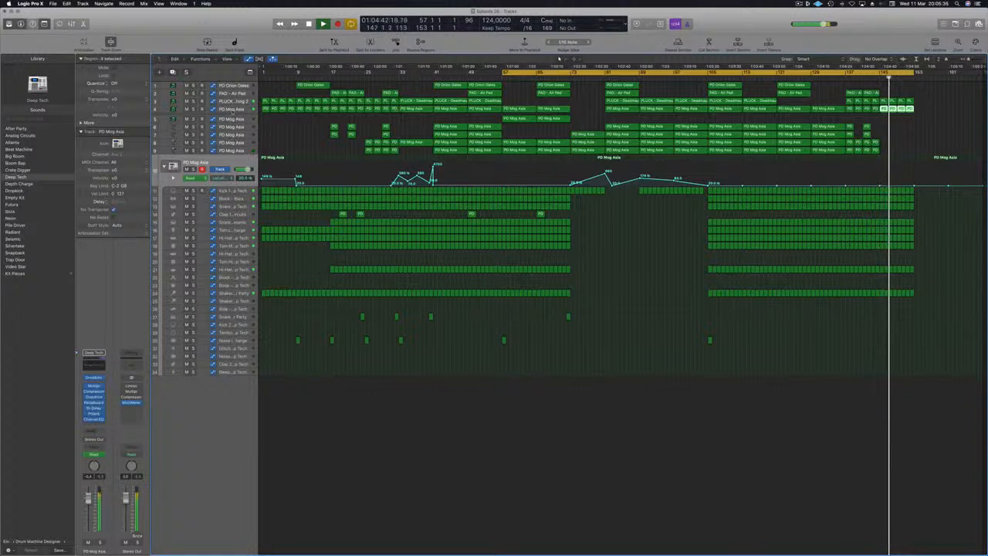
# - Delete the regions on tracks 4 and 3 from bar 145 to 153 and redraw their automation to fall to a low point near bar 145
pyautogui.click(232, 109)
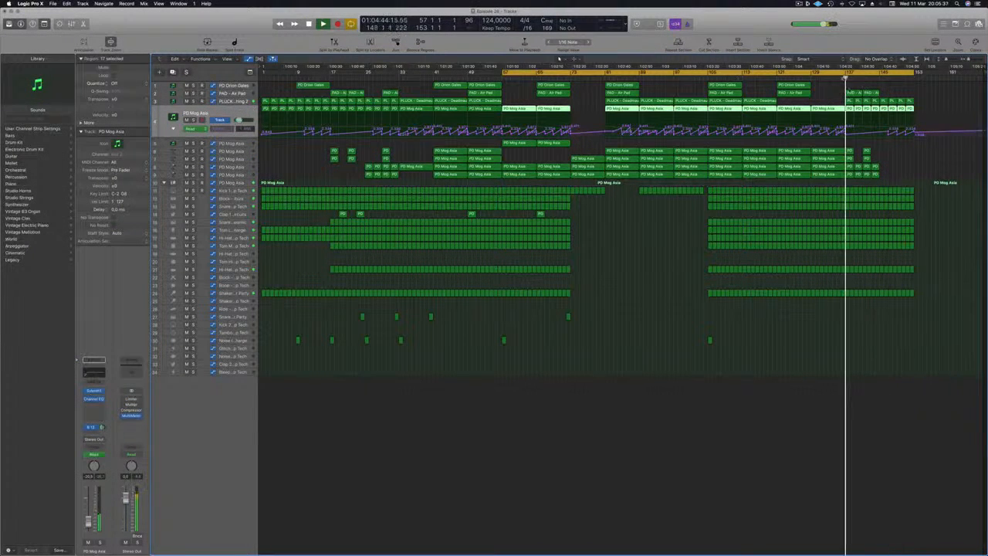
pyautogui.click(880, 135)
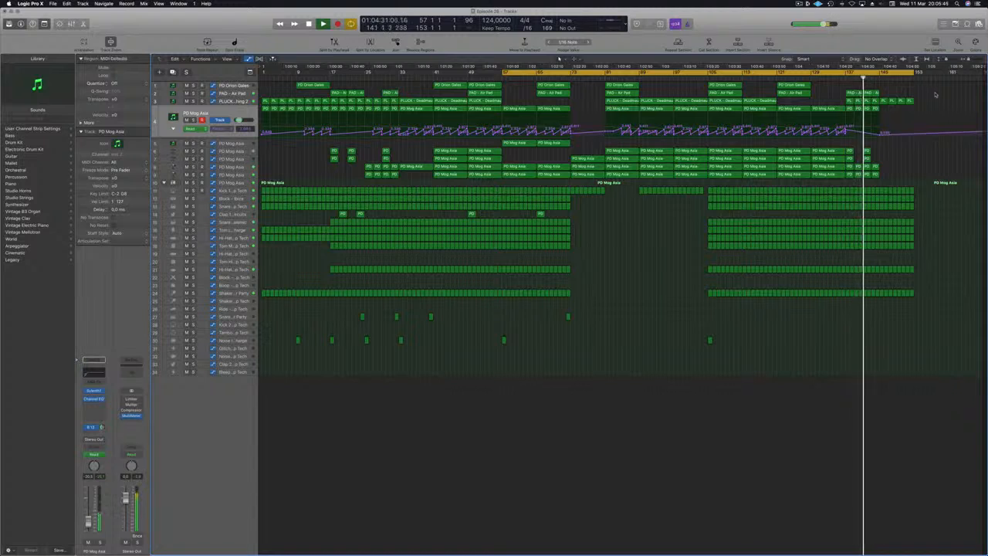
pyautogui.click(229, 102)
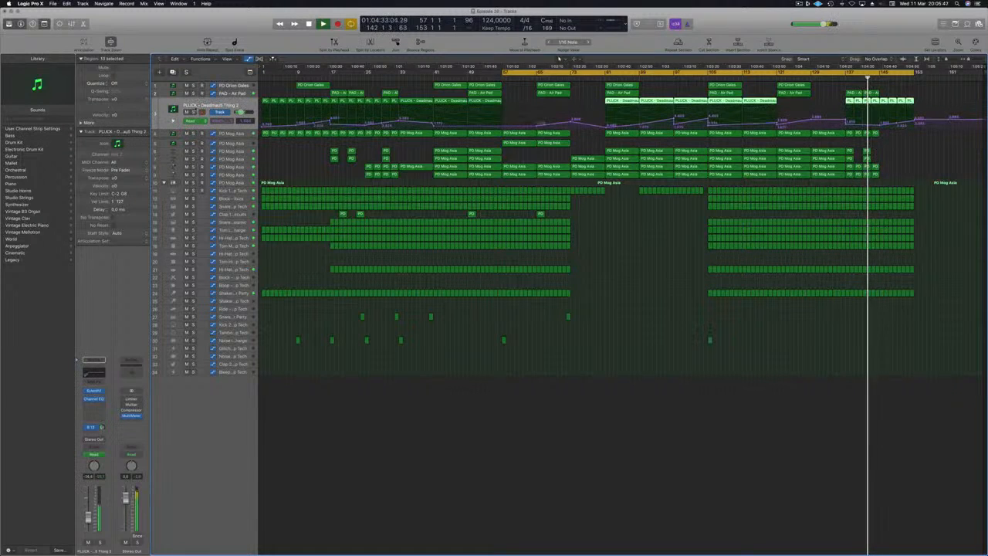
pyautogui.click(193, 112)
pyautogui.click(193, 112)
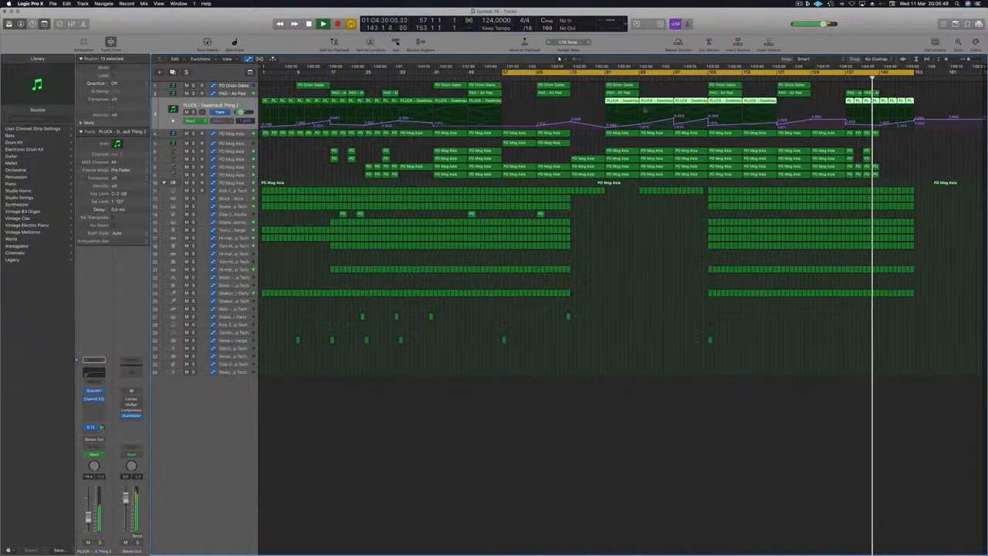
pyautogui.click(880, 126)
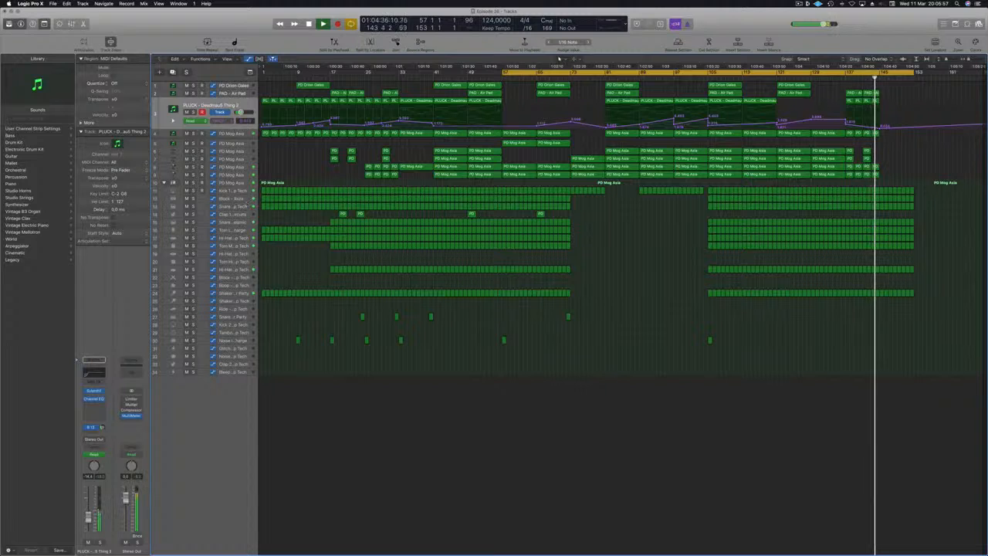
# - Audition the Tom Low - Depth Charge track alone, and delete its regions and those of the tom on track 18 from bar 144 to 153
pyautogui.click(186, 230)
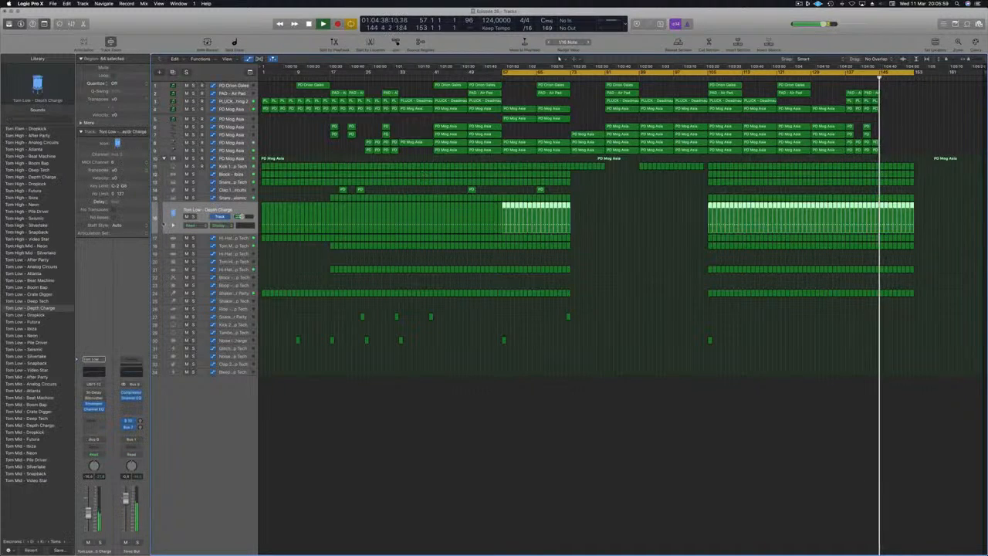
pyautogui.click(193, 217)
pyautogui.click(193, 217)
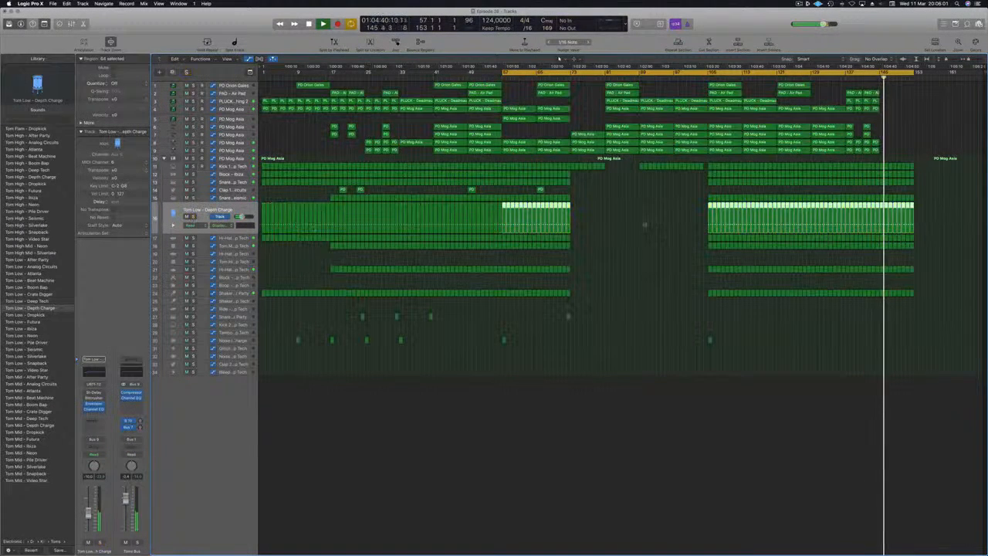
pyautogui.click(923, 209)
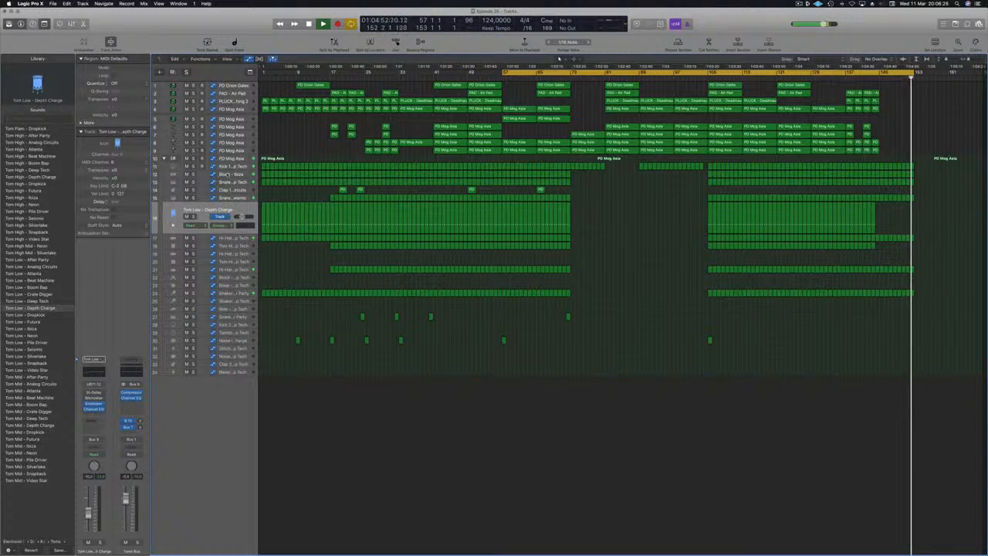
# - Delete the Block - Ibiza regions from bar 145 to 153
pyautogui.click(232, 176)
pyautogui.click(877, 77)
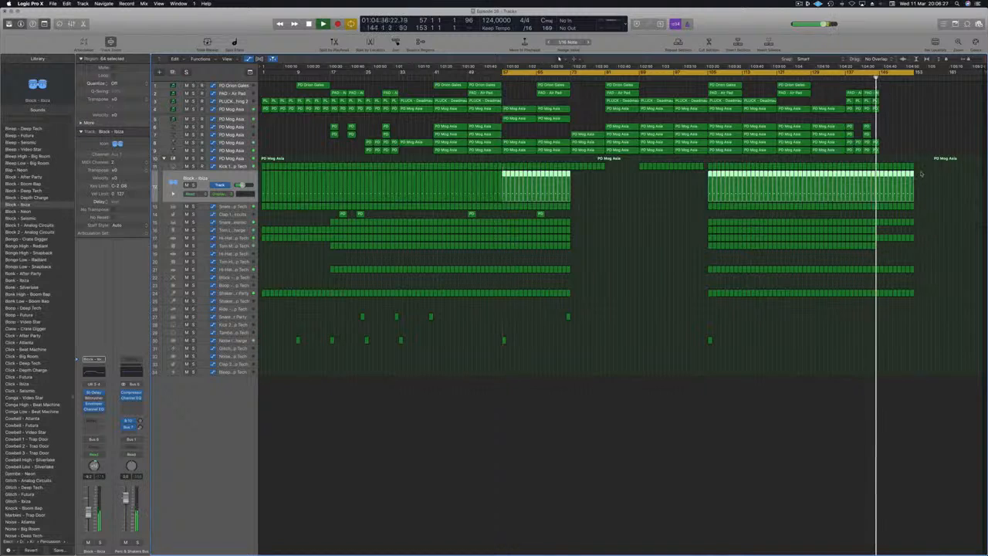
pyautogui.moveTo(926, 176); pyautogui.dragTo(886, 186)
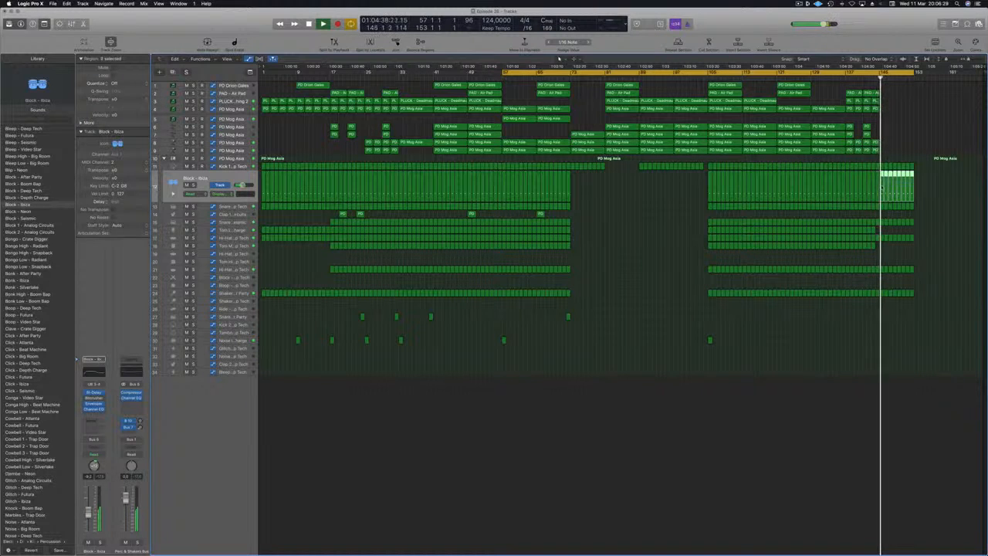
pyautogui.press('Delete')
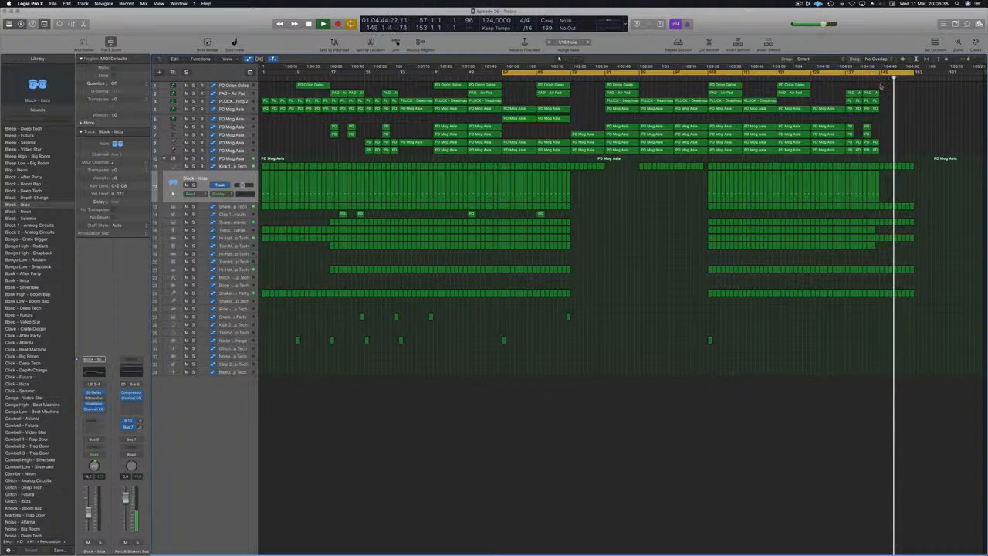
# - Extend the cycle range back to bar 1 so it covers bars 1 to 153, play the opening and save the project
pyautogui.moveTo(504, 72); pyautogui.dragTo(262, 73)
pyautogui.press('space')
pyautogui.press('space')
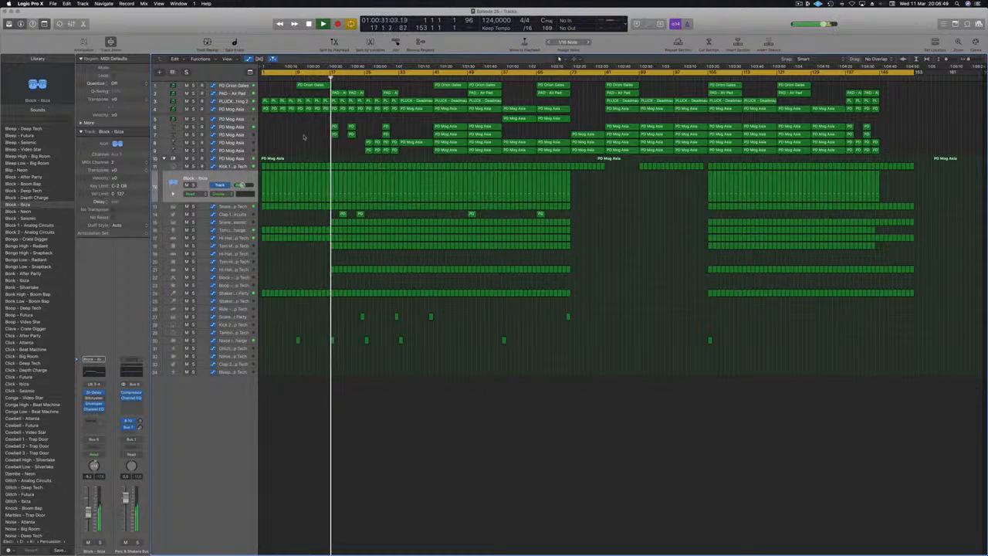
pyautogui.press('super+s')
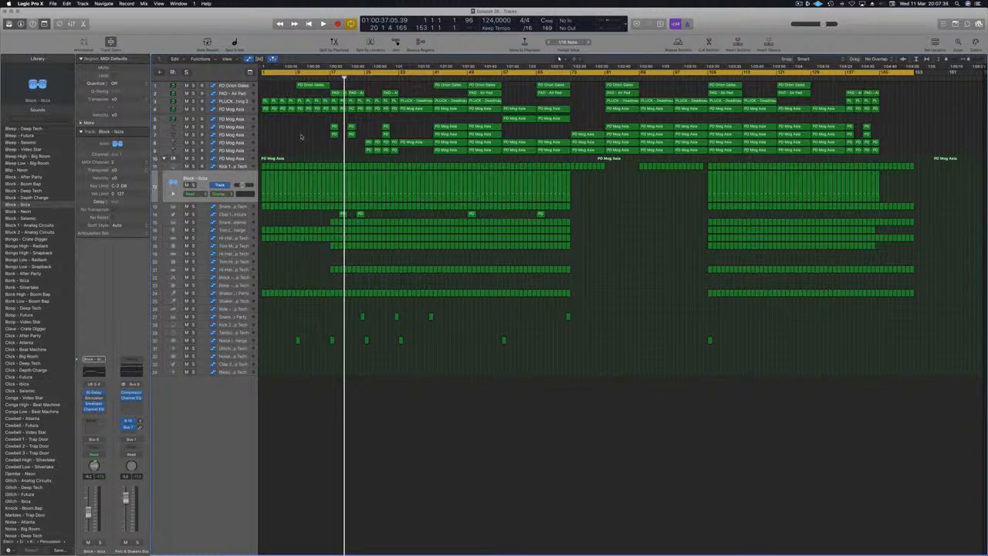
# - Play the track from the beginning and lower the Block - Ibiza track's volume
pyautogui.press('Return')
pyautogui.press('space')
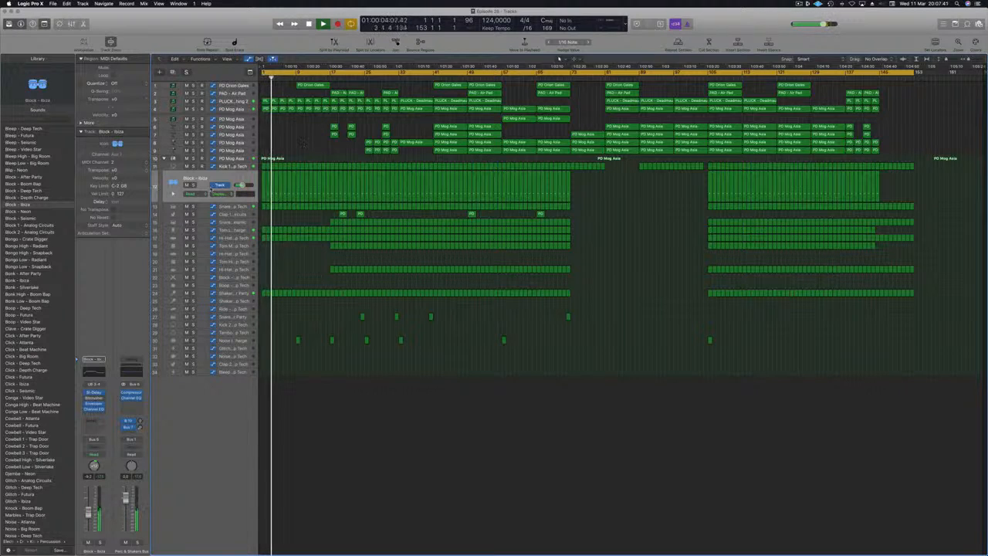
pyautogui.click(205, 179)
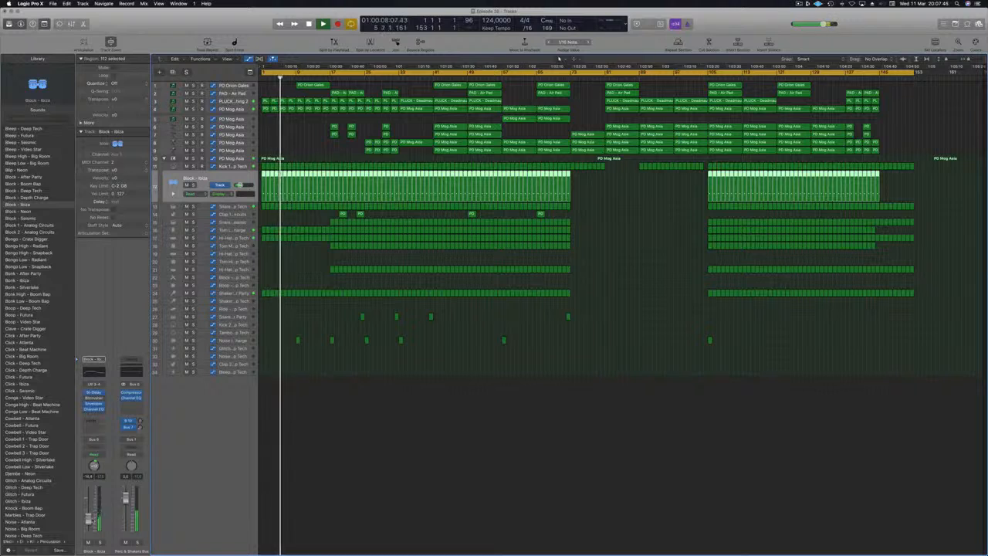
pyautogui.click(417, 464)
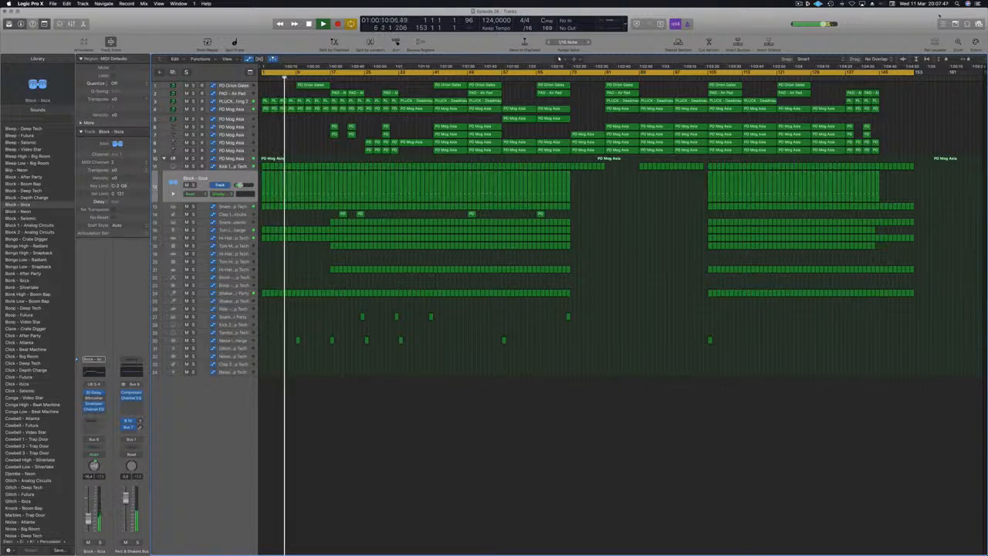